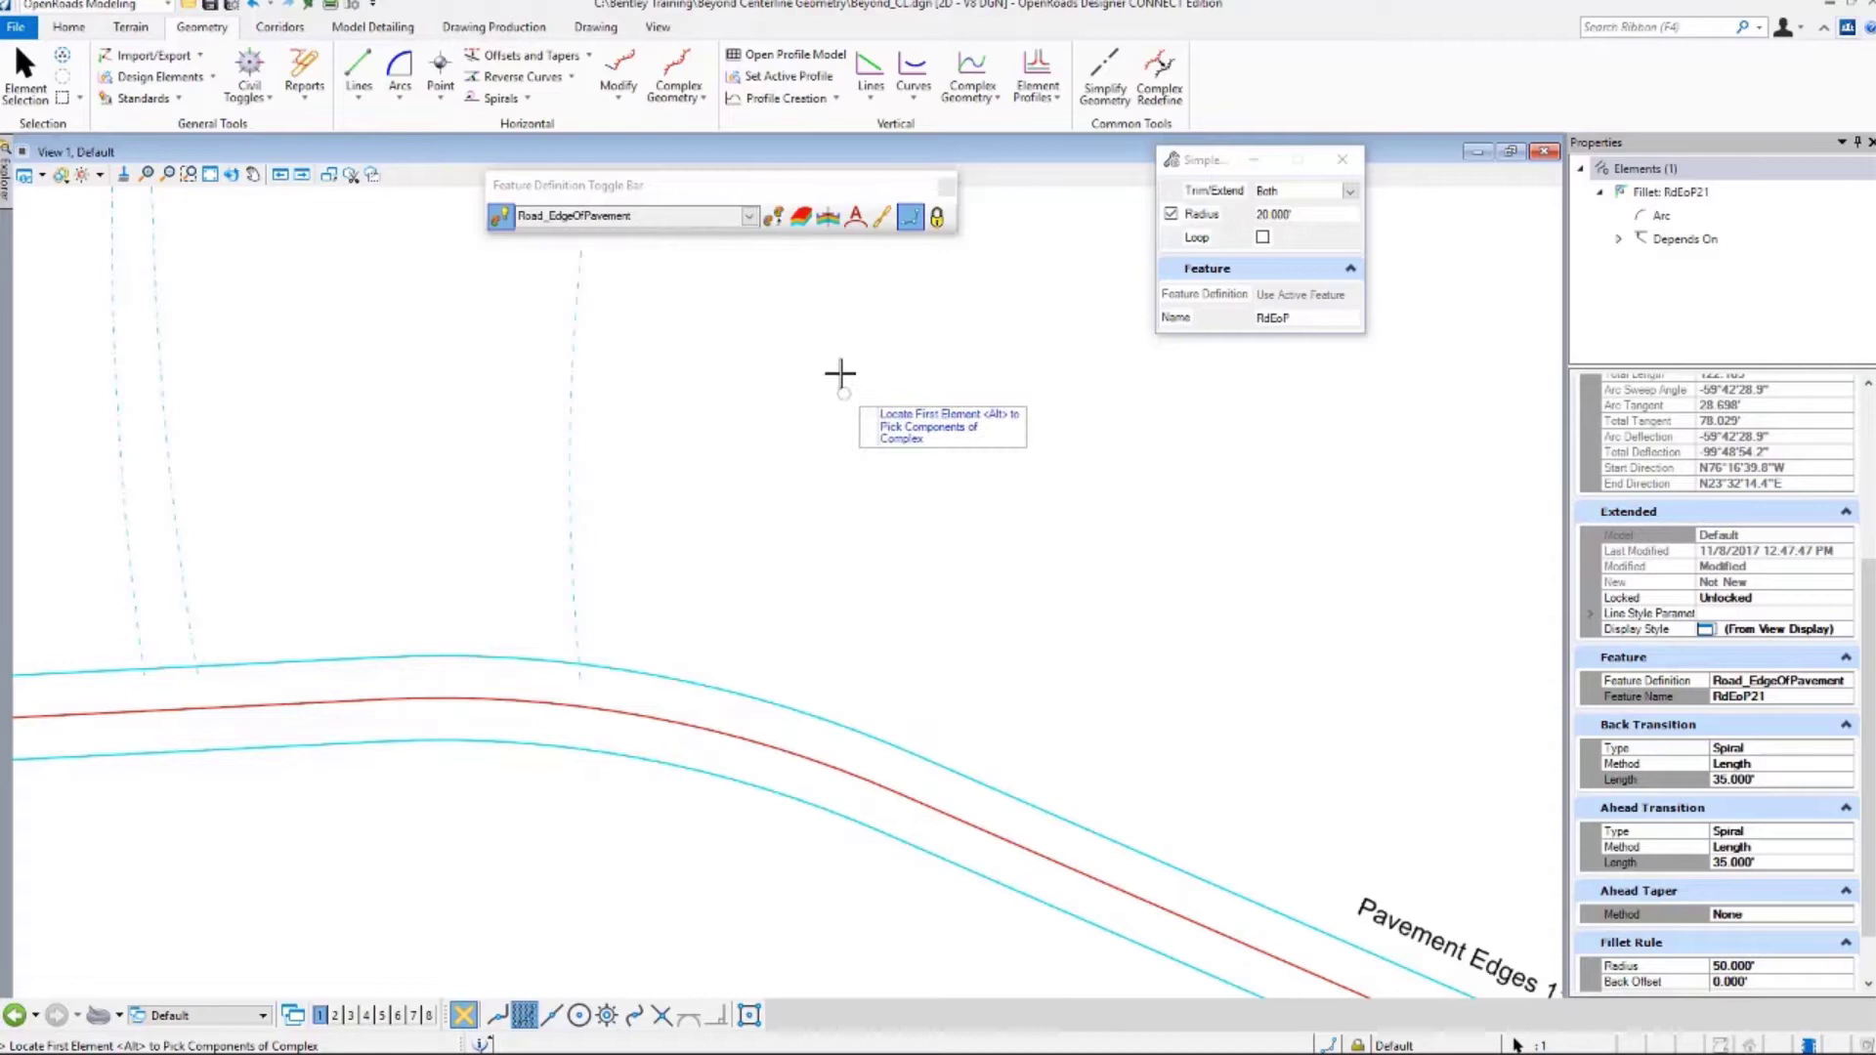
# Leave the fillet tool for Lines and bring up the Line From Element submenu.
pyautogui.click(359, 70)
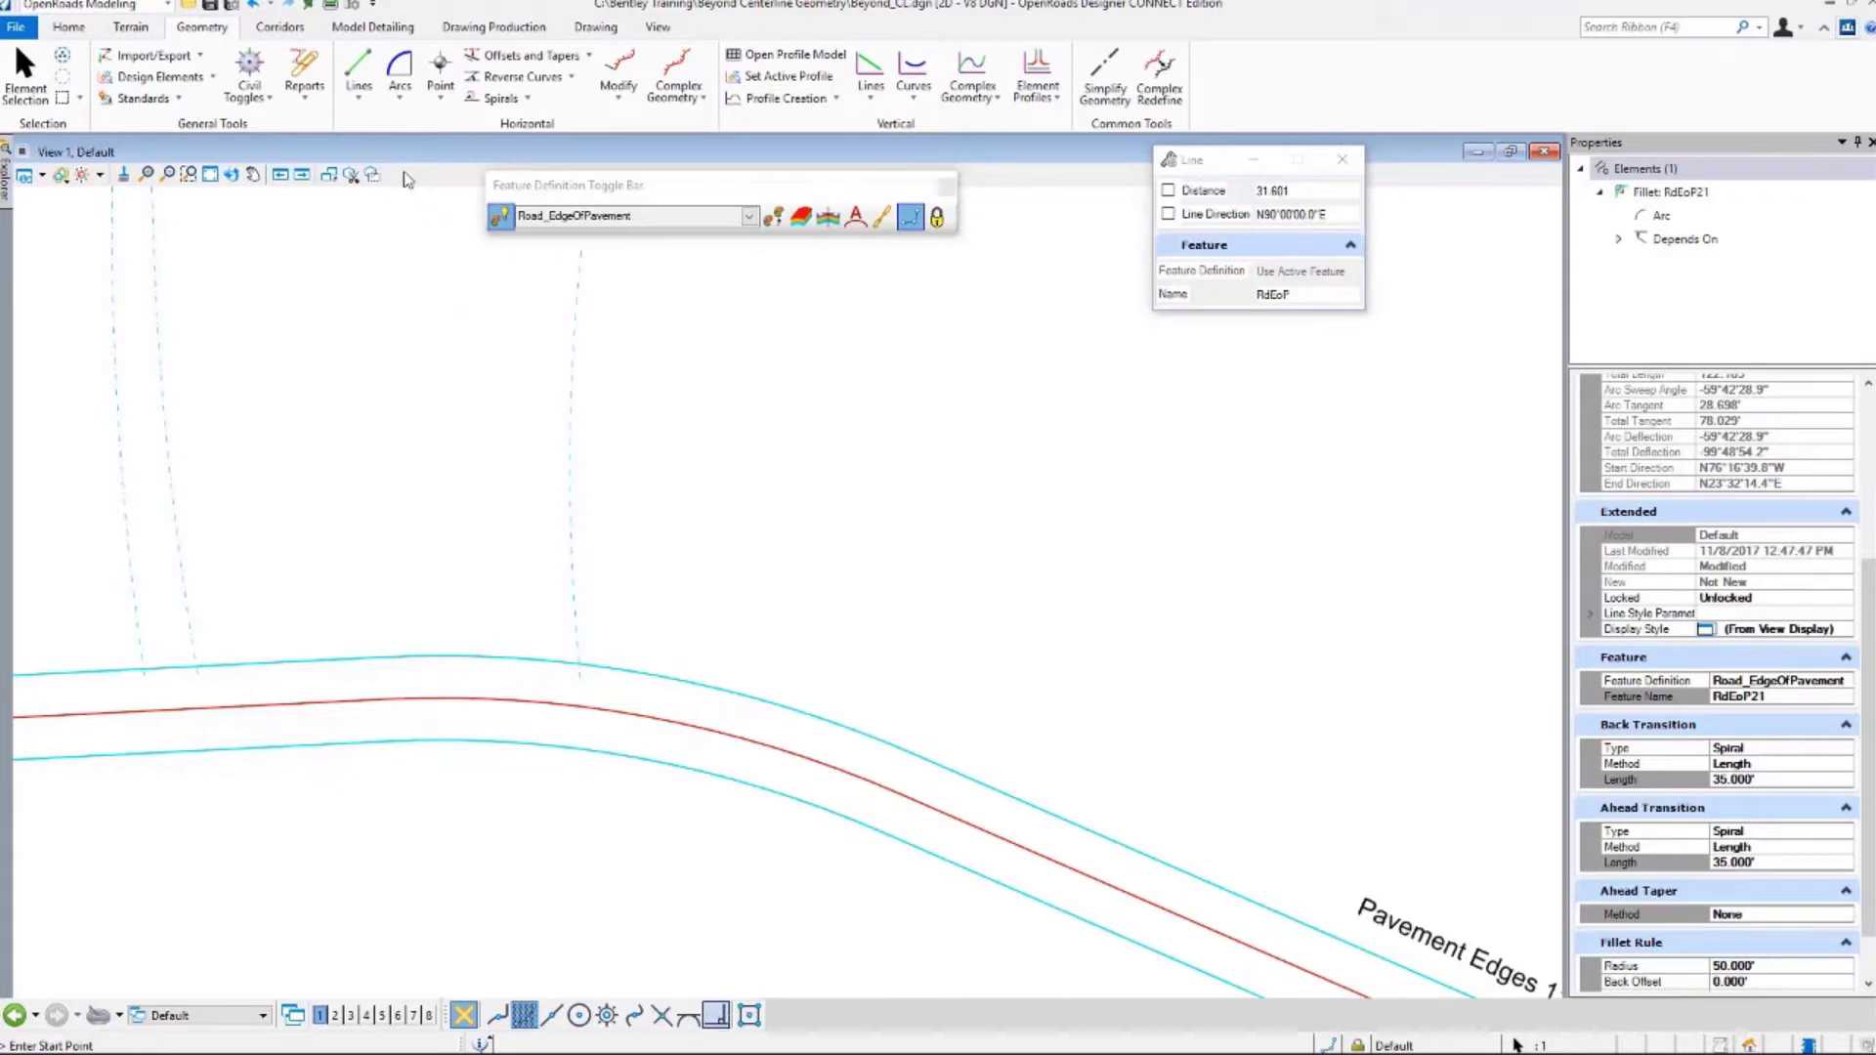
pyautogui.click(359, 99)
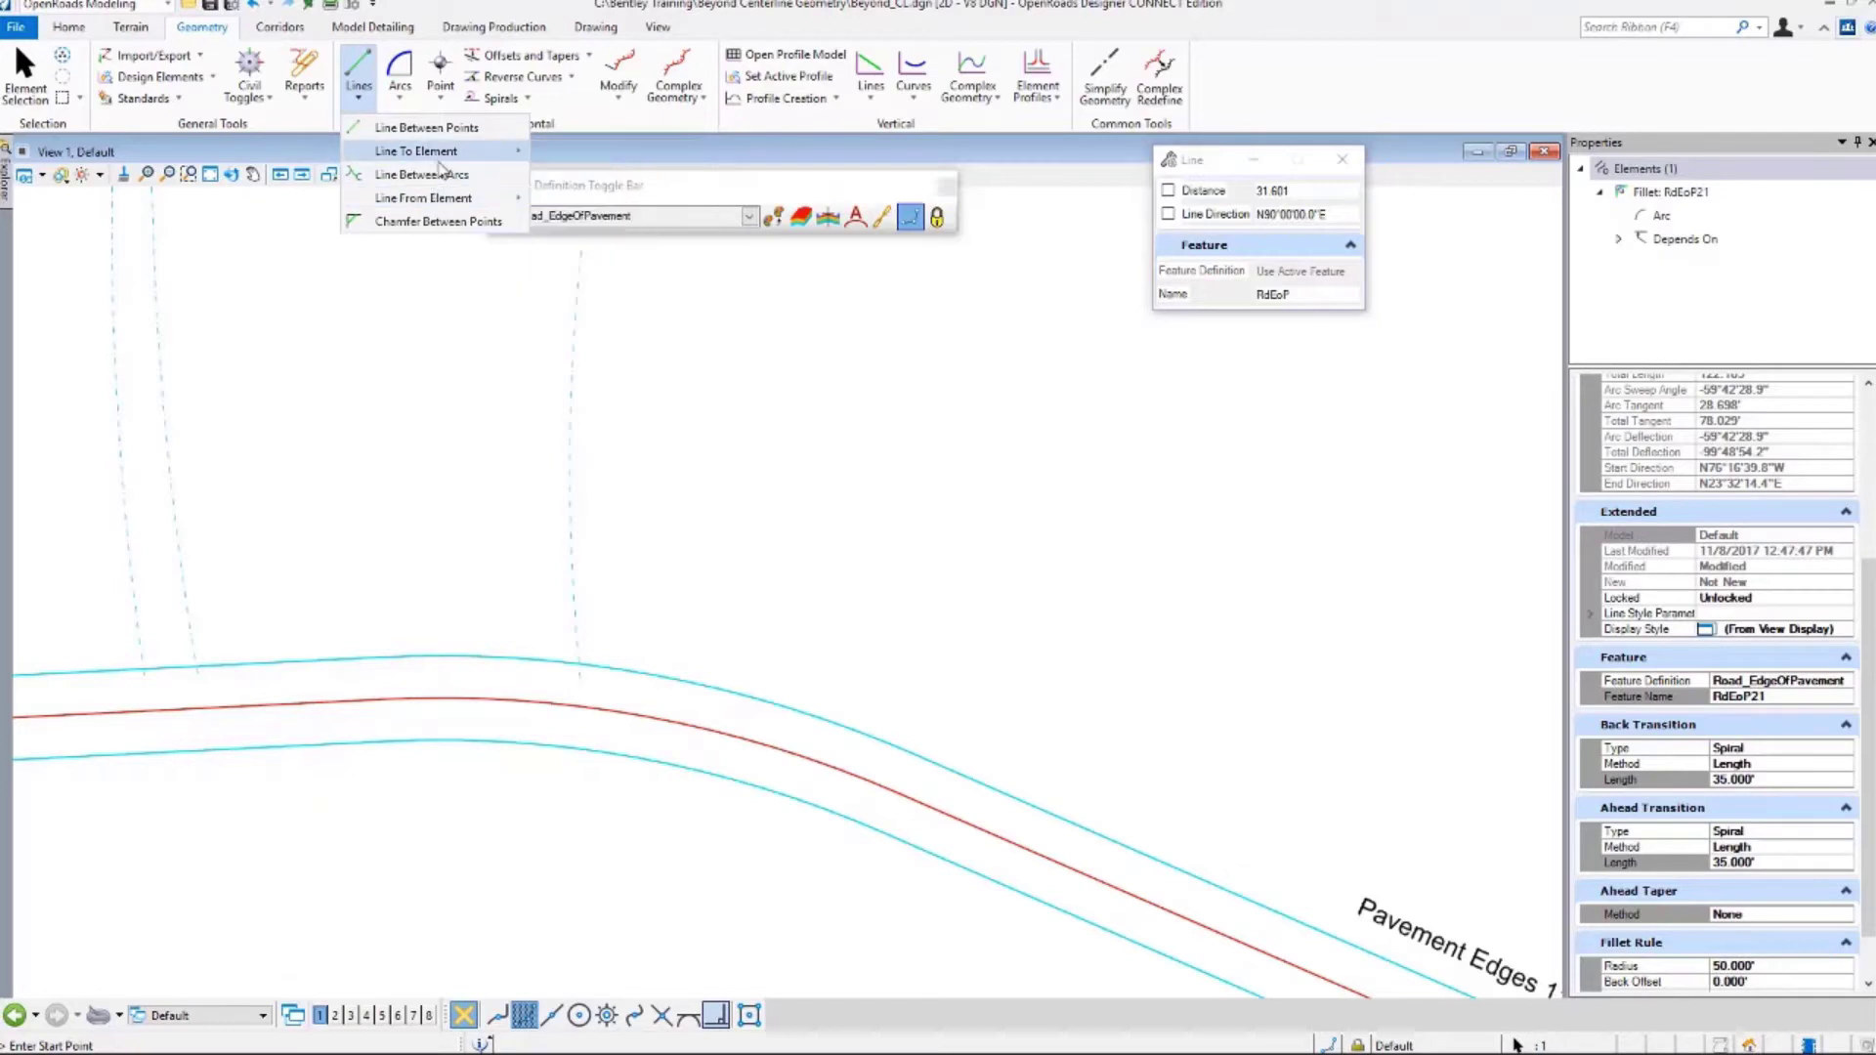
pyautogui.moveTo(445, 199)
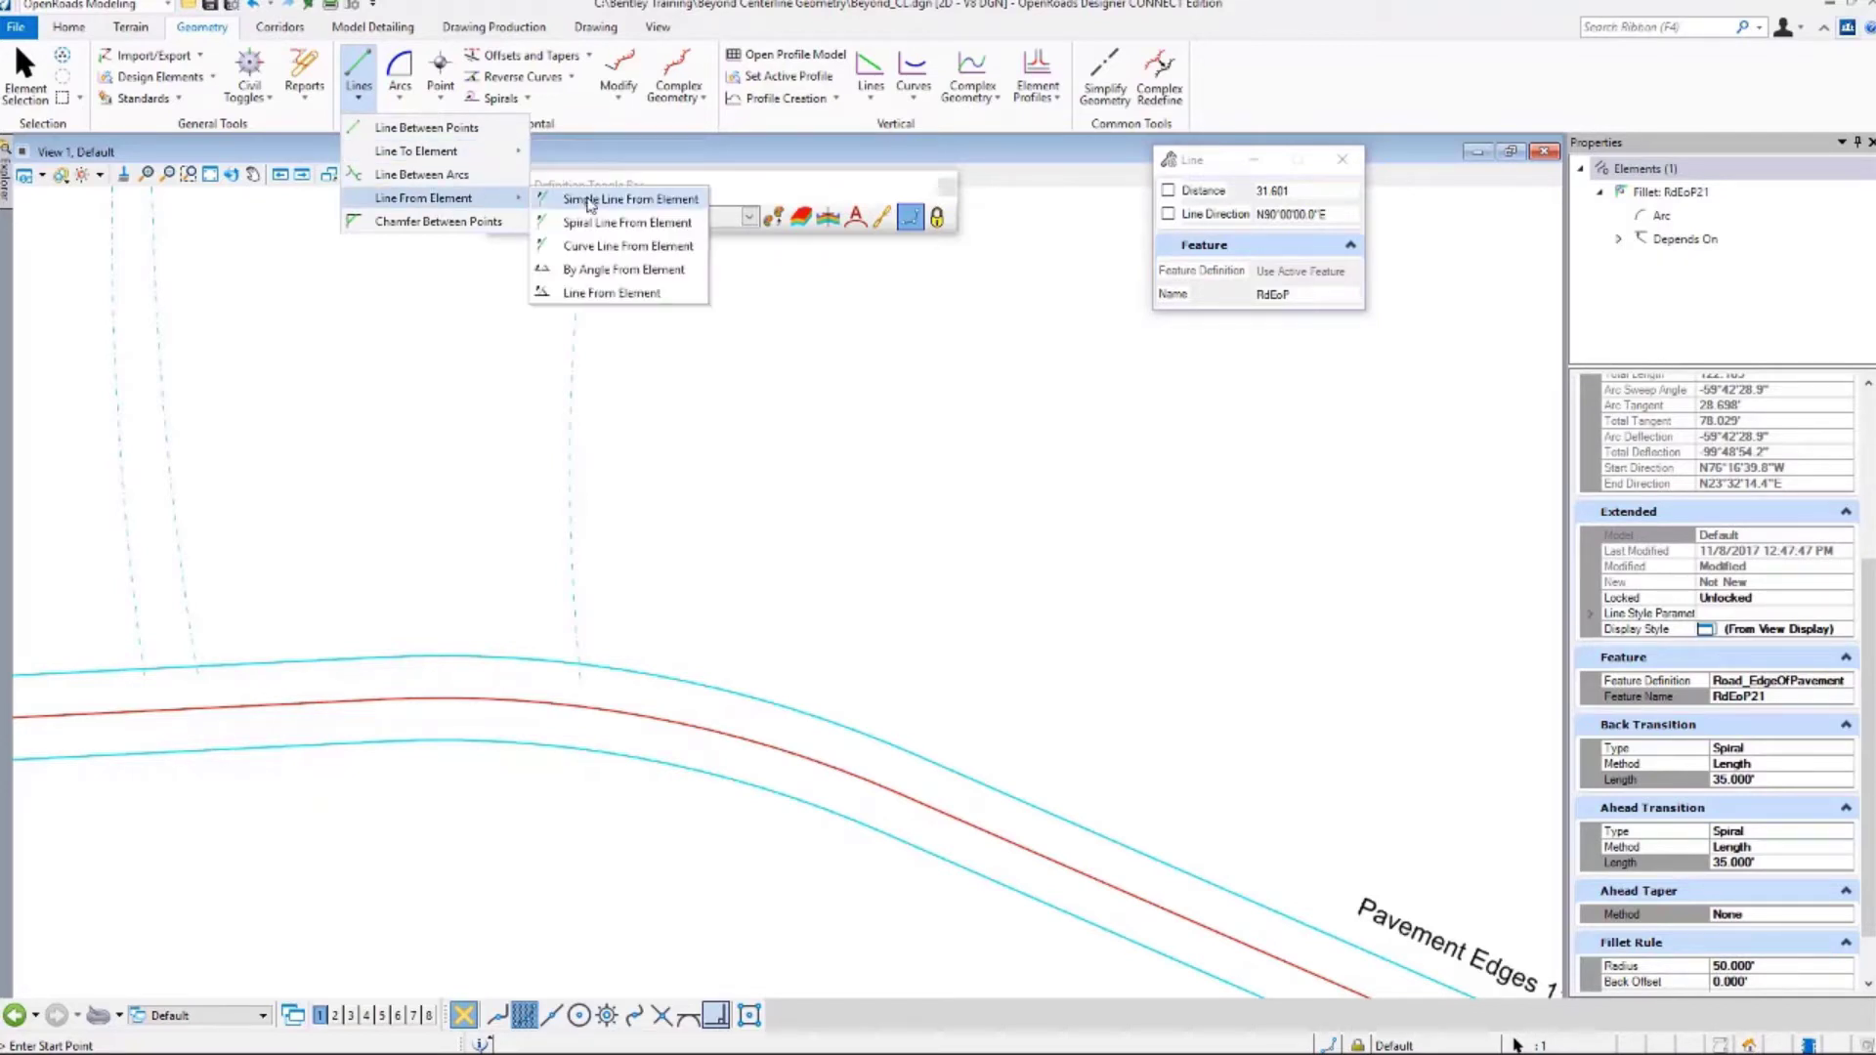
# Draw a 20-ft line at a 90° skew off the upper edge of pavement.
pyautogui.click(672, 271)
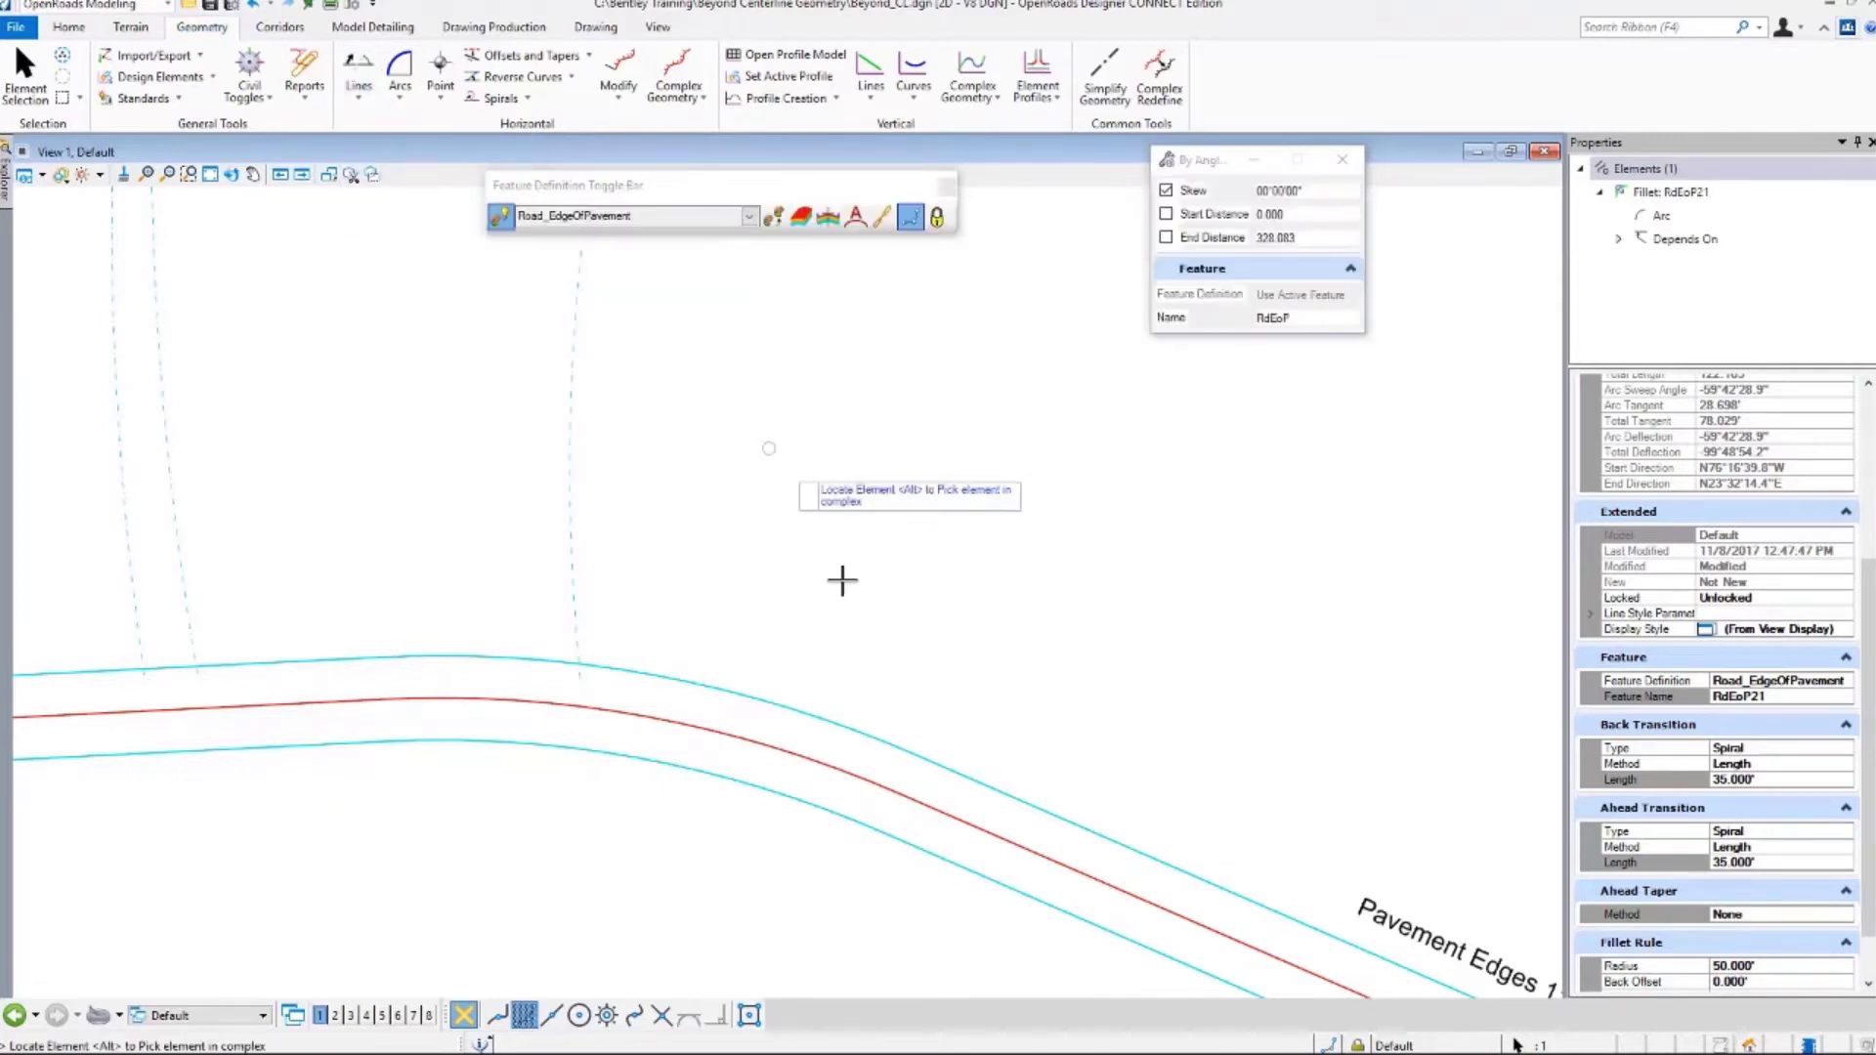
pyautogui.click(870, 736)
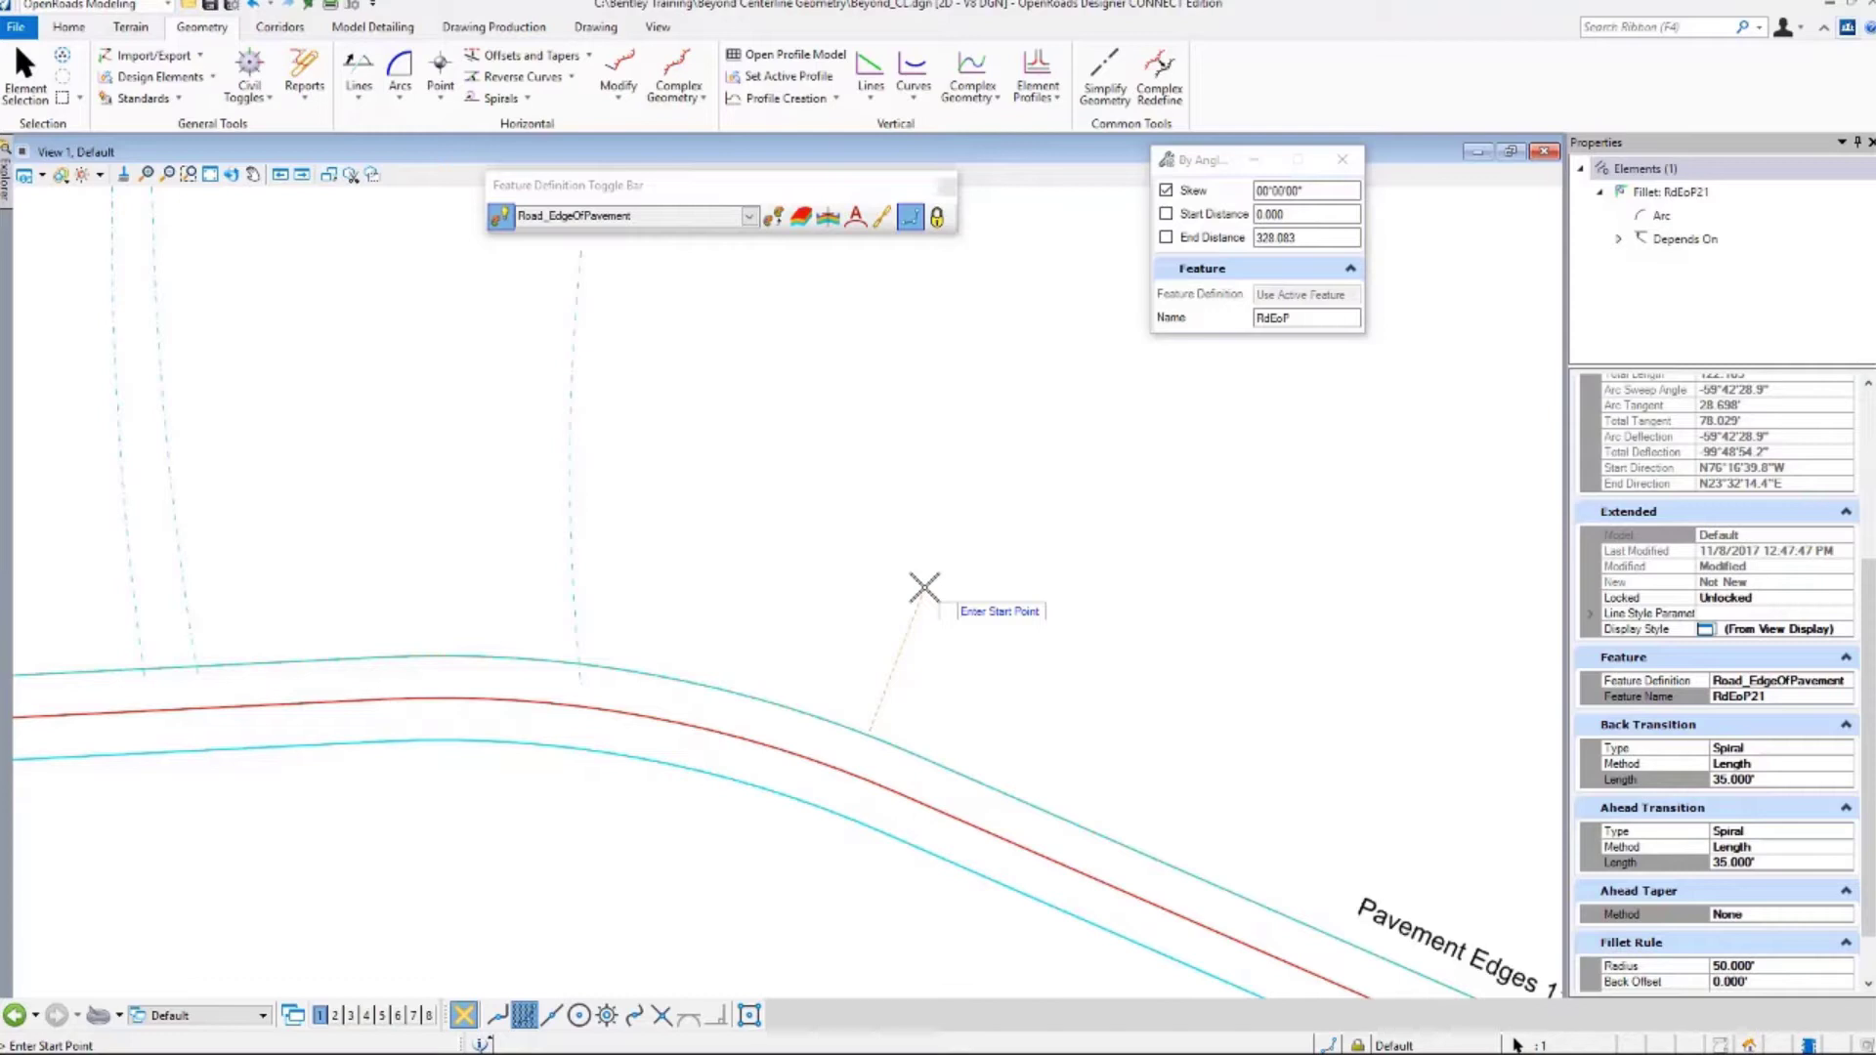
pyautogui.click(885, 633)
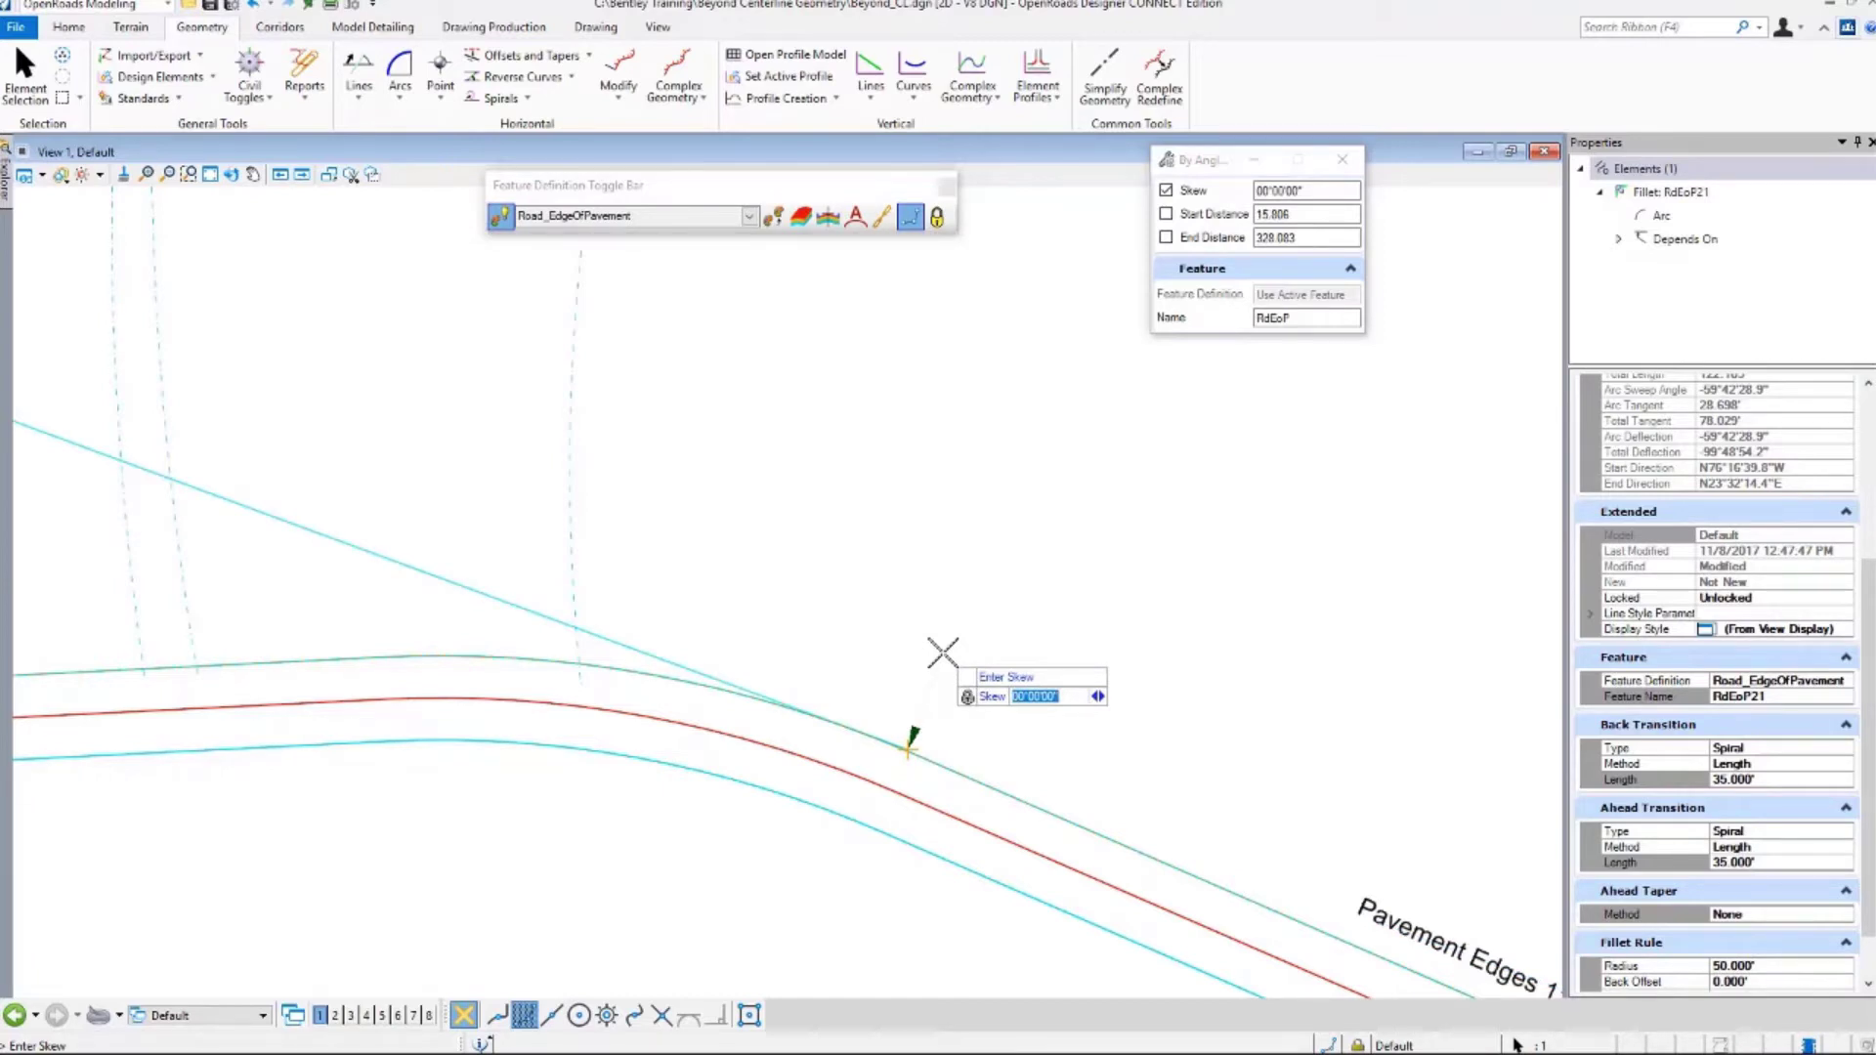
pyautogui.press('Return')
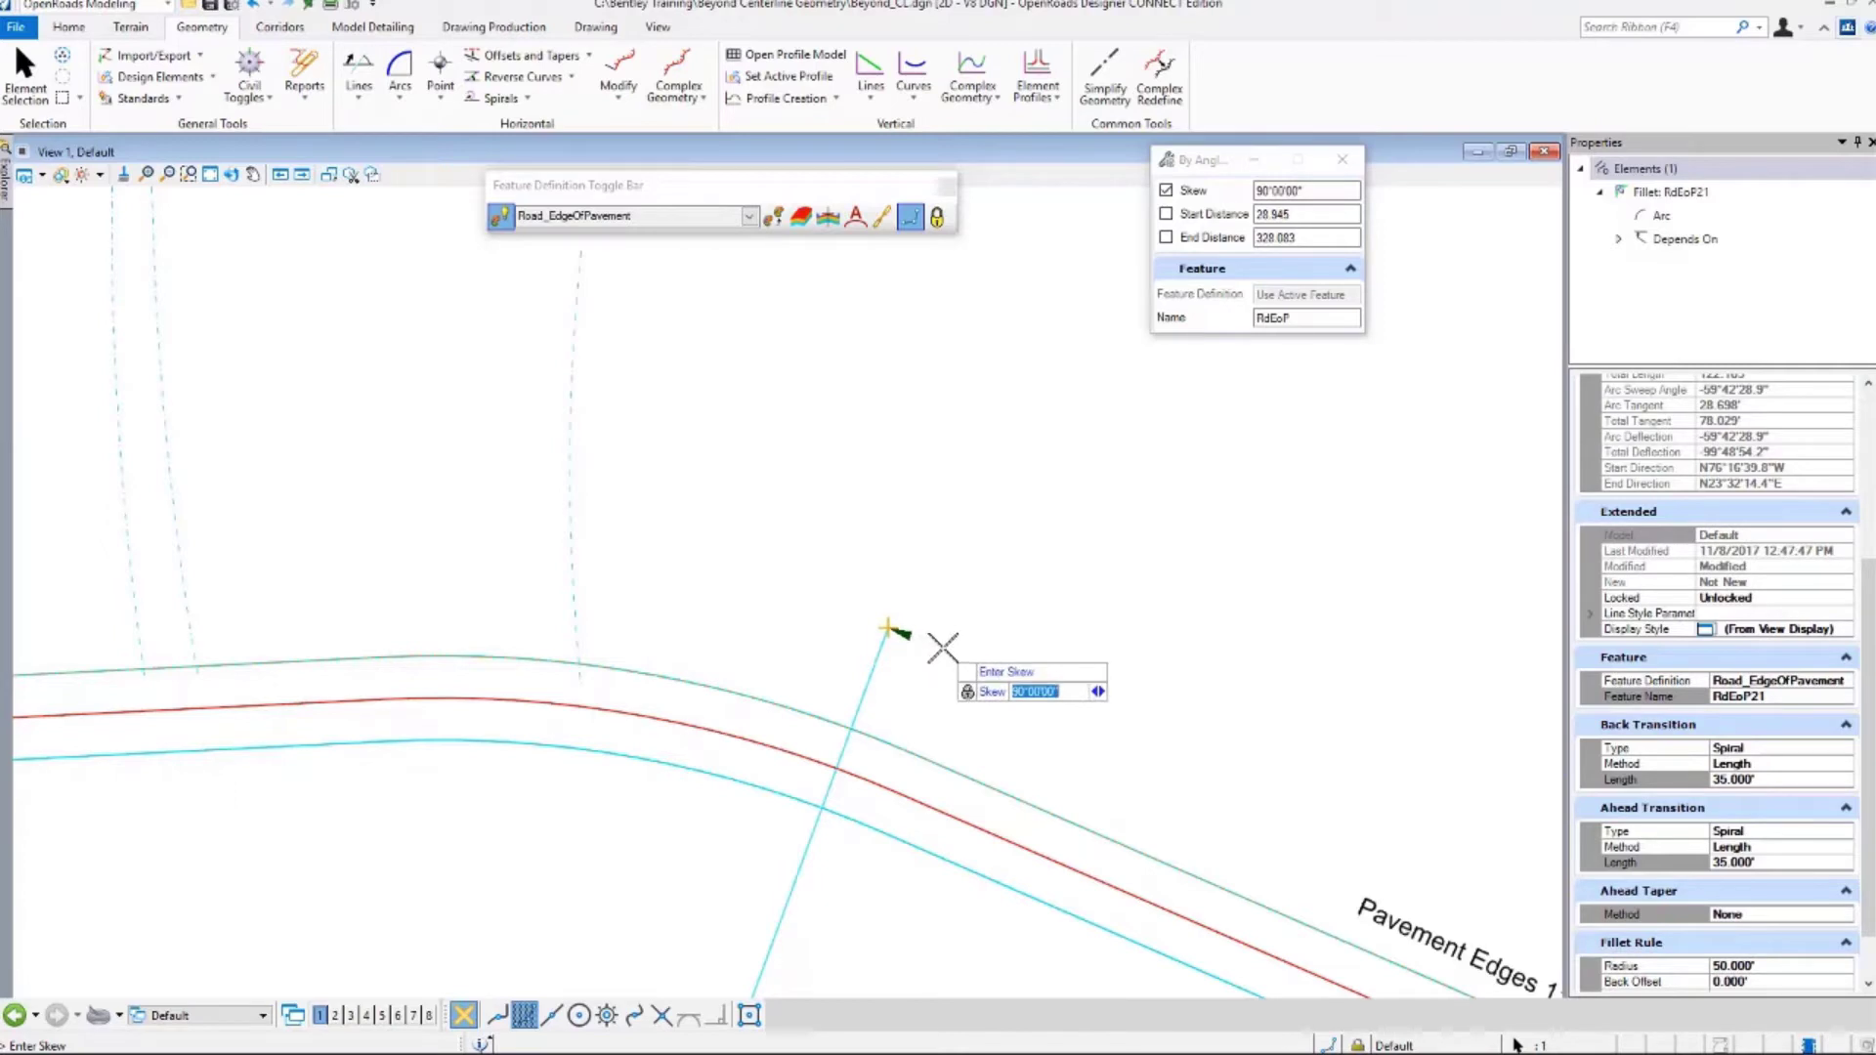
pyautogui.press('Right')
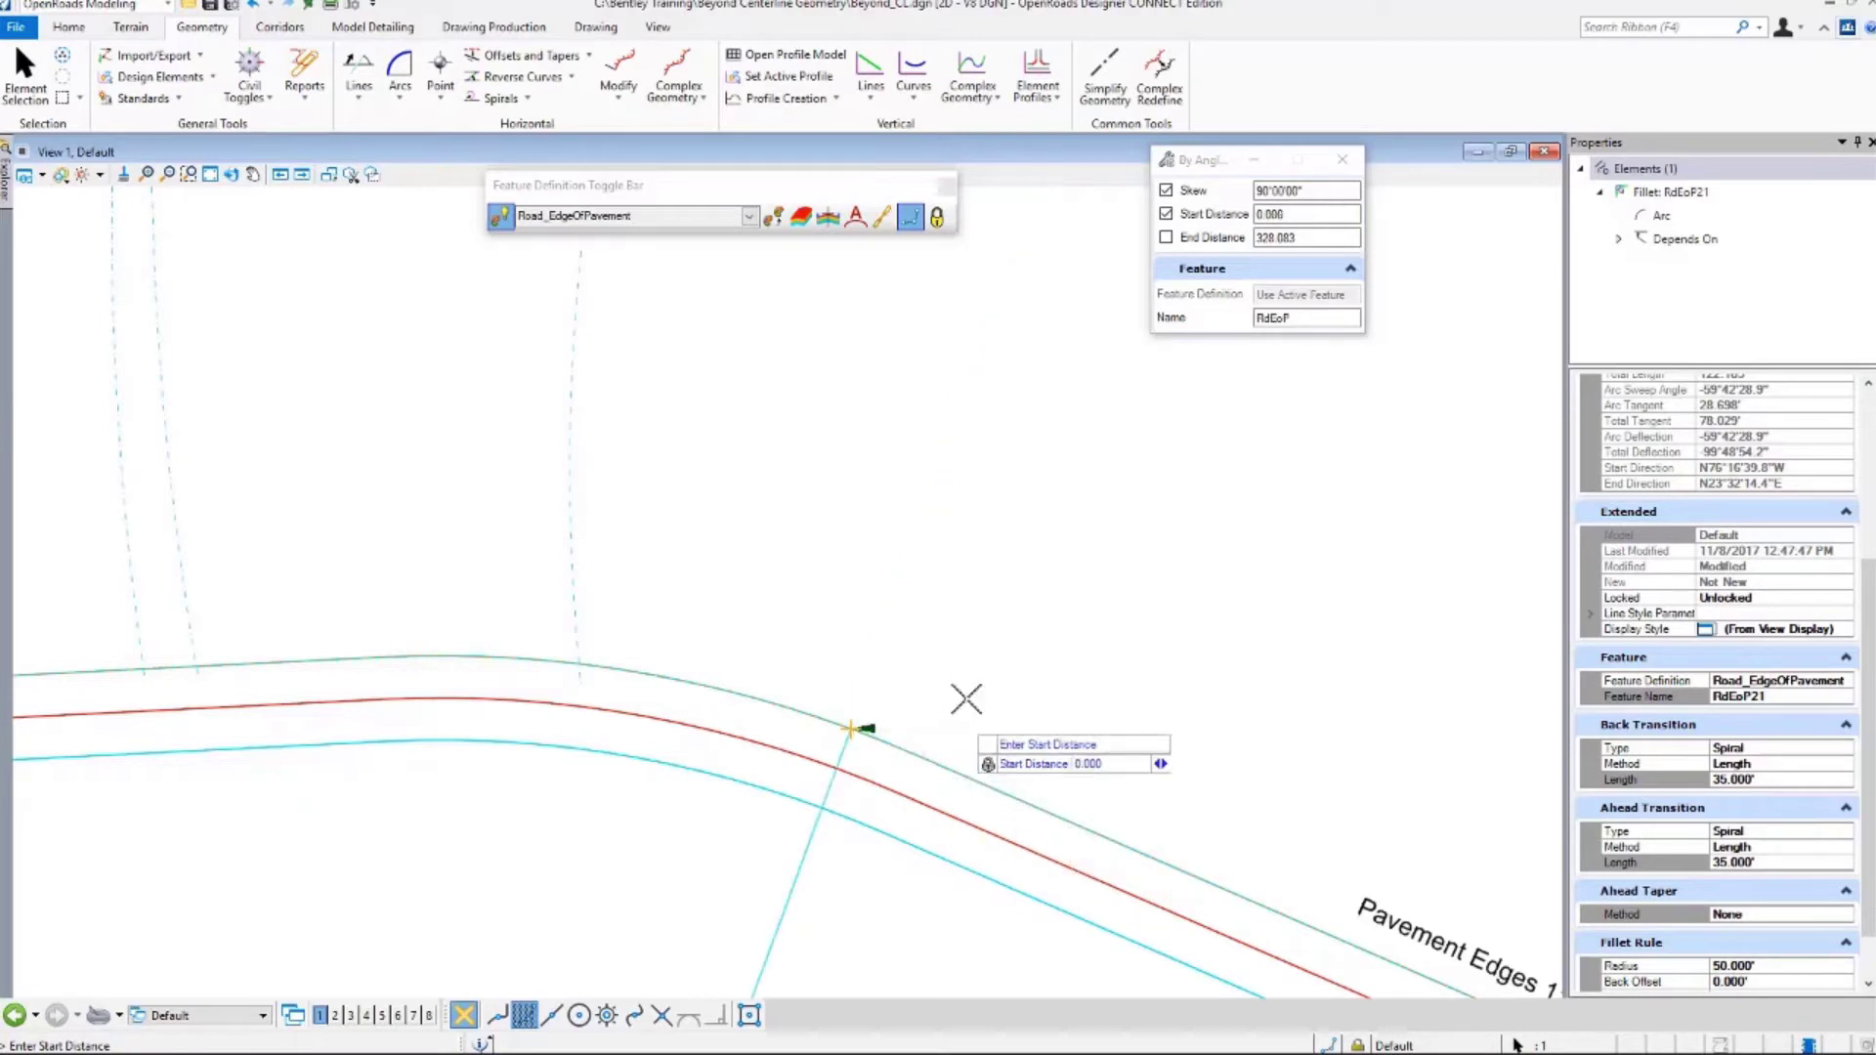
pyautogui.click(984, 632)
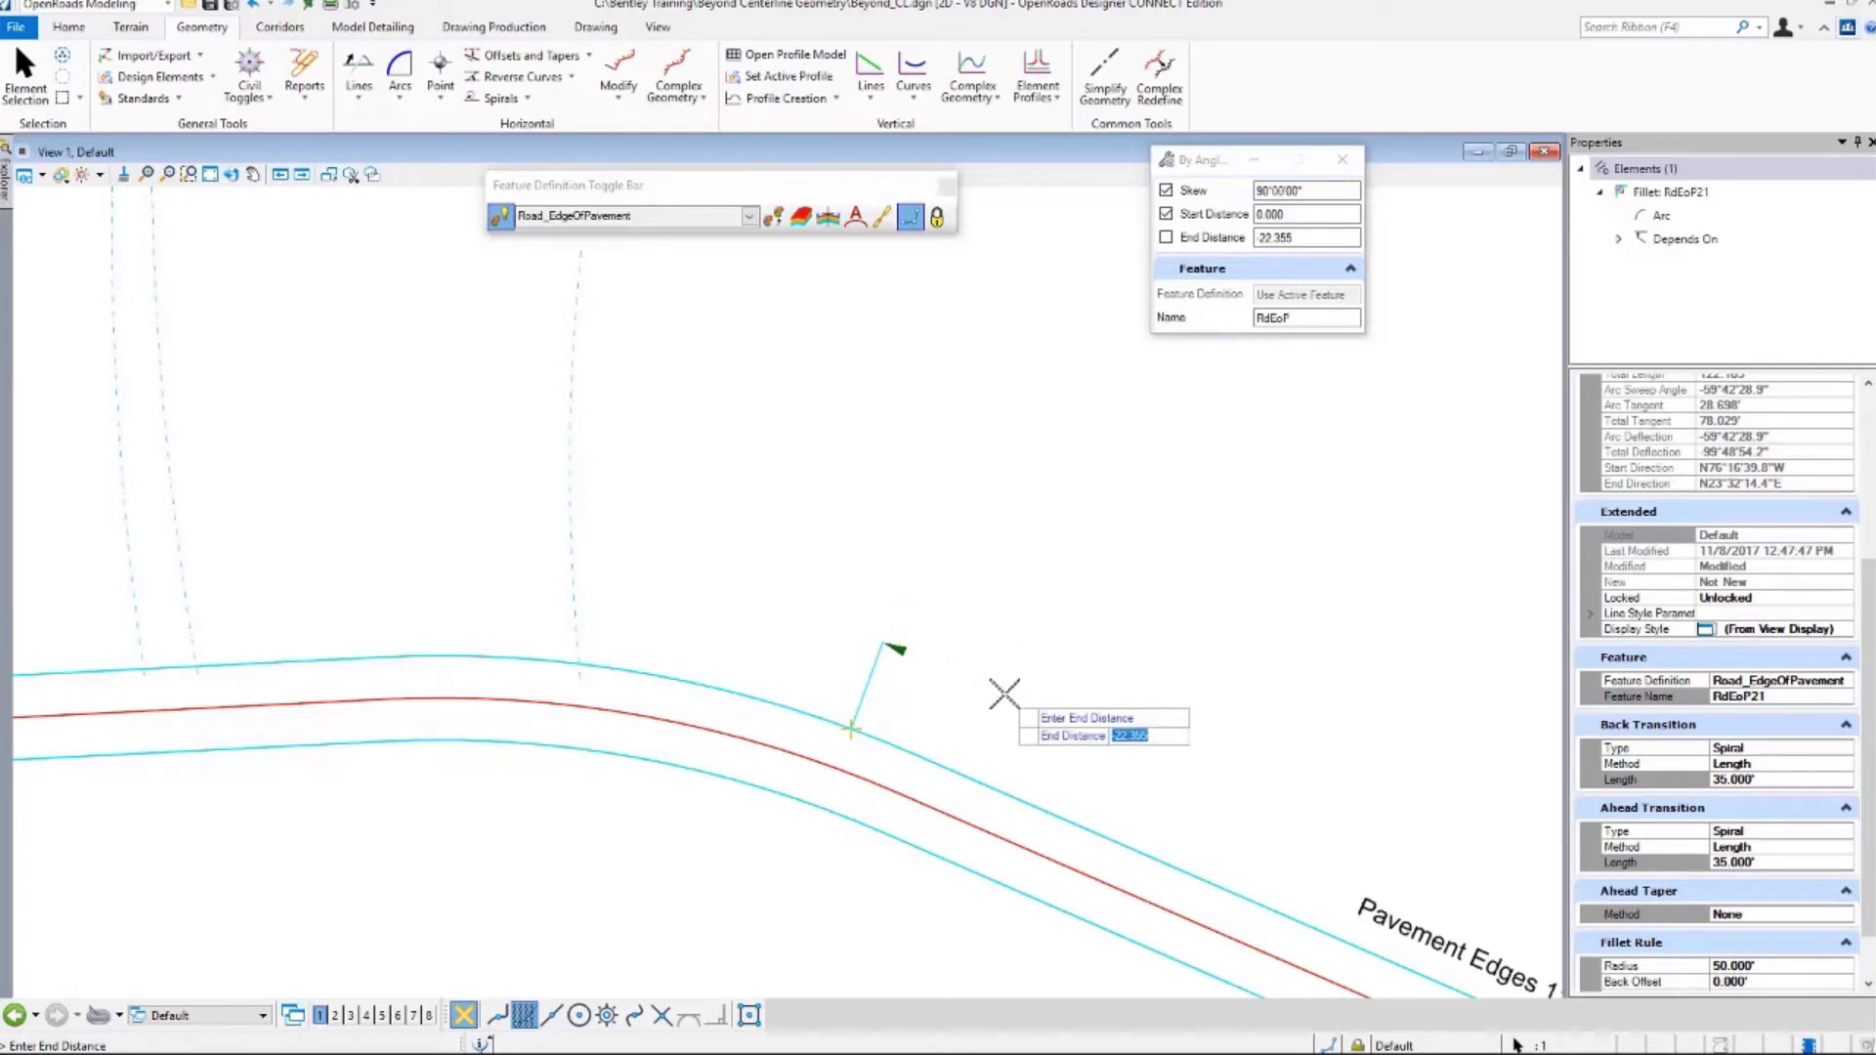
pyautogui.write('0')
pyautogui.press('Return')
pyautogui.click(973, 672)
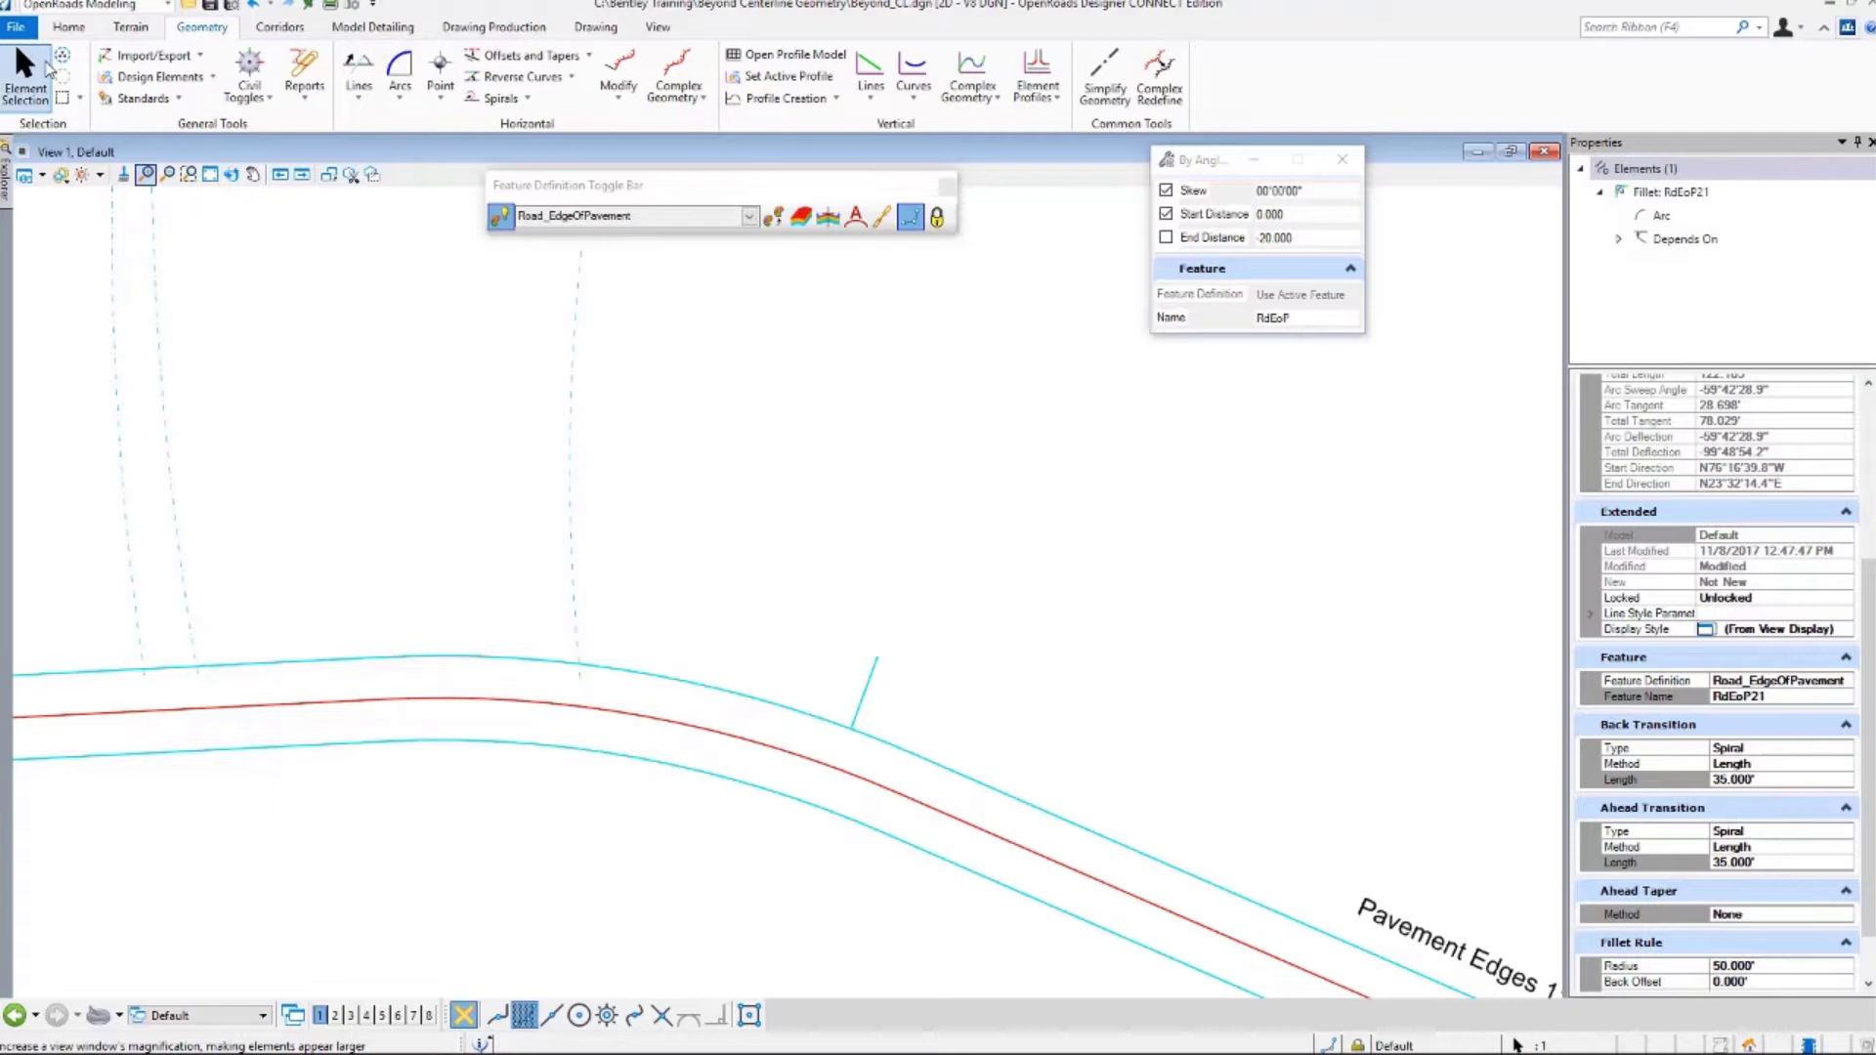
# Select the short line and change its angle to 60°.
pyautogui.click(24, 71)
pyautogui.click(858, 710)
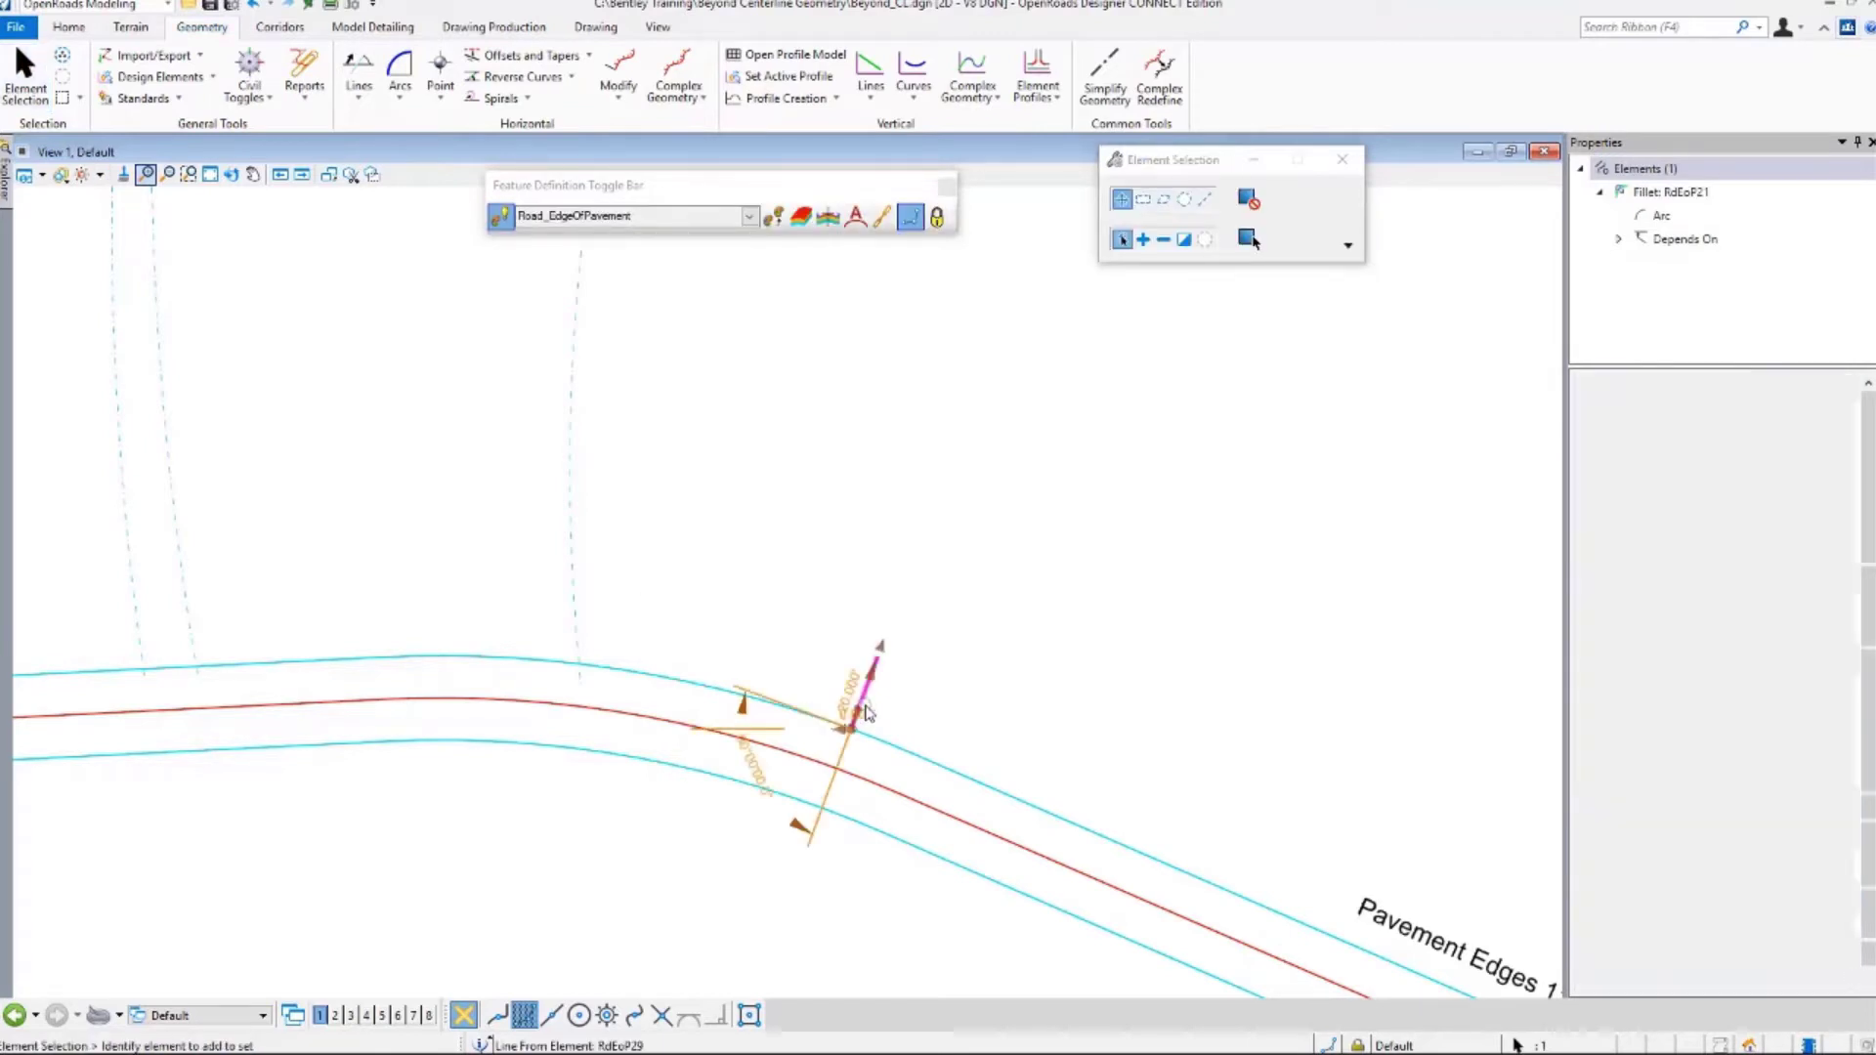
pyautogui.scroll(1, 975, 721)
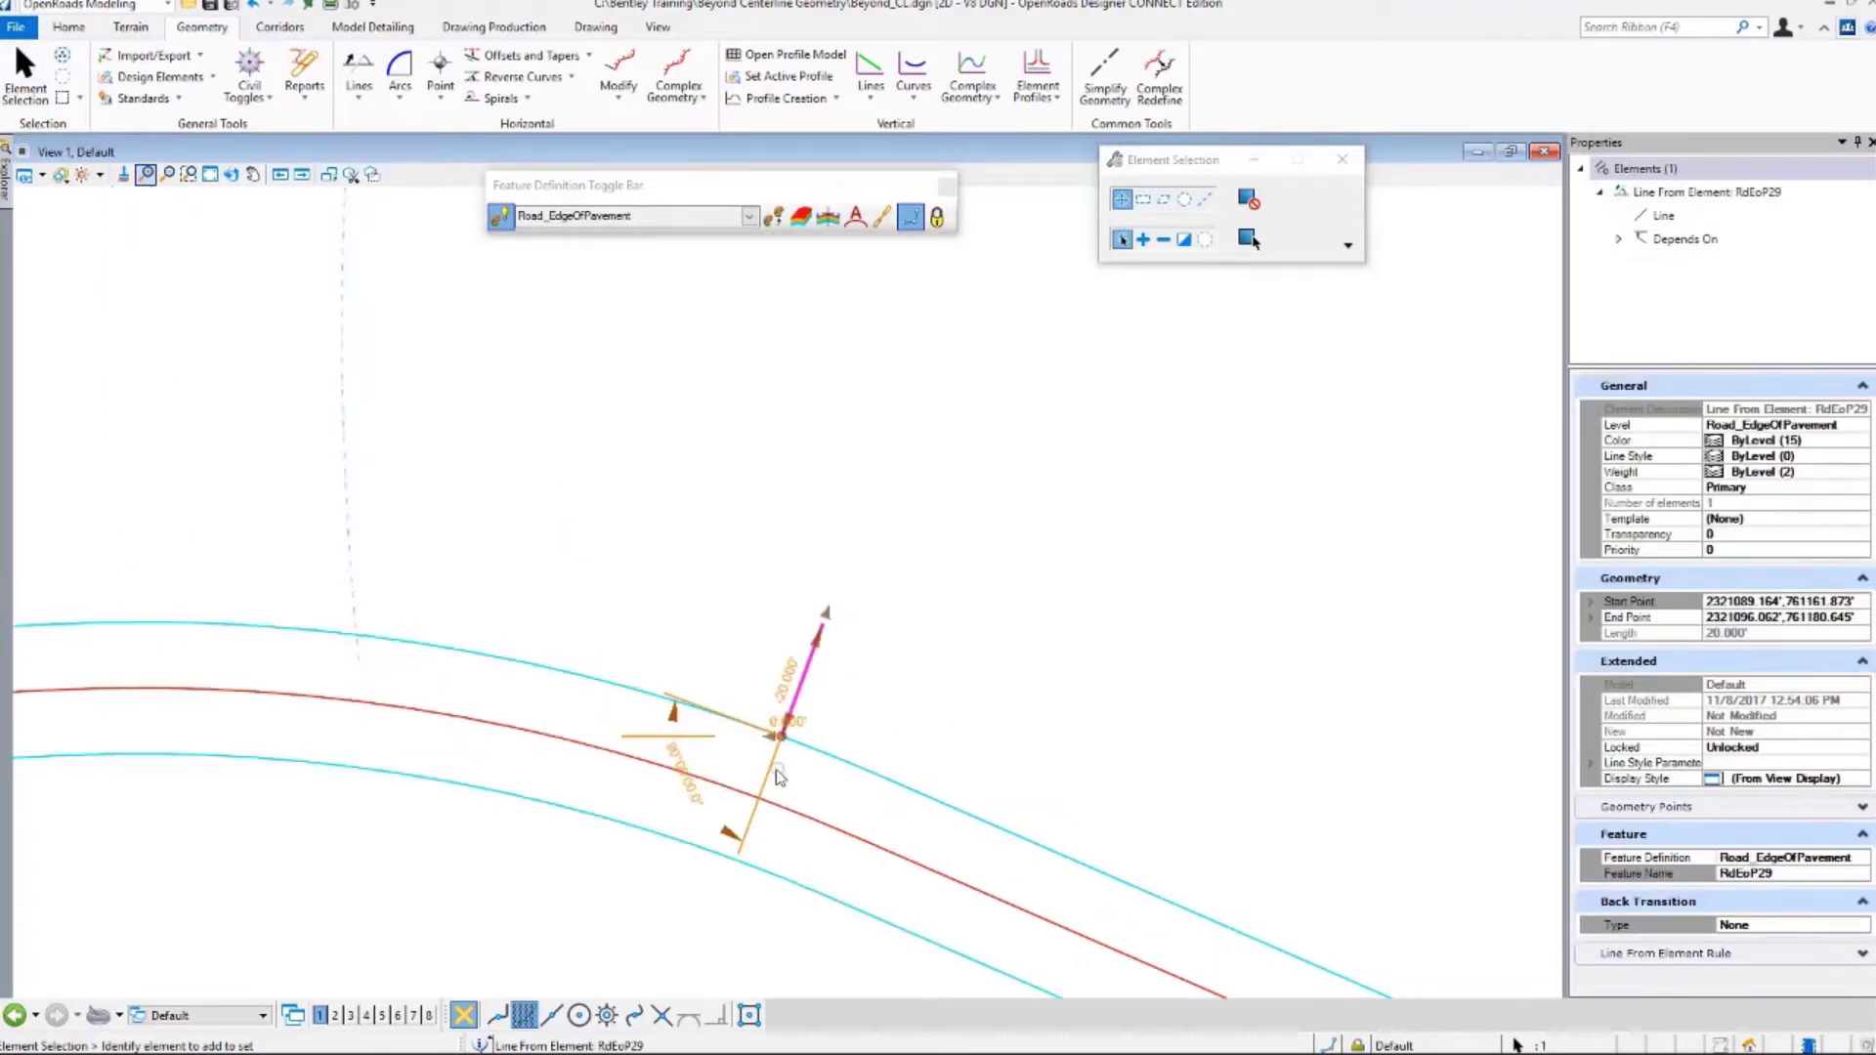
pyautogui.click(678, 760)
pyautogui.write('60')
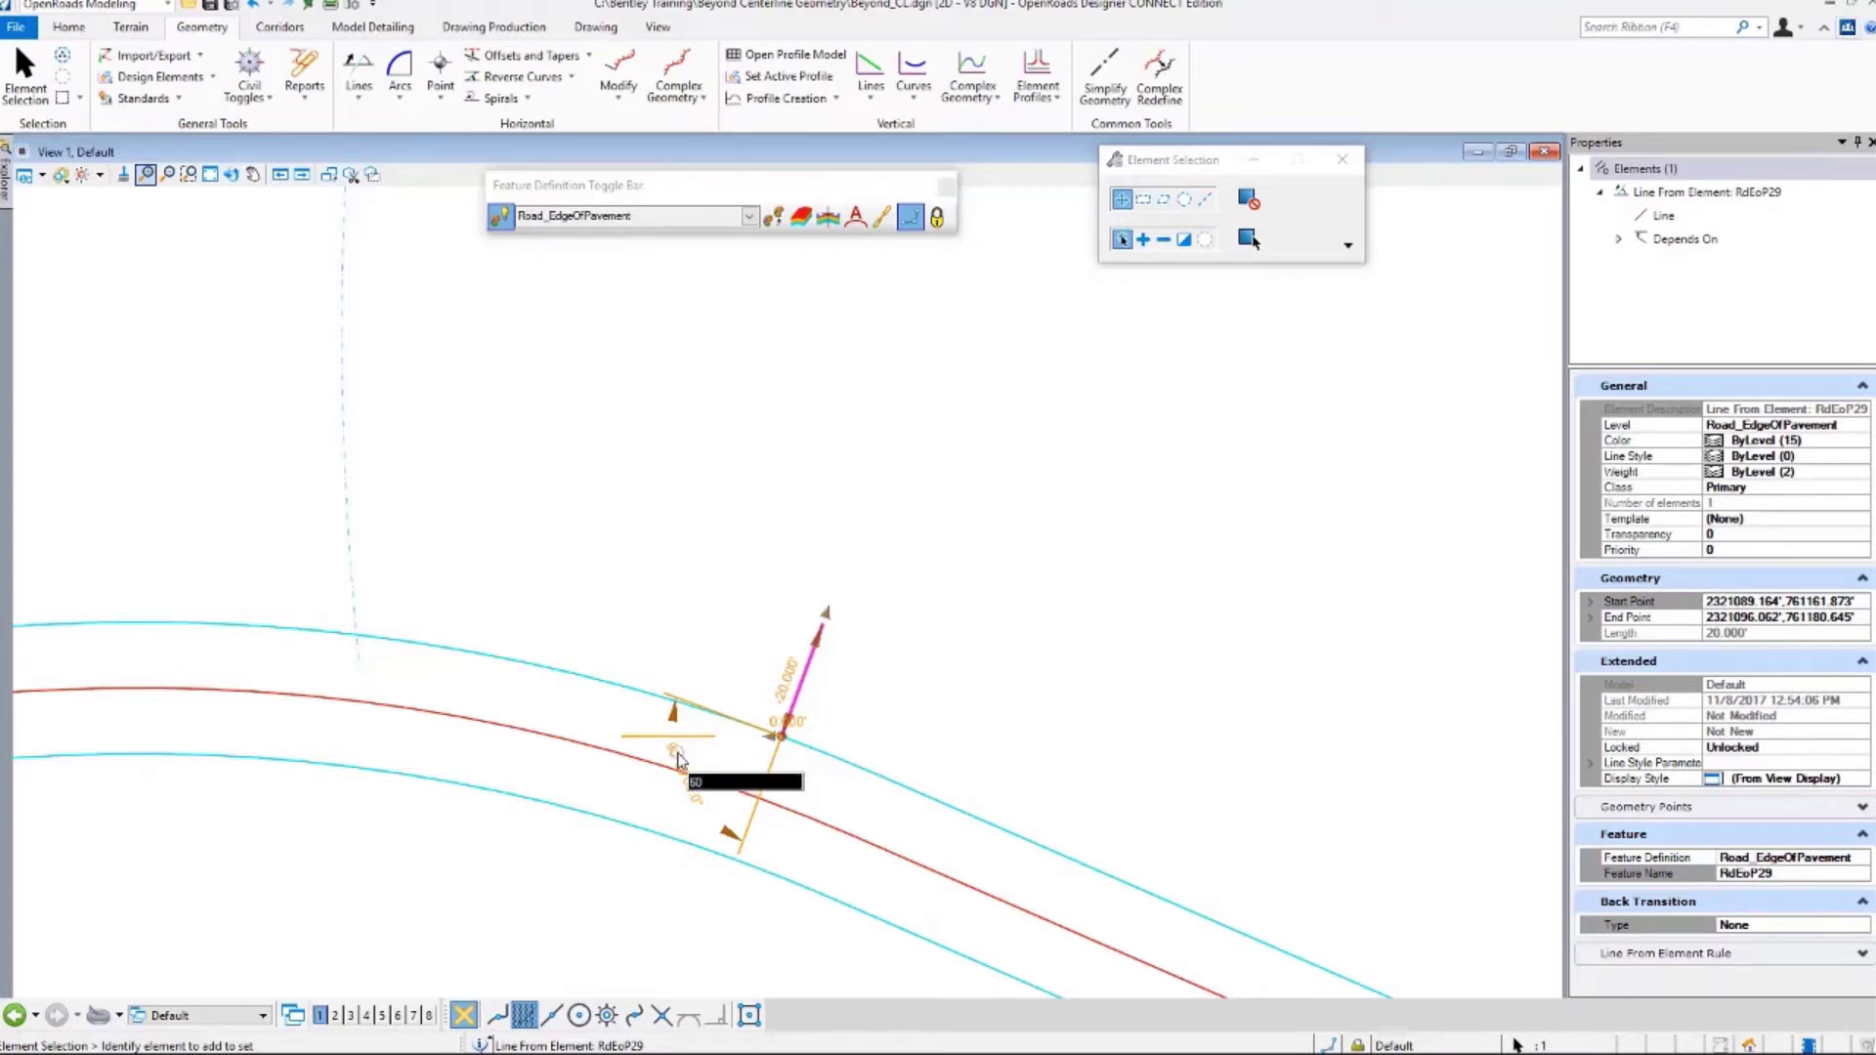
pyautogui.press('Return')
pyautogui.click(1033, 587)
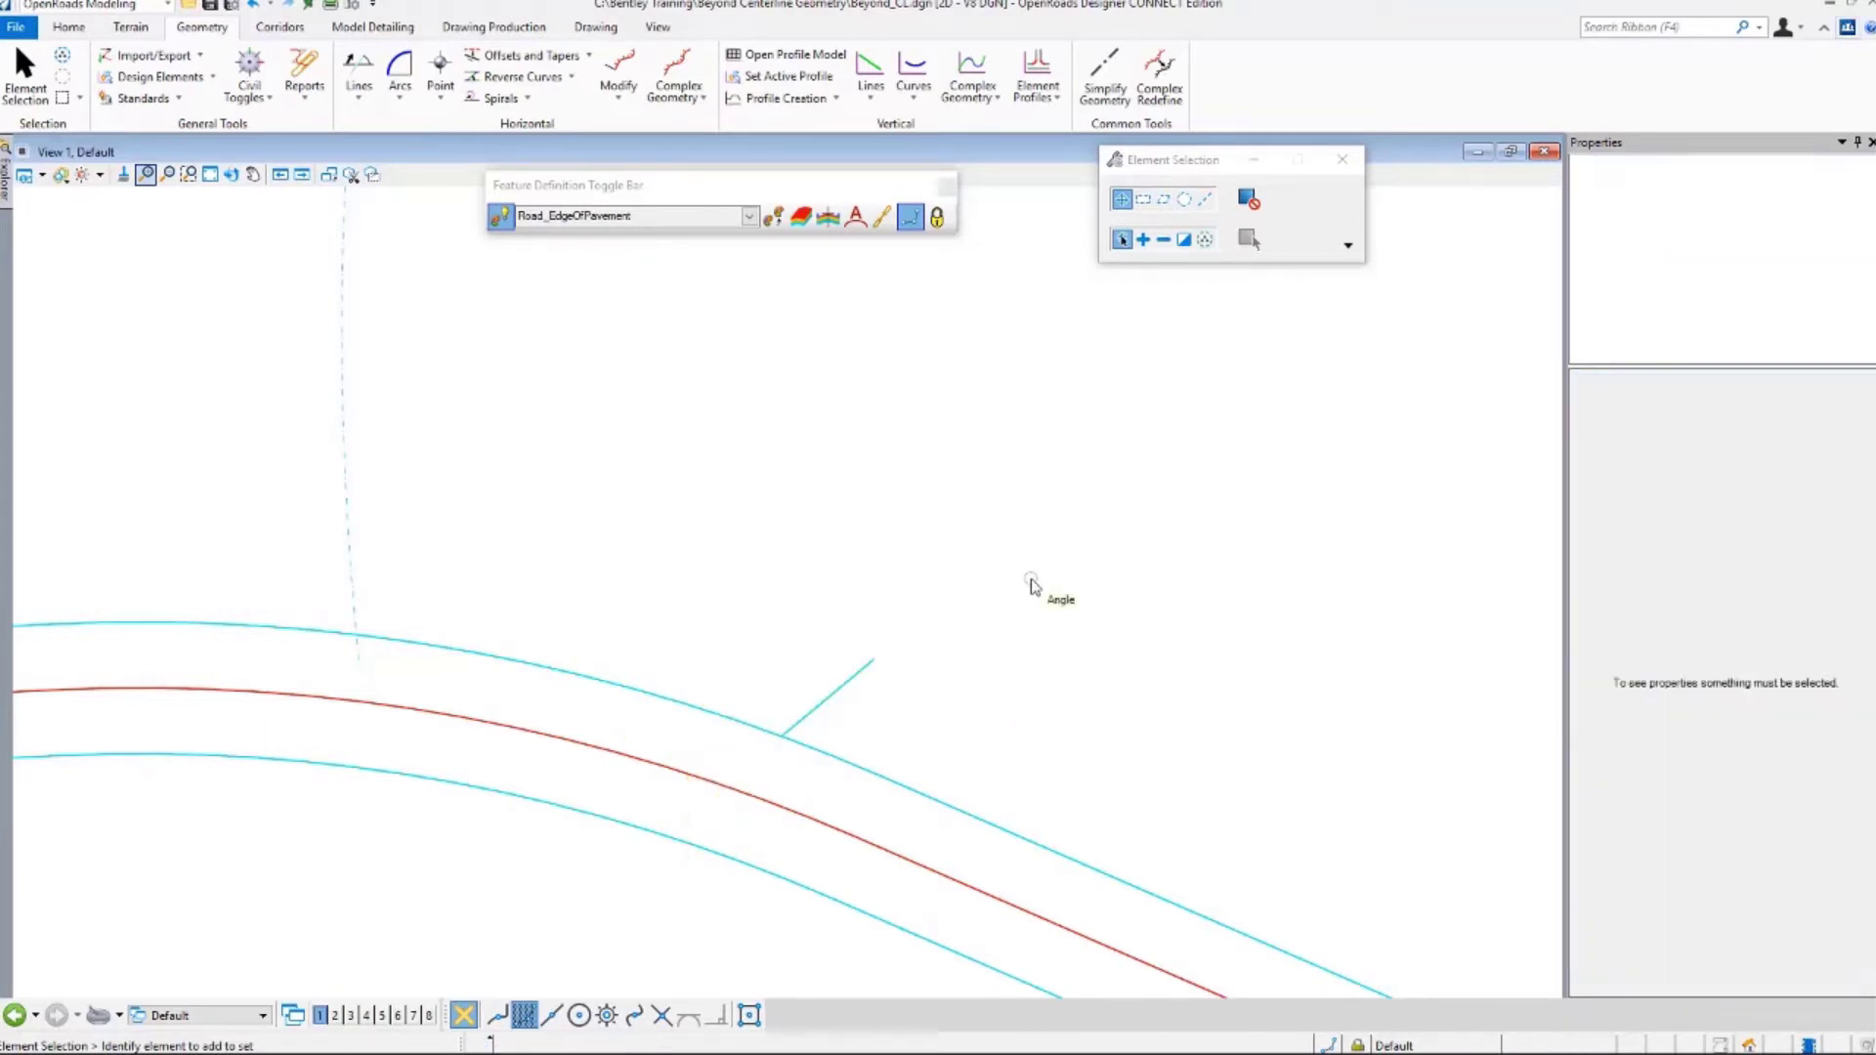
# Slide the line farther left along the road edge and reset its angle to 90°.
pyautogui.click(866, 668)
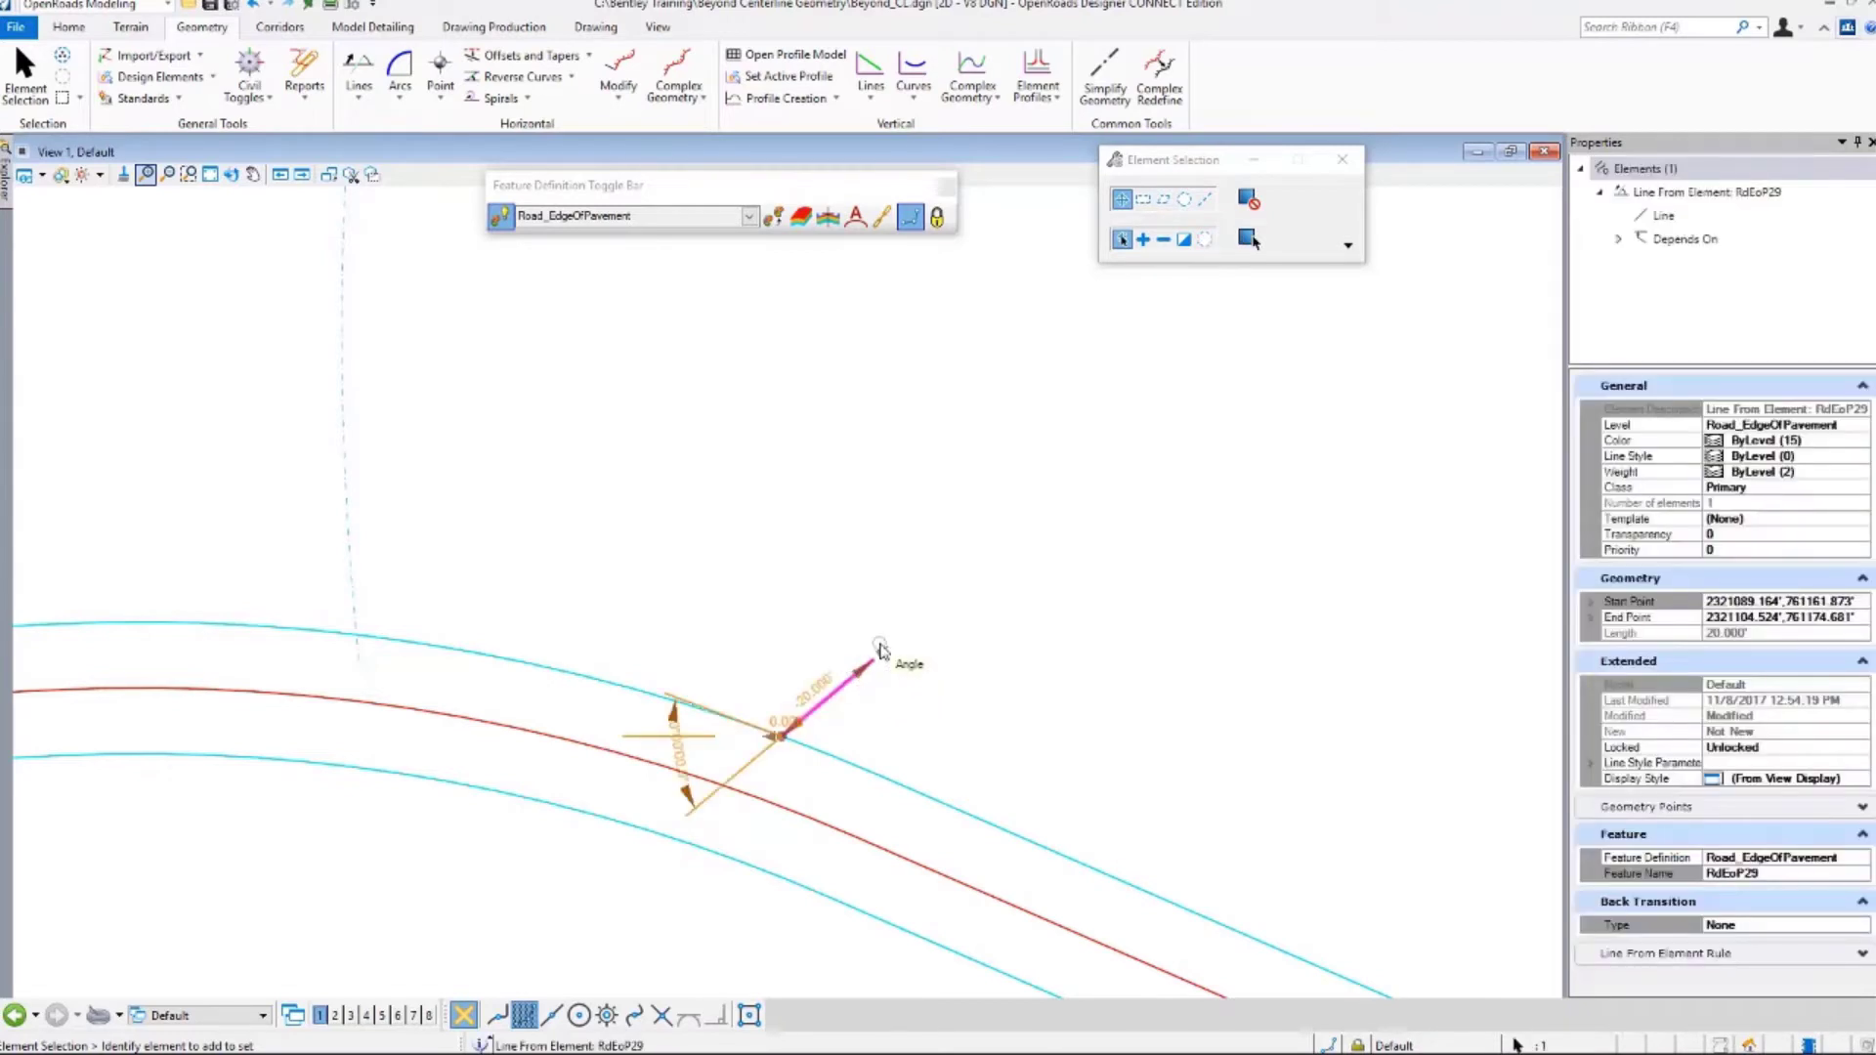
pyautogui.moveTo(879, 650); pyautogui.dragTo(884, 772)
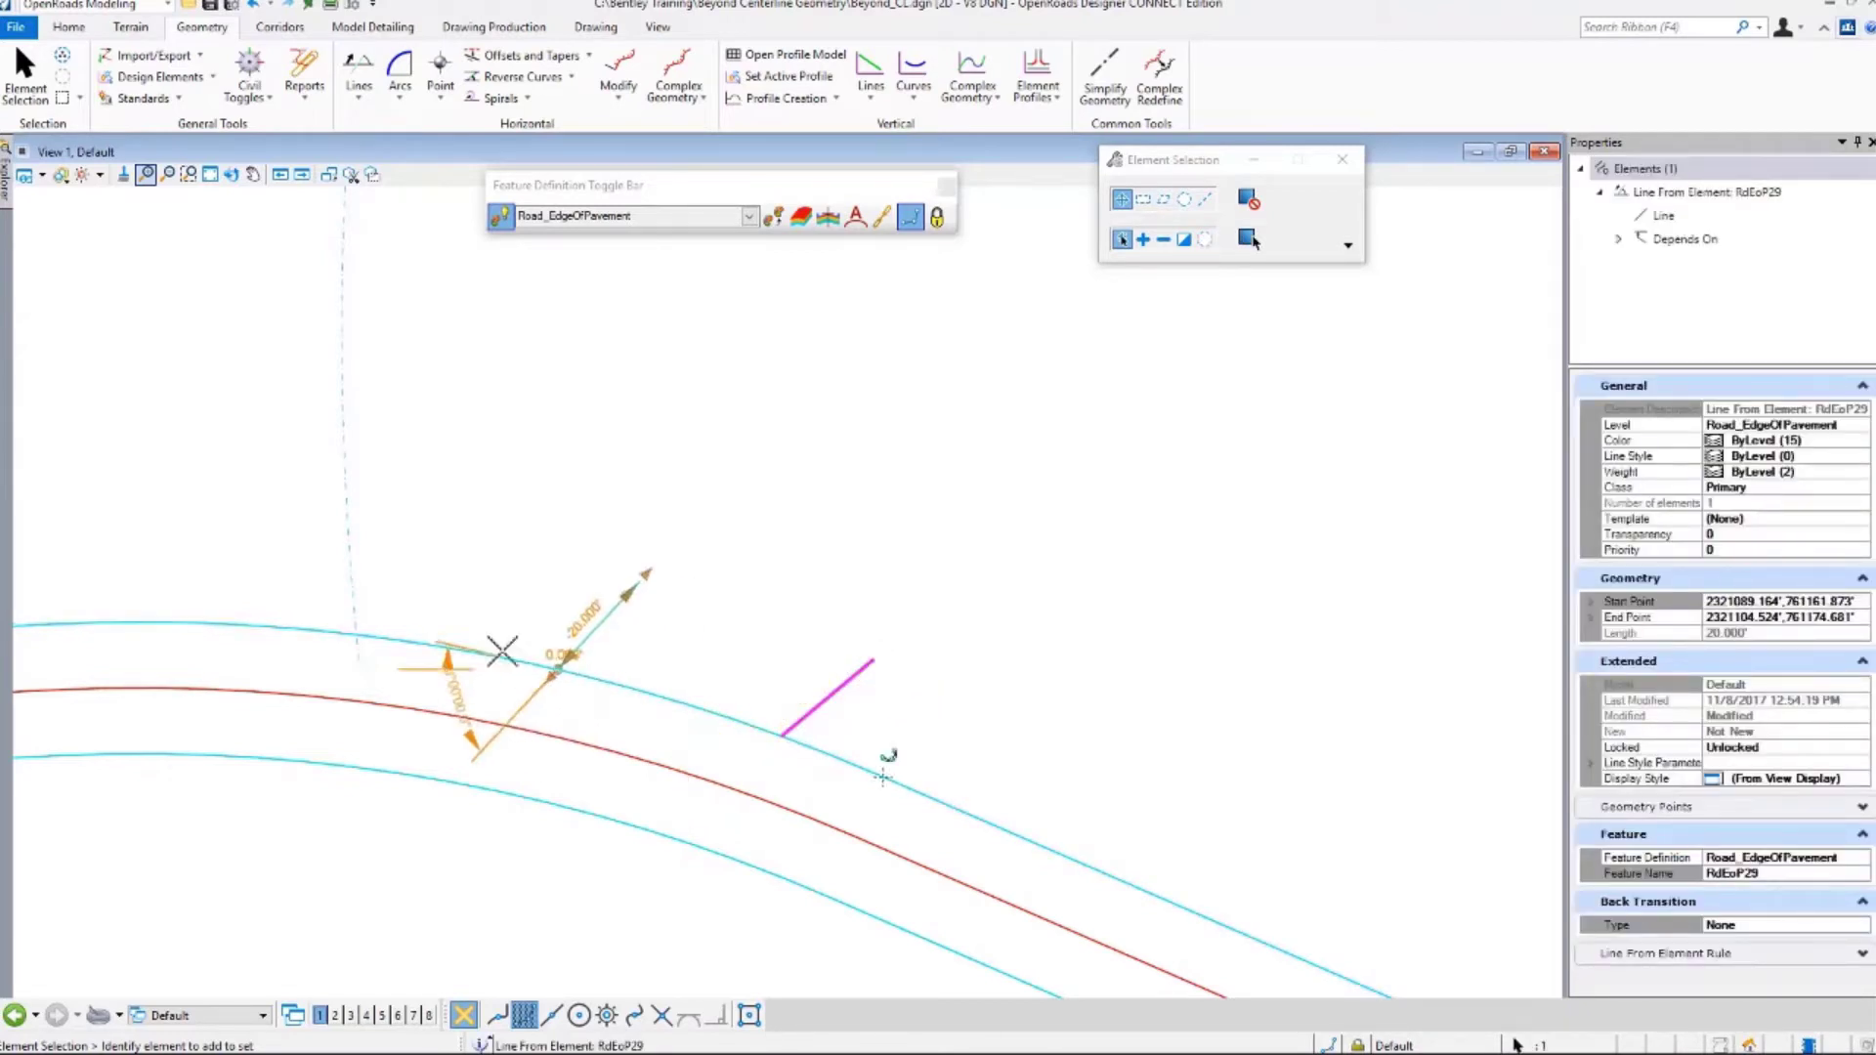
pyautogui.moveTo(502, 651); pyautogui.dragTo(737, 577)
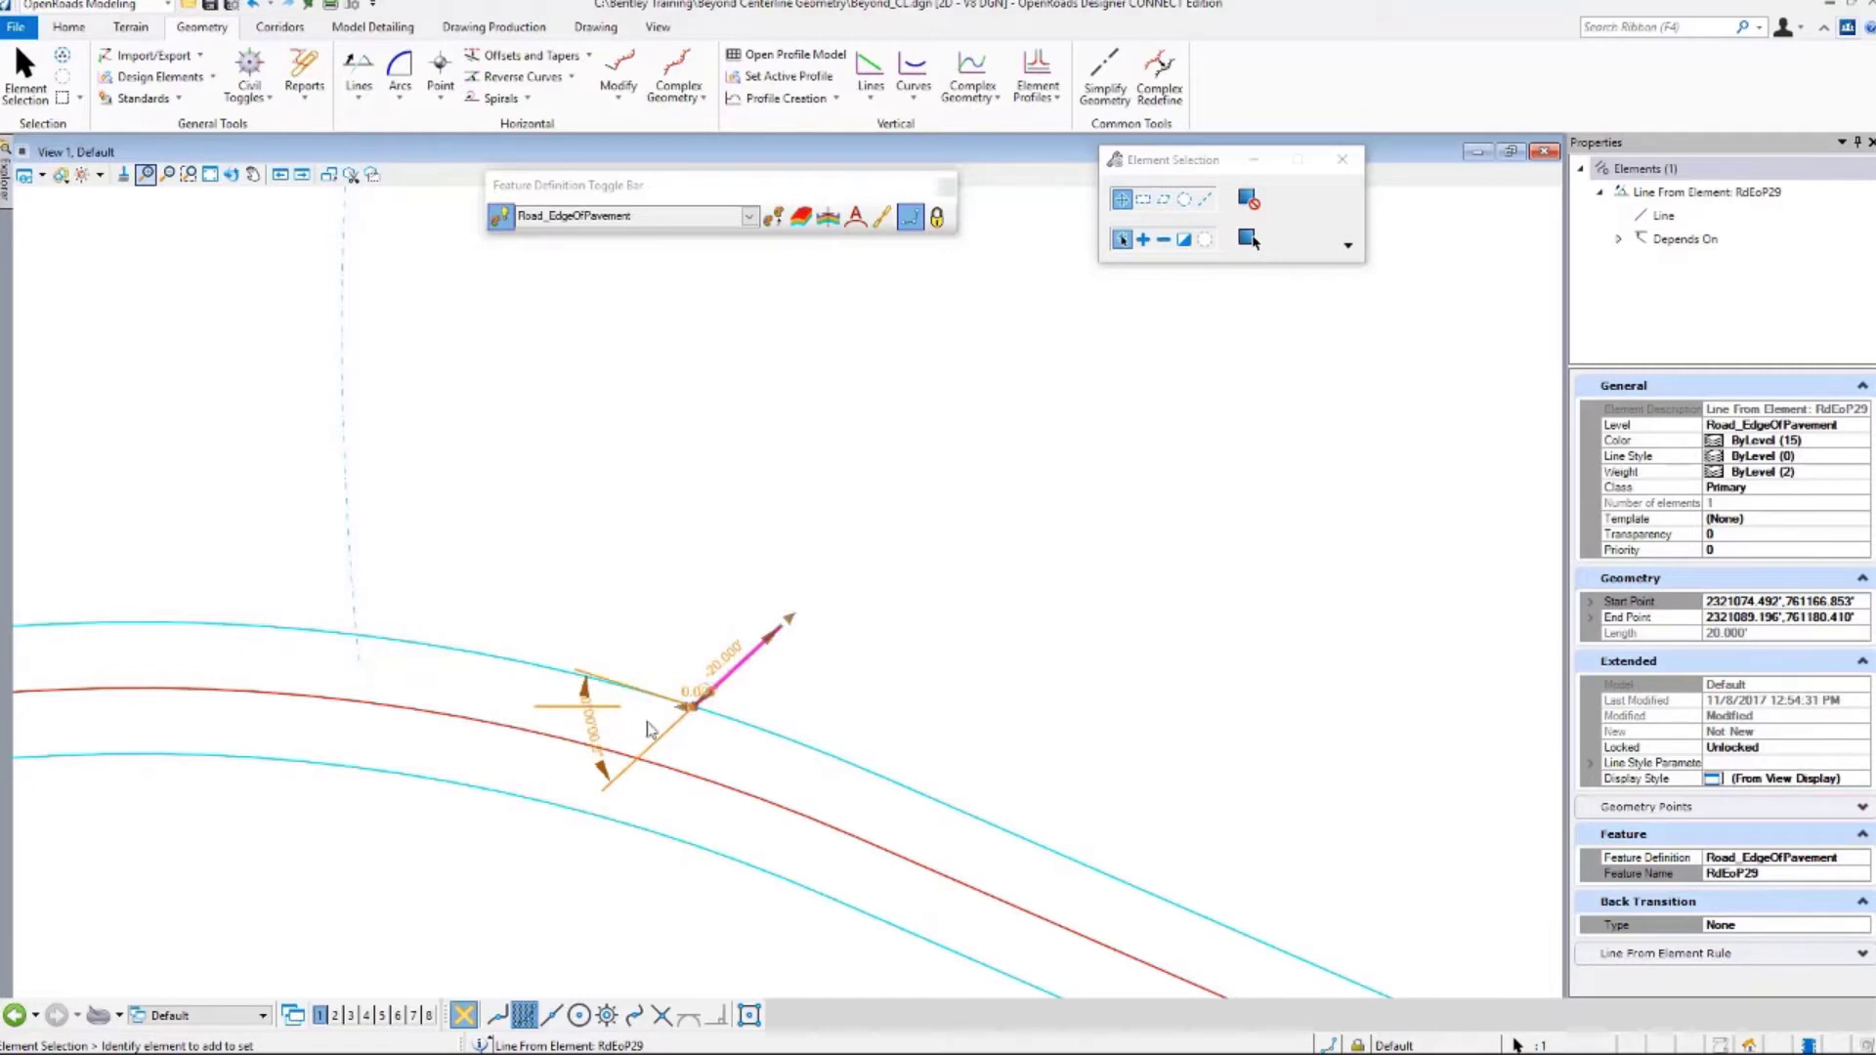
pyautogui.click(589, 732)
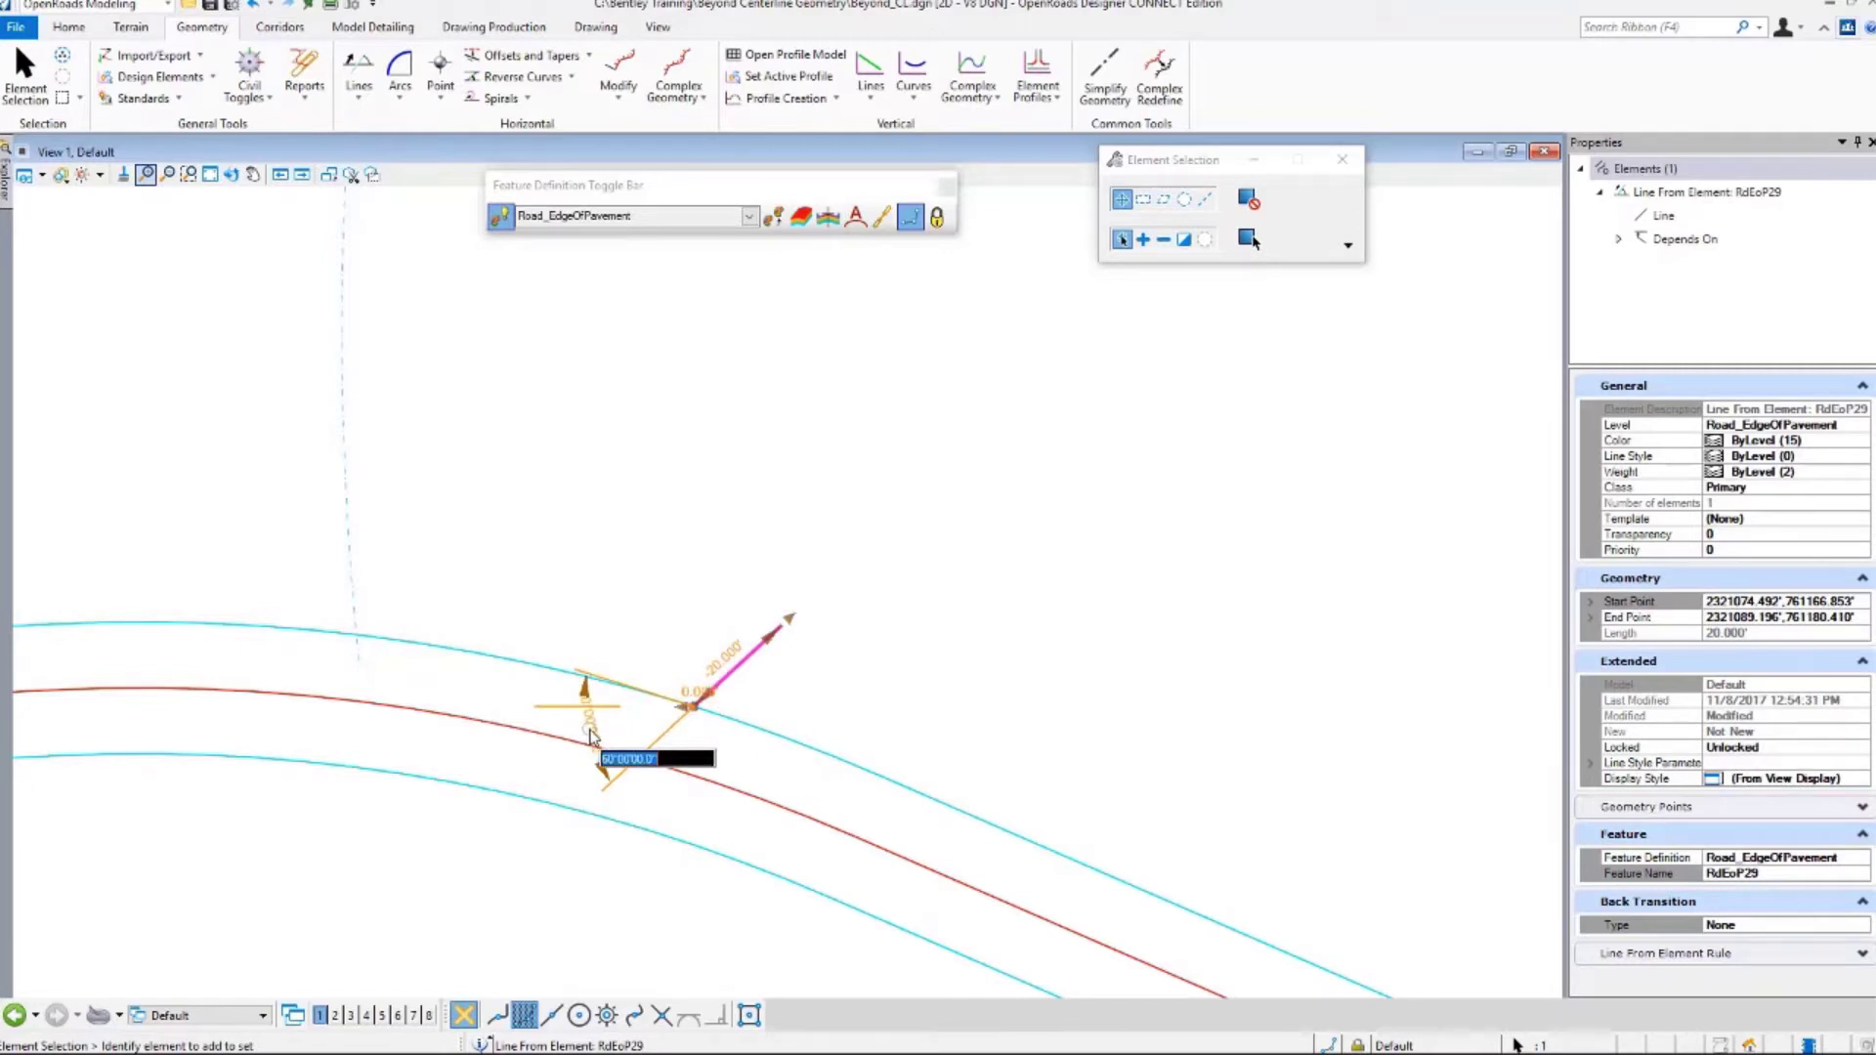
pyautogui.write('90')
pyautogui.press('Return')
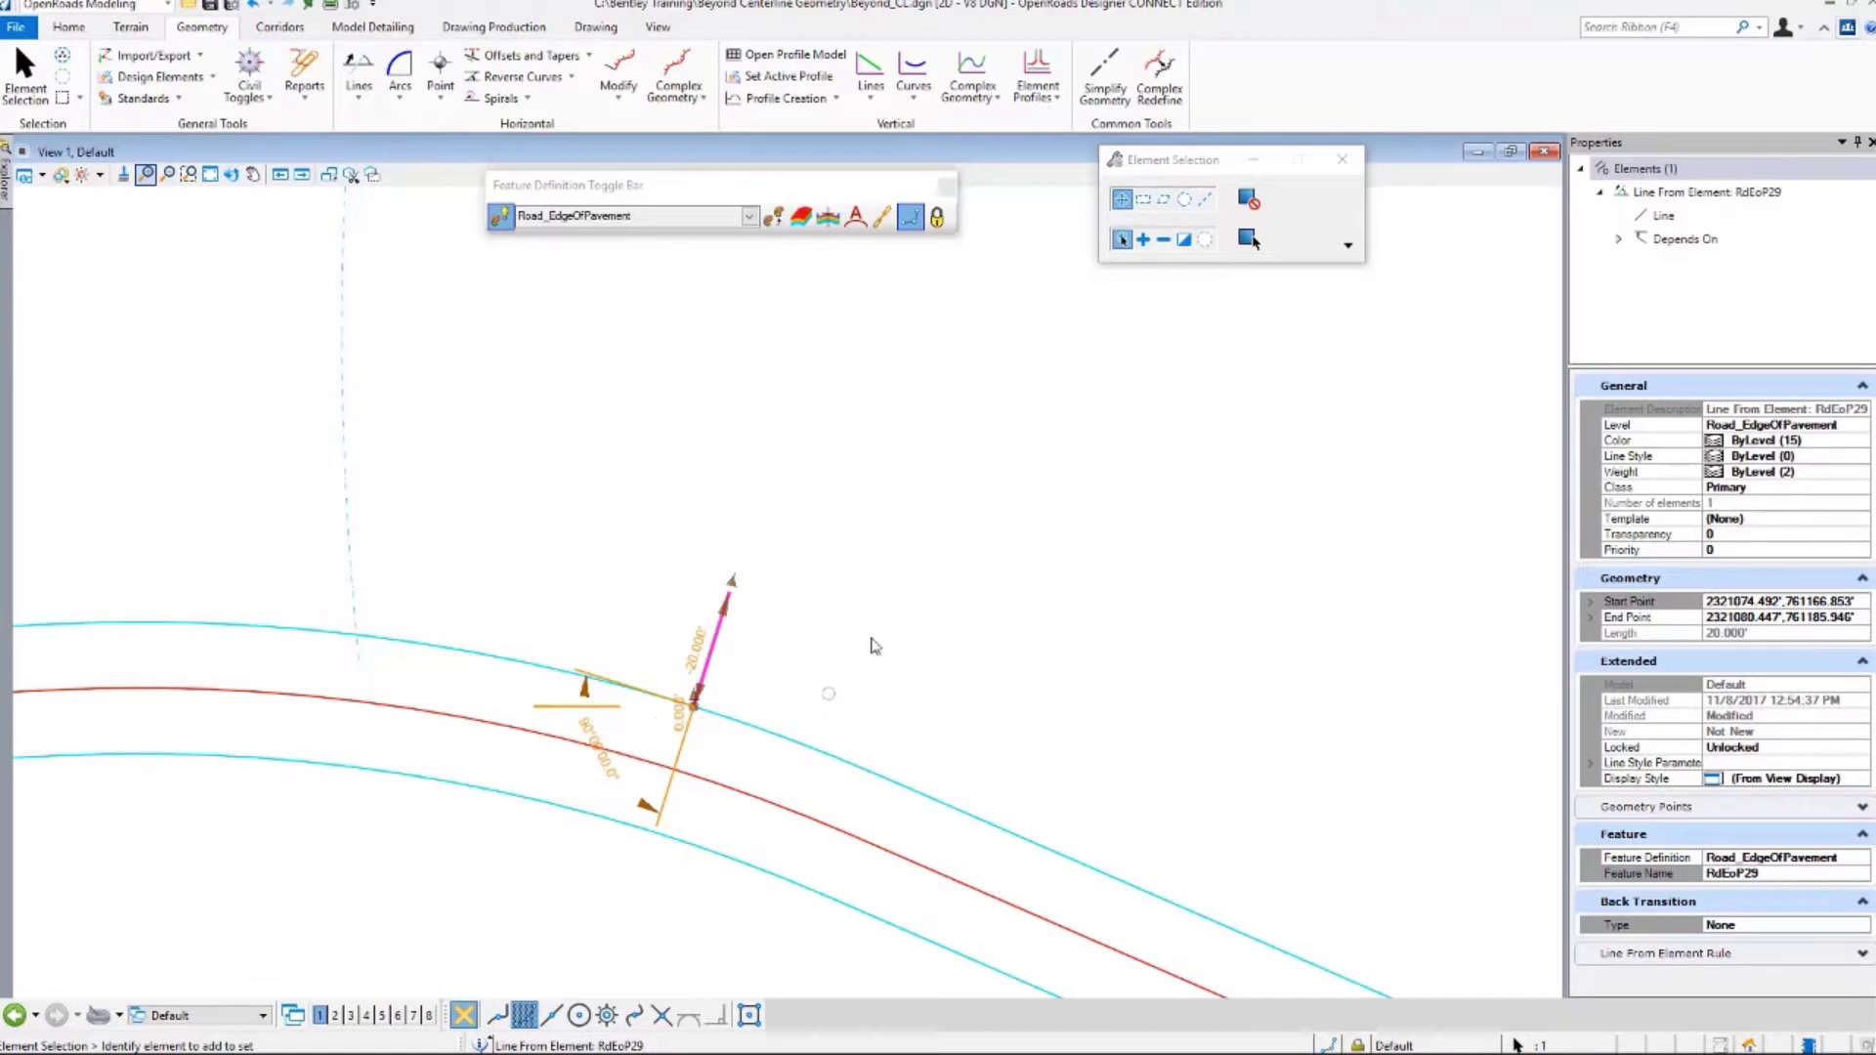
pyautogui.click(832, 525)
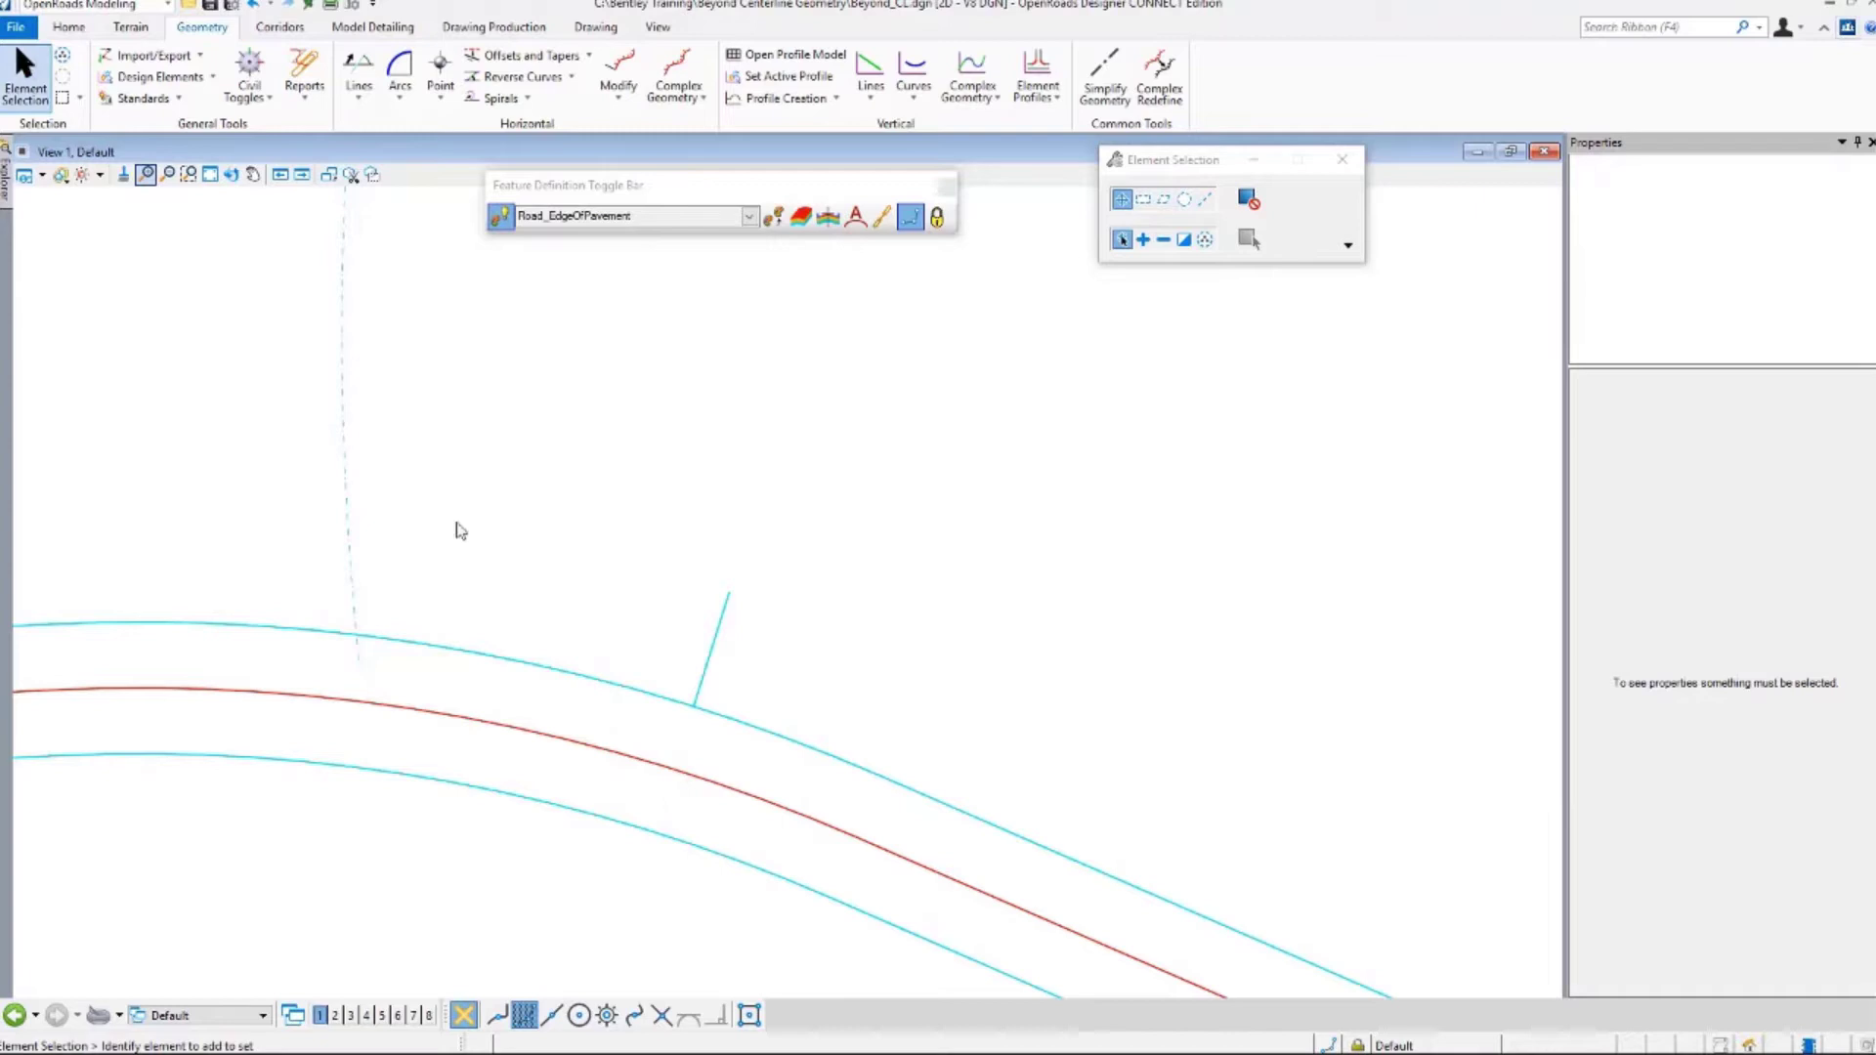
# Change the short line's feature definition to Alignment > Geom_Baseline_Driveway.
pyautogui.click(713, 640)
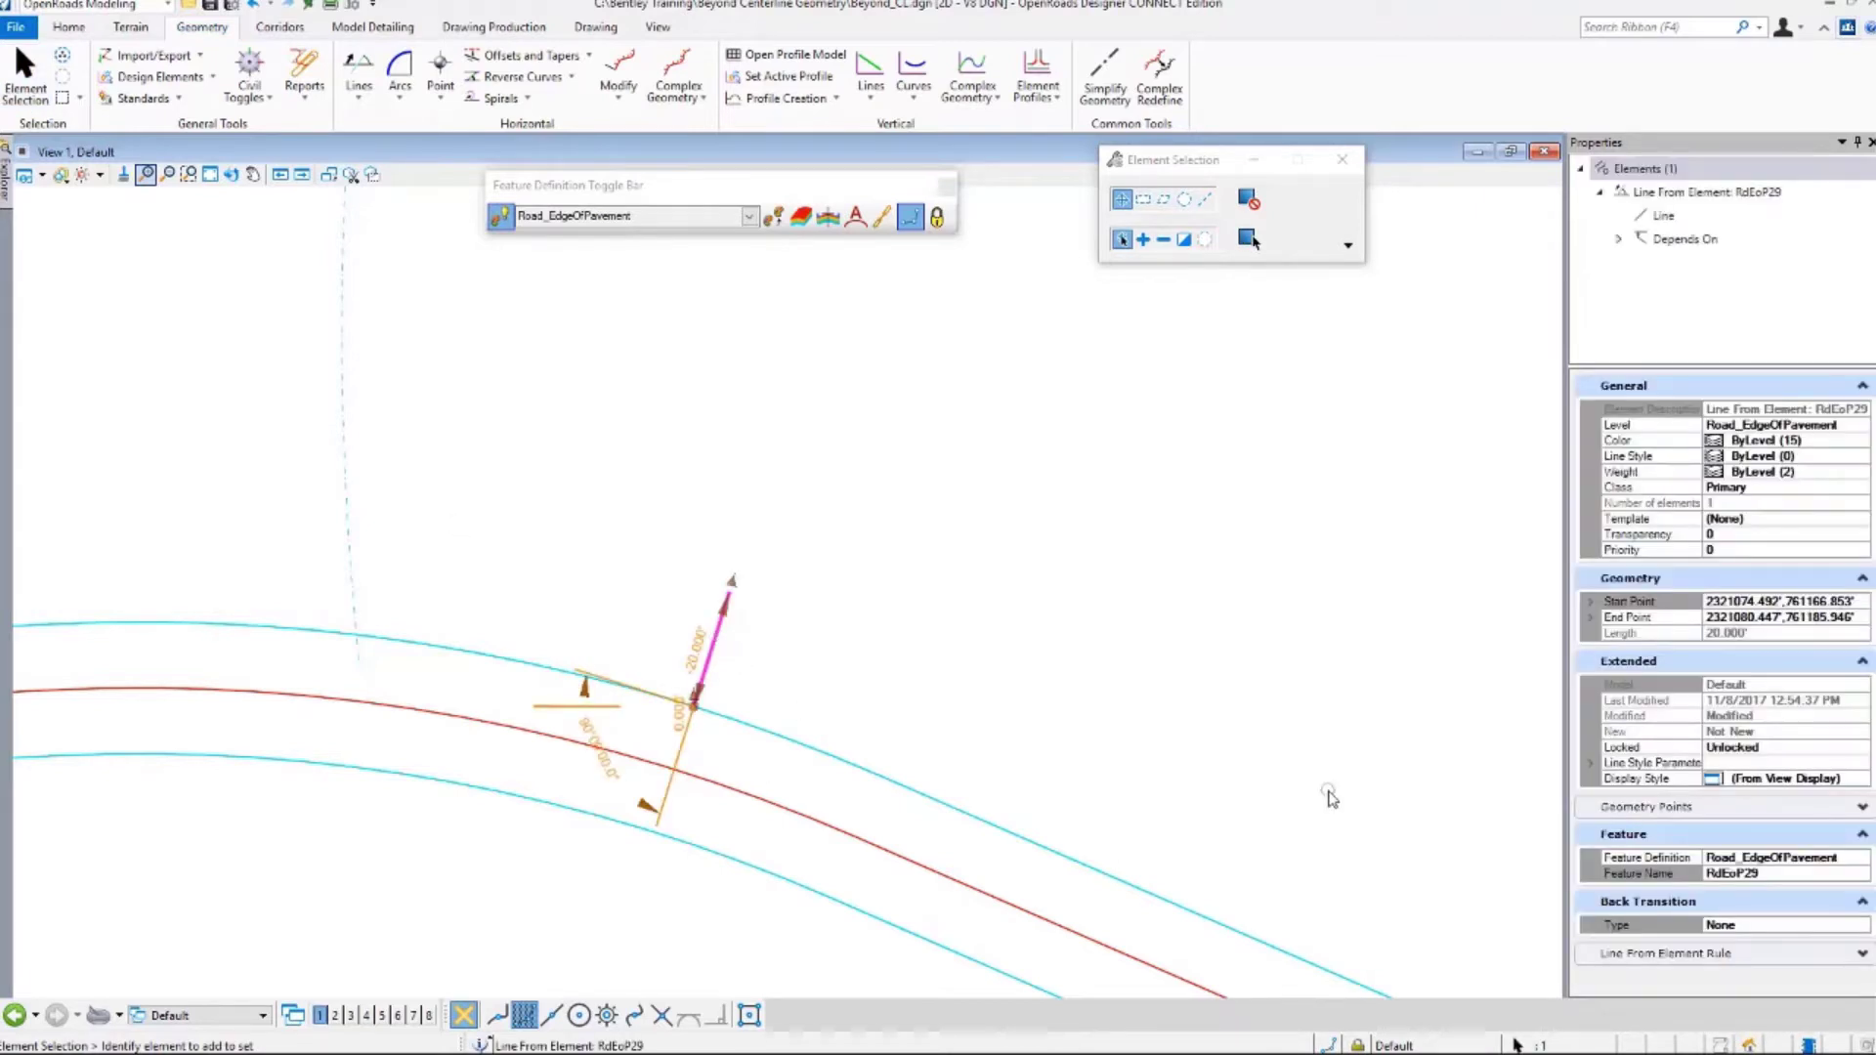
pyautogui.click(1865, 858)
pyautogui.click(1862, 857)
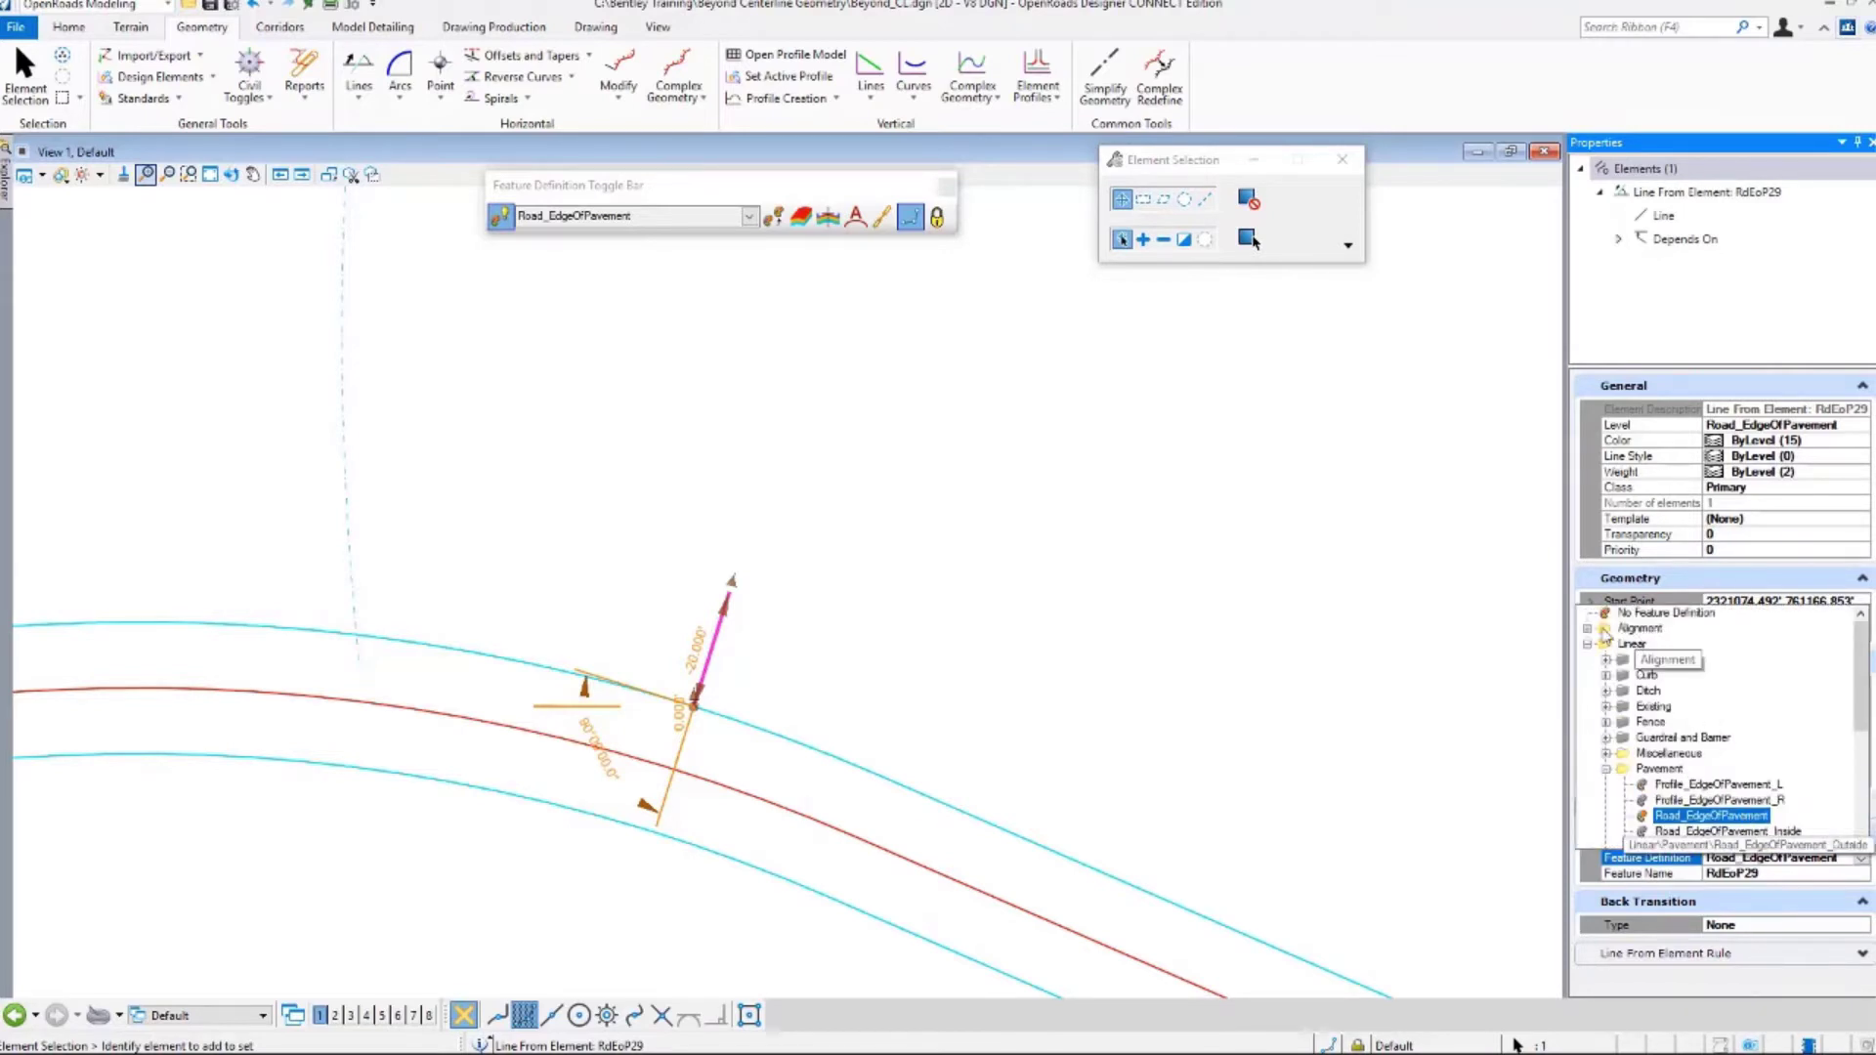
pyautogui.click(1587, 628)
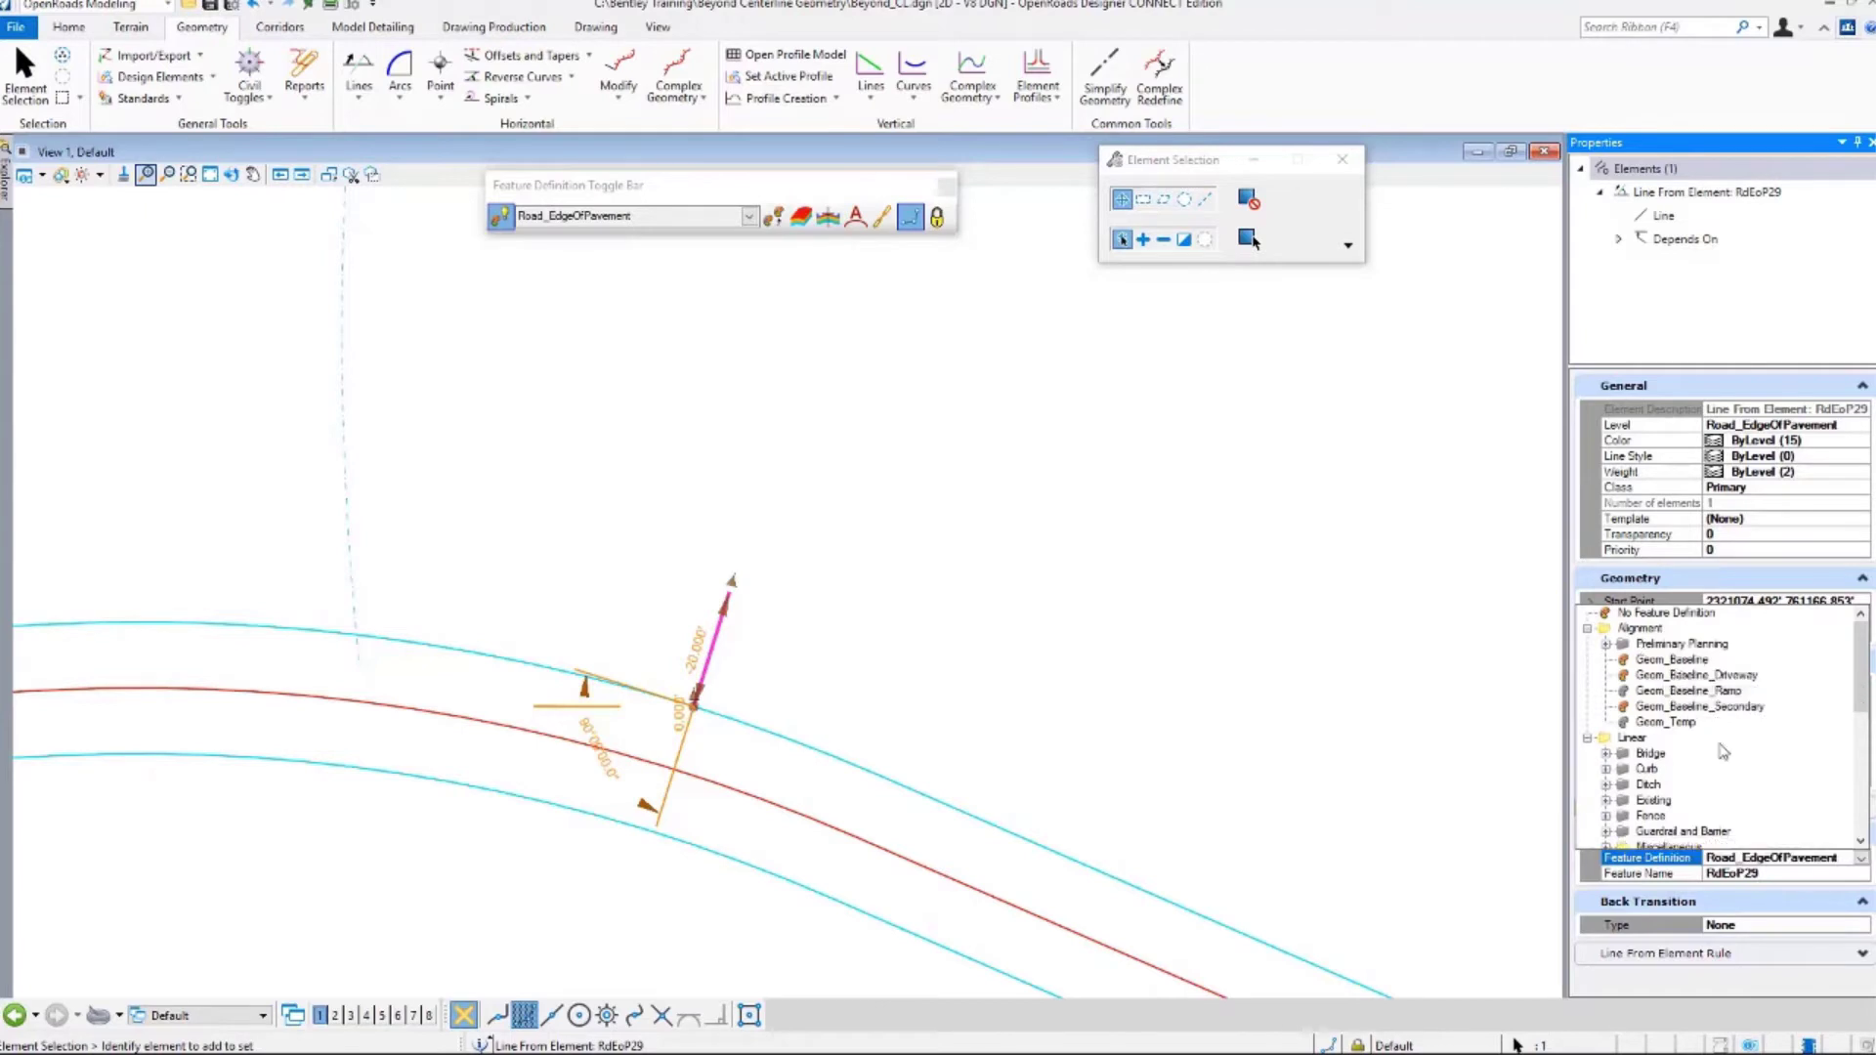
pyautogui.click(1743, 677)
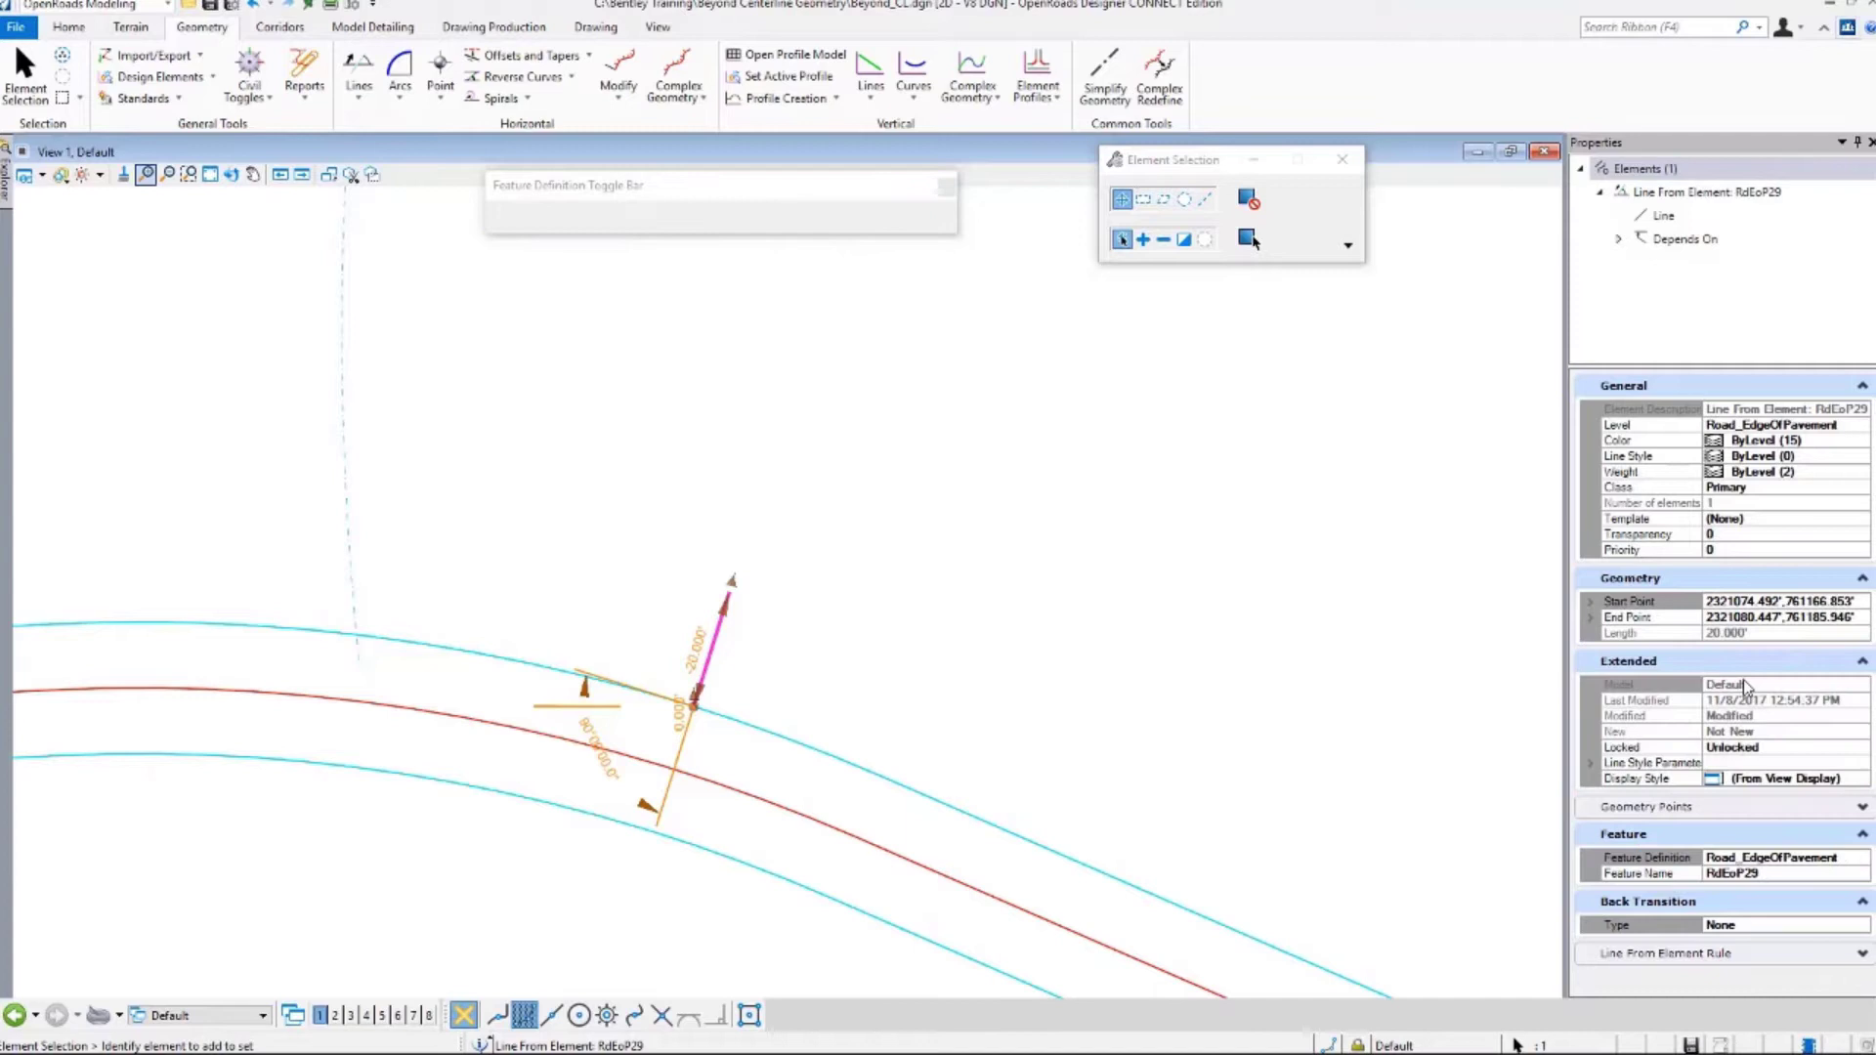
pyautogui.click(1120, 647)
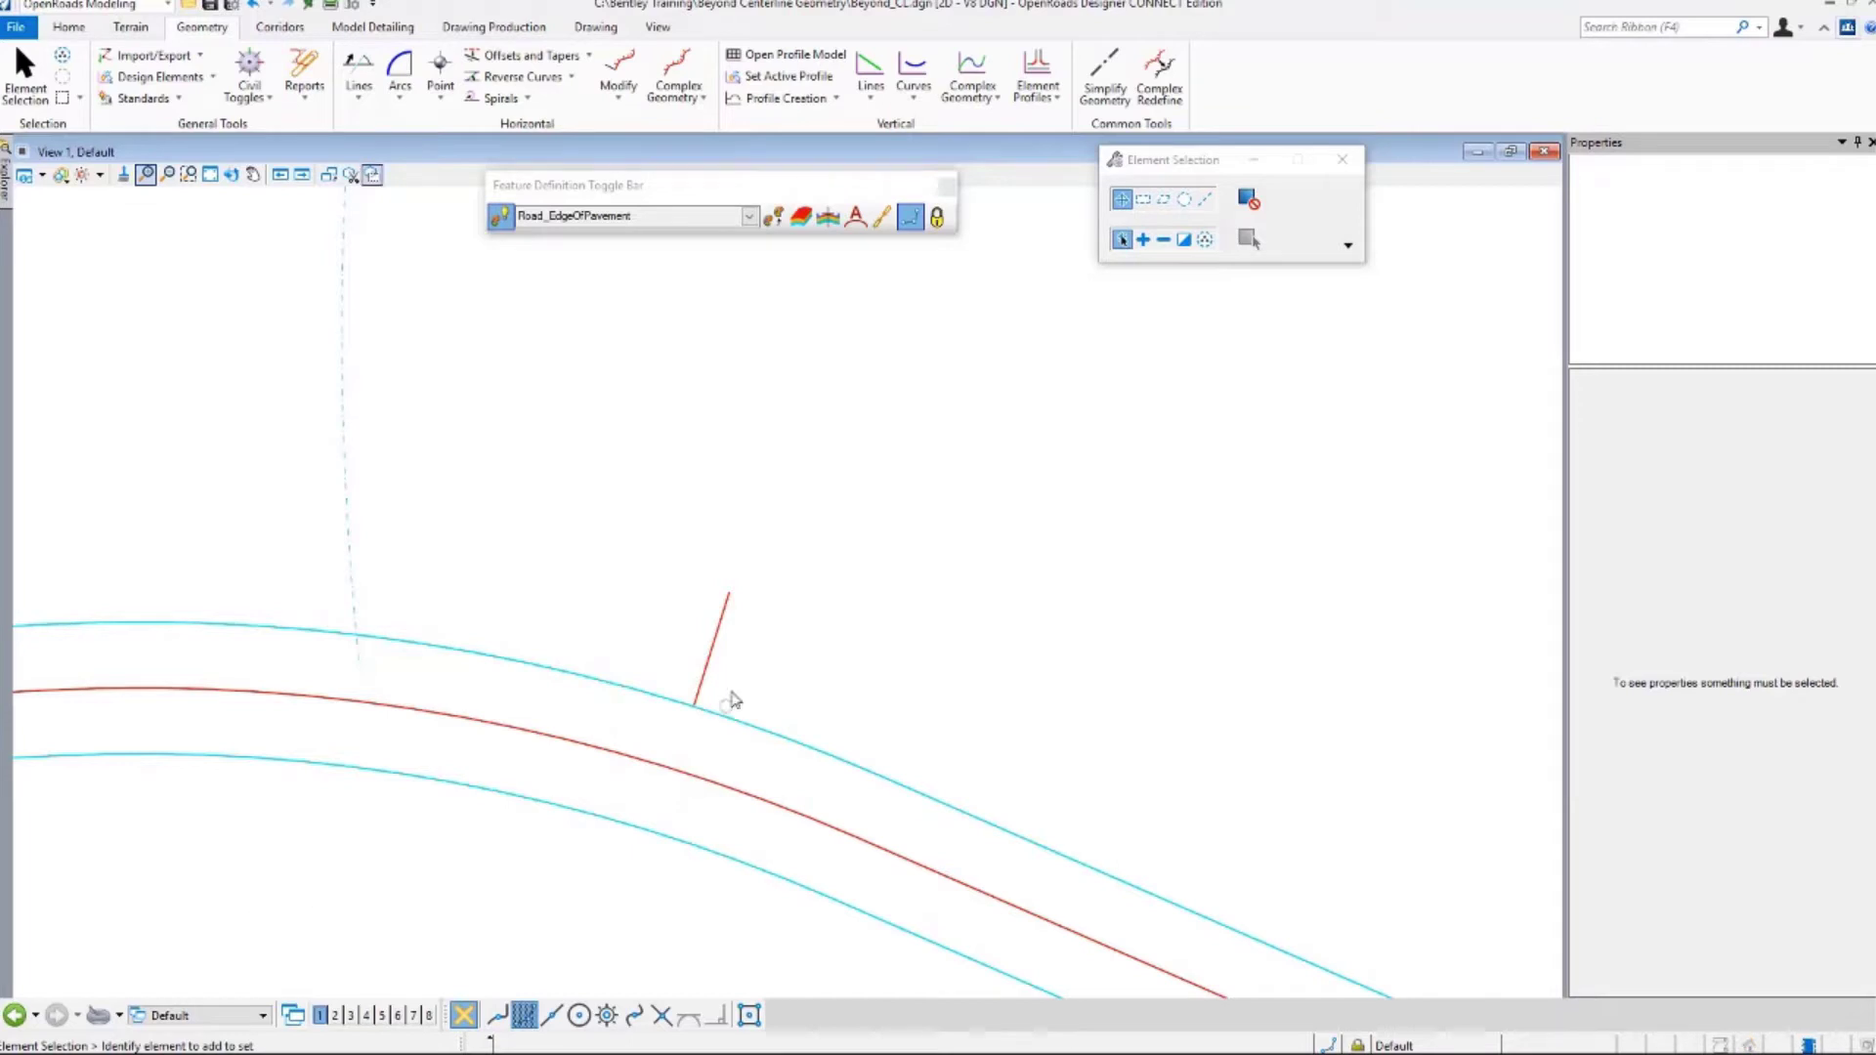
# Offset the entire driveway centerline 6.000 to both sides with Mirror set to Yes.
pyautogui.click(589, 56)
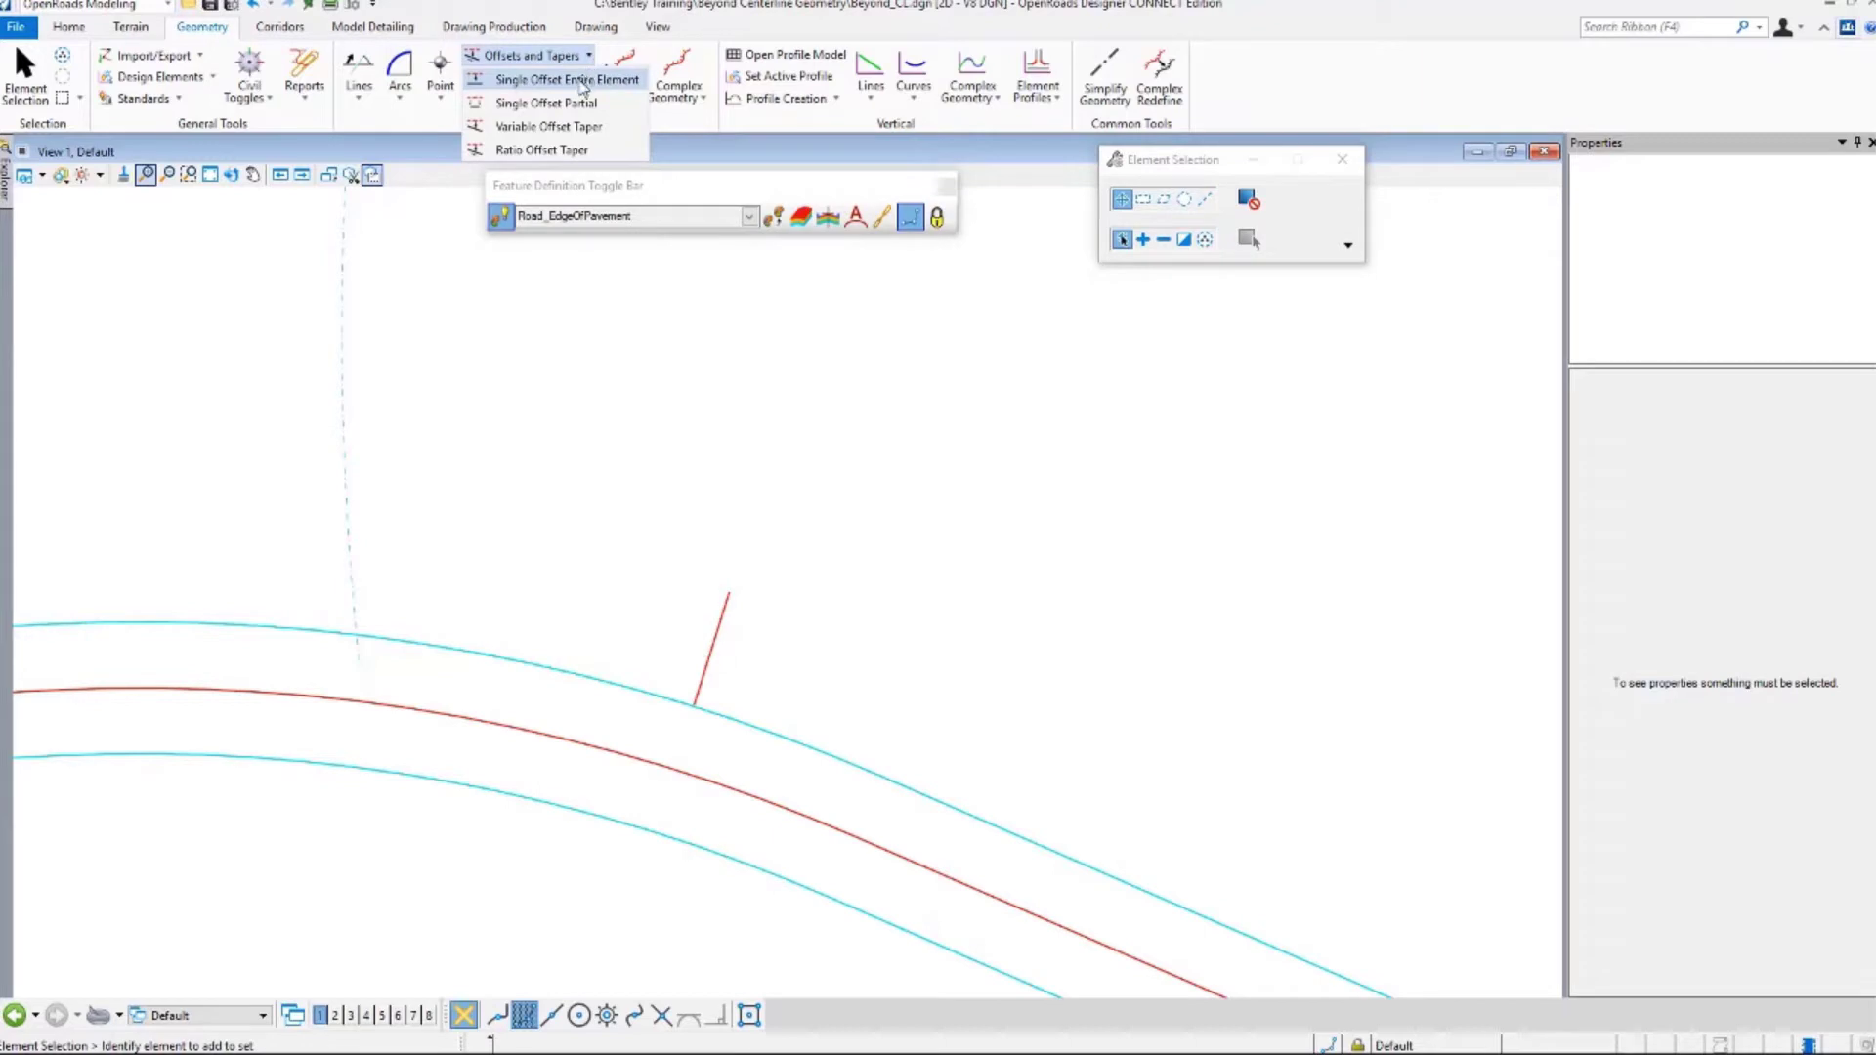
pyautogui.click(582, 82)
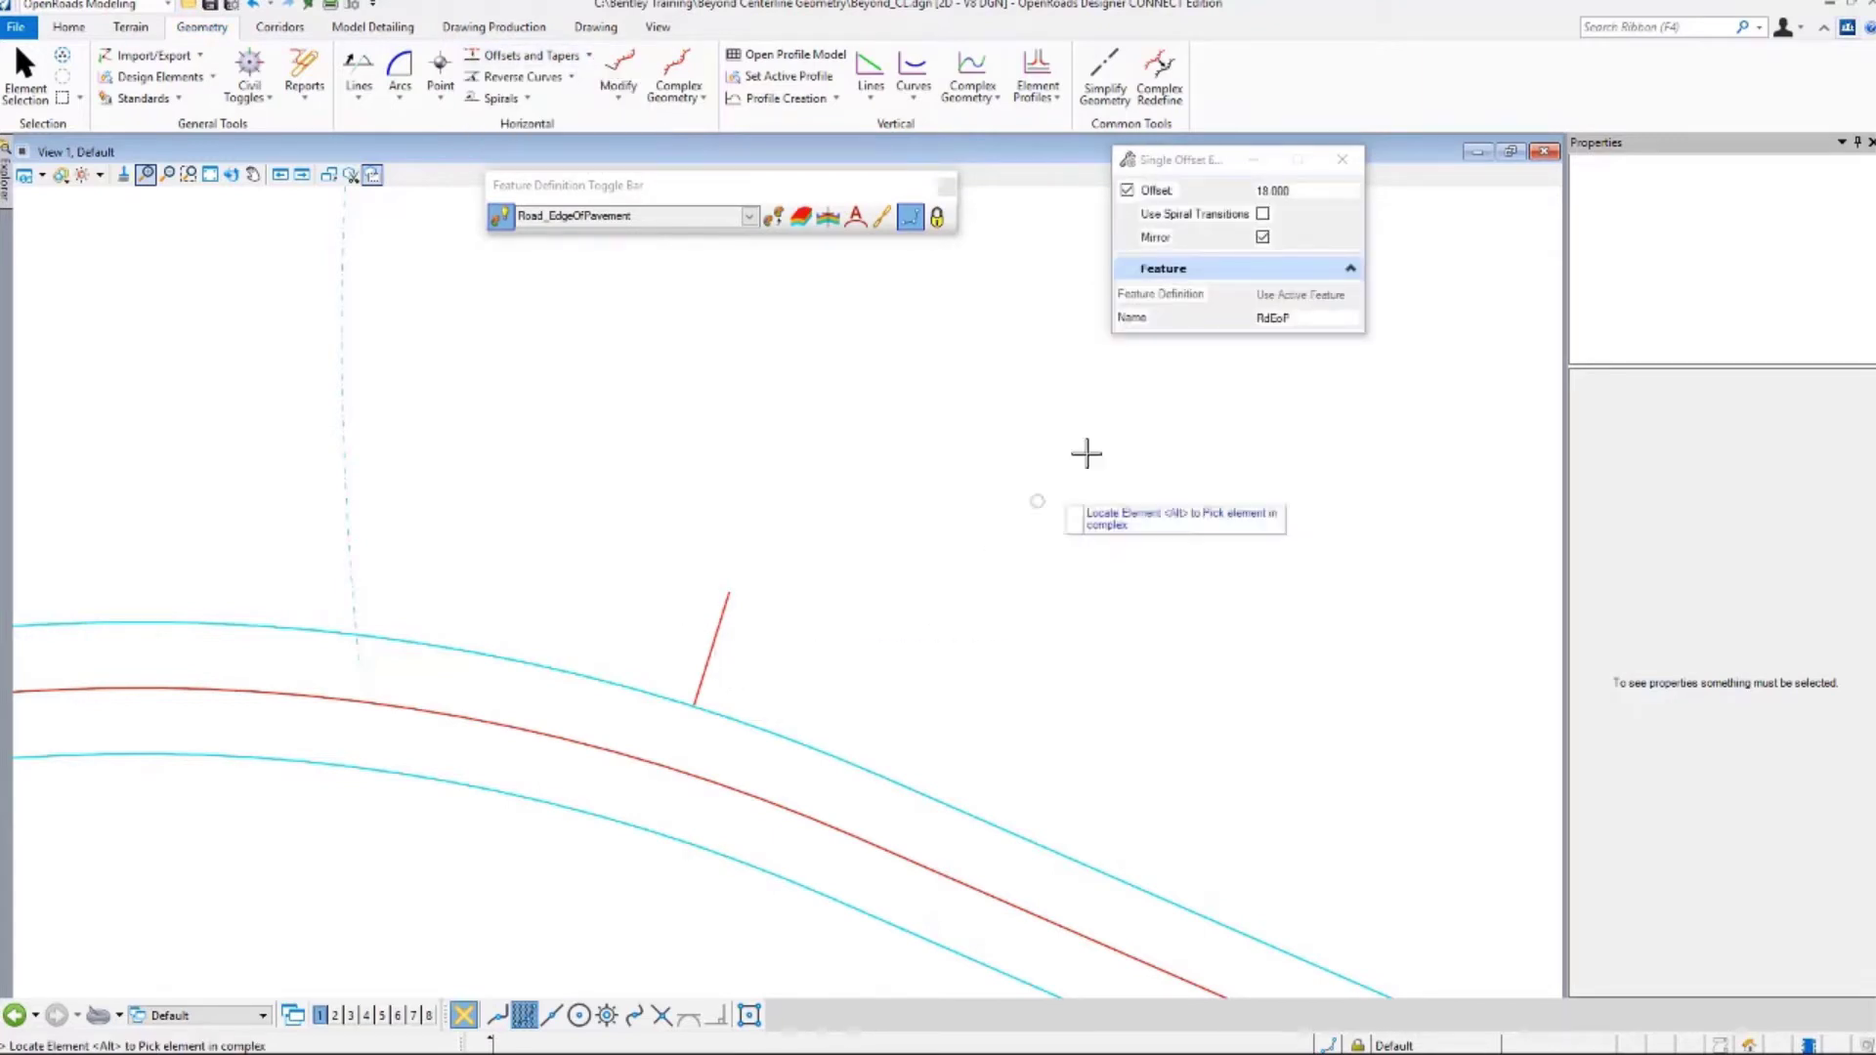
pyautogui.click(699, 657)
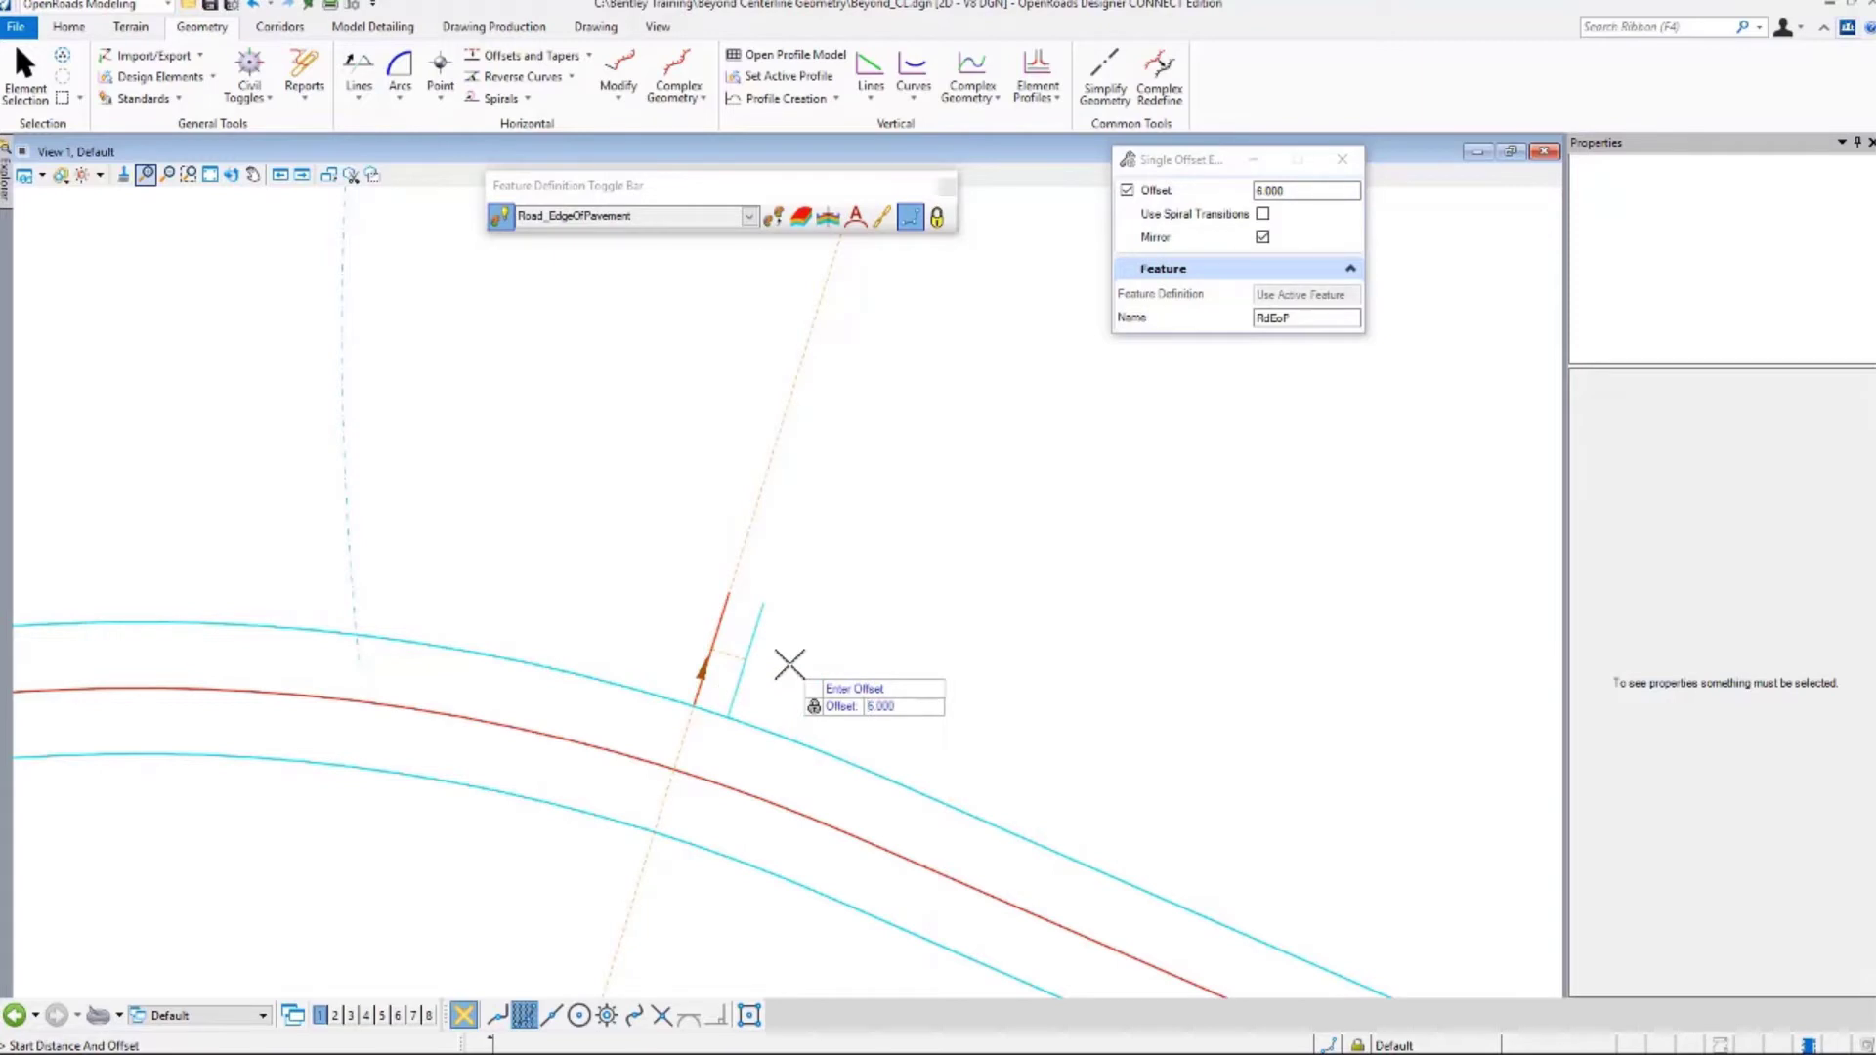
pyautogui.click(790, 664)
pyautogui.click(790, 664)
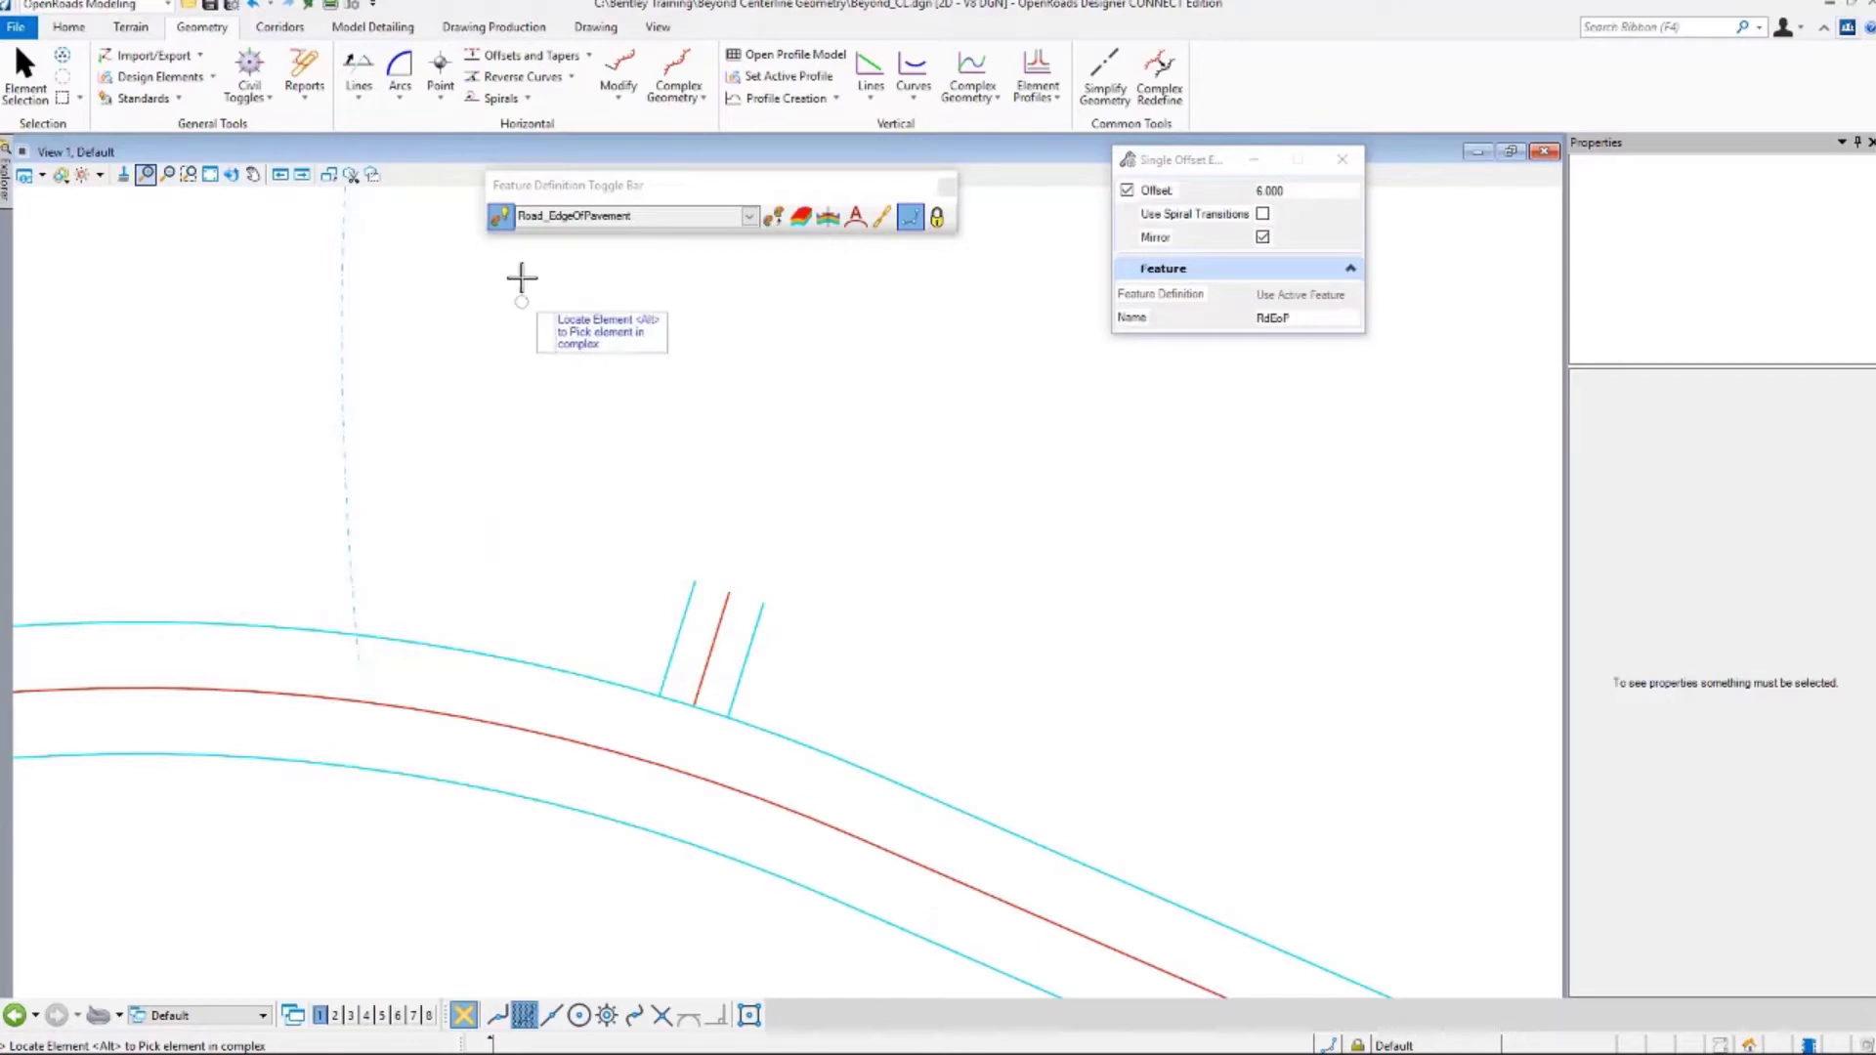
# Draw a 12.000-long back line between the outer ends of the driveway edges.
pyautogui.click(355, 97)
pyautogui.click(357, 139)
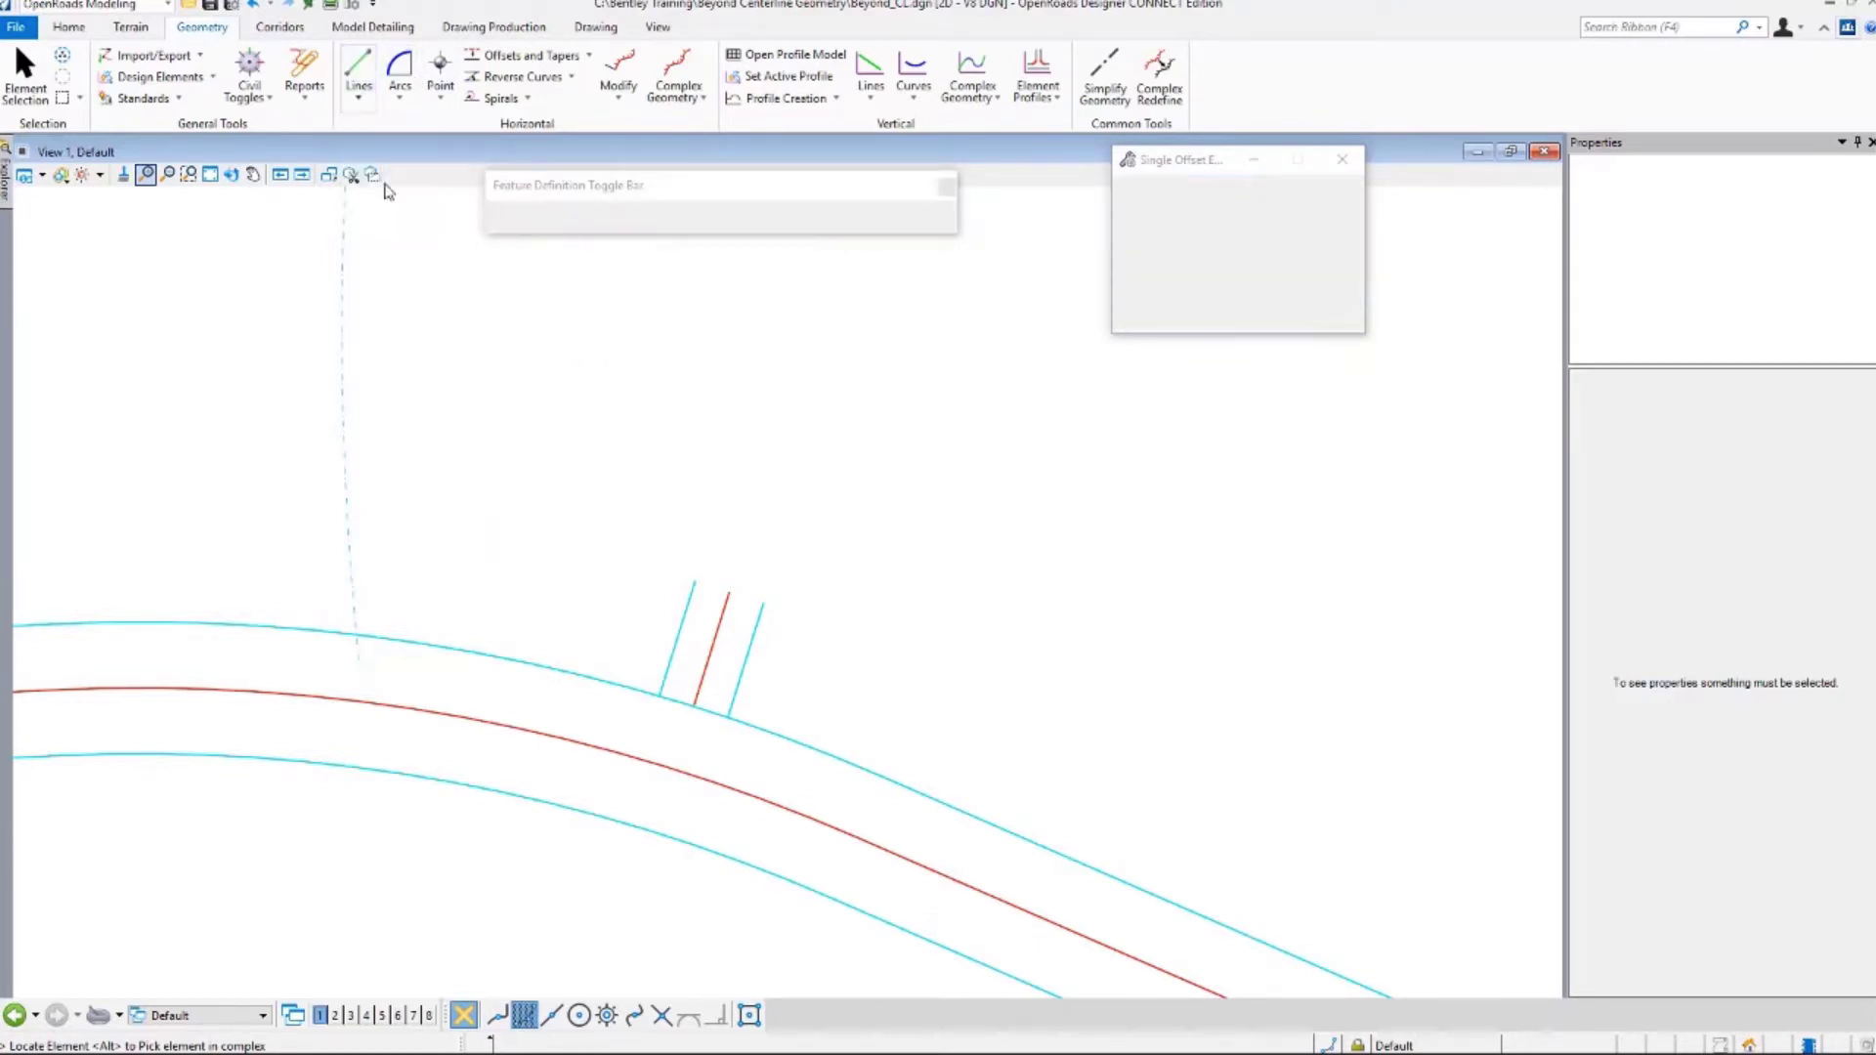
pyautogui.click(692, 581)
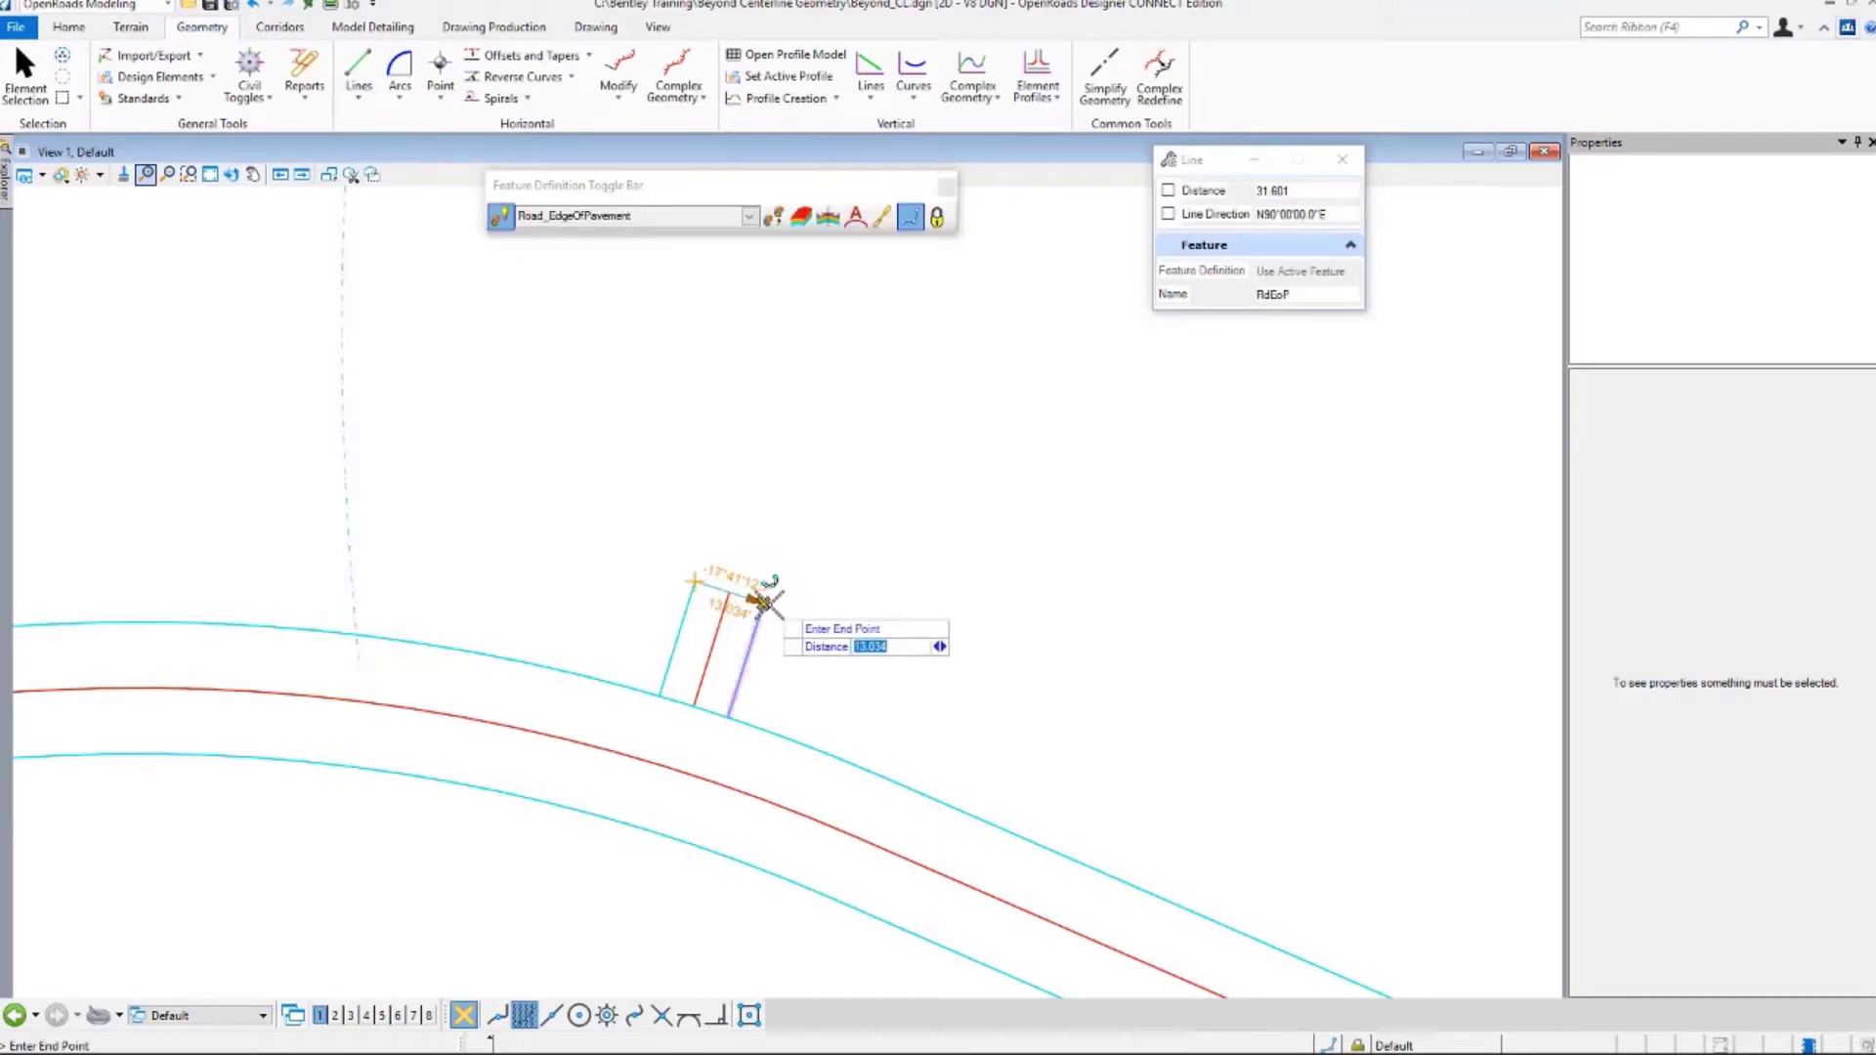
pyautogui.write('12')
pyautogui.press('Return')
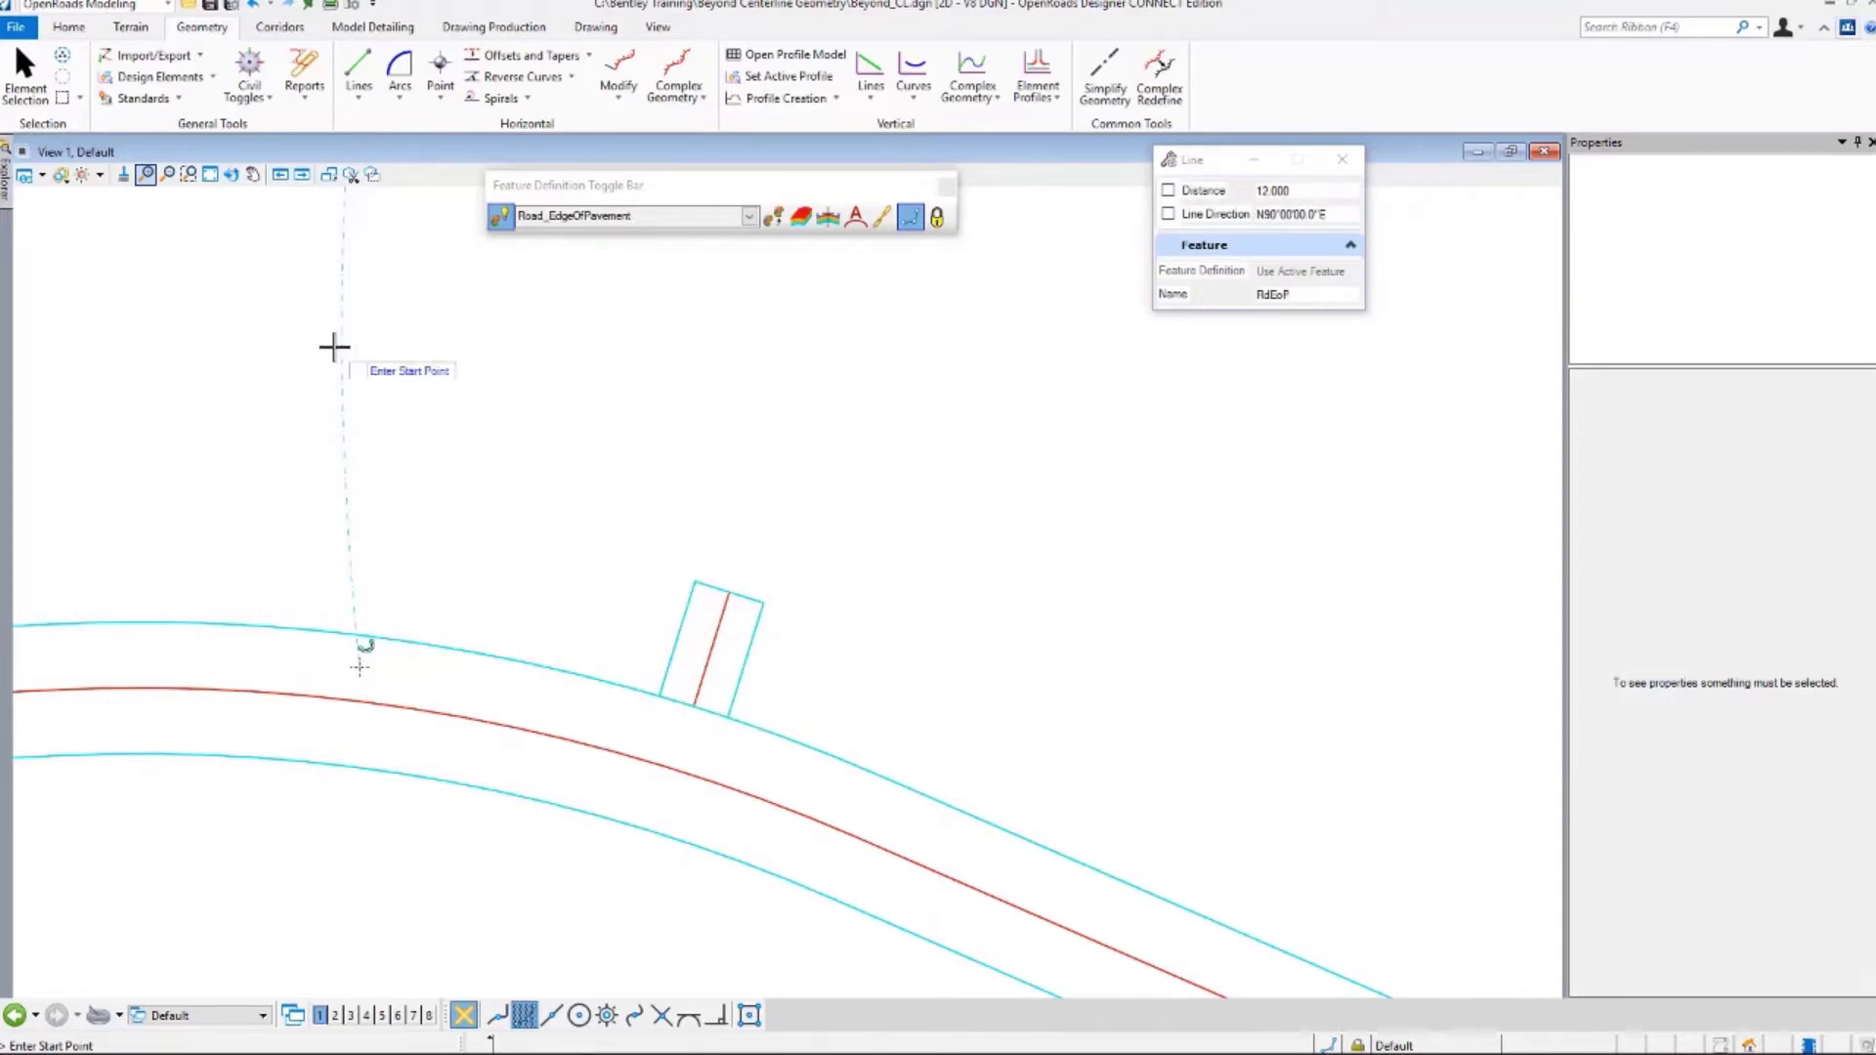
# Select the back line and the left driveway edge to inspect their properties.
pyautogui.click(25, 76)
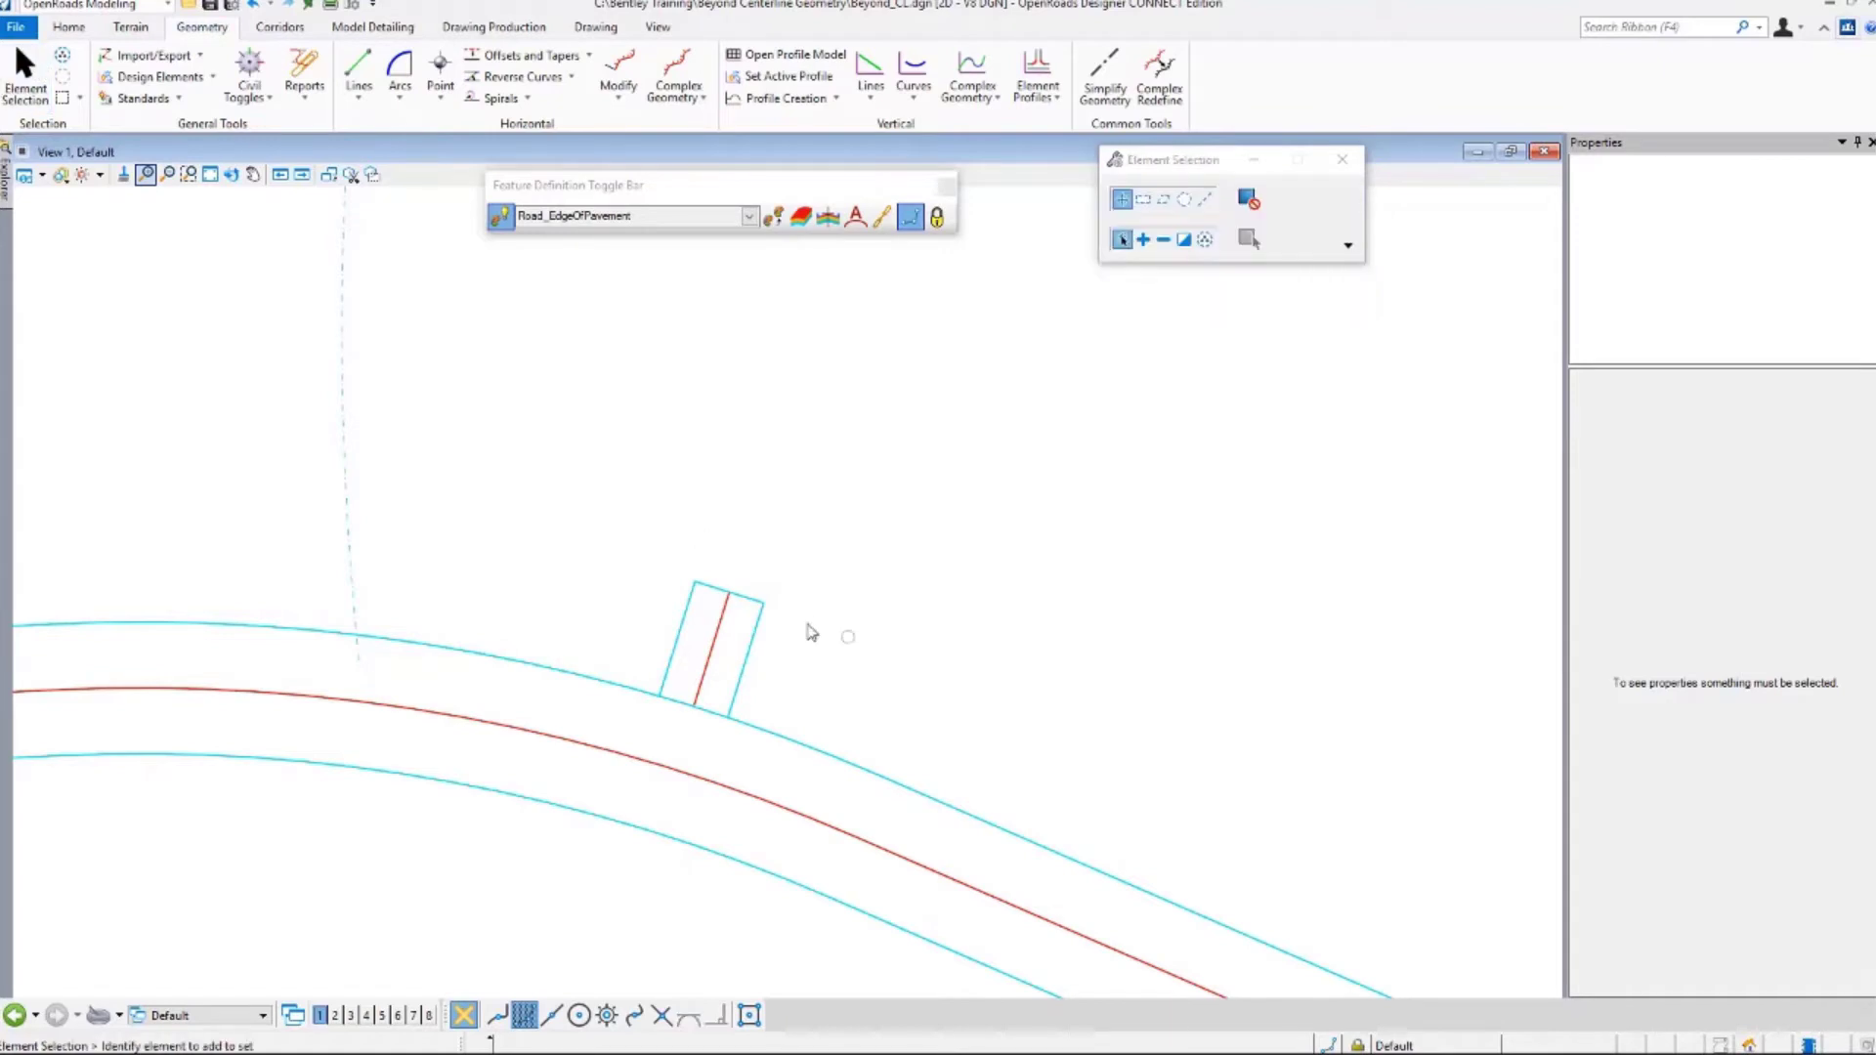
pyautogui.click(744, 597)
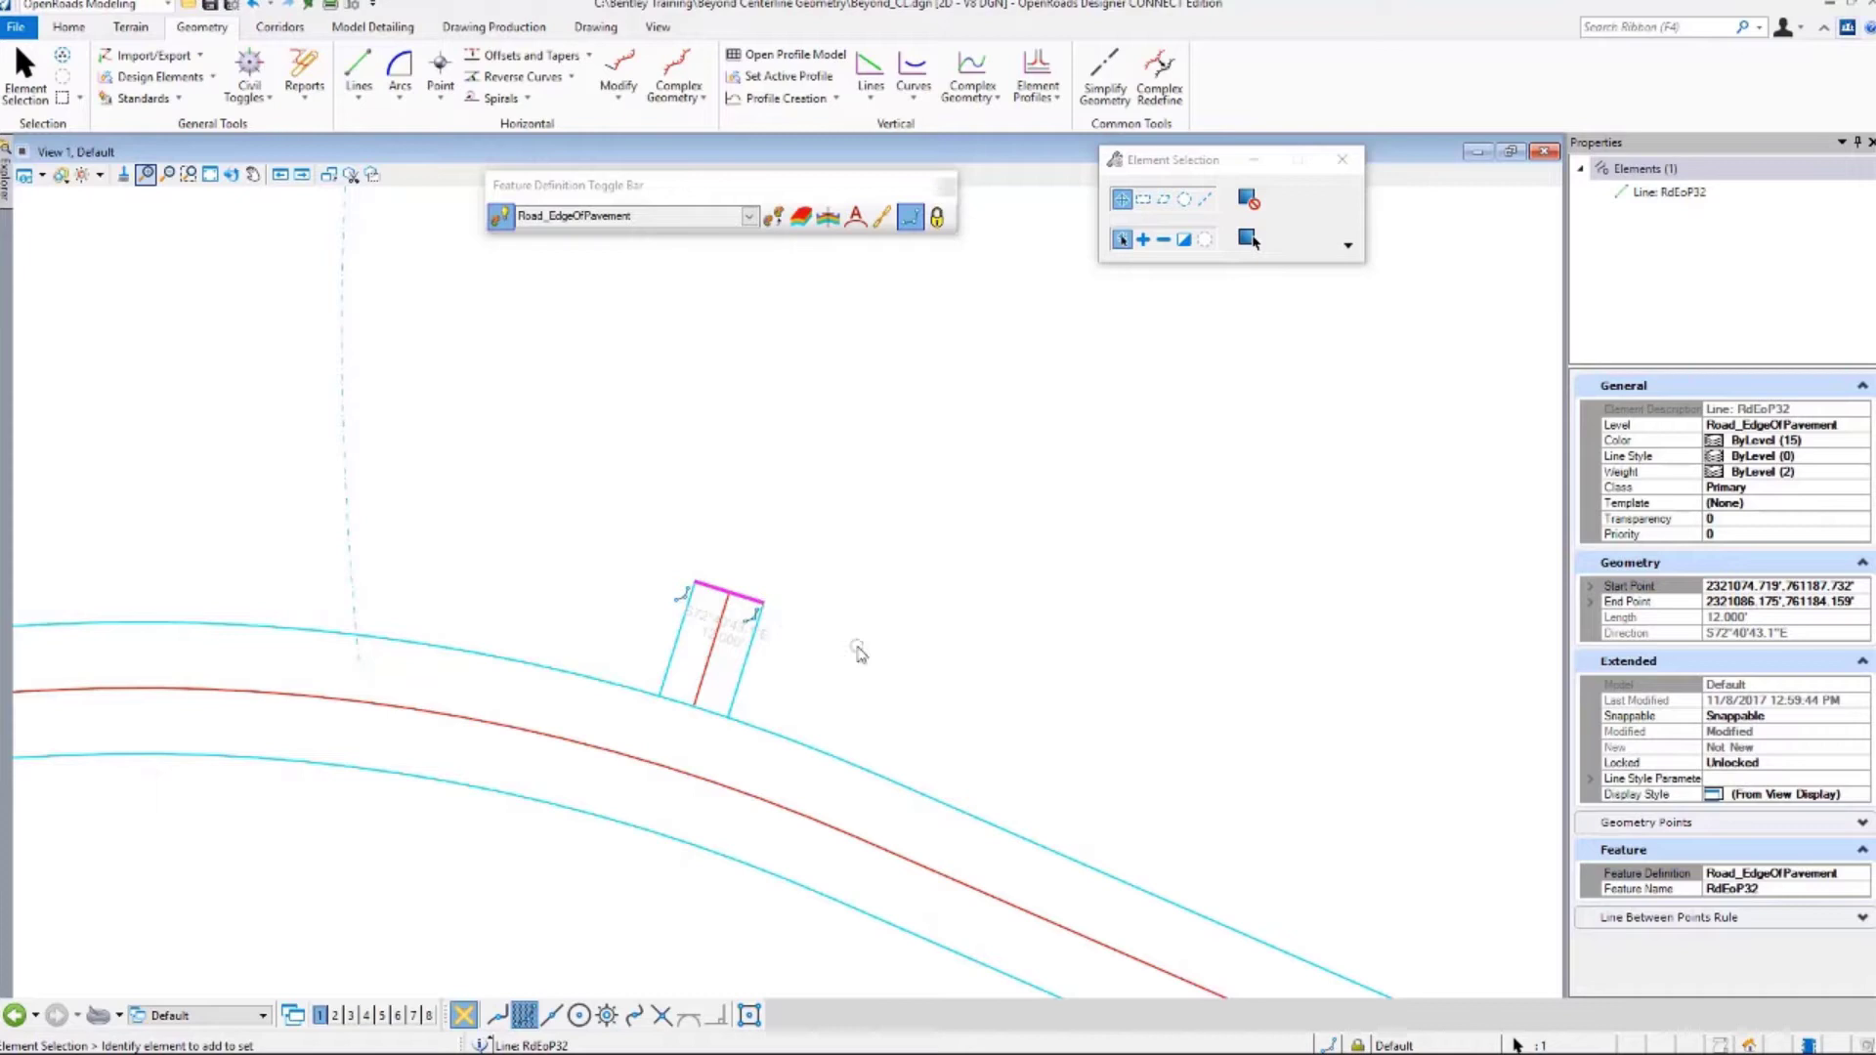
pyautogui.click(680, 663)
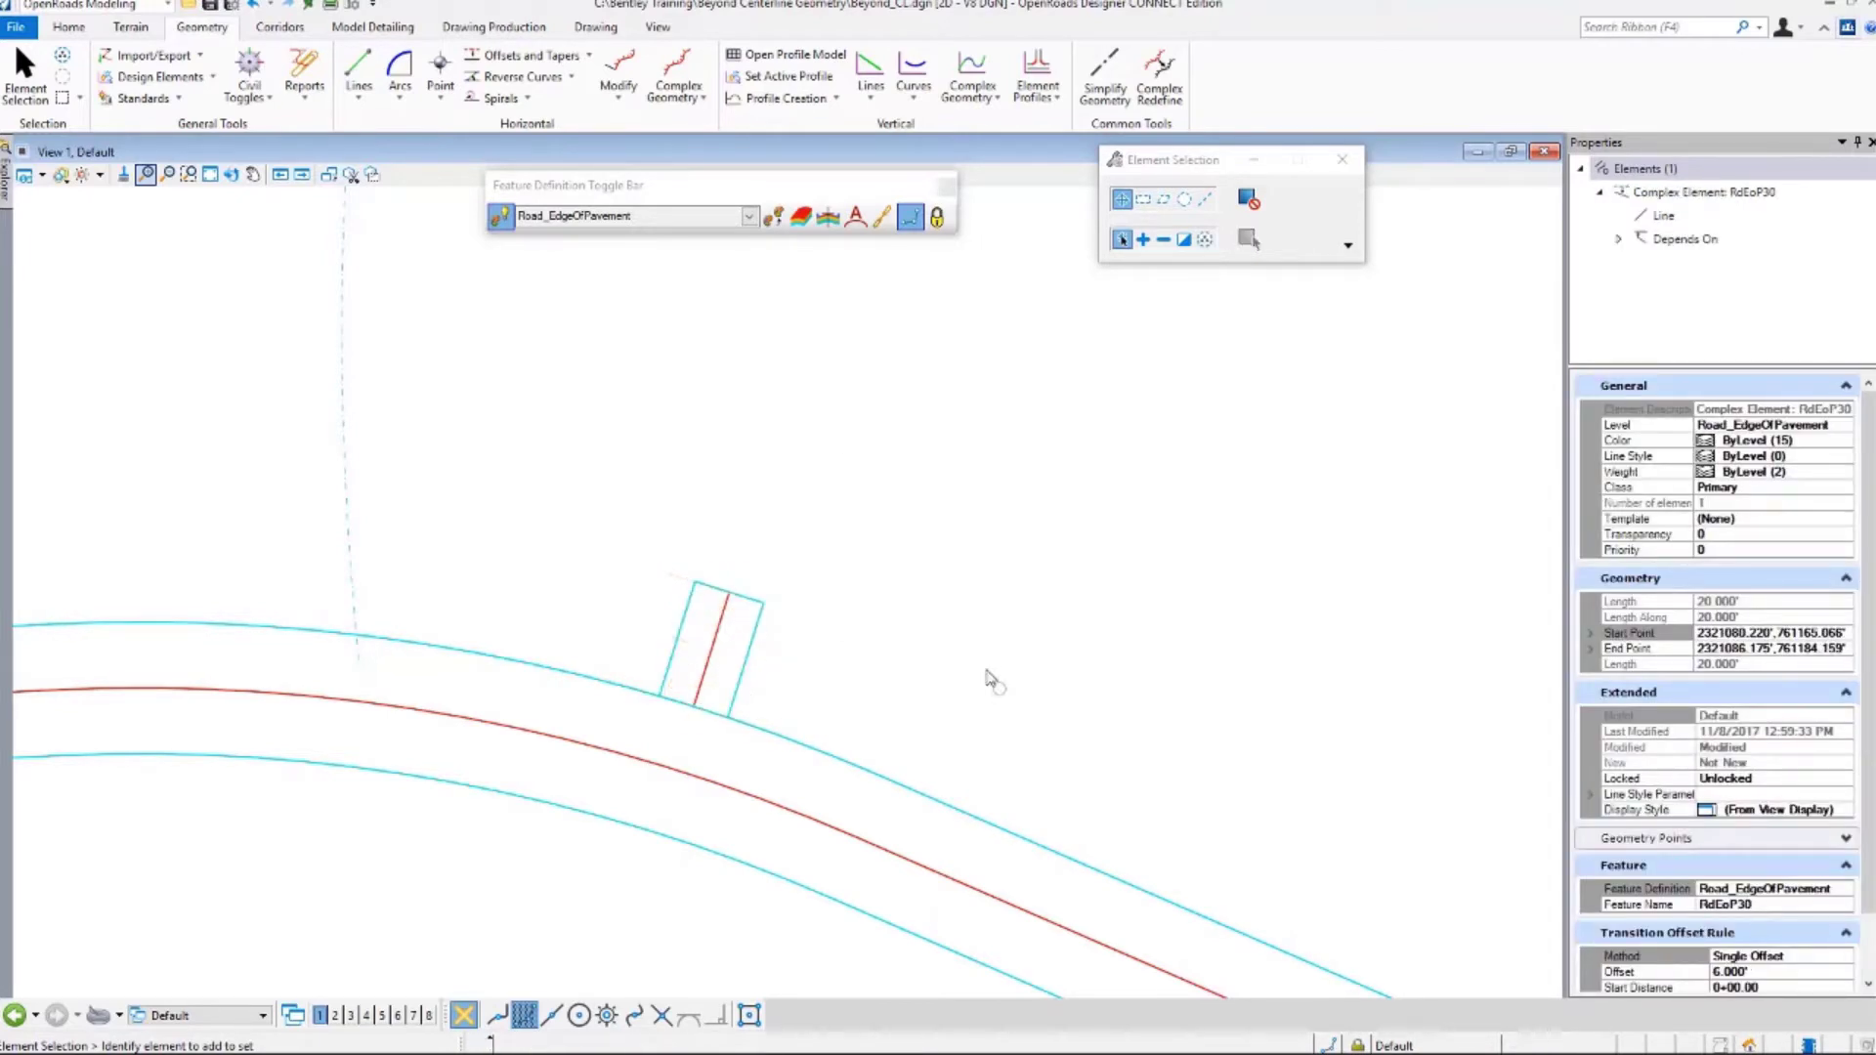
# Fillet the left driveway edge into the road edge with a 5.000-radius simple arc, trimming back.
pyautogui.click(400, 88)
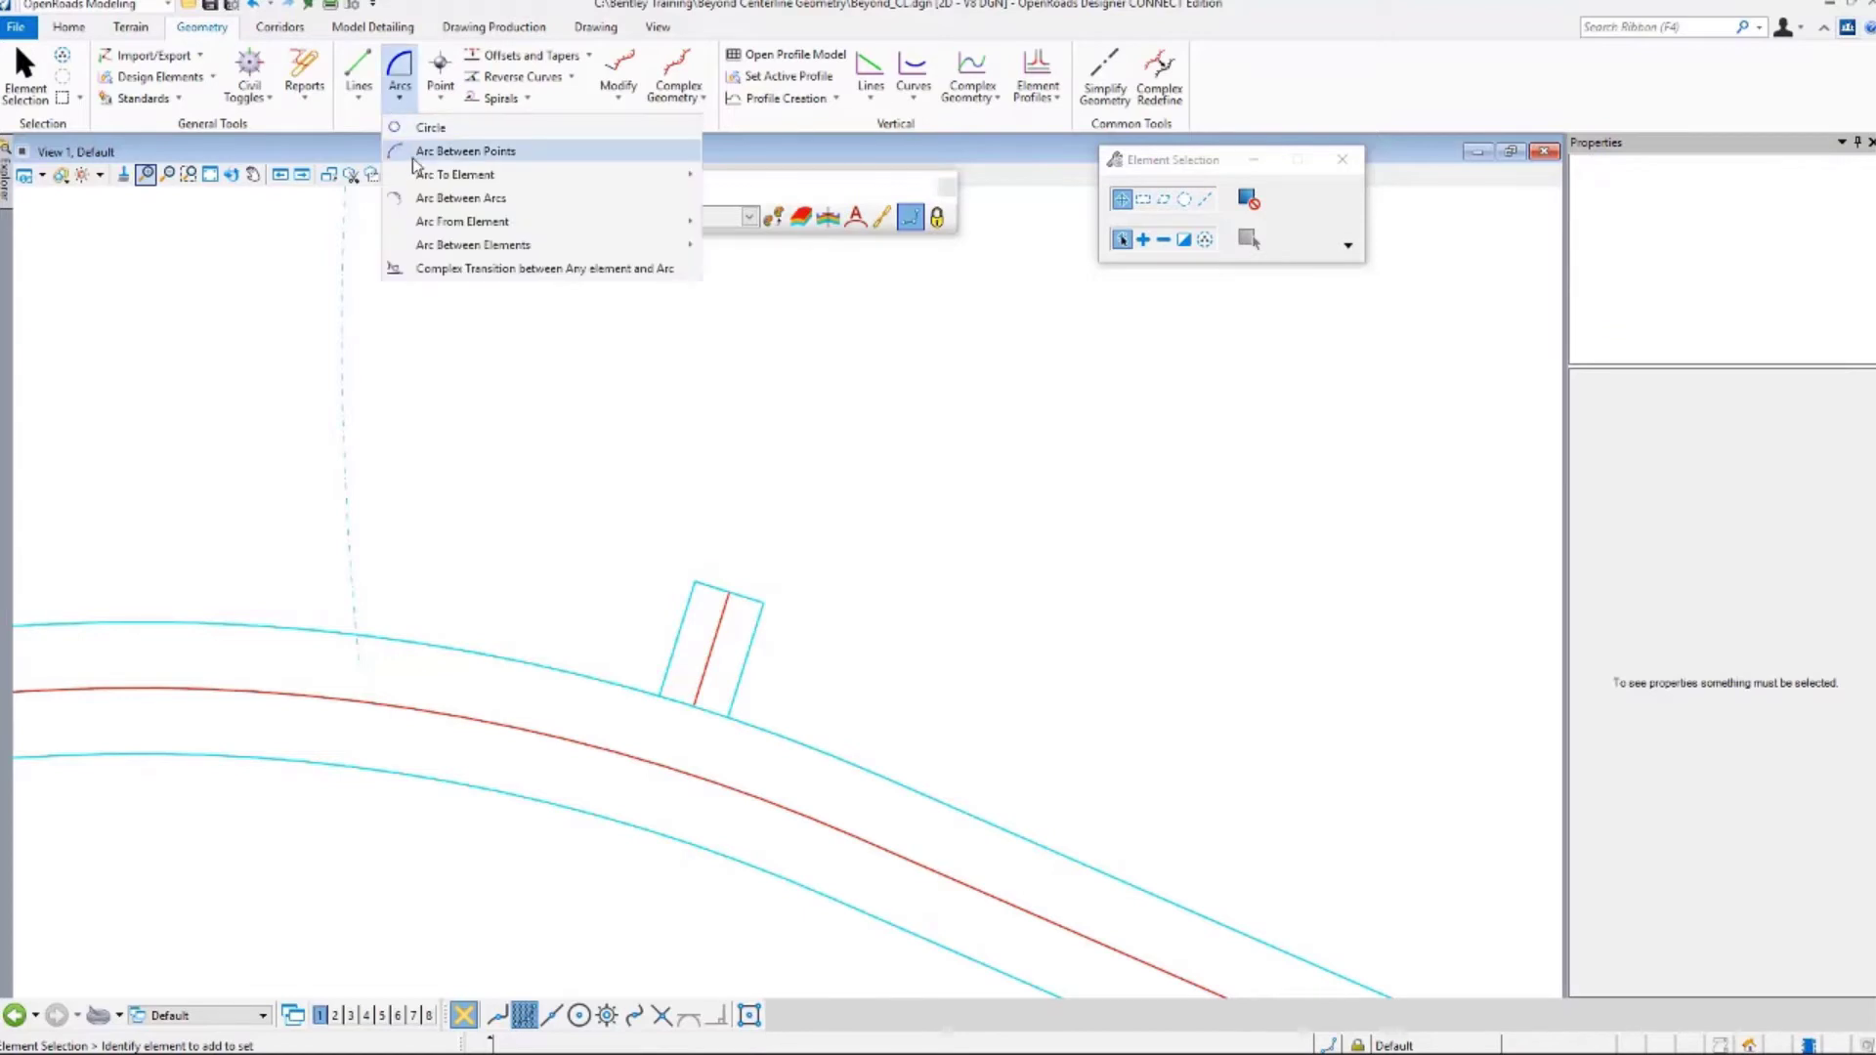
pyautogui.moveTo(494, 245)
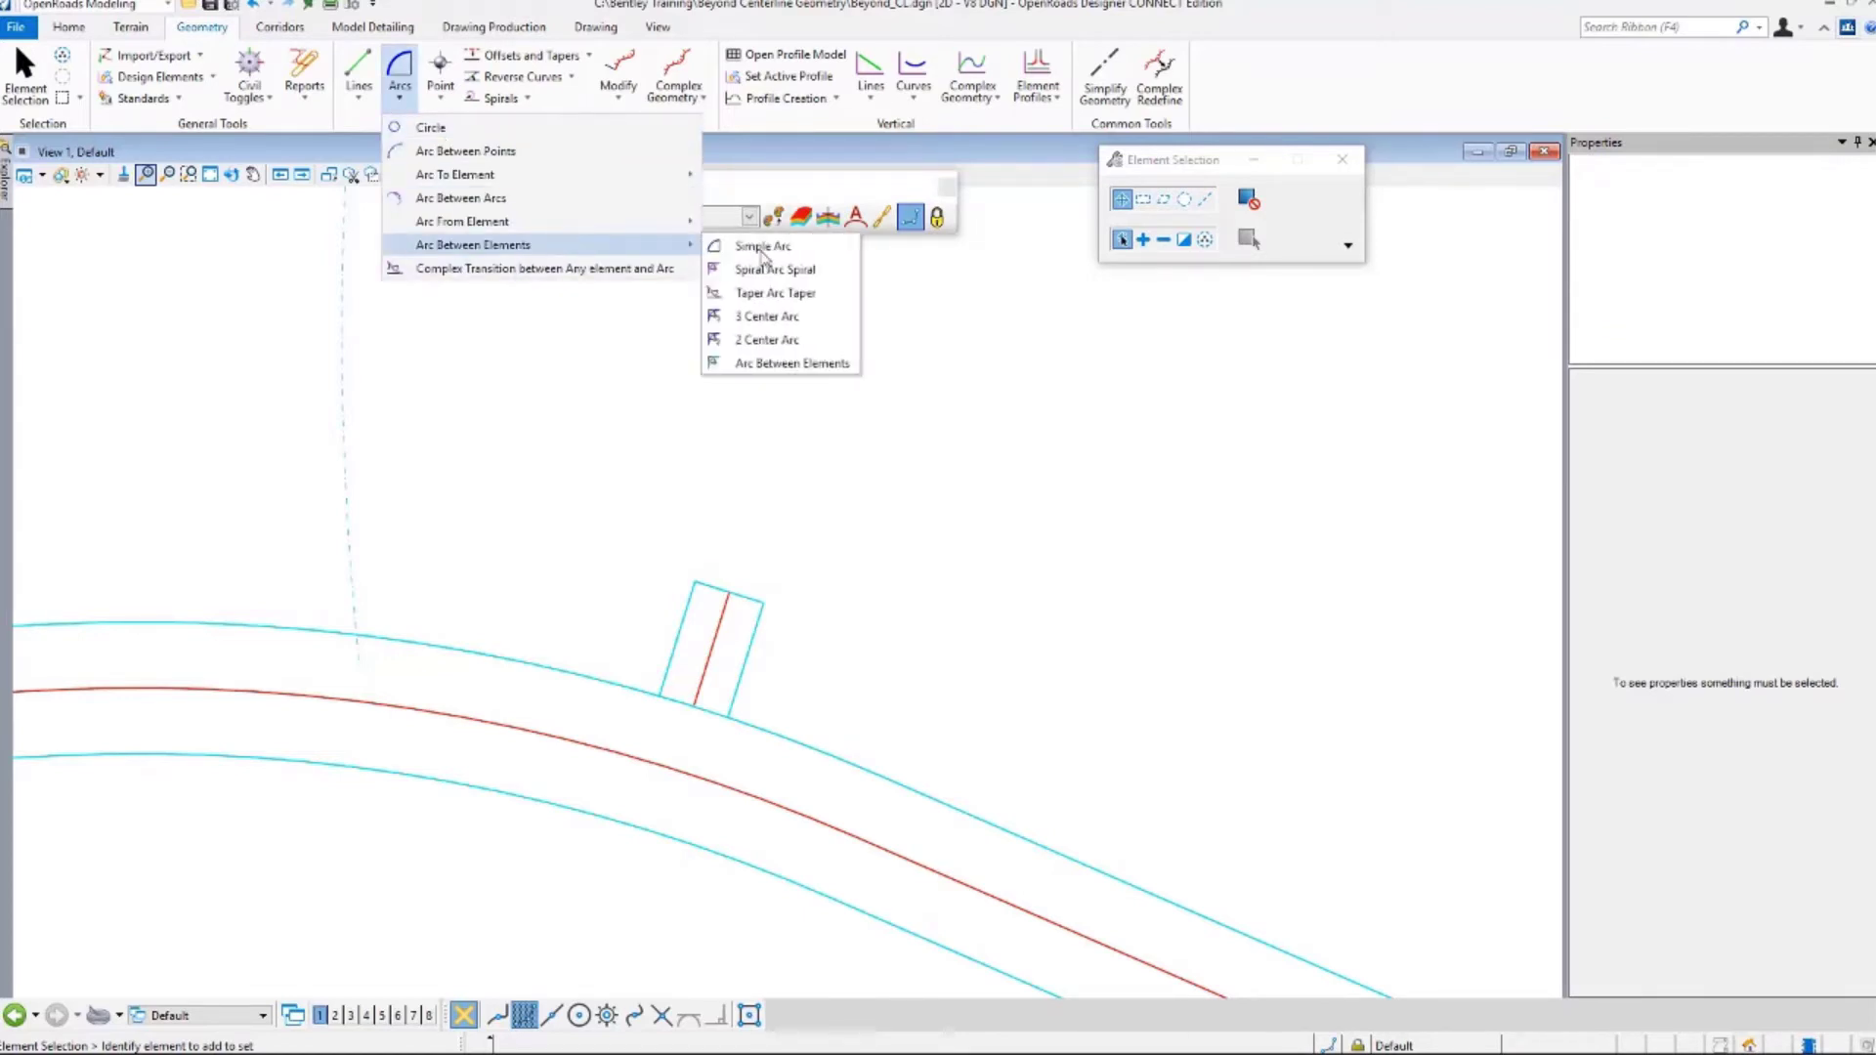
pyautogui.click(765, 250)
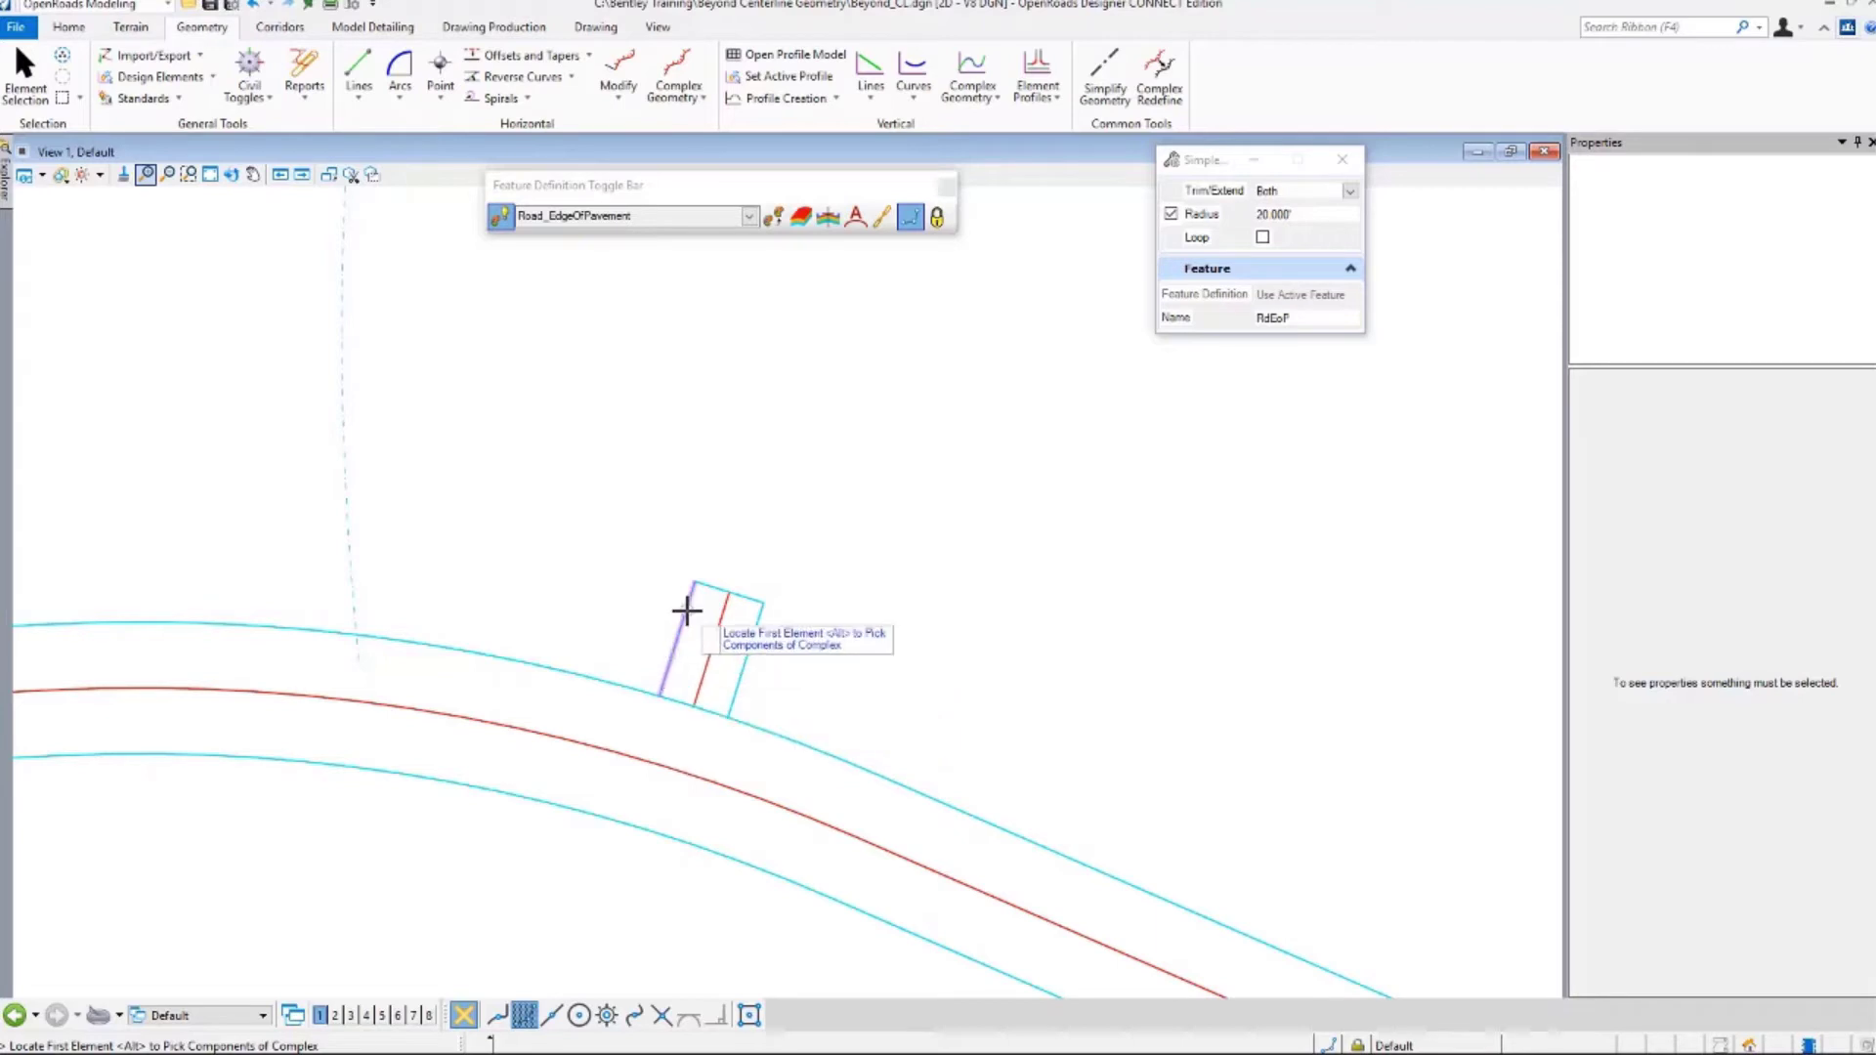
pyautogui.click(669, 656)
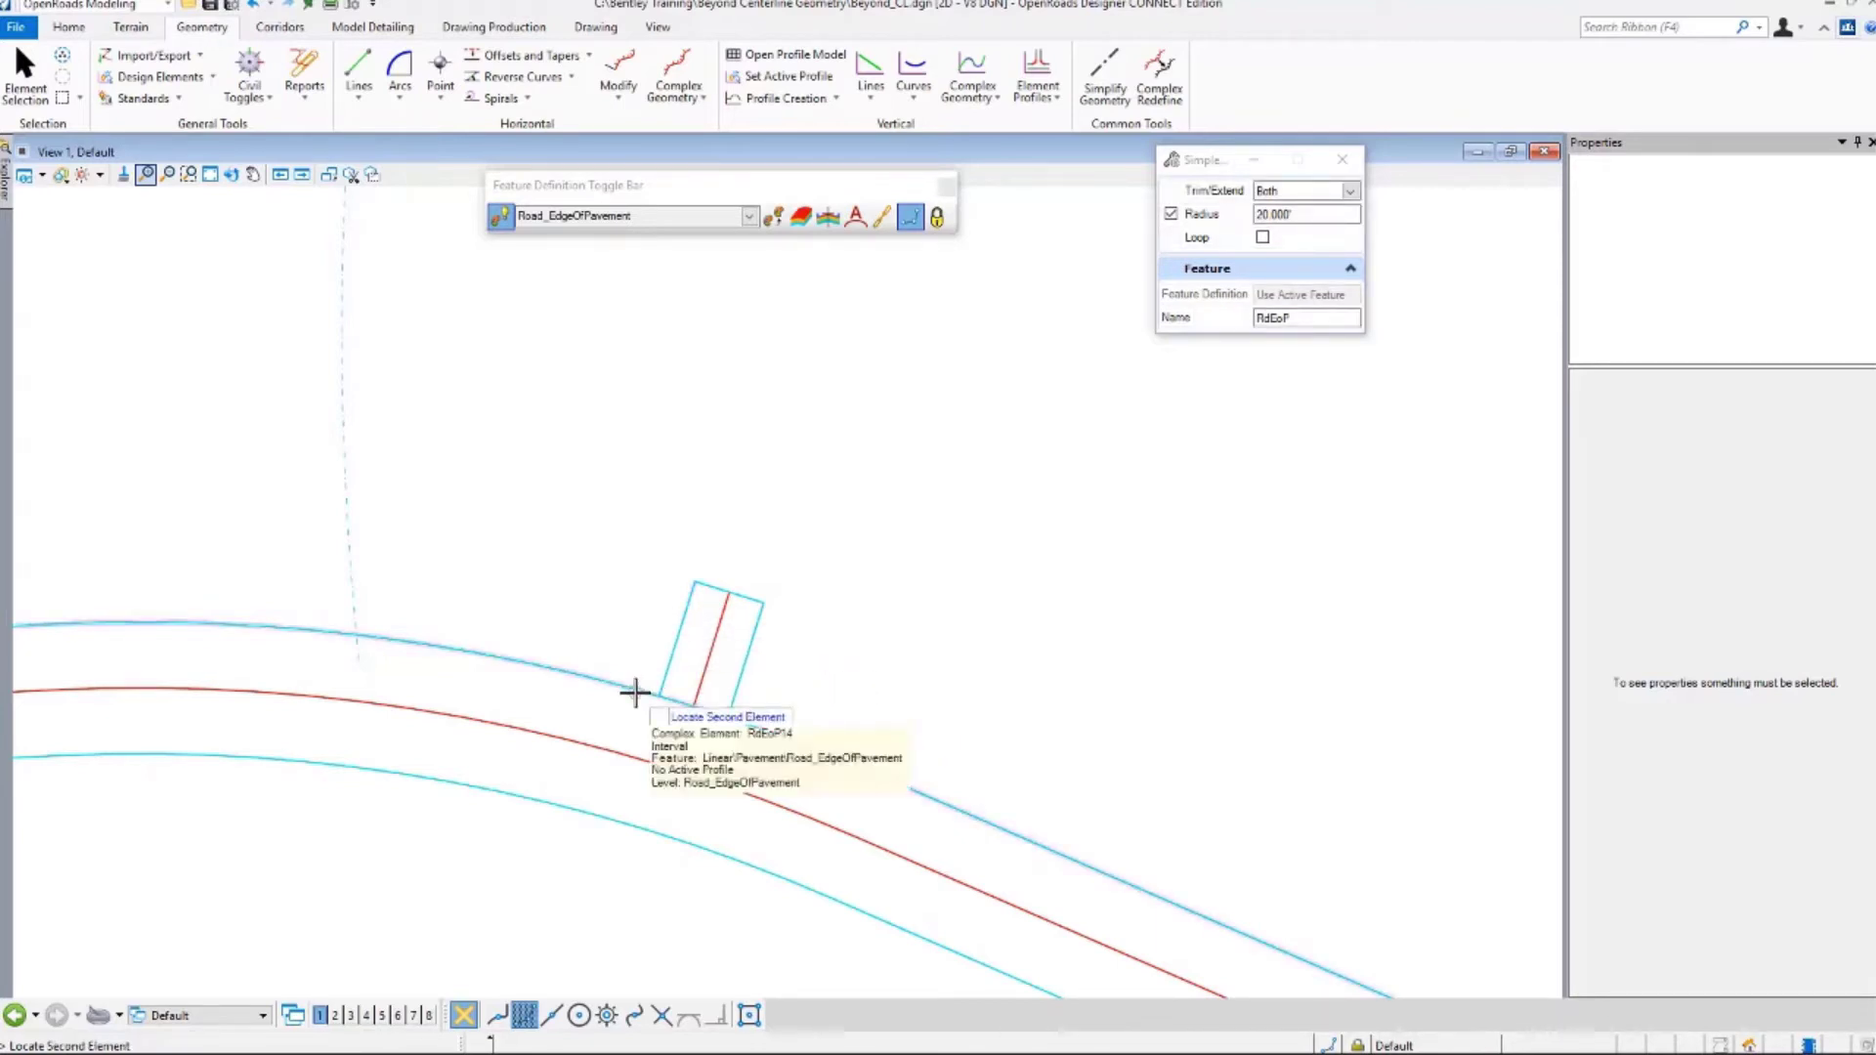
pyautogui.click(633, 692)
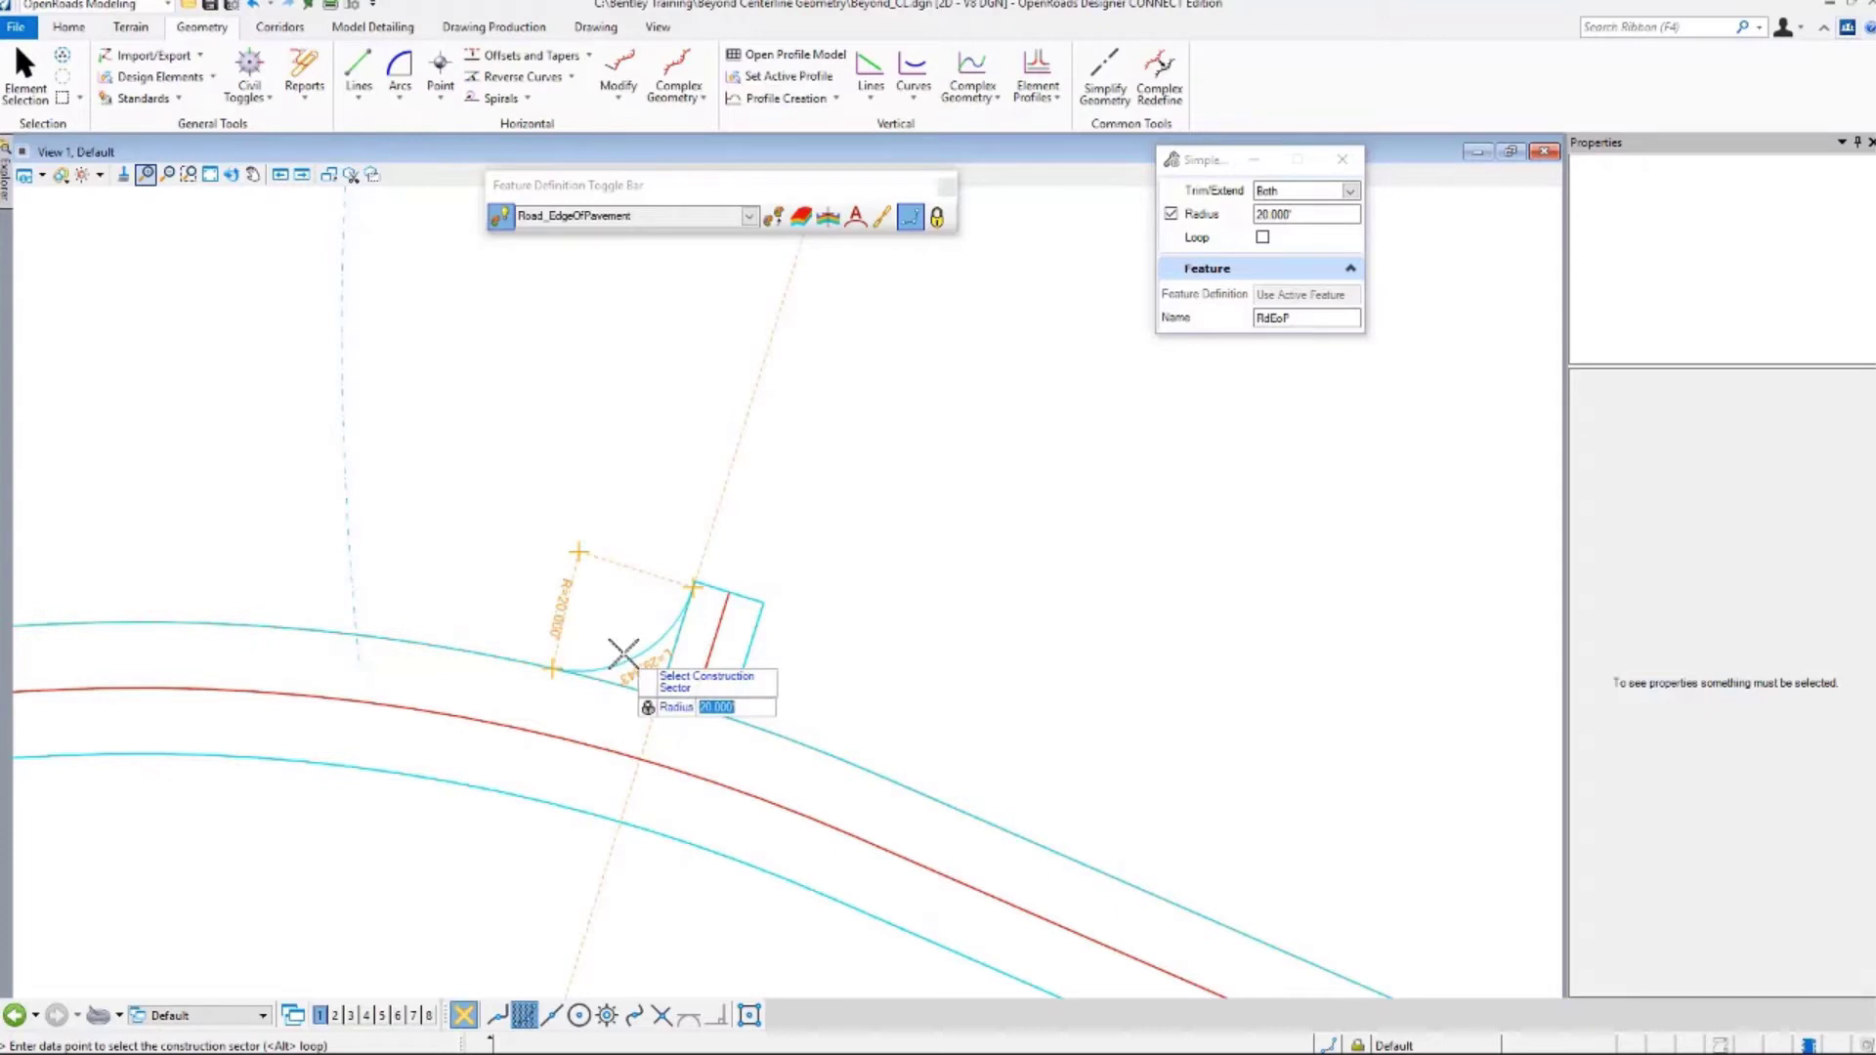
pyautogui.write('5')
pyautogui.press('Return')
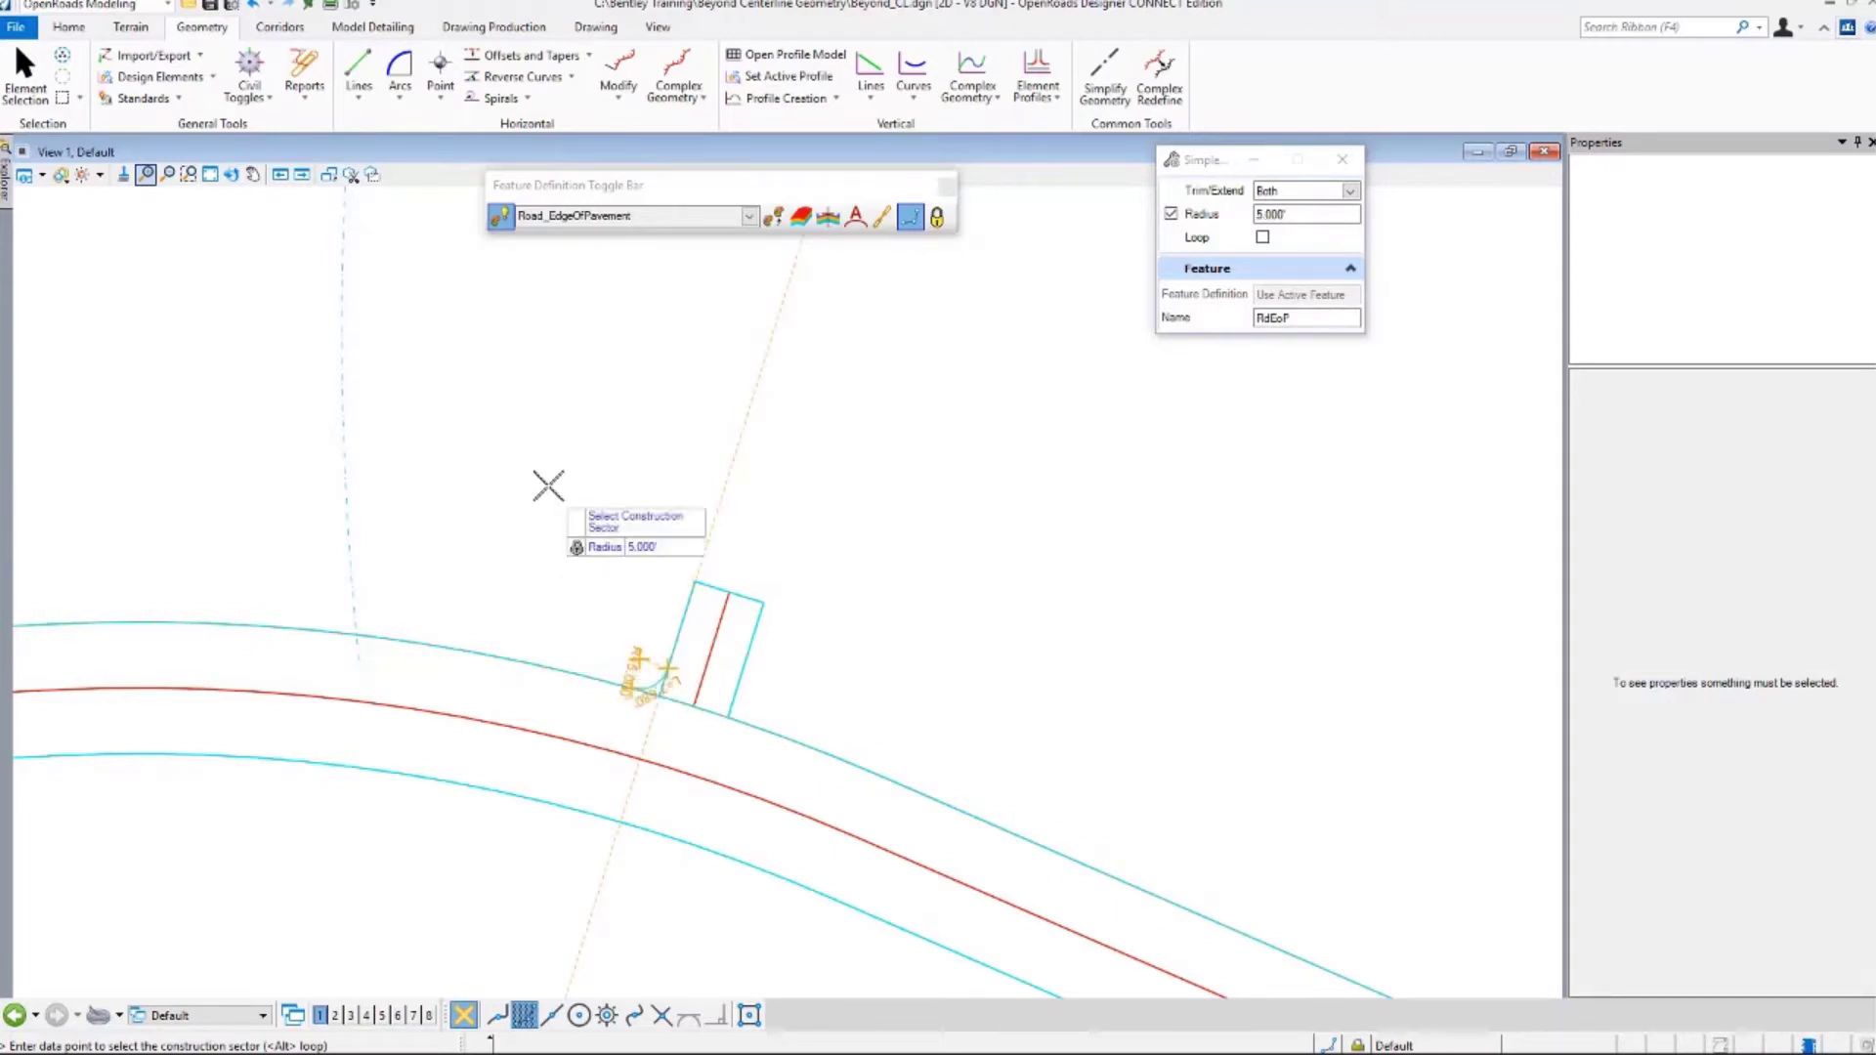
pyautogui.click(548, 486)
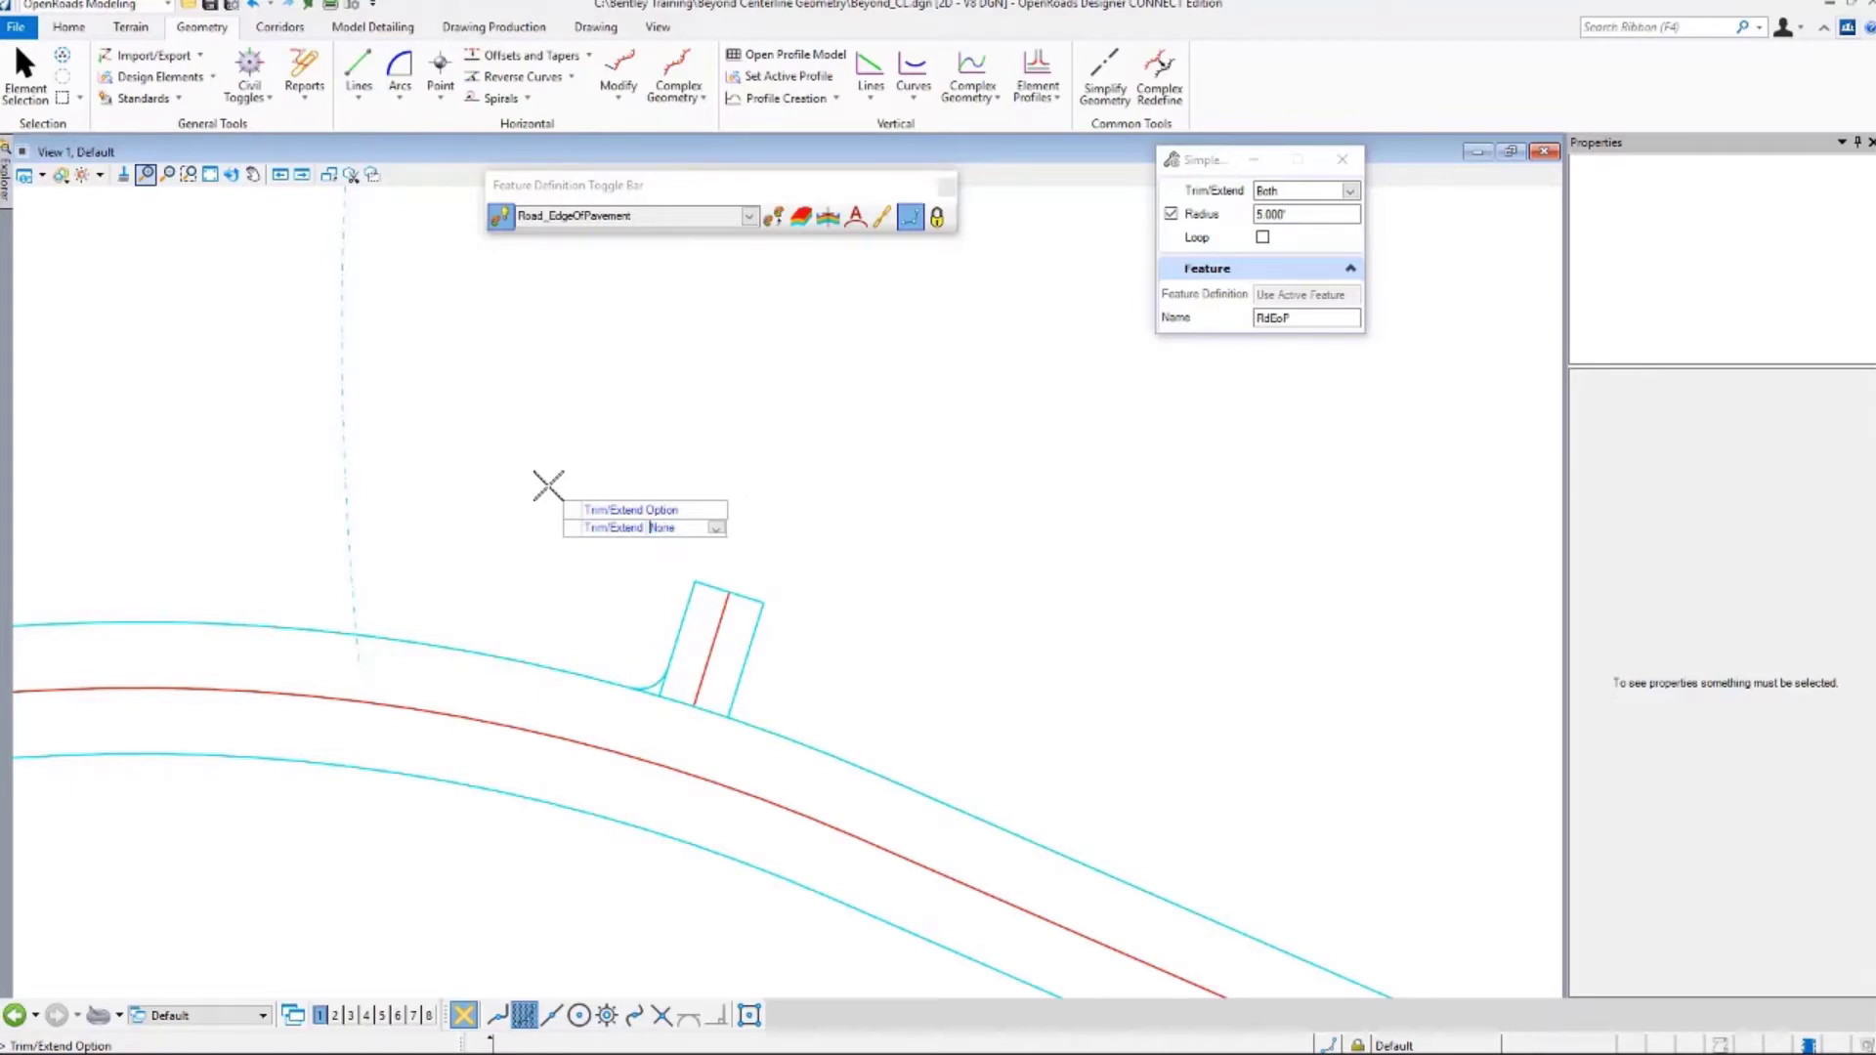
pyautogui.click(548, 486)
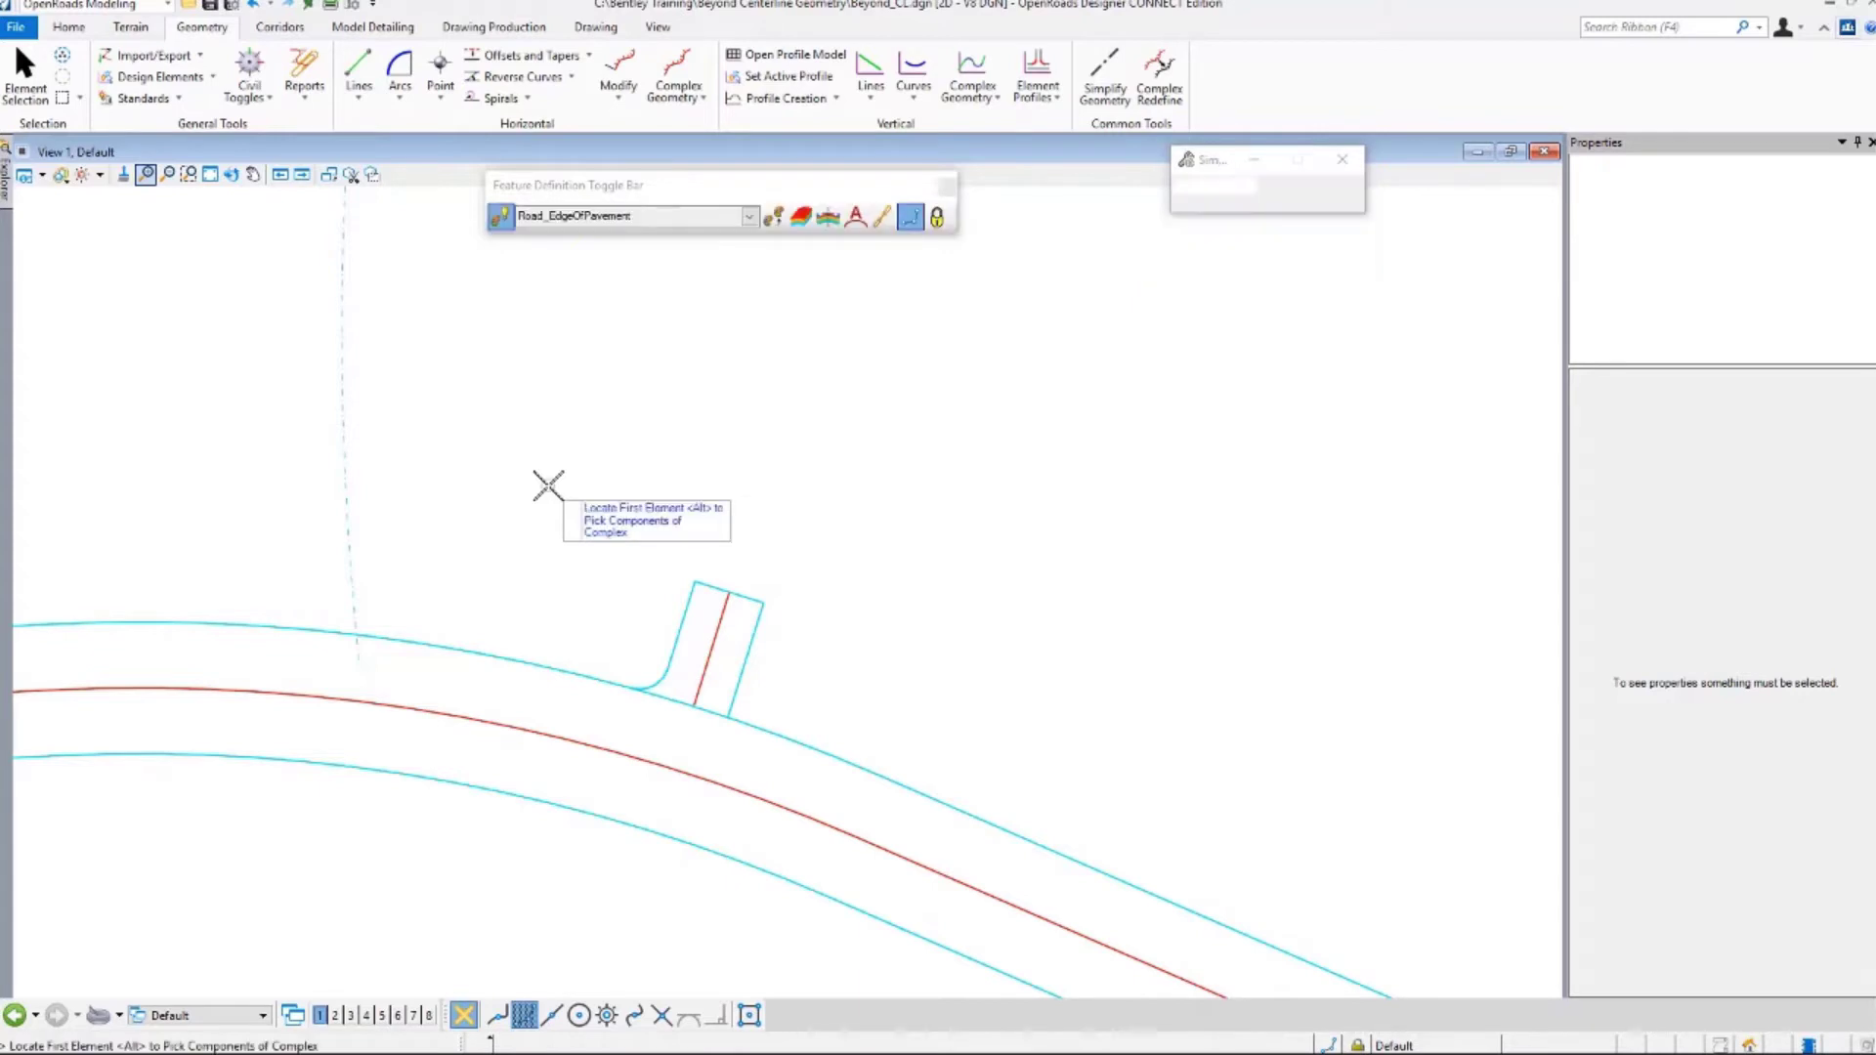
# Add the matching 5.000 fillet between the right driveway edge and the road edge.
pyautogui.click(749, 645)
pyautogui.click(772, 738)
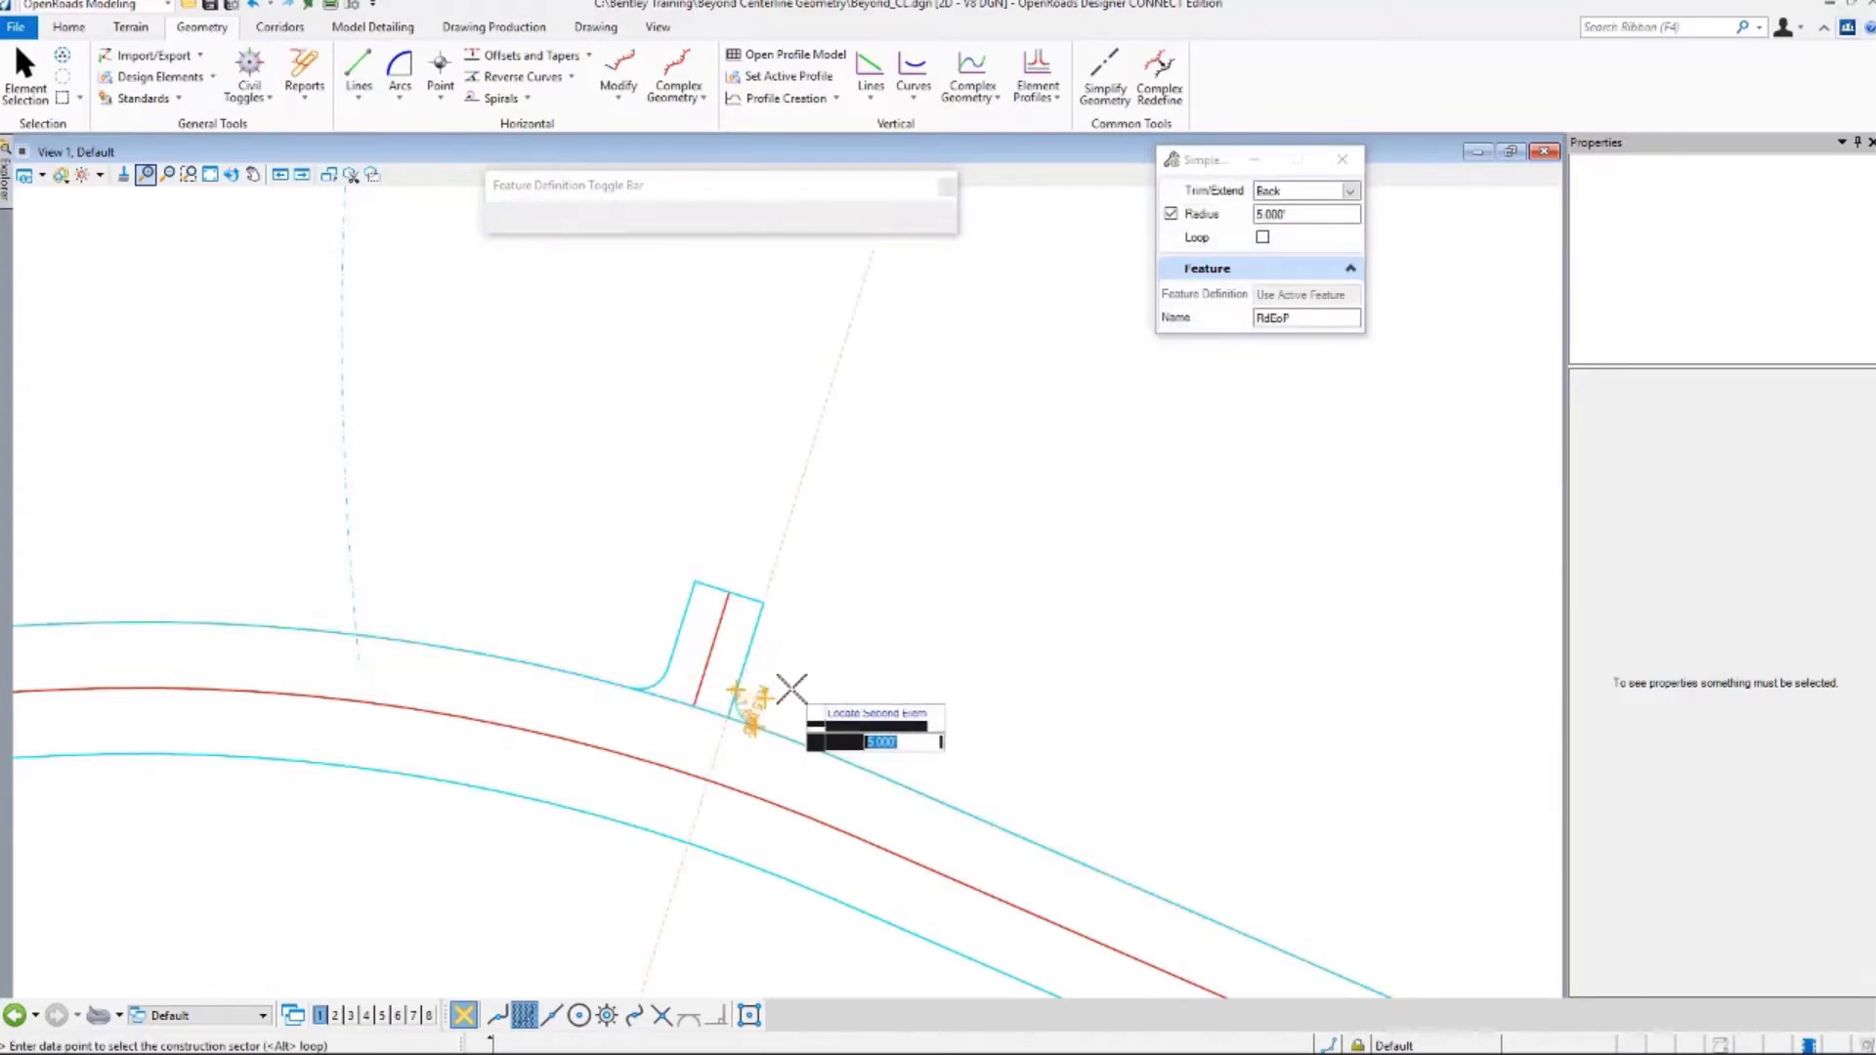
pyautogui.click(798, 683)
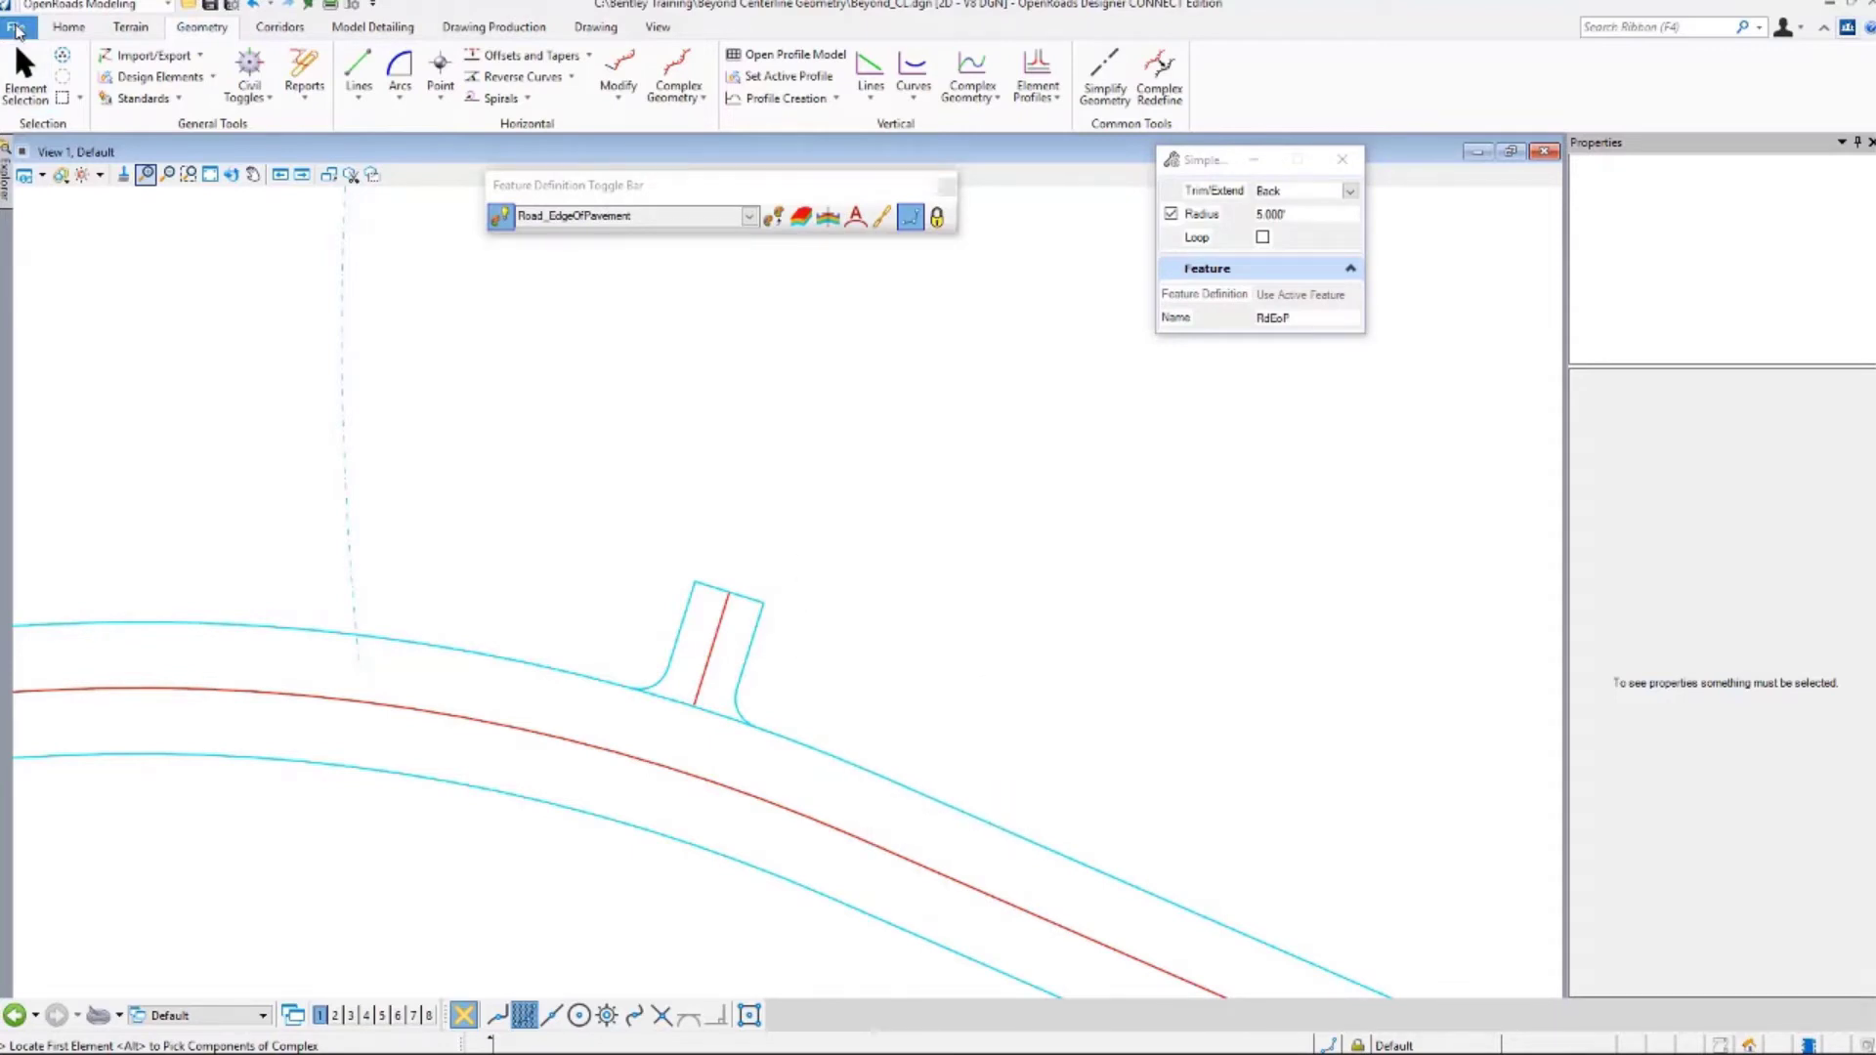
# Move the driveway's start point further left along the road.
pyautogui.click(25, 74)
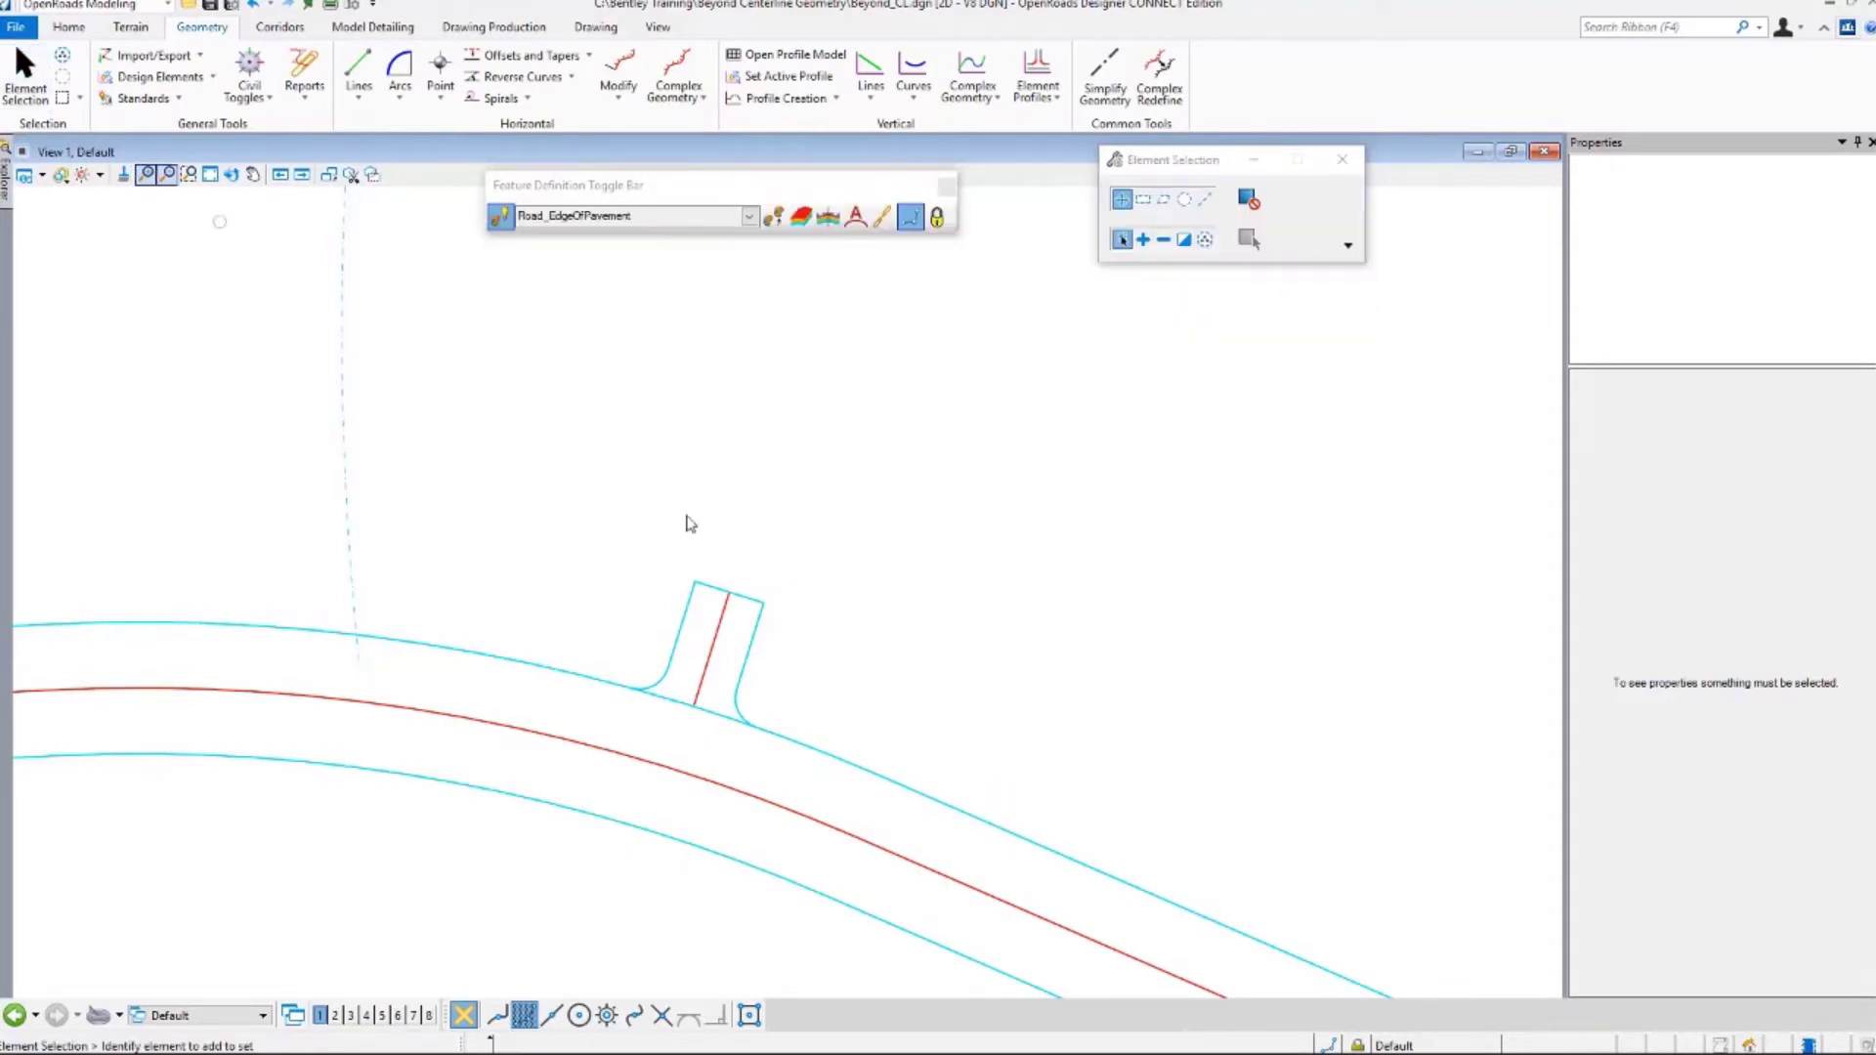
pyautogui.click(718, 639)
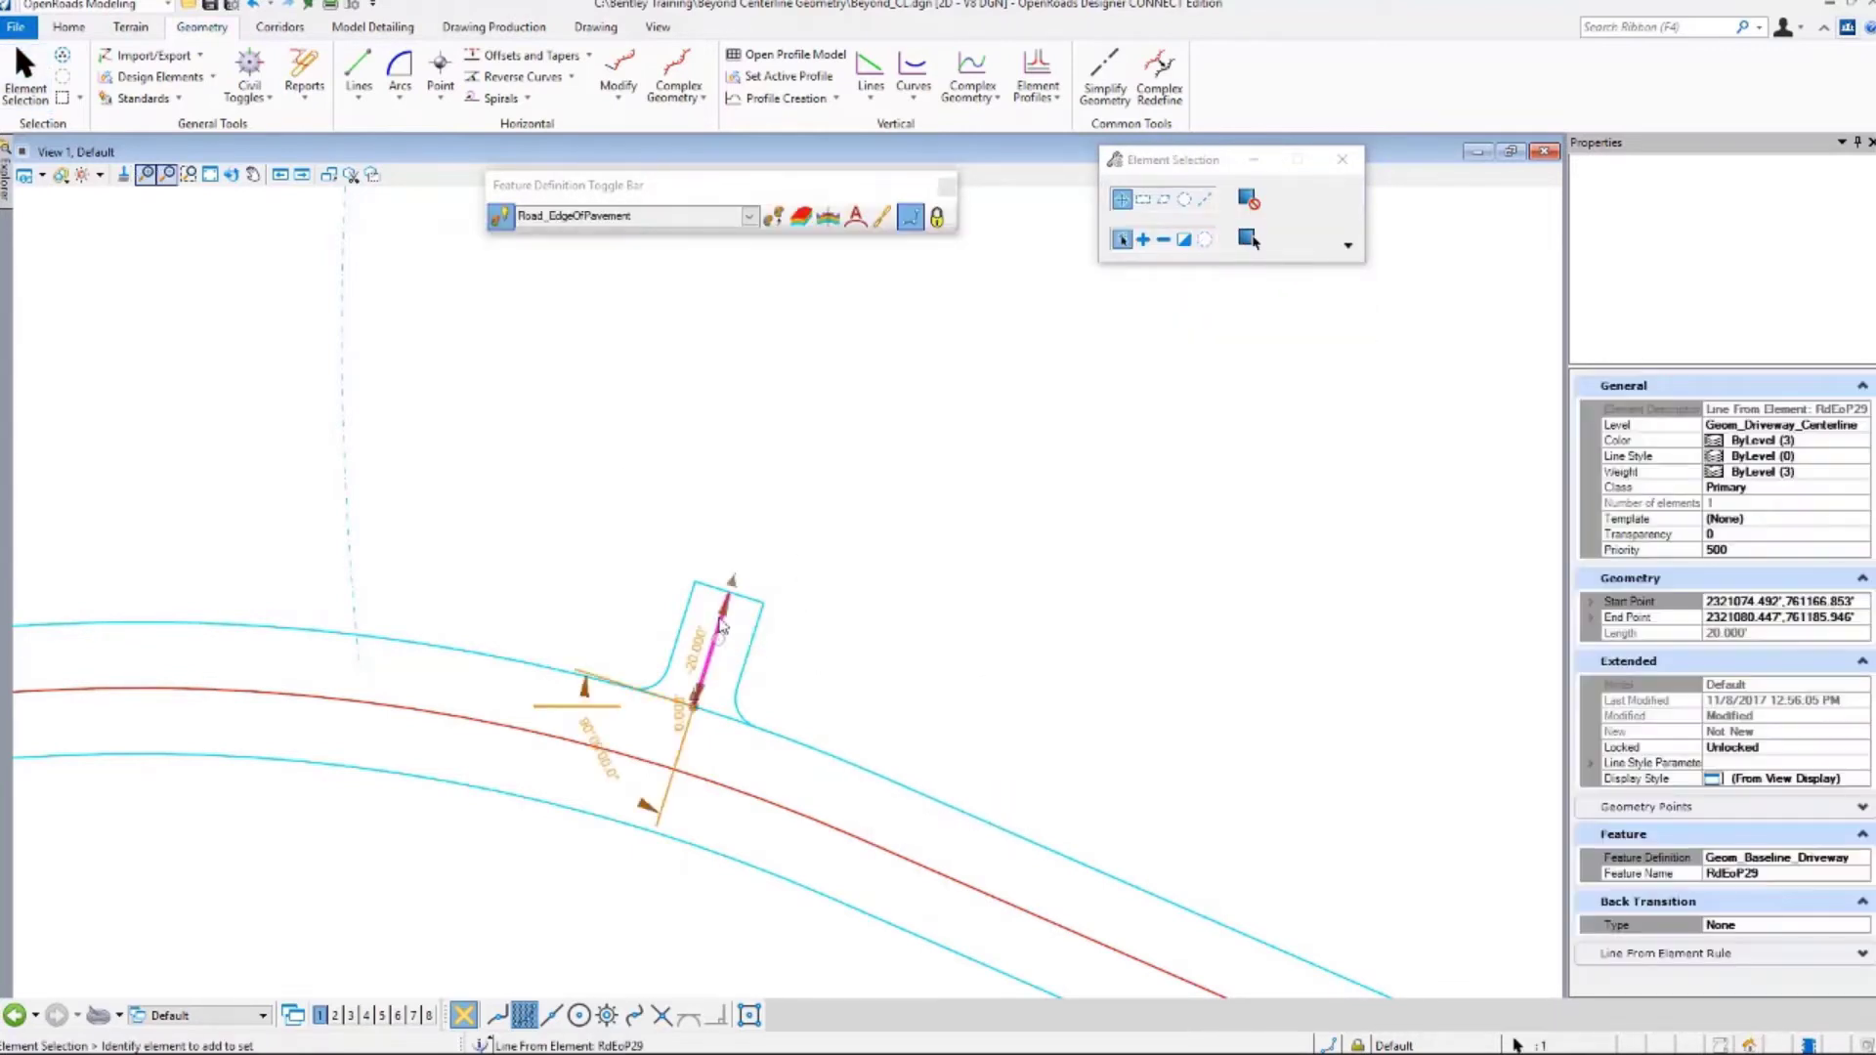
pyautogui.click(697, 706)
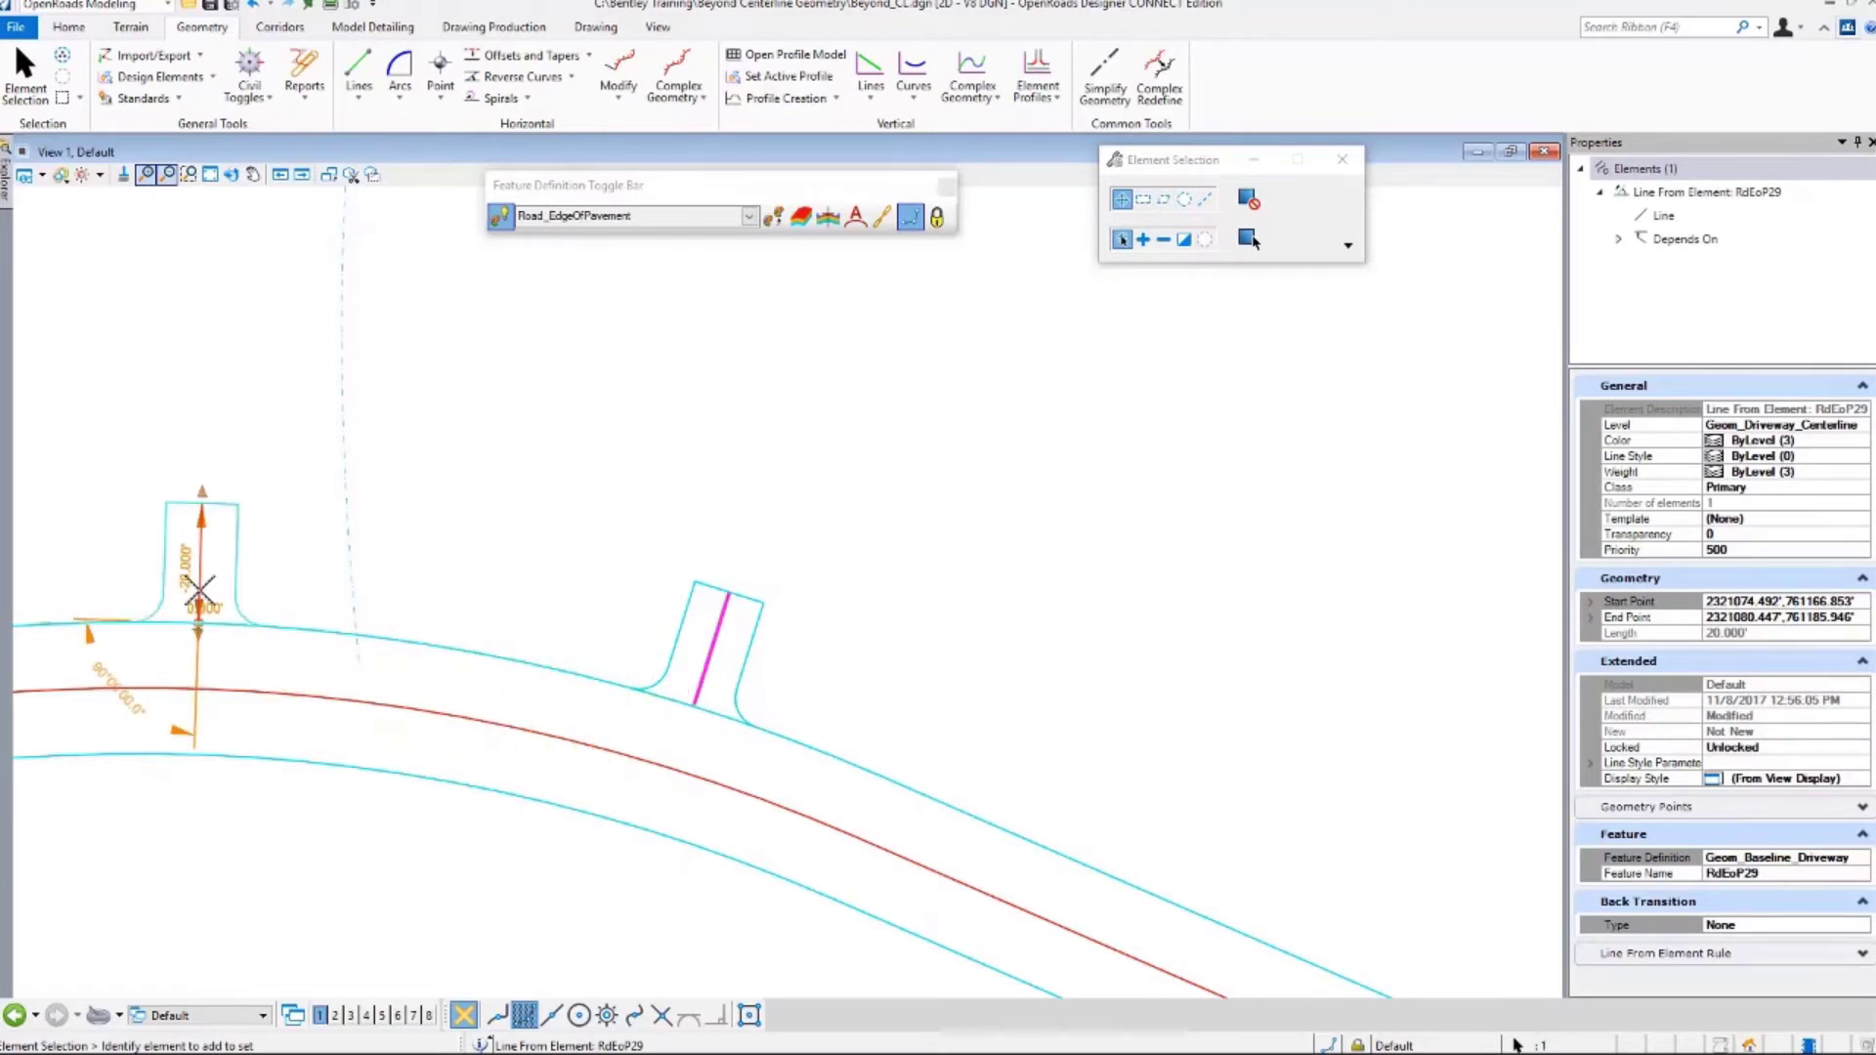
pyautogui.click(289, 601)
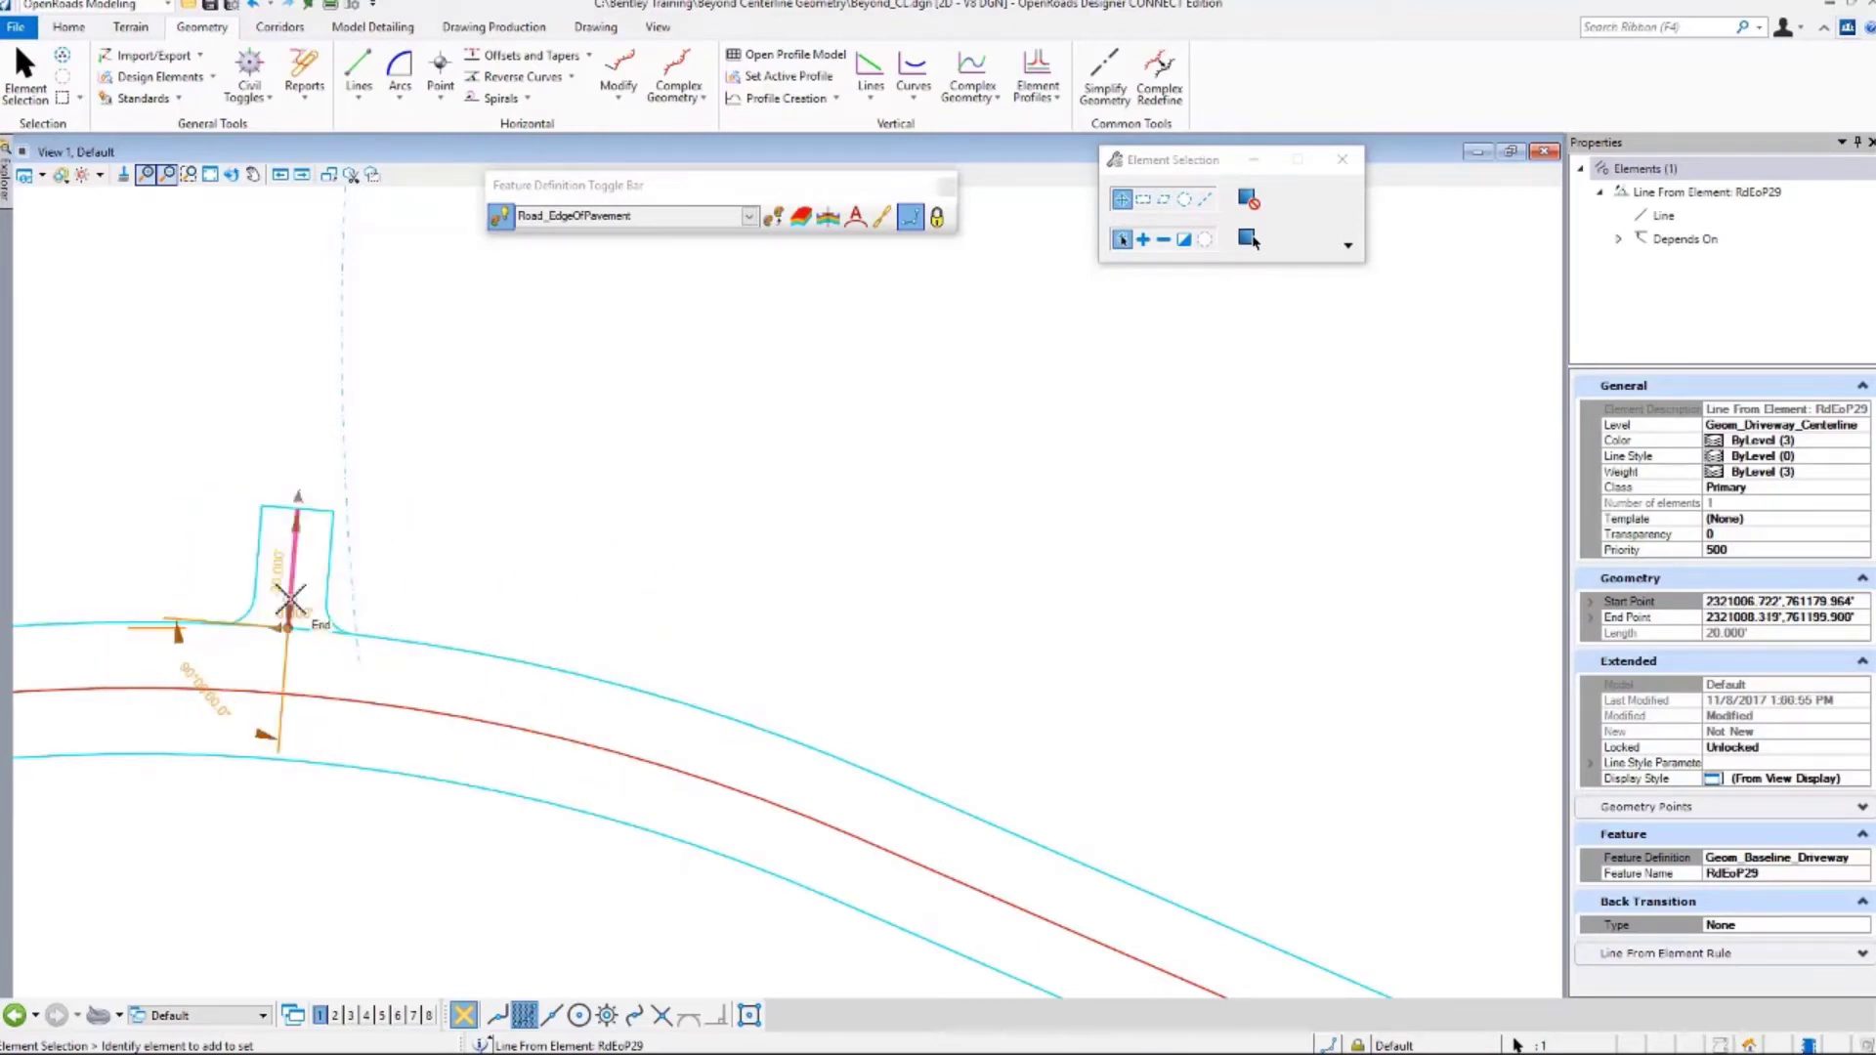
# Rotate the driveway to 60° and back to 90°, then pan to the open road stretch.
pyautogui.click(225, 716)
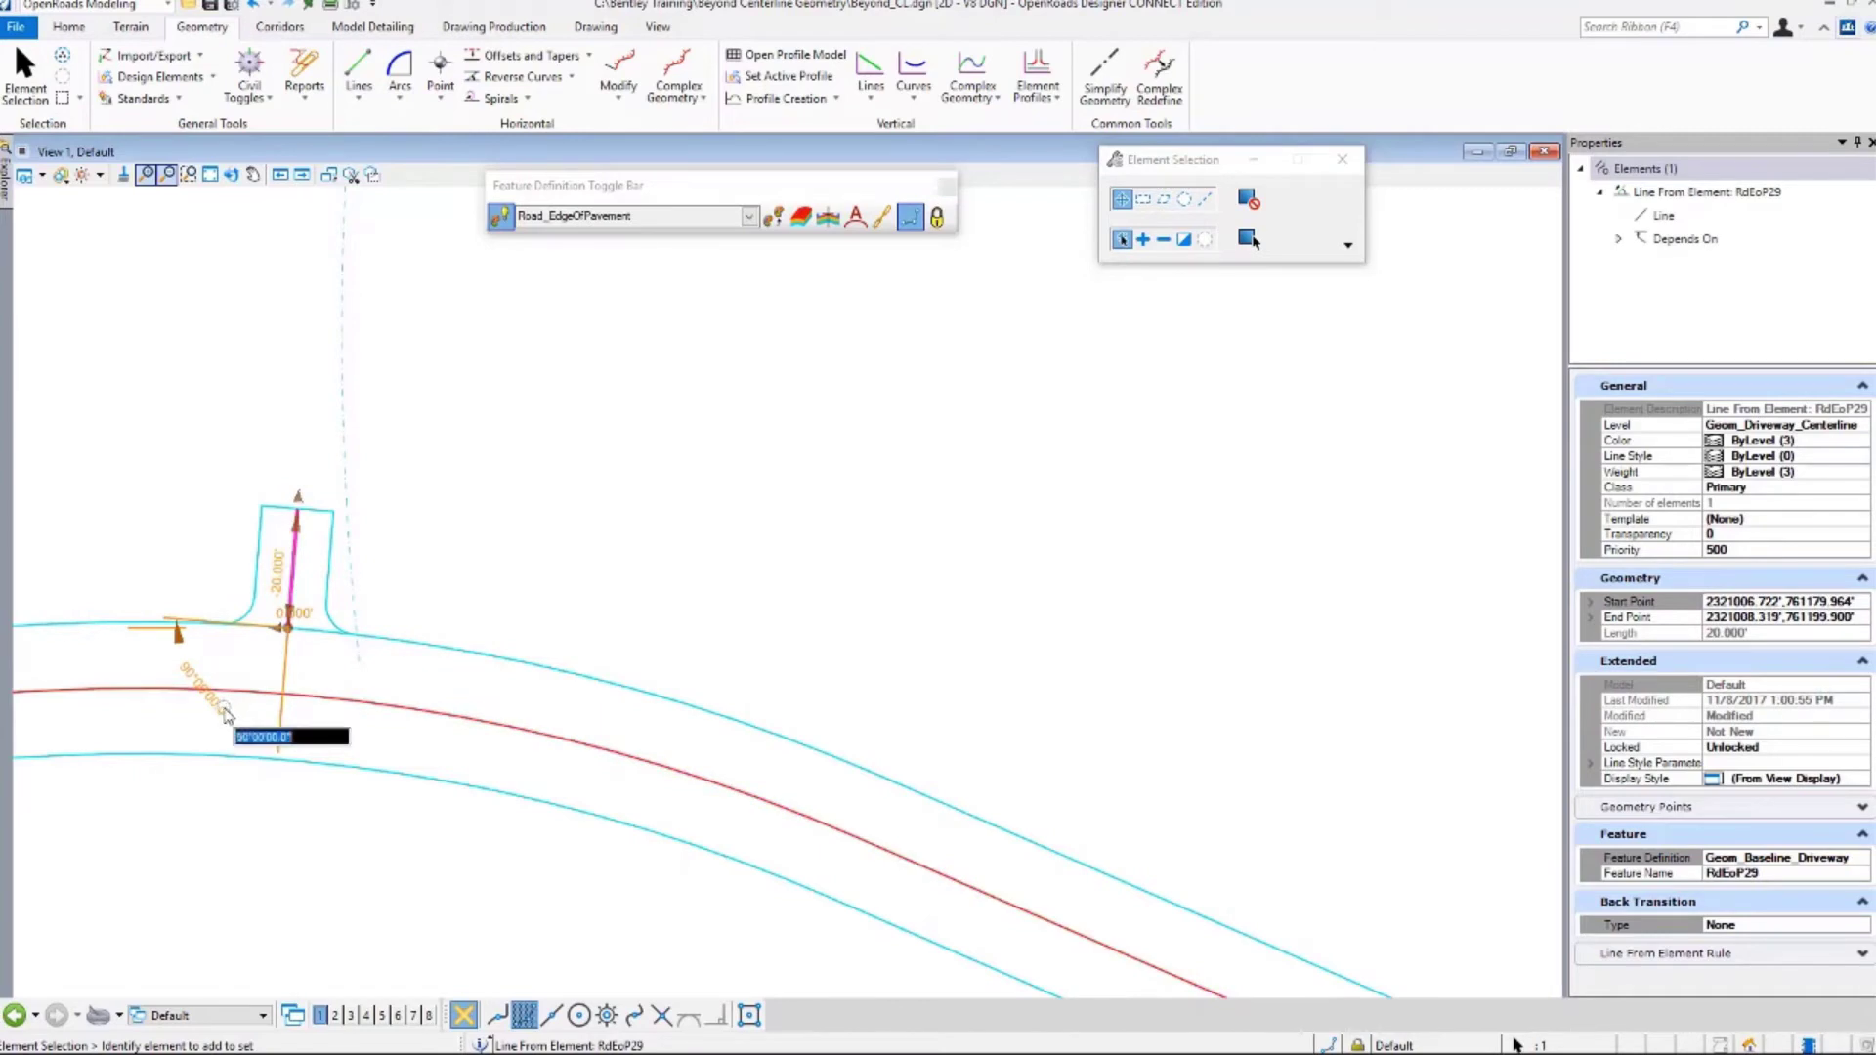
pyautogui.write('0')
pyautogui.press('Return')
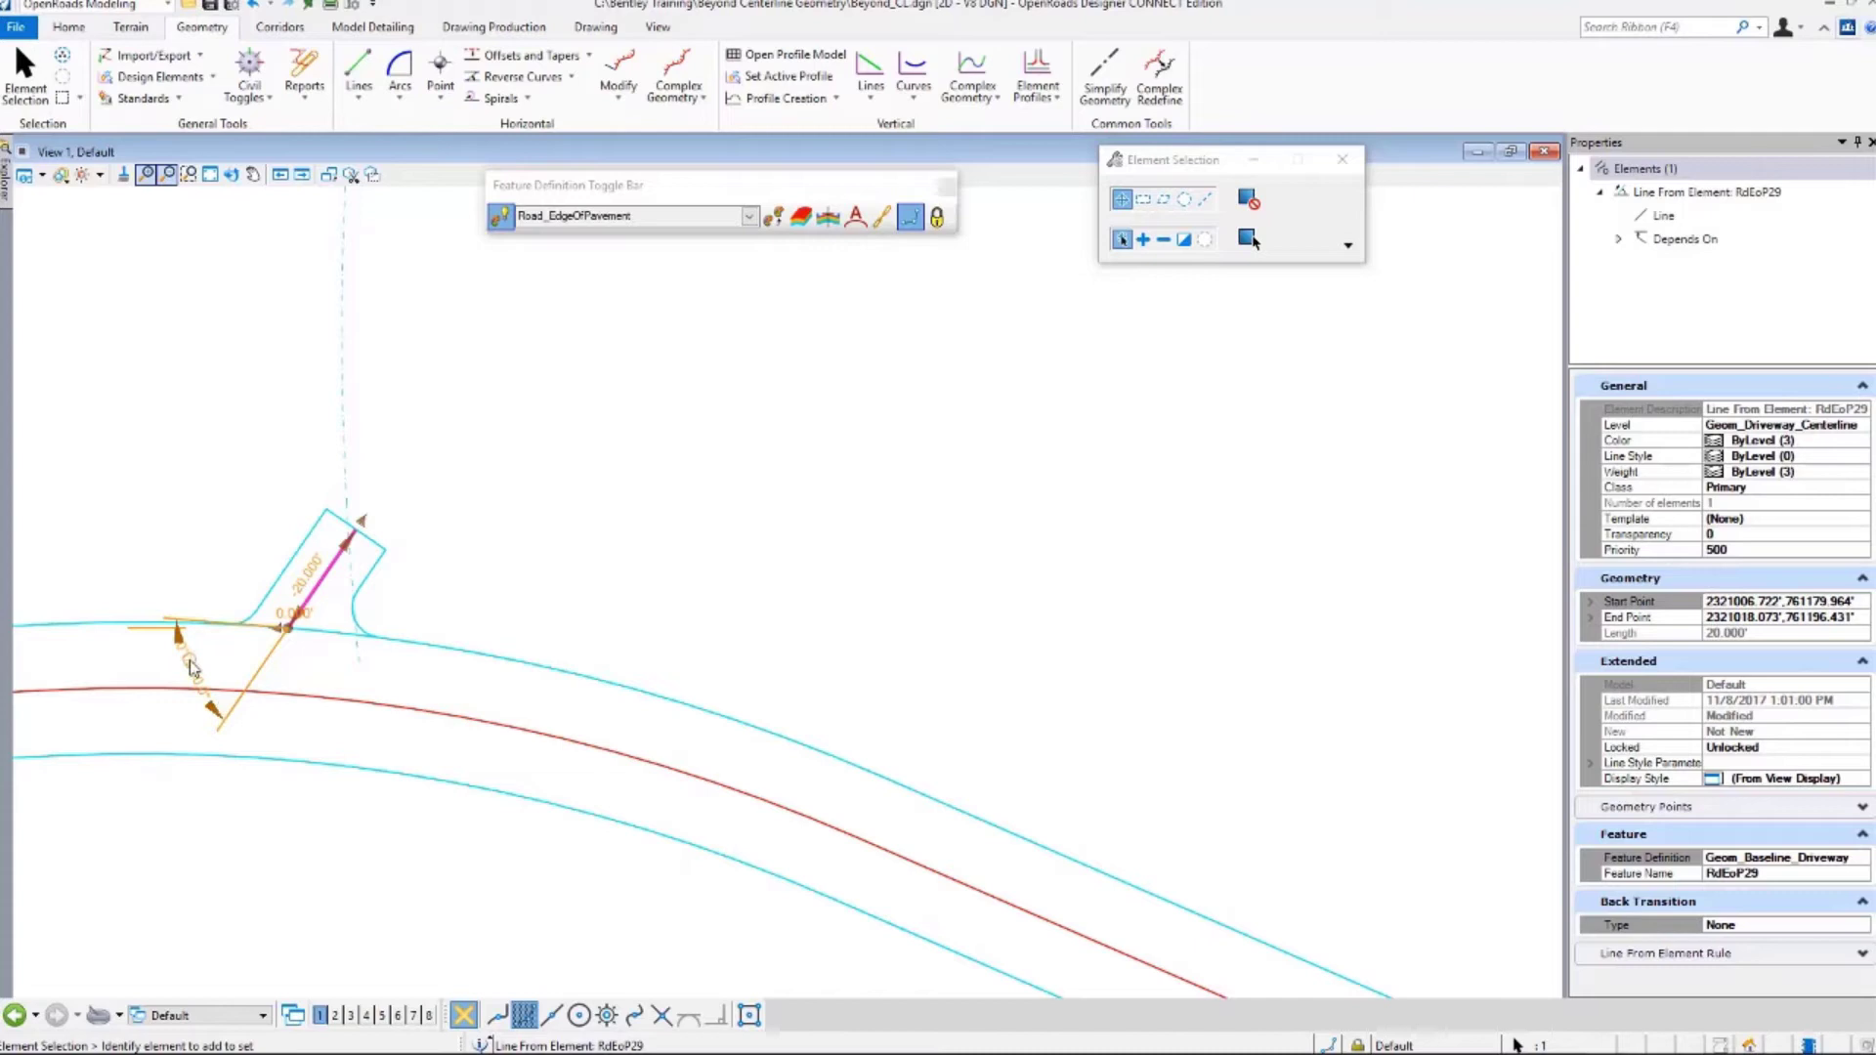
pyautogui.click(191, 669)
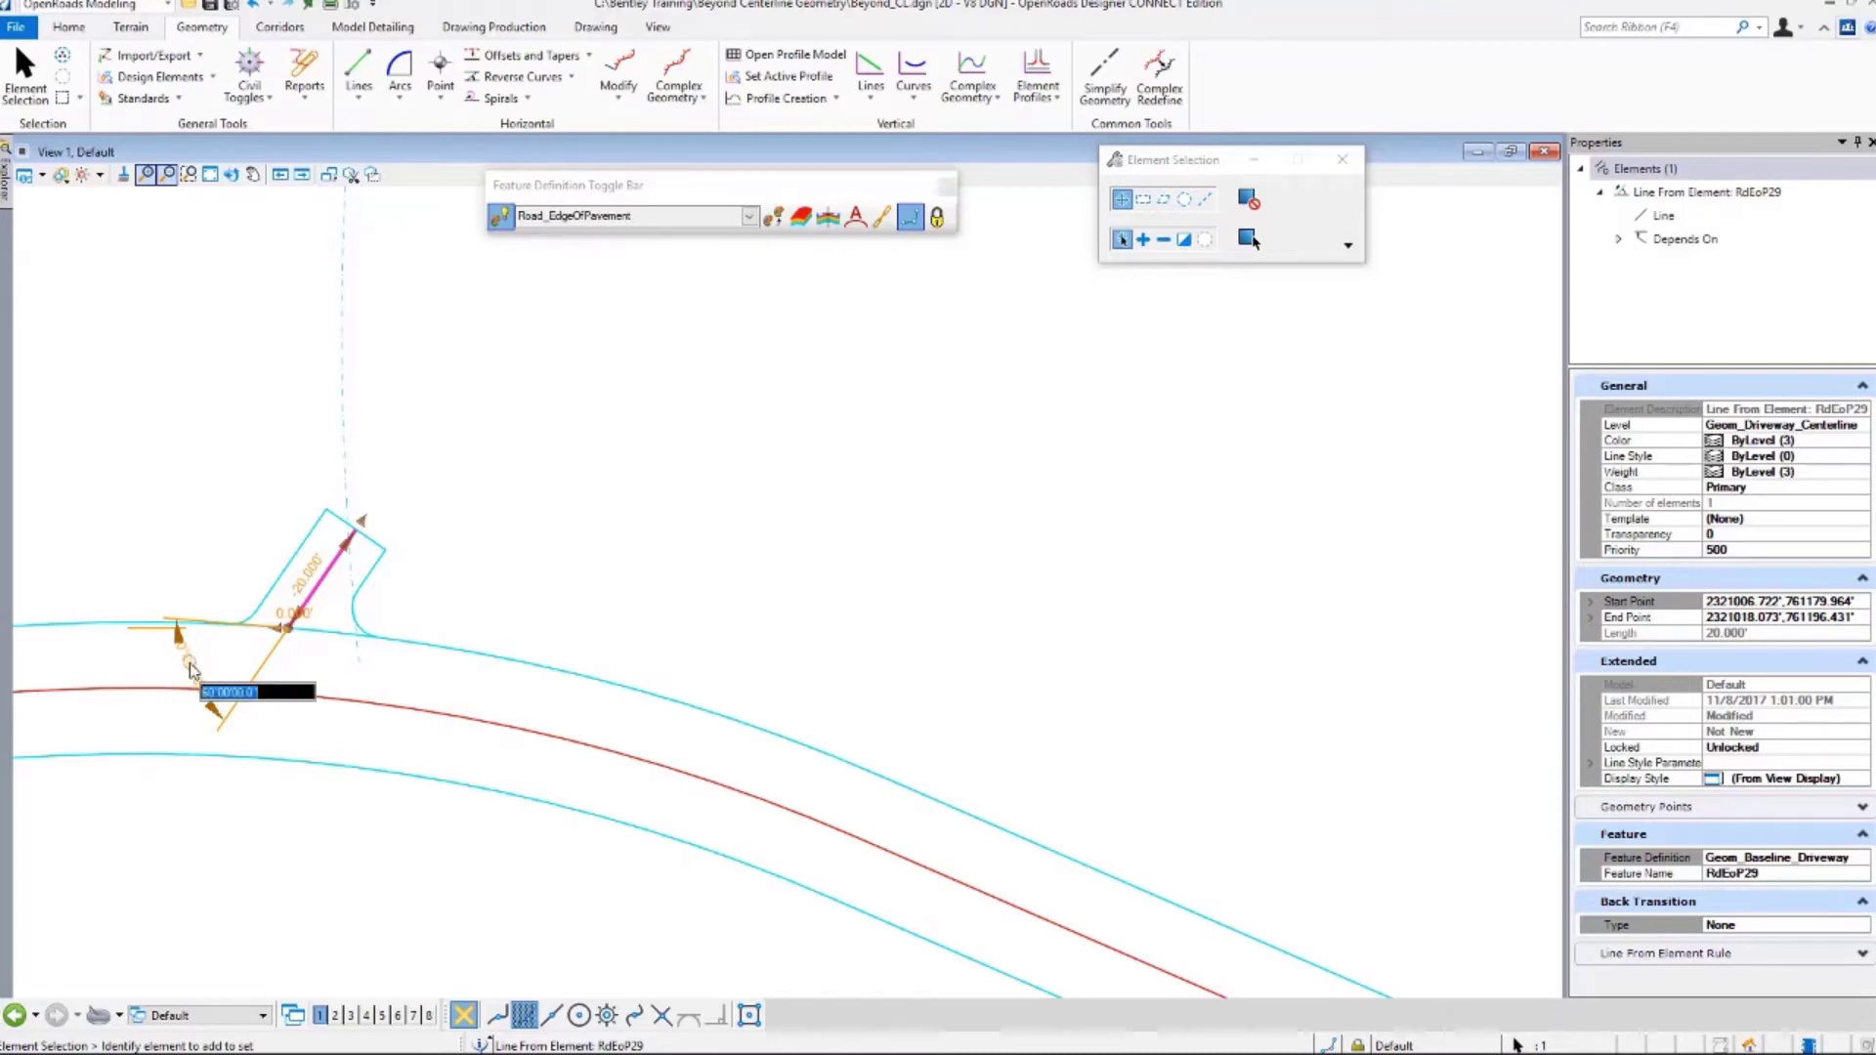
pyautogui.press('Return')
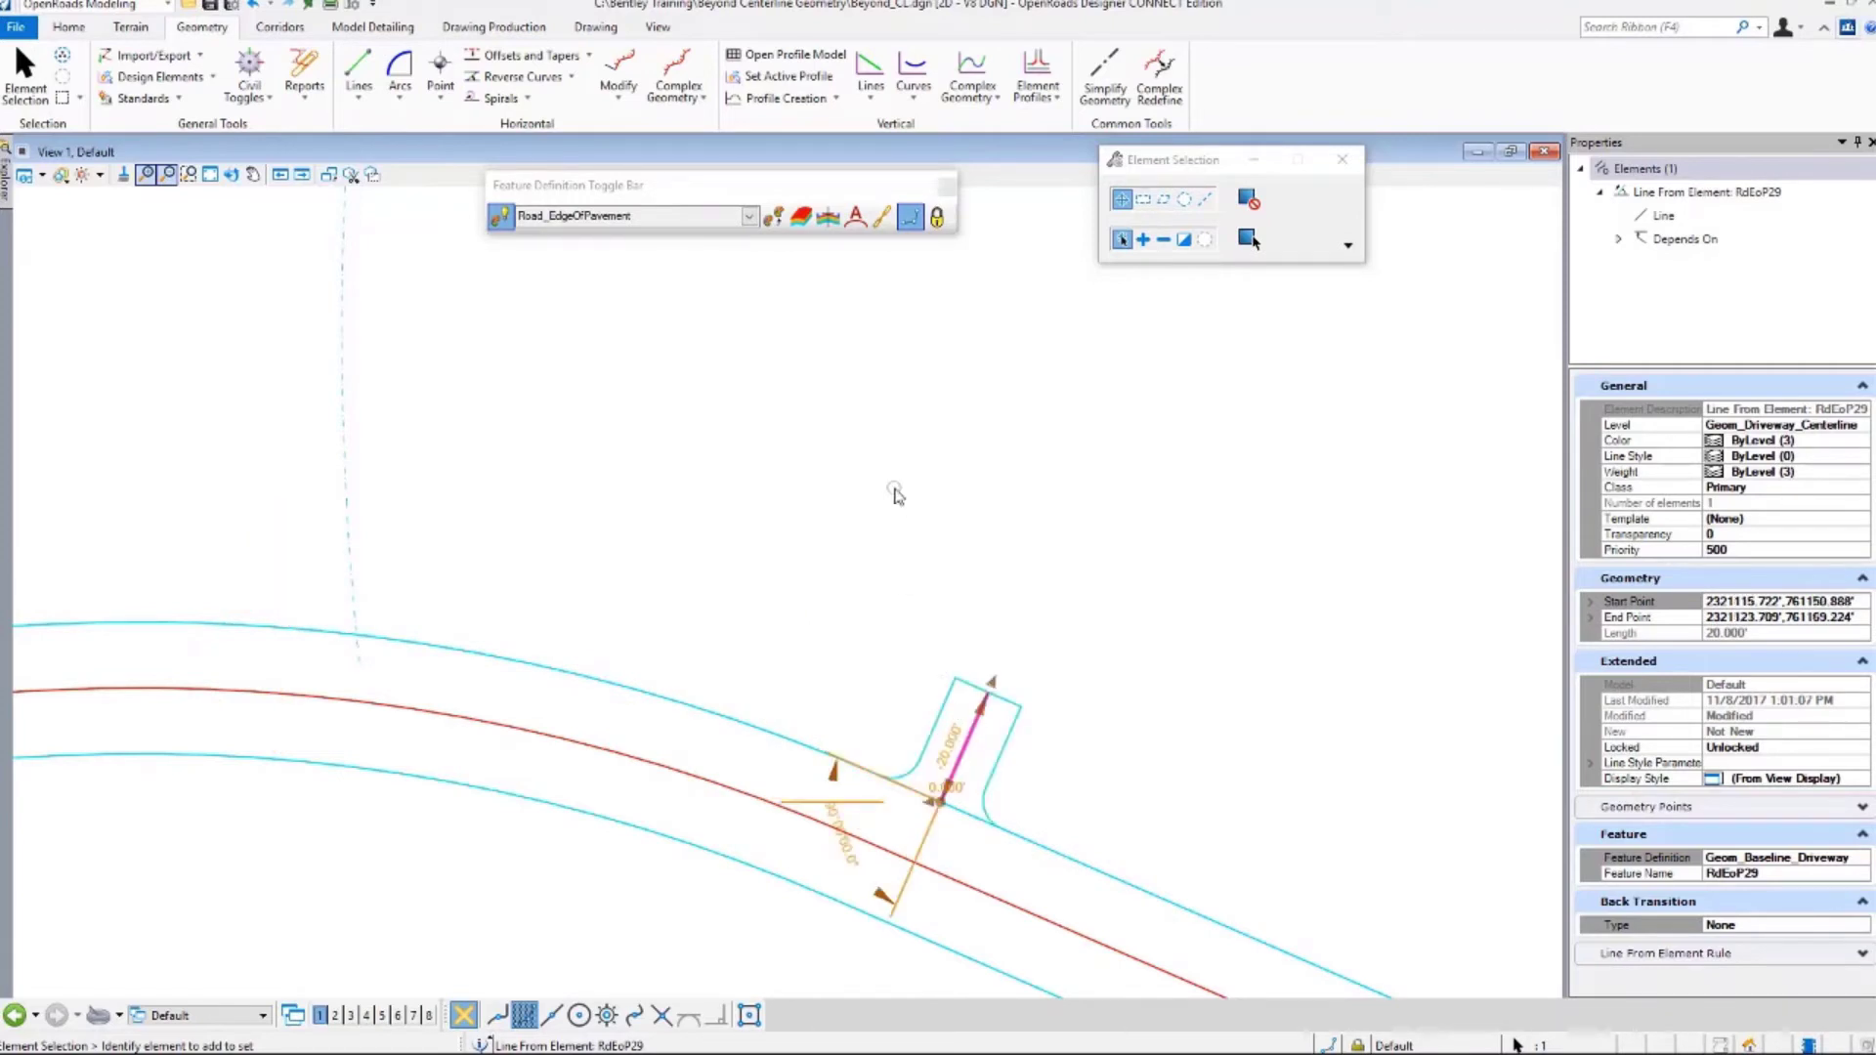
pyautogui.press('Escape')
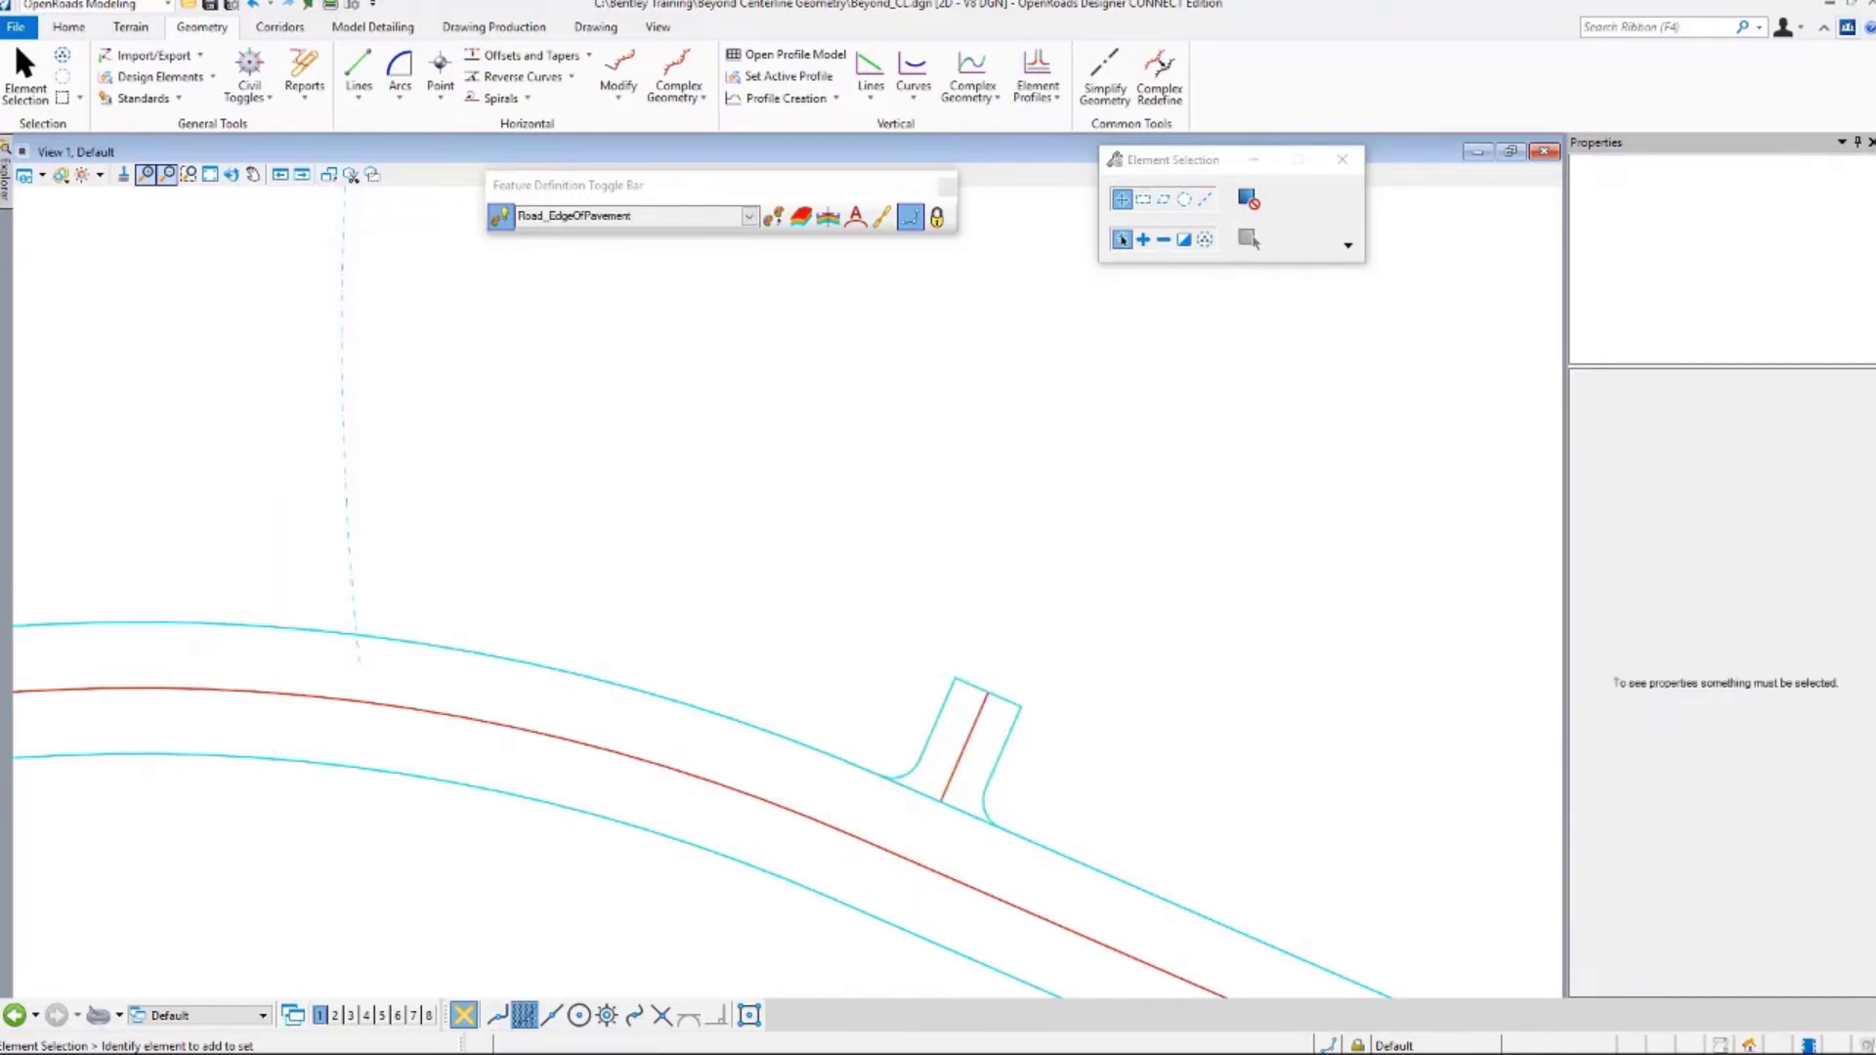
pyautogui.moveTo(879, 684); pyautogui.dragTo(1172, 740, button='middle')
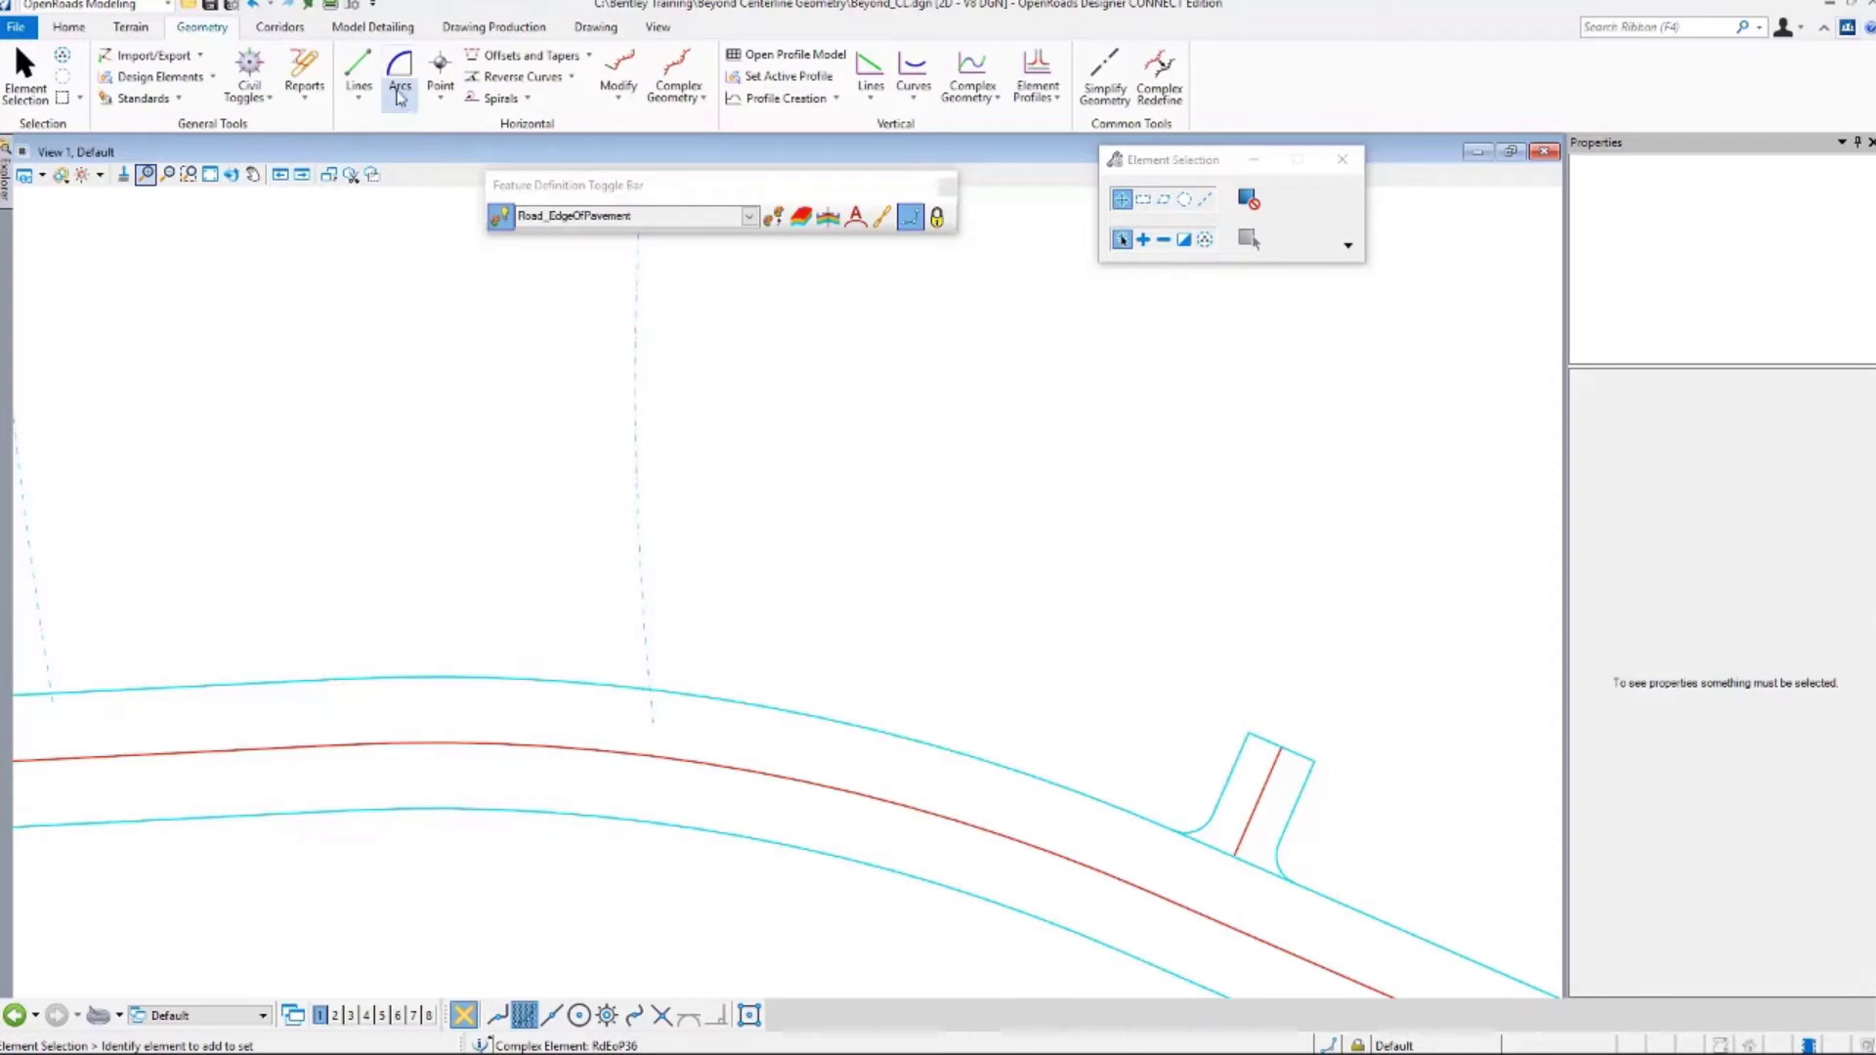
# Create a 46.662-ft partial offset of the upper road edge at -30.000, without mirroring.
pyautogui.click(589, 57)
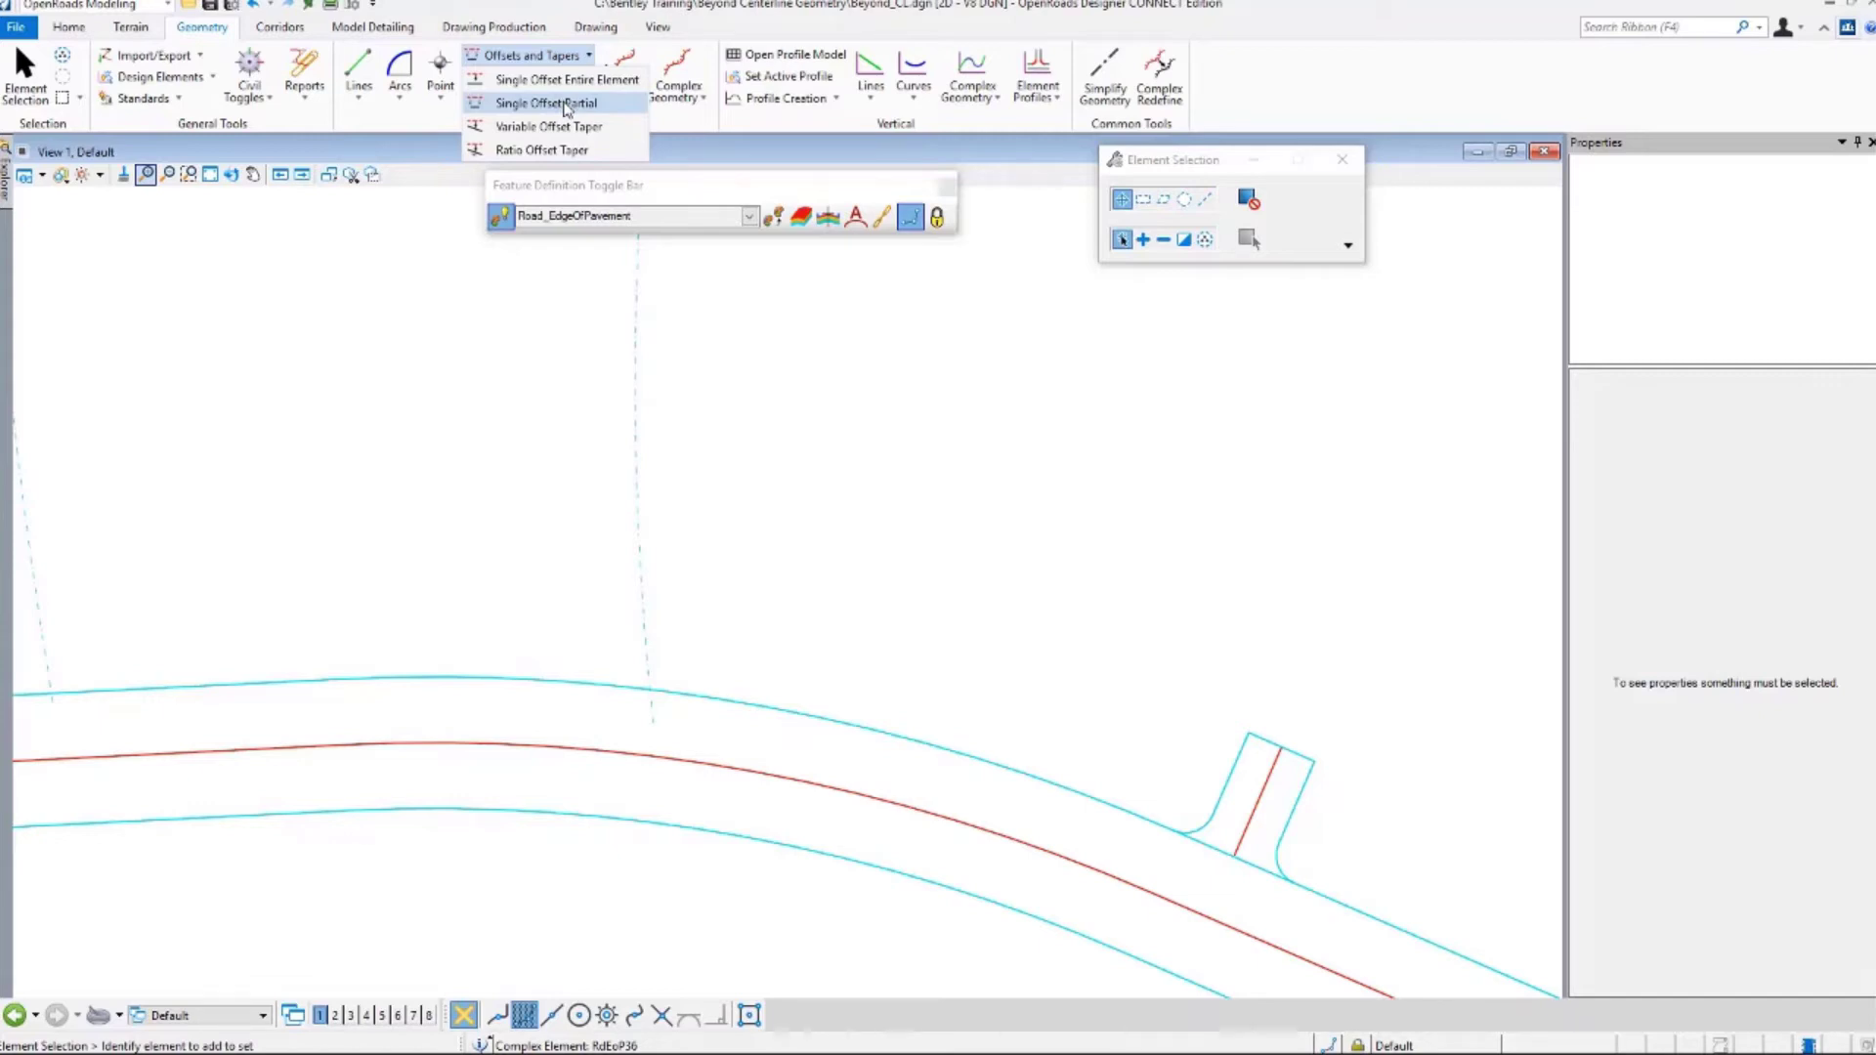
pyautogui.click(567, 103)
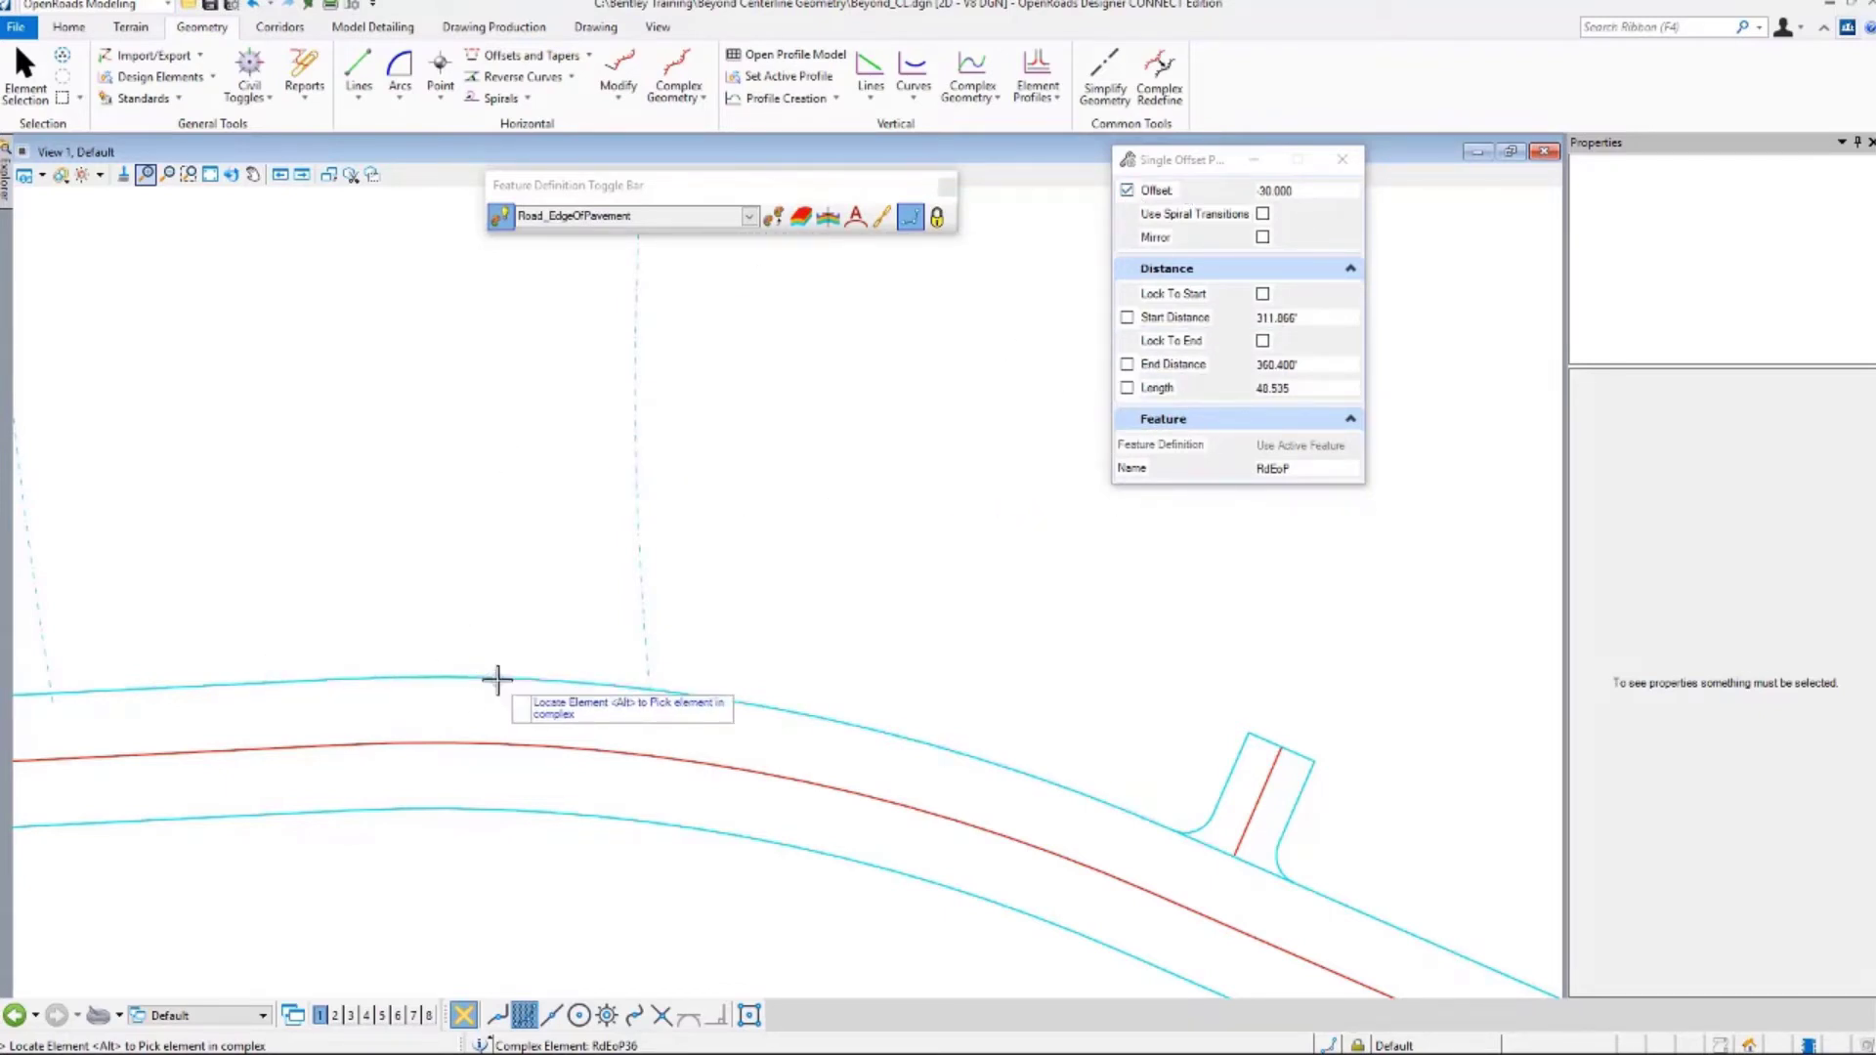
pyautogui.click(494, 674)
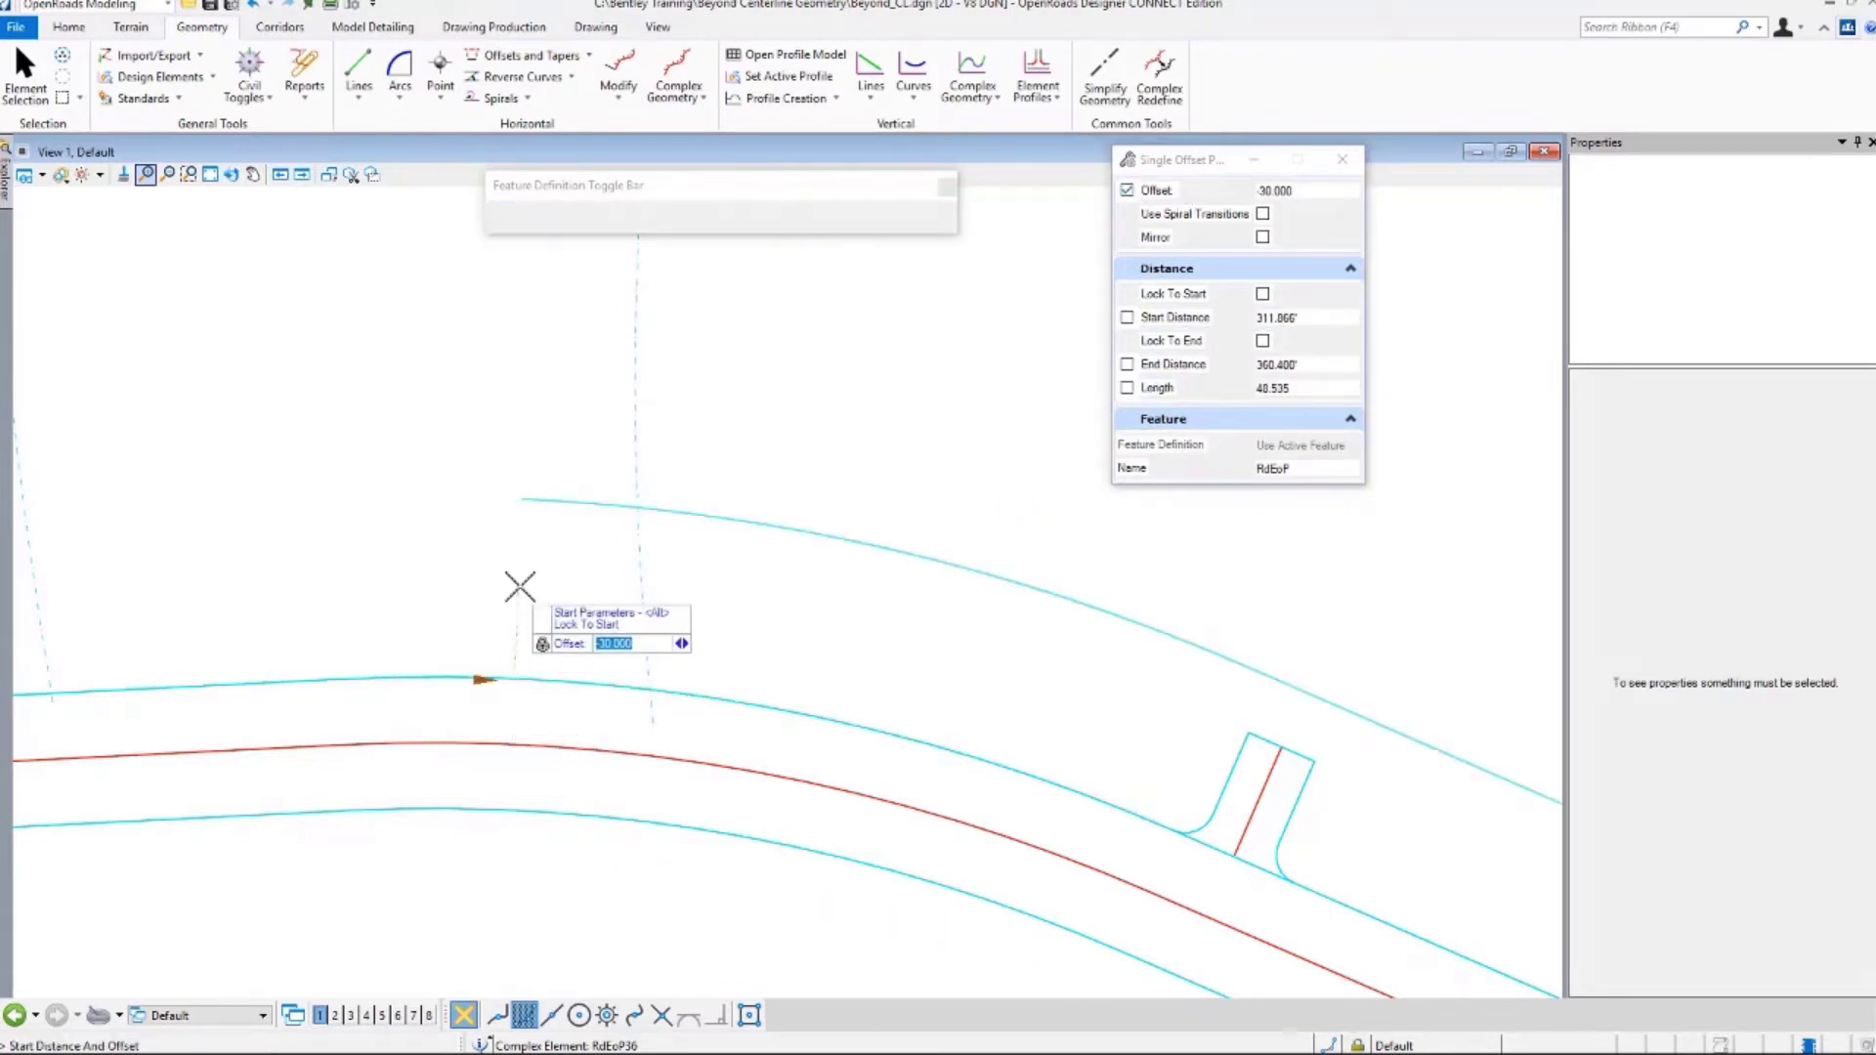
pyautogui.click(508, 487)
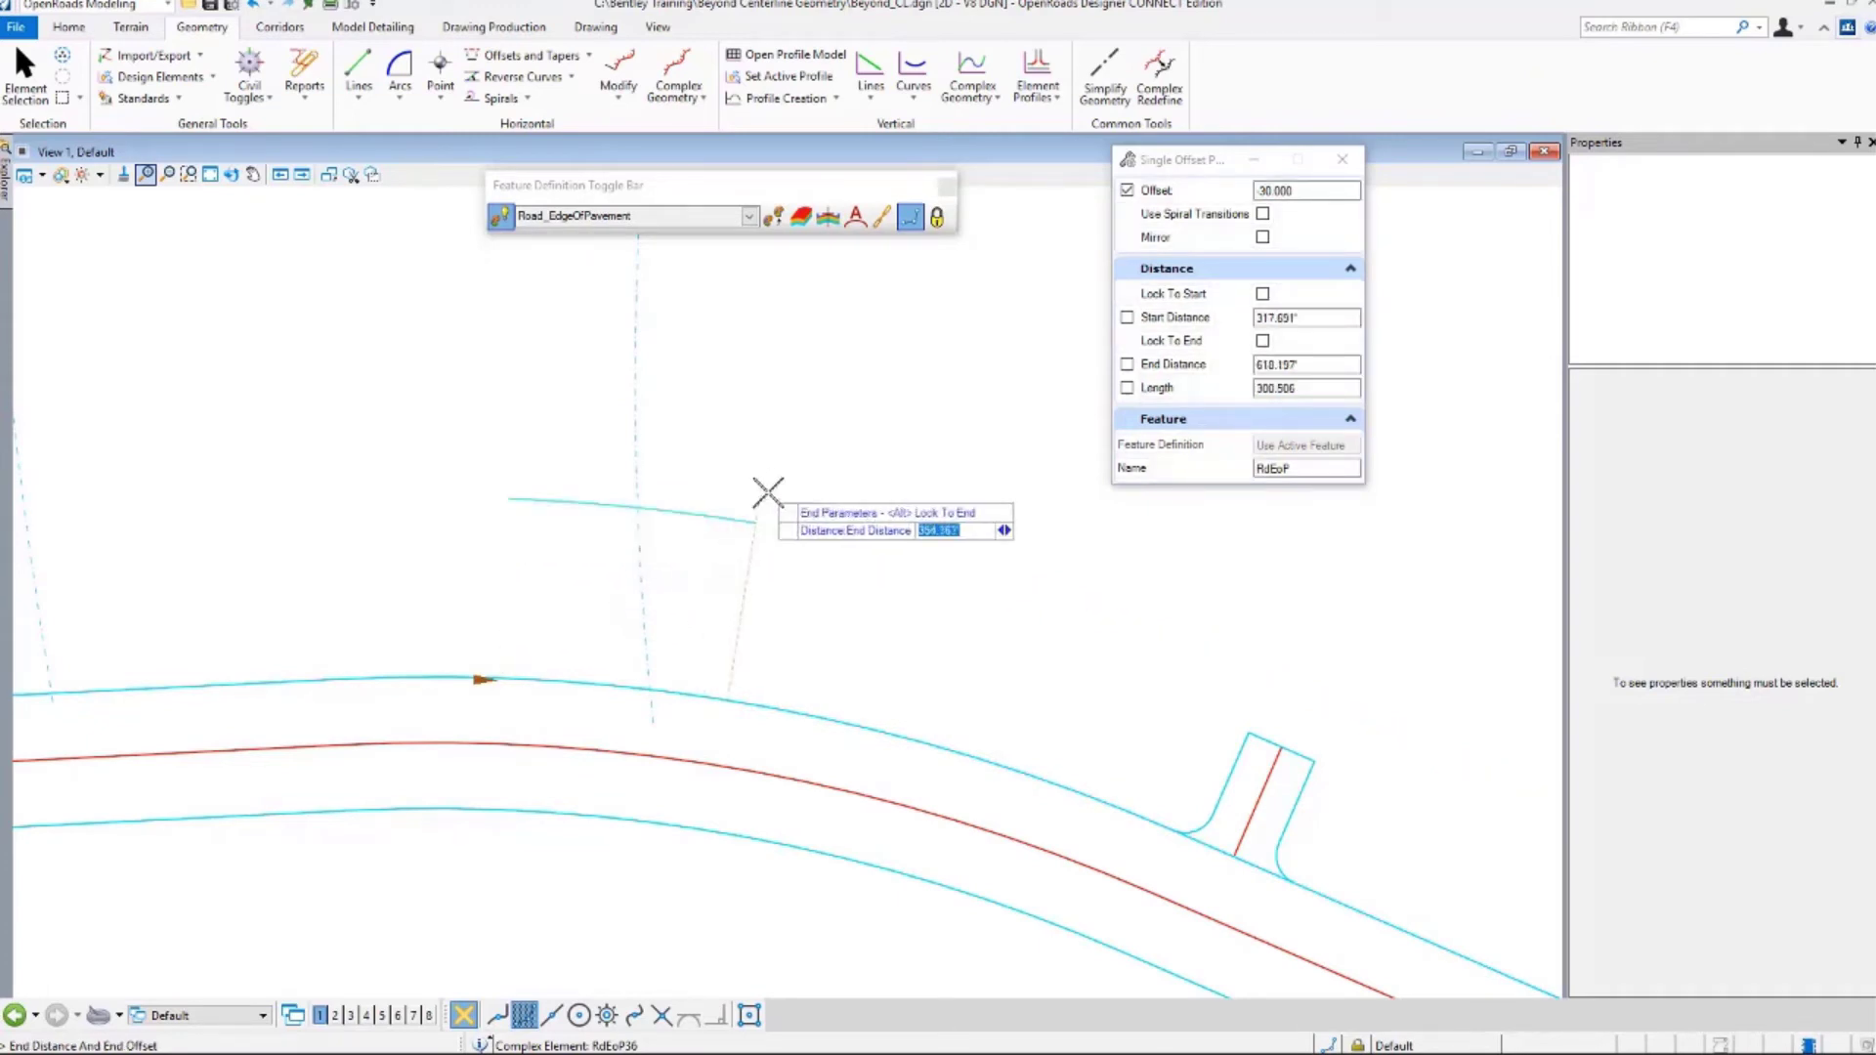
pyautogui.click(817, 491)
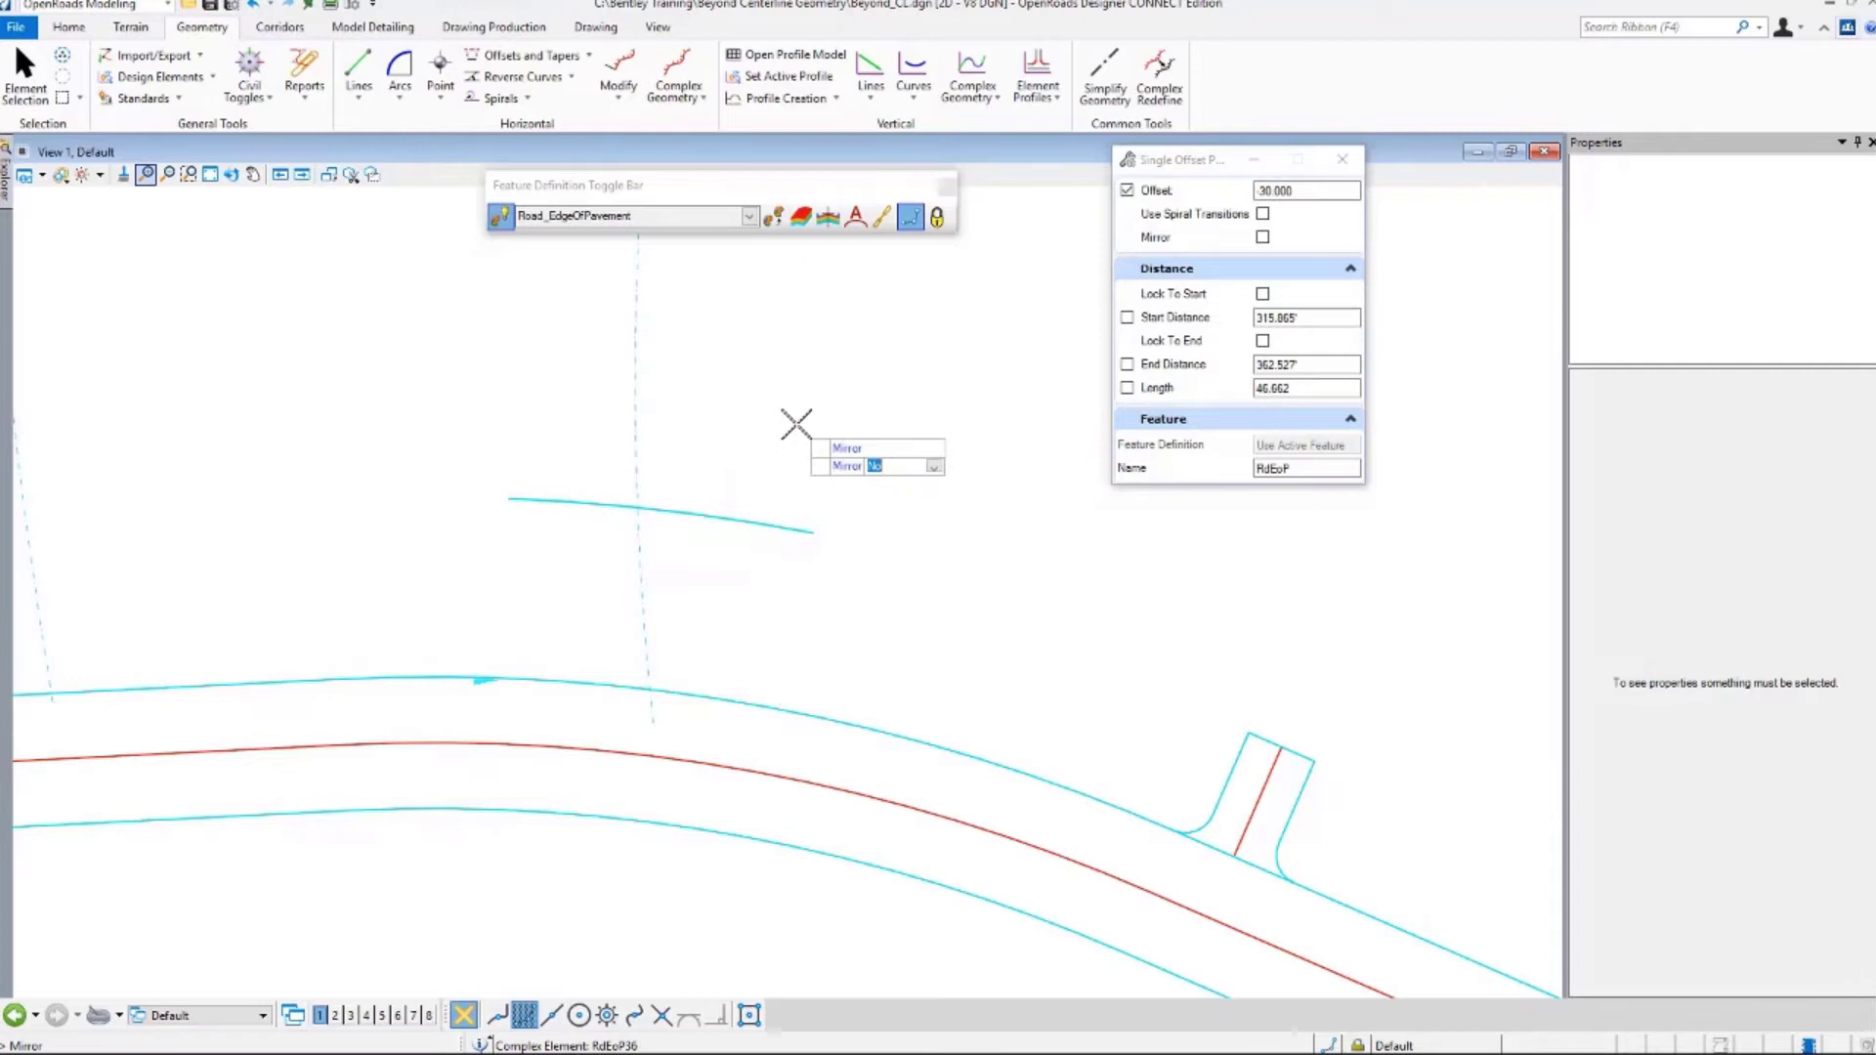
pyautogui.click(796, 424)
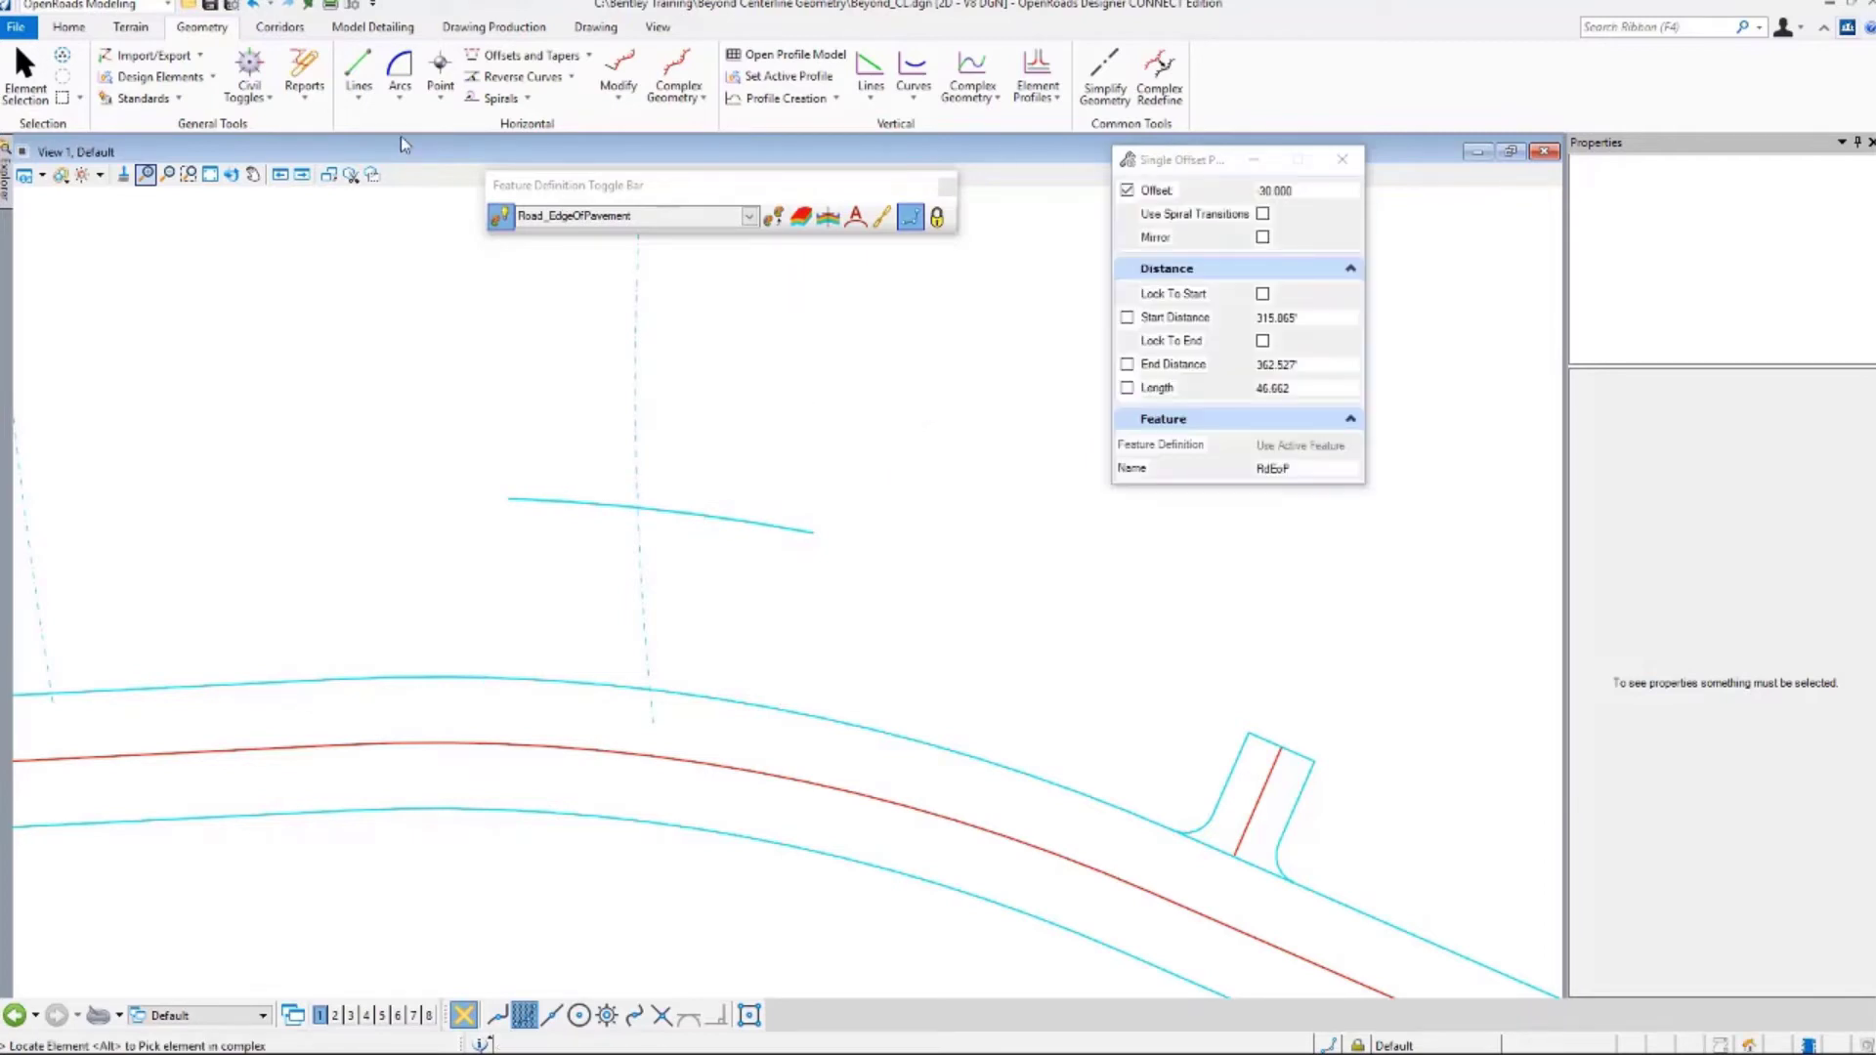
pyautogui.click(785, 223)
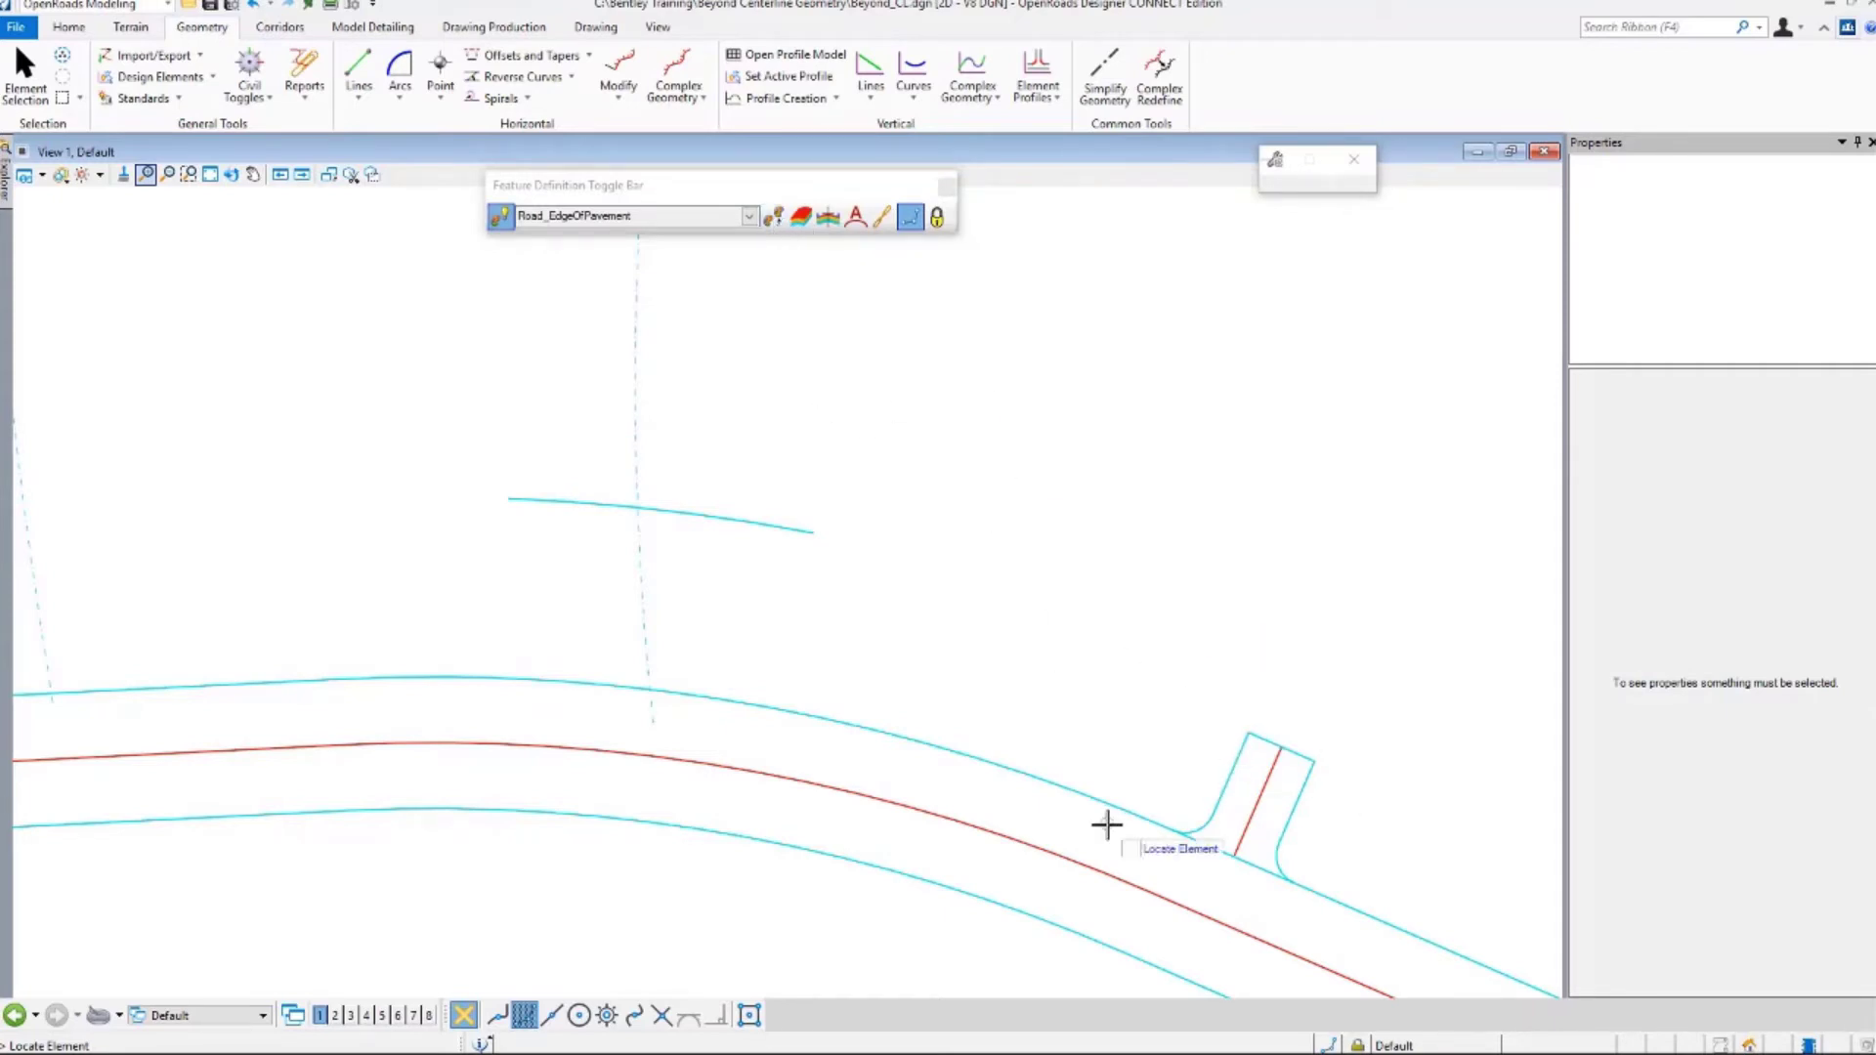
# Draw a 30-ft Geom_Baseline_Driveway centerline from the back line, perpendicular to the road edge.
pyautogui.click(1248, 825)
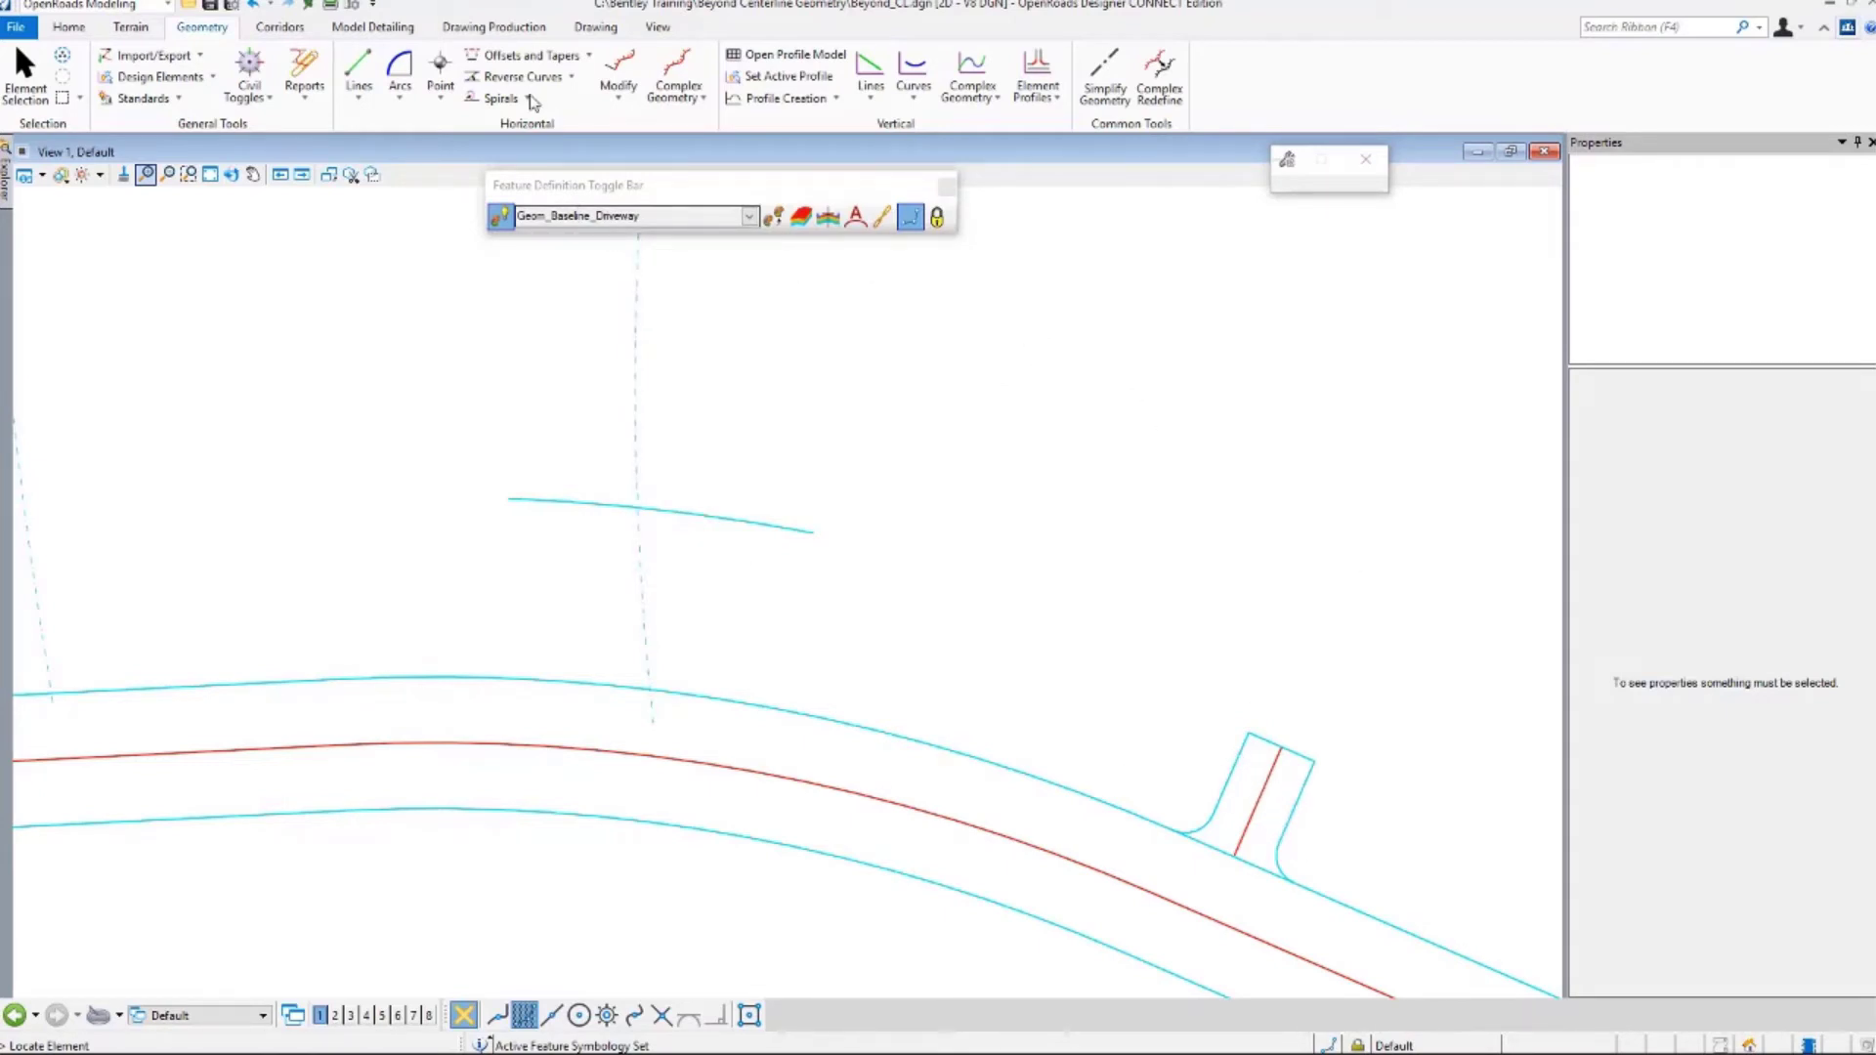
pyautogui.click(357, 66)
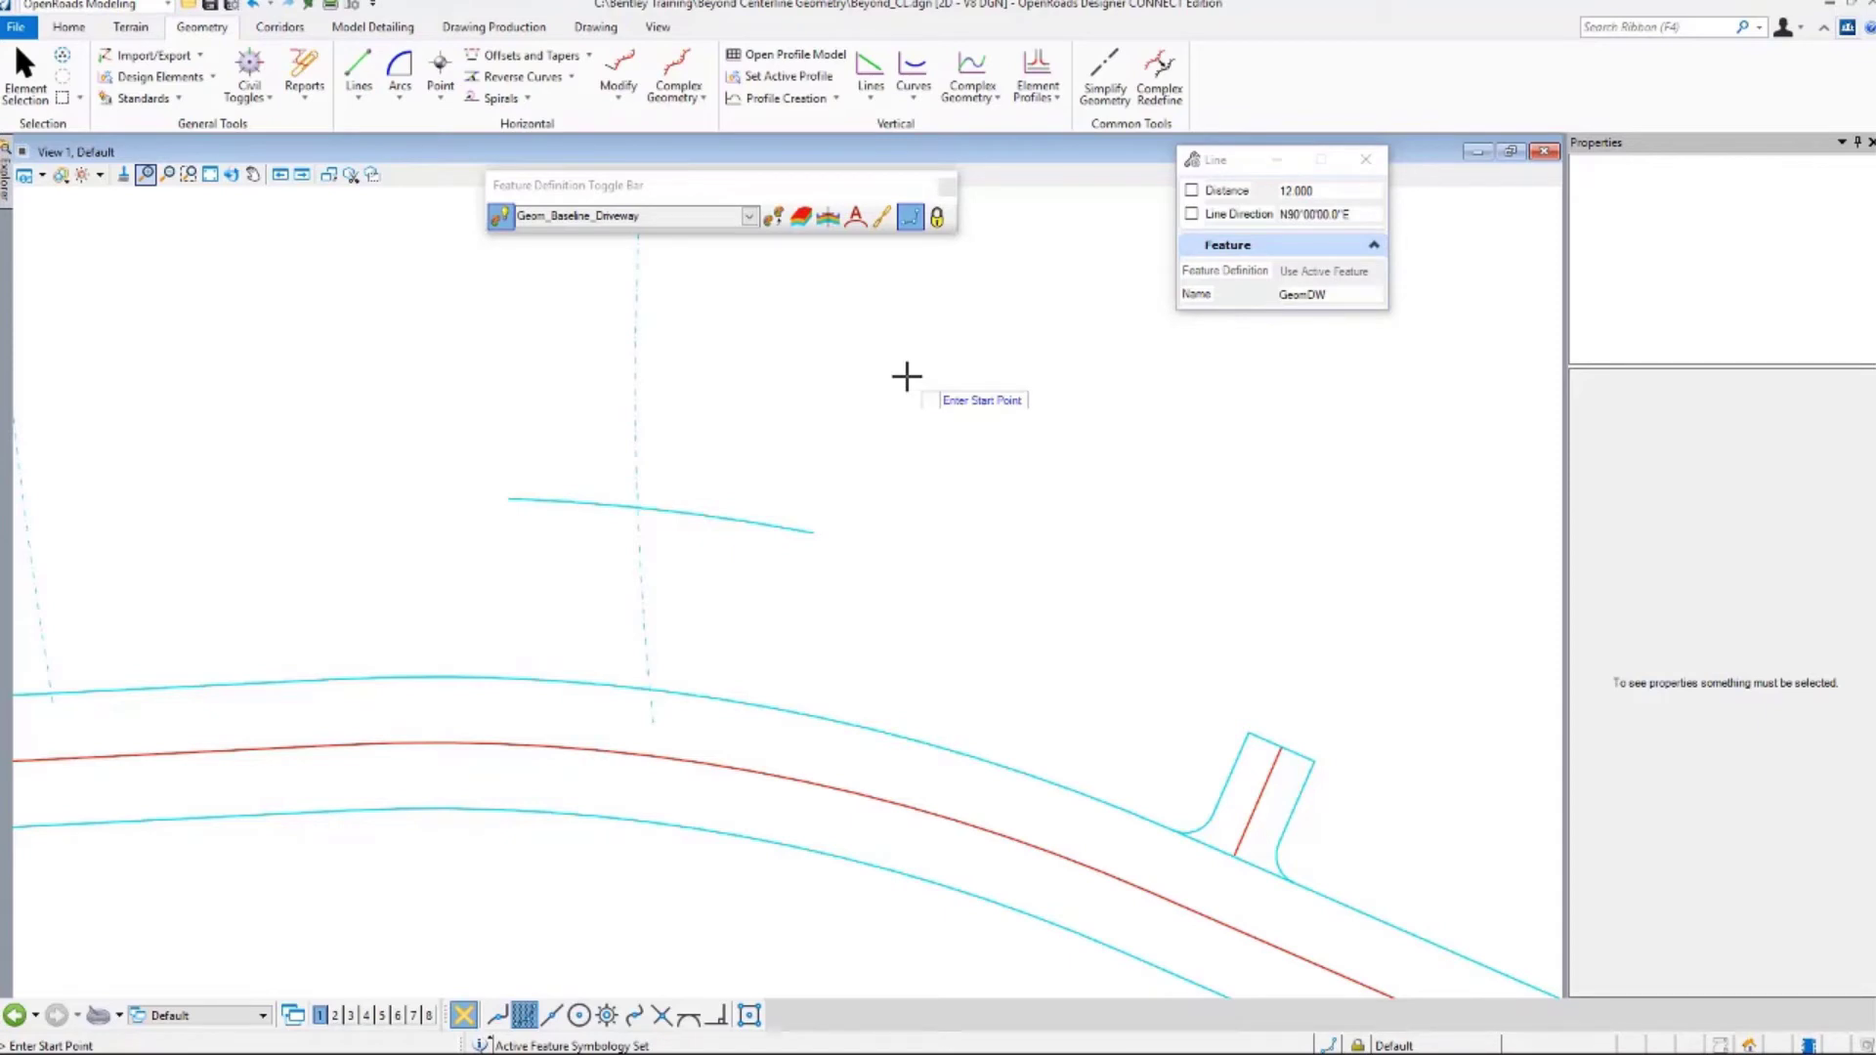
pyautogui.click(662, 1024)
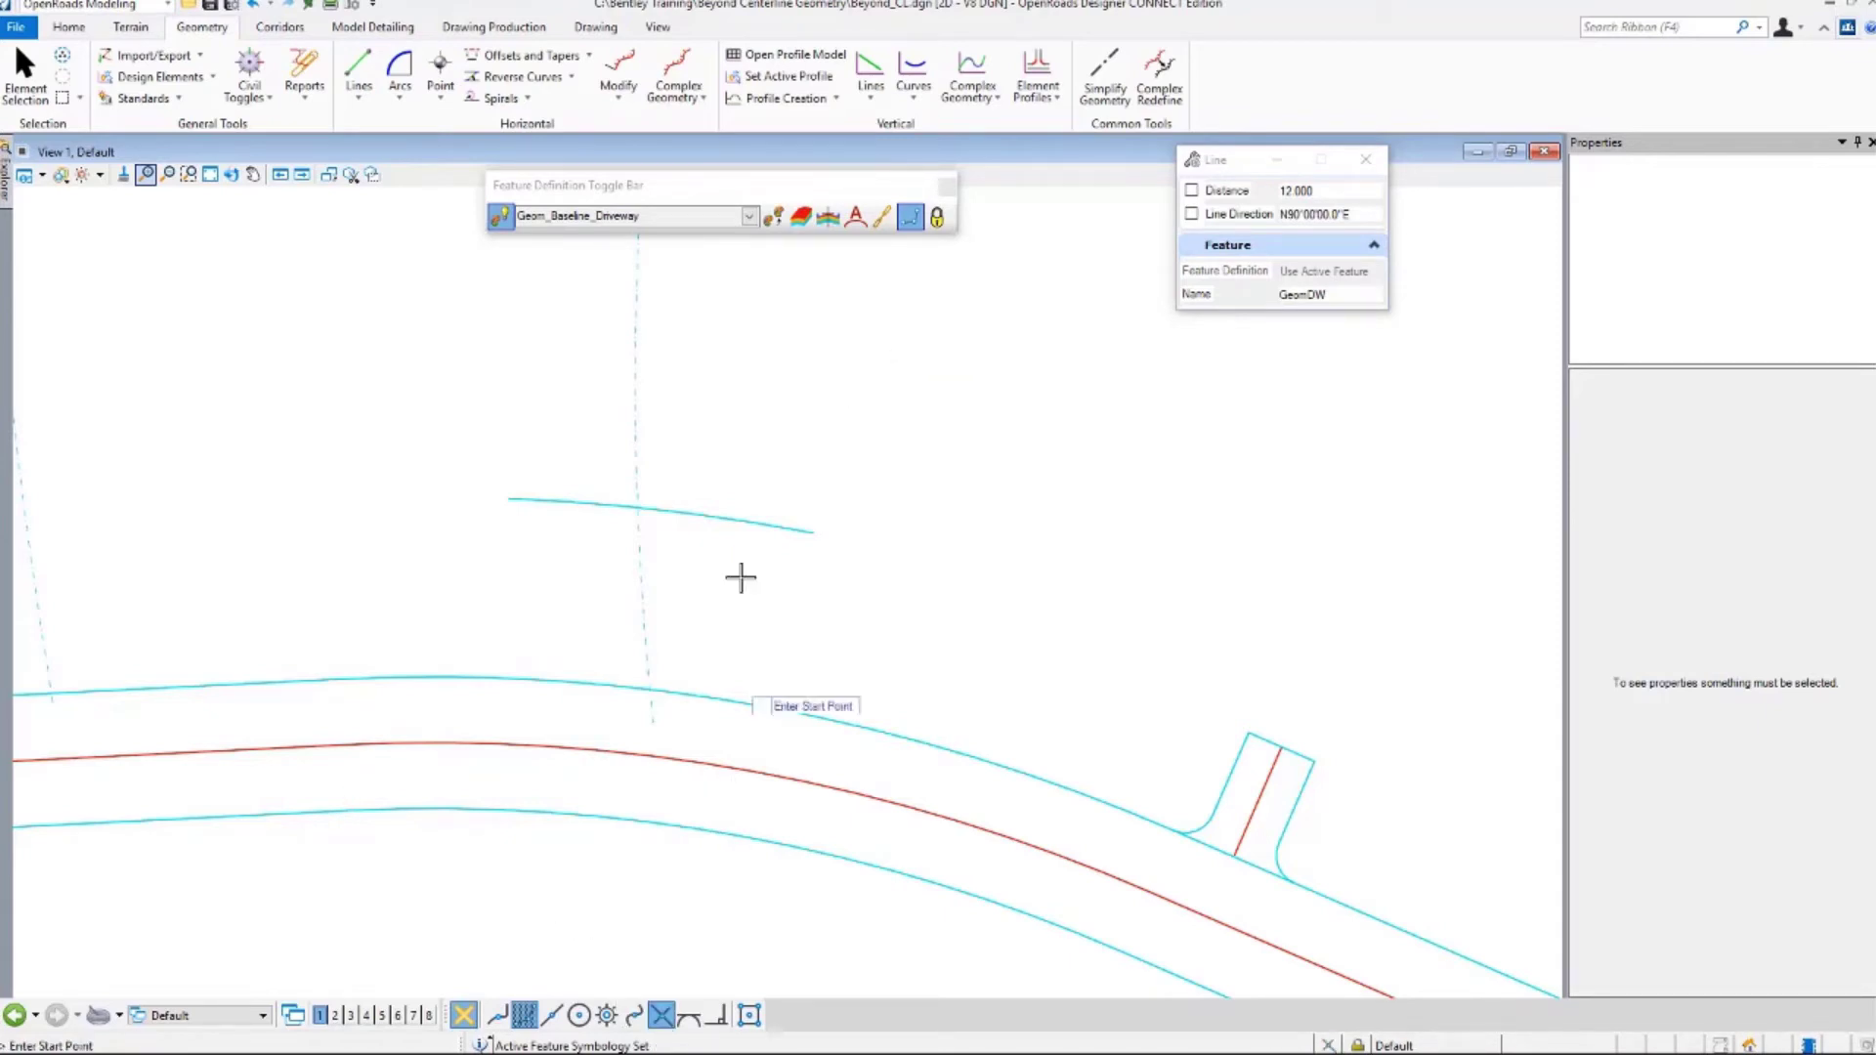
pyautogui.click(637, 505)
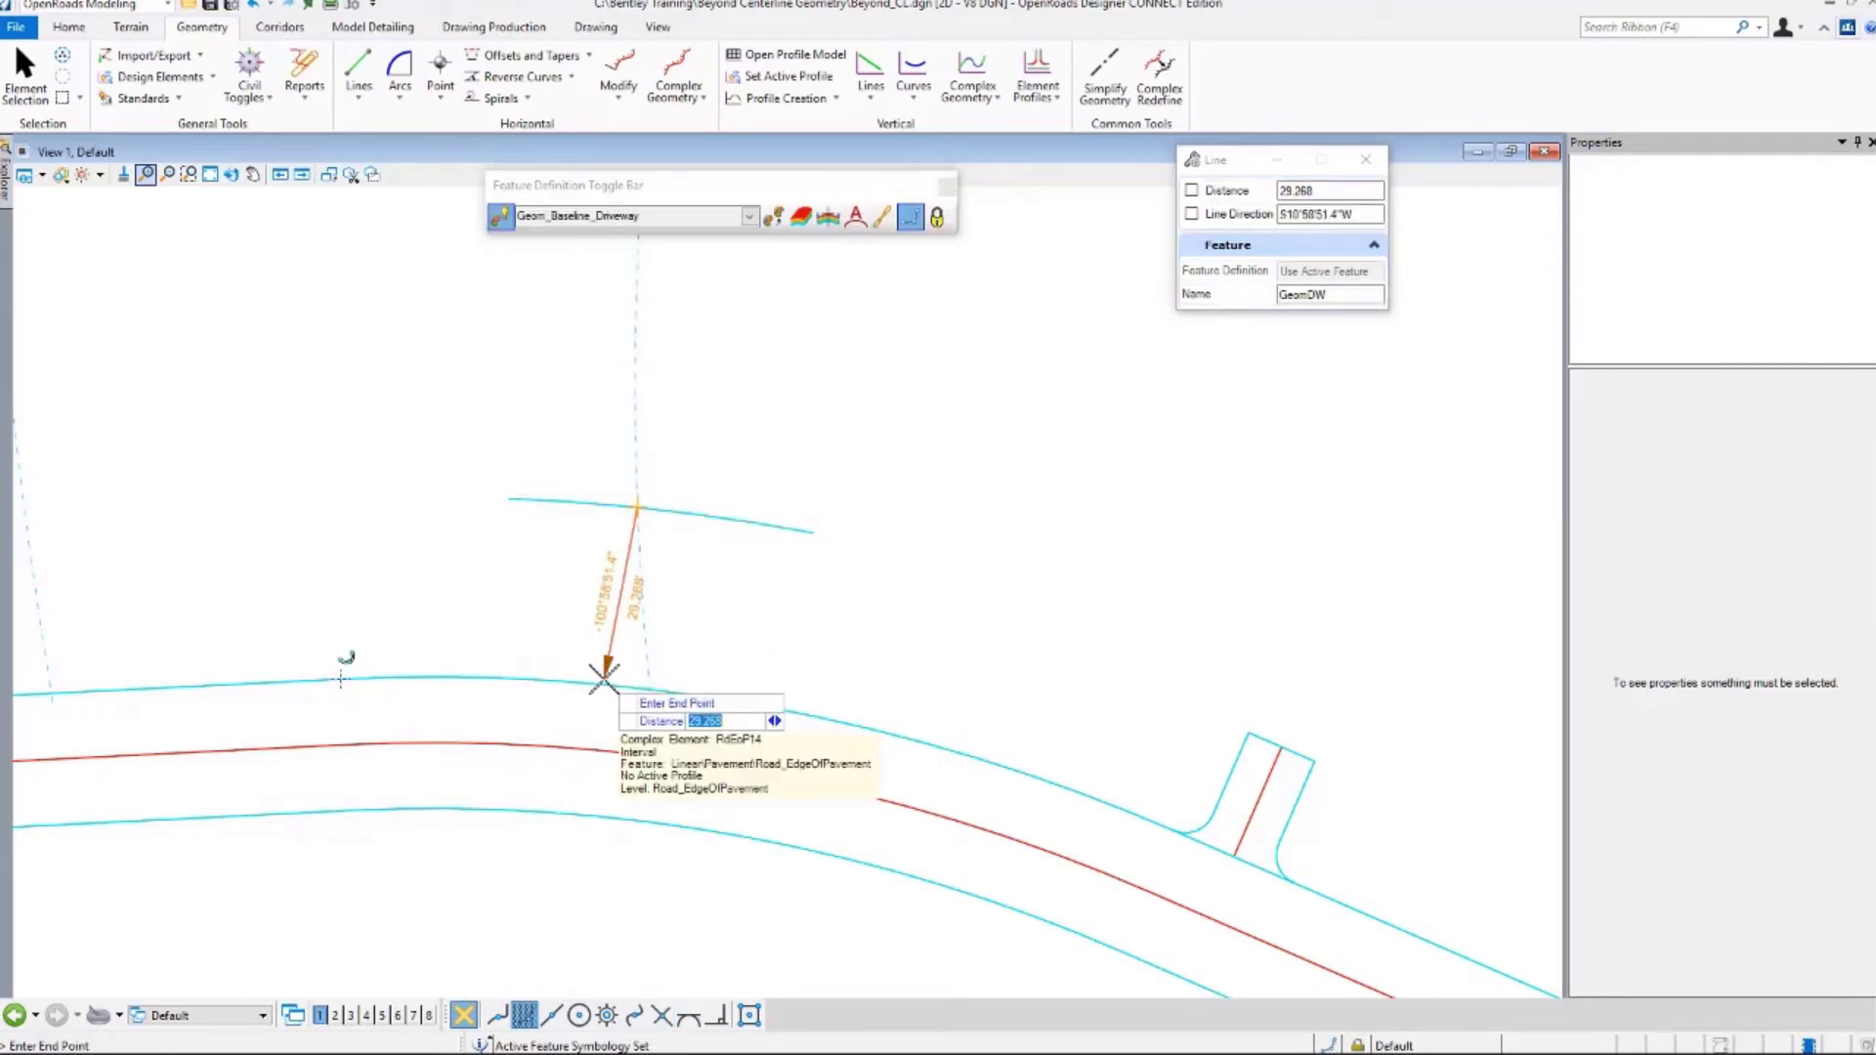
pyautogui.click(716, 1017)
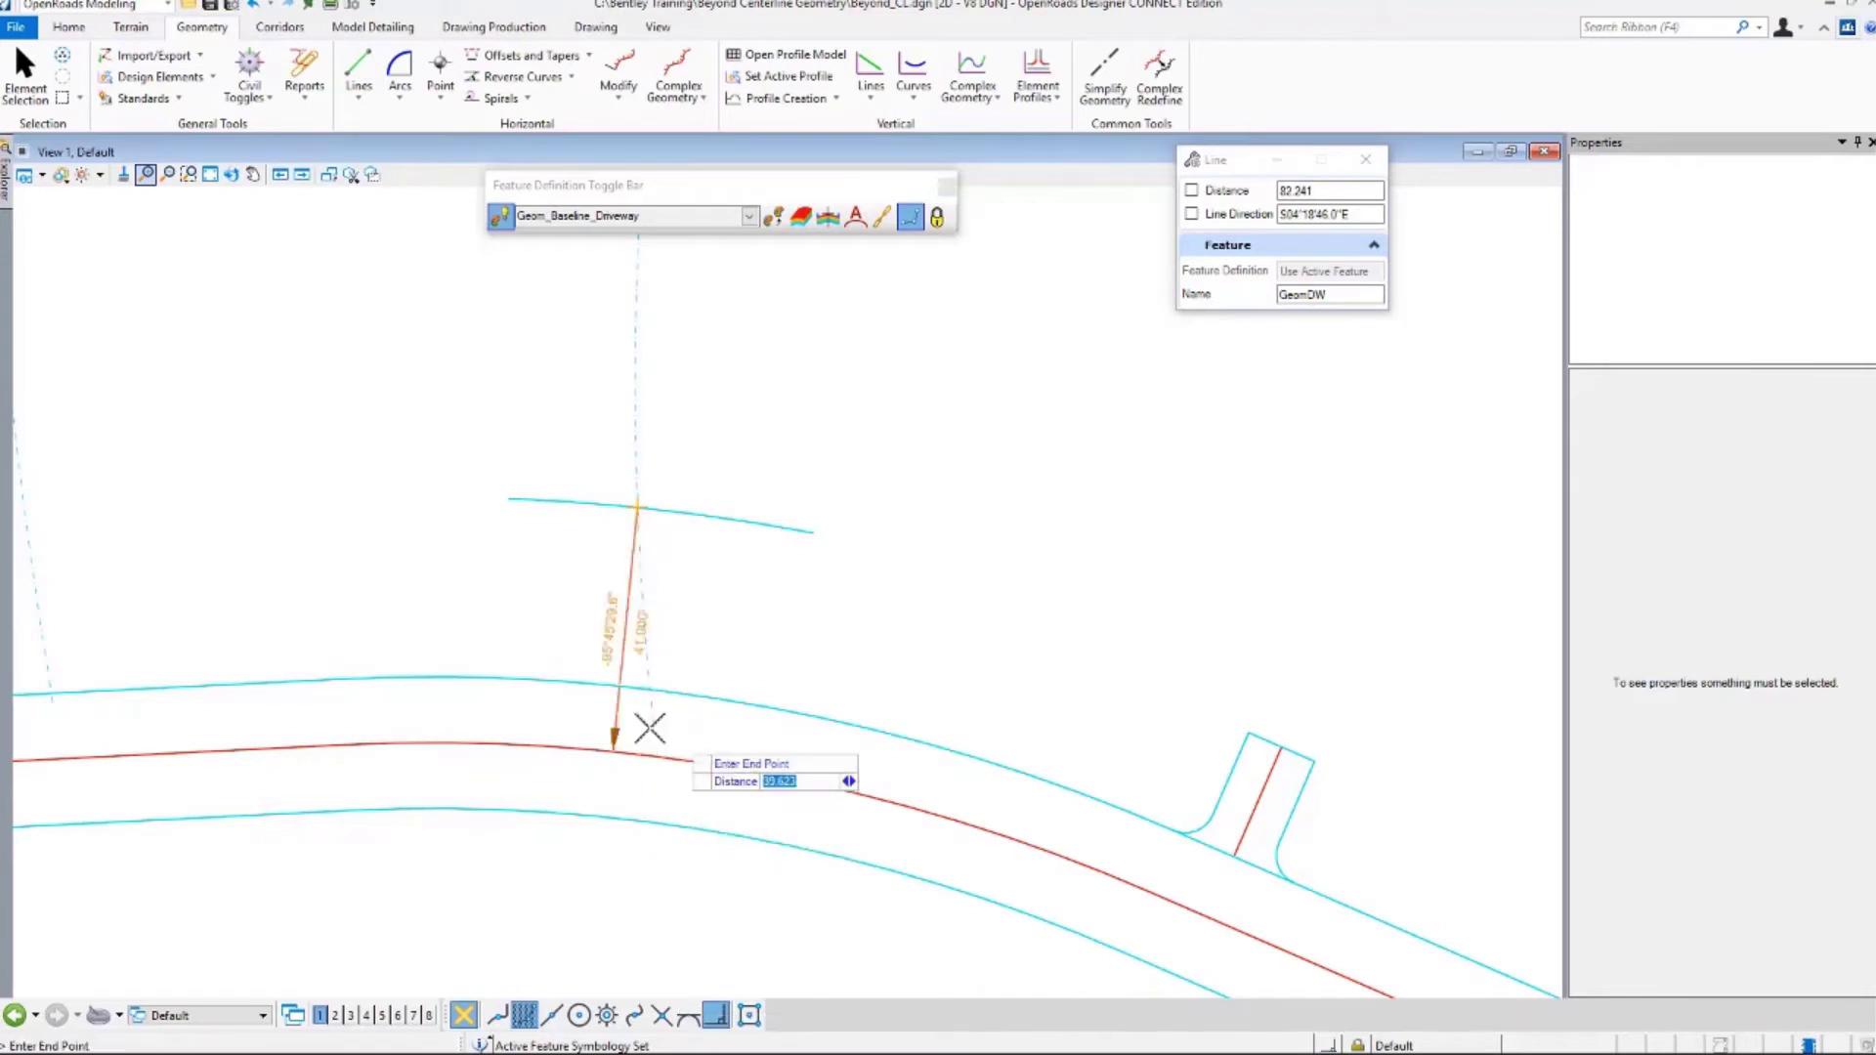
pyautogui.click(616, 681)
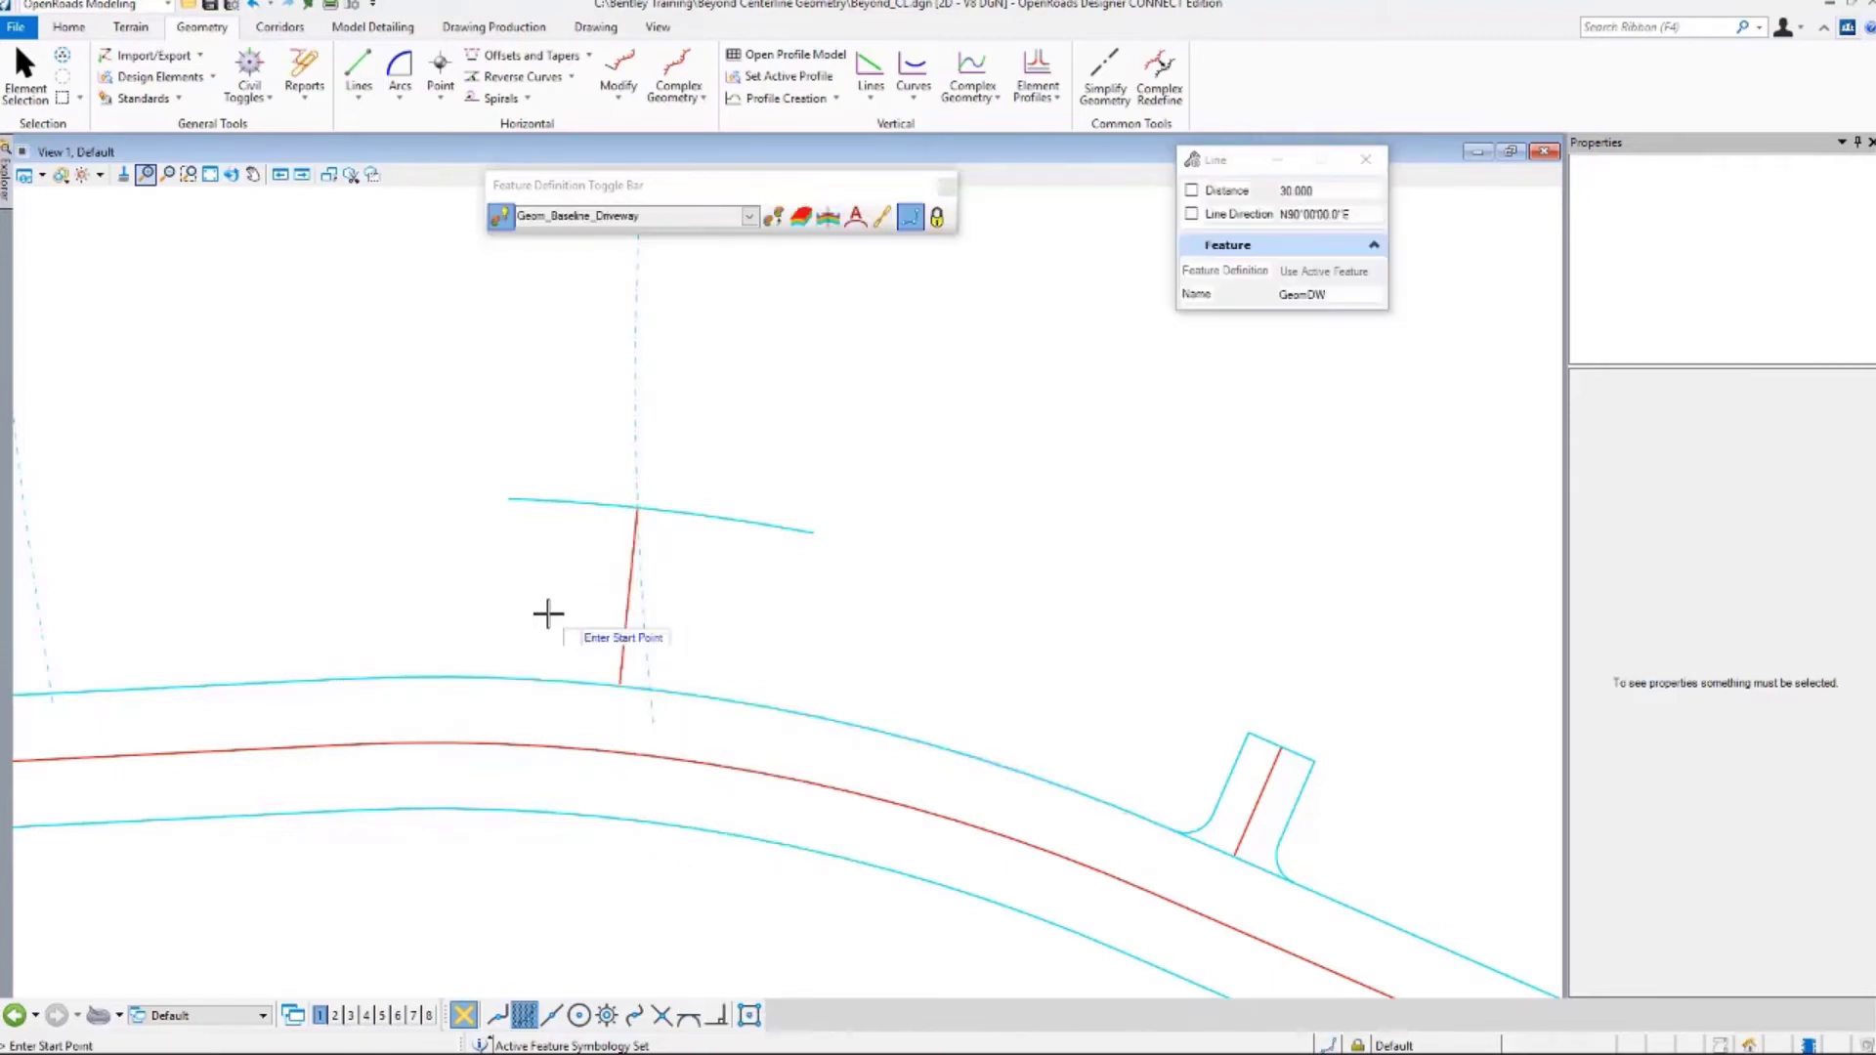
# Select the new centerline to check its properties, then deselect it.
pyautogui.click(24, 76)
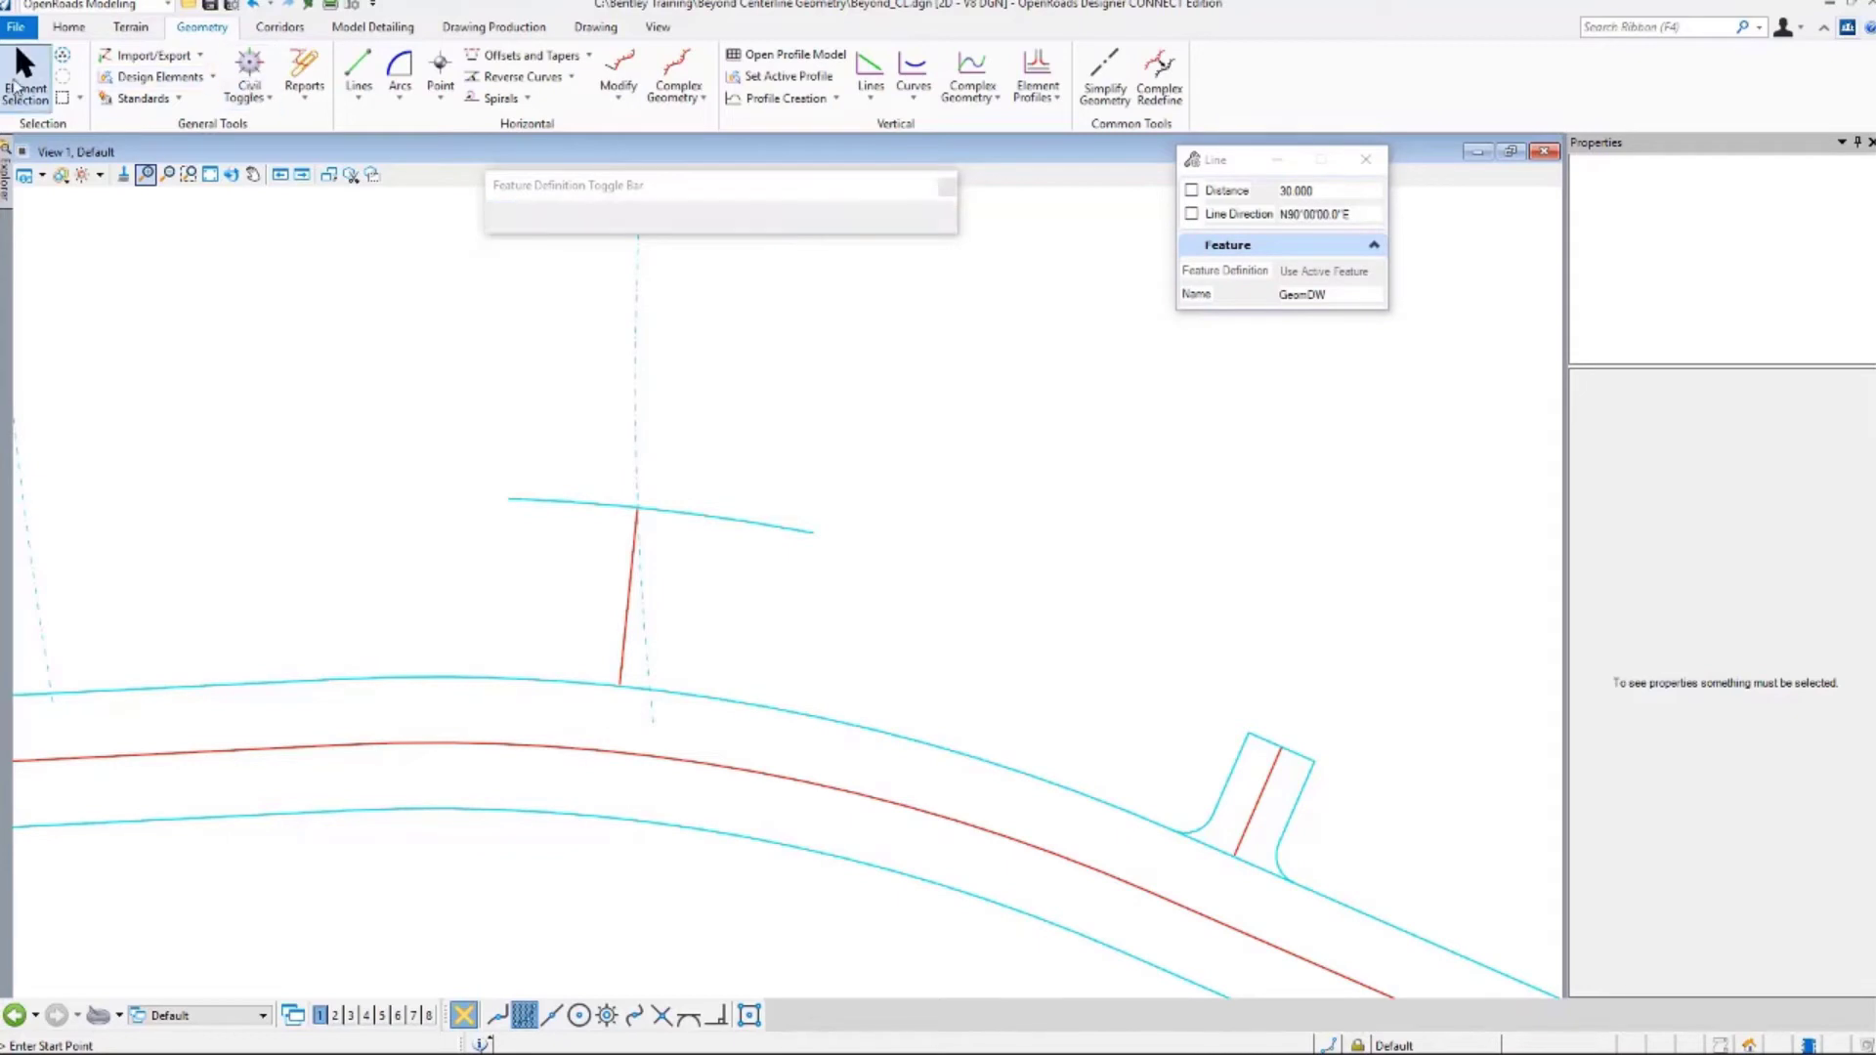
pyautogui.click(625, 628)
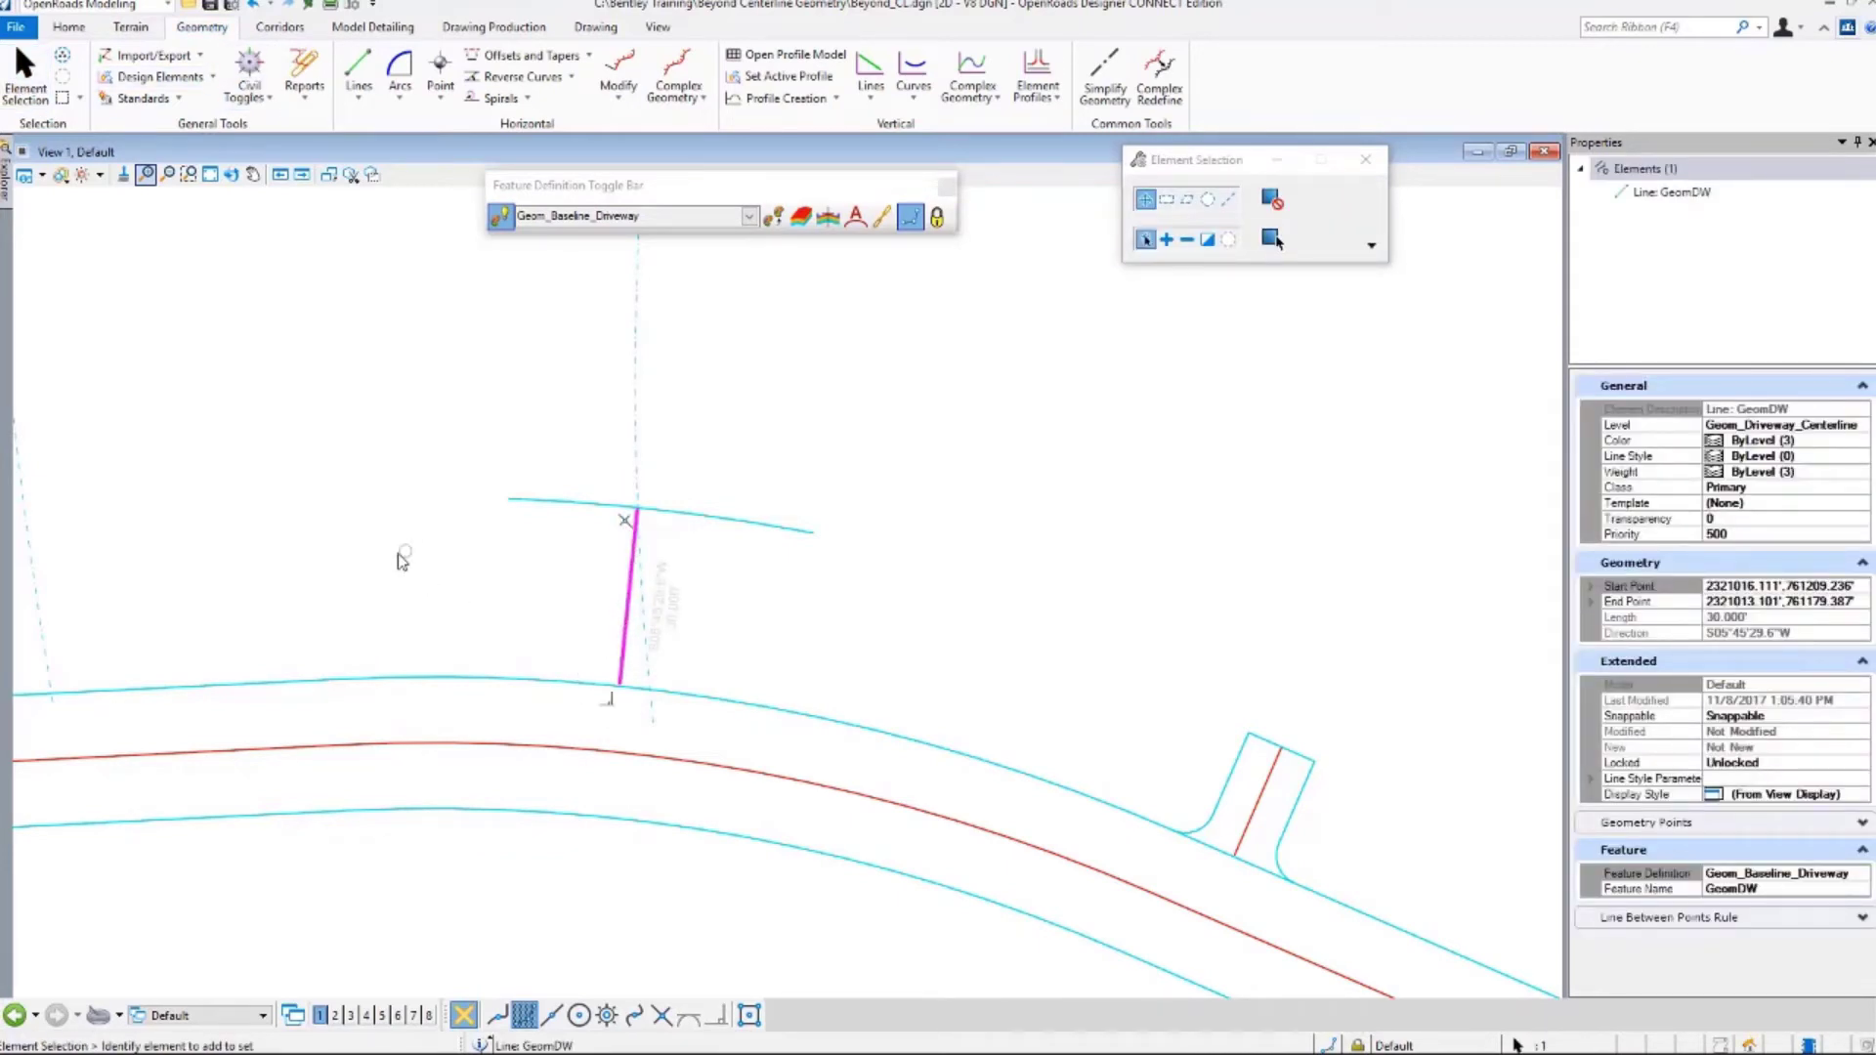
pyautogui.press('Escape')
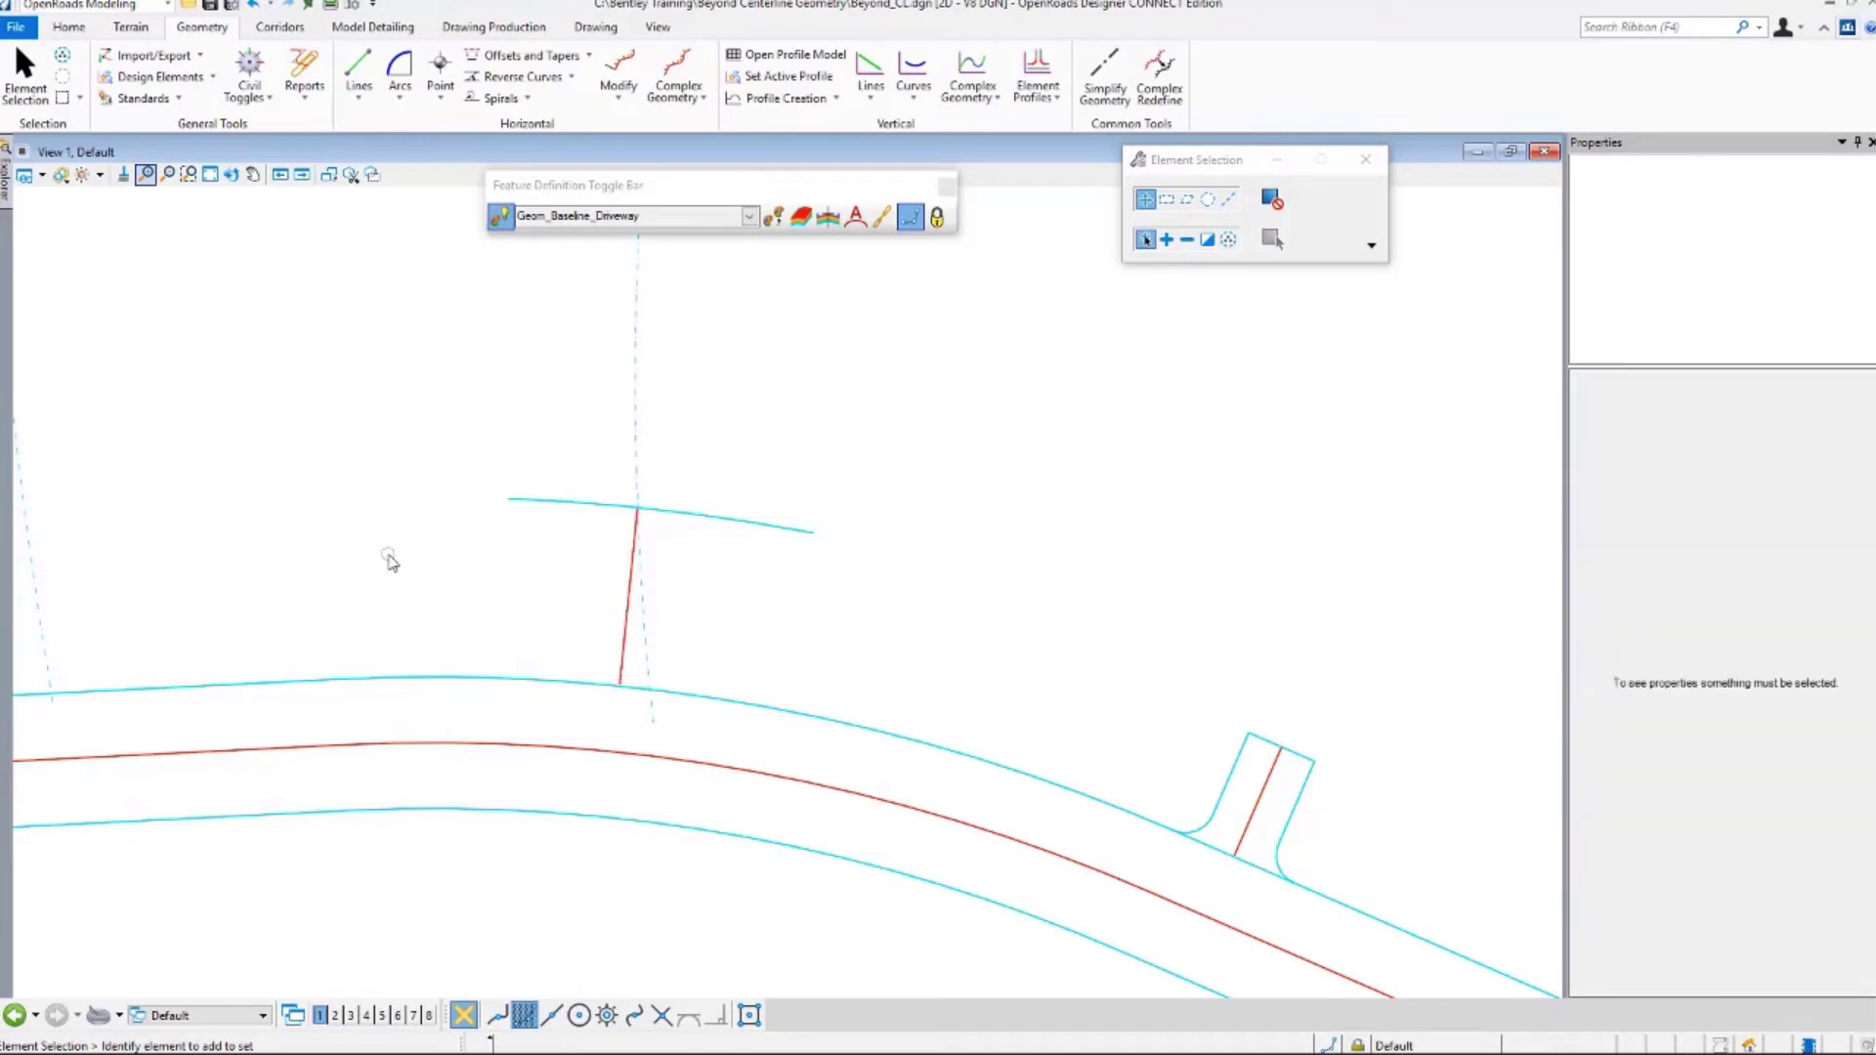
# Start Single Offset Entire Element and adopt the Road_EdgeOfPavement feature from the back line.
pyautogui.click(590, 55)
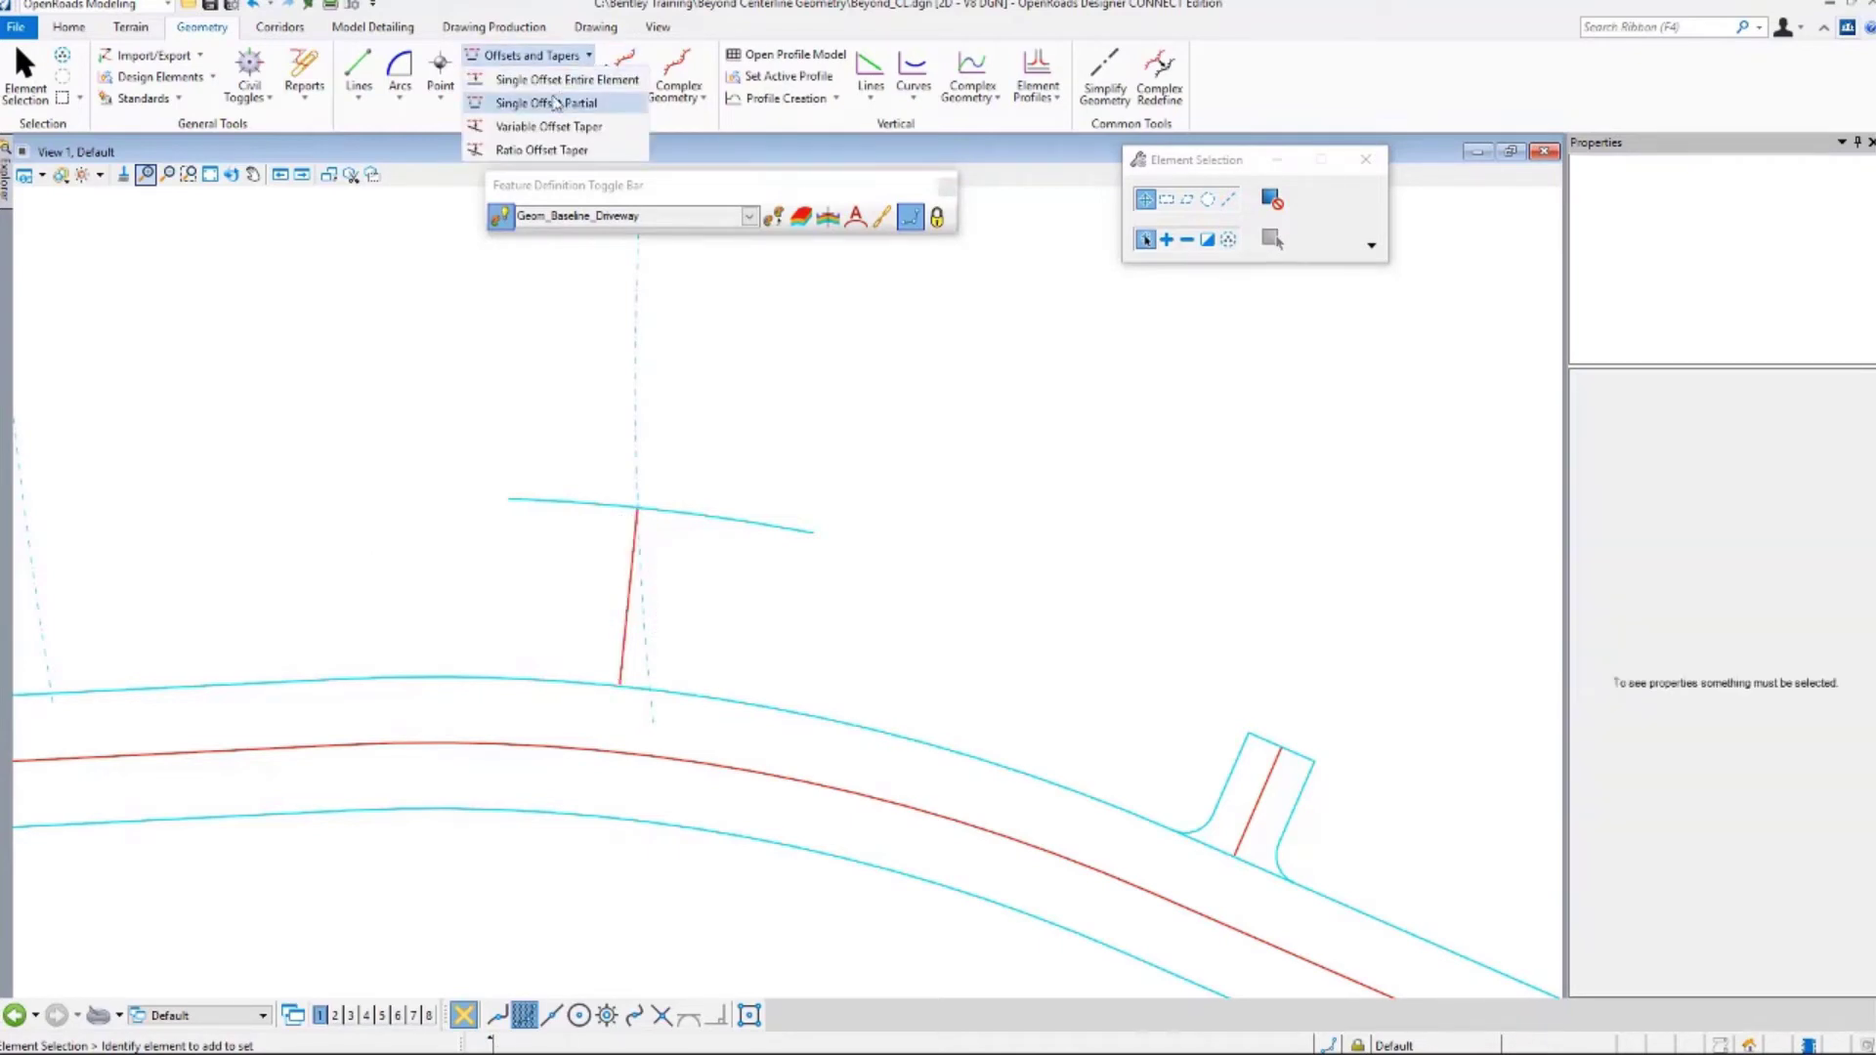
pyautogui.click(553, 80)
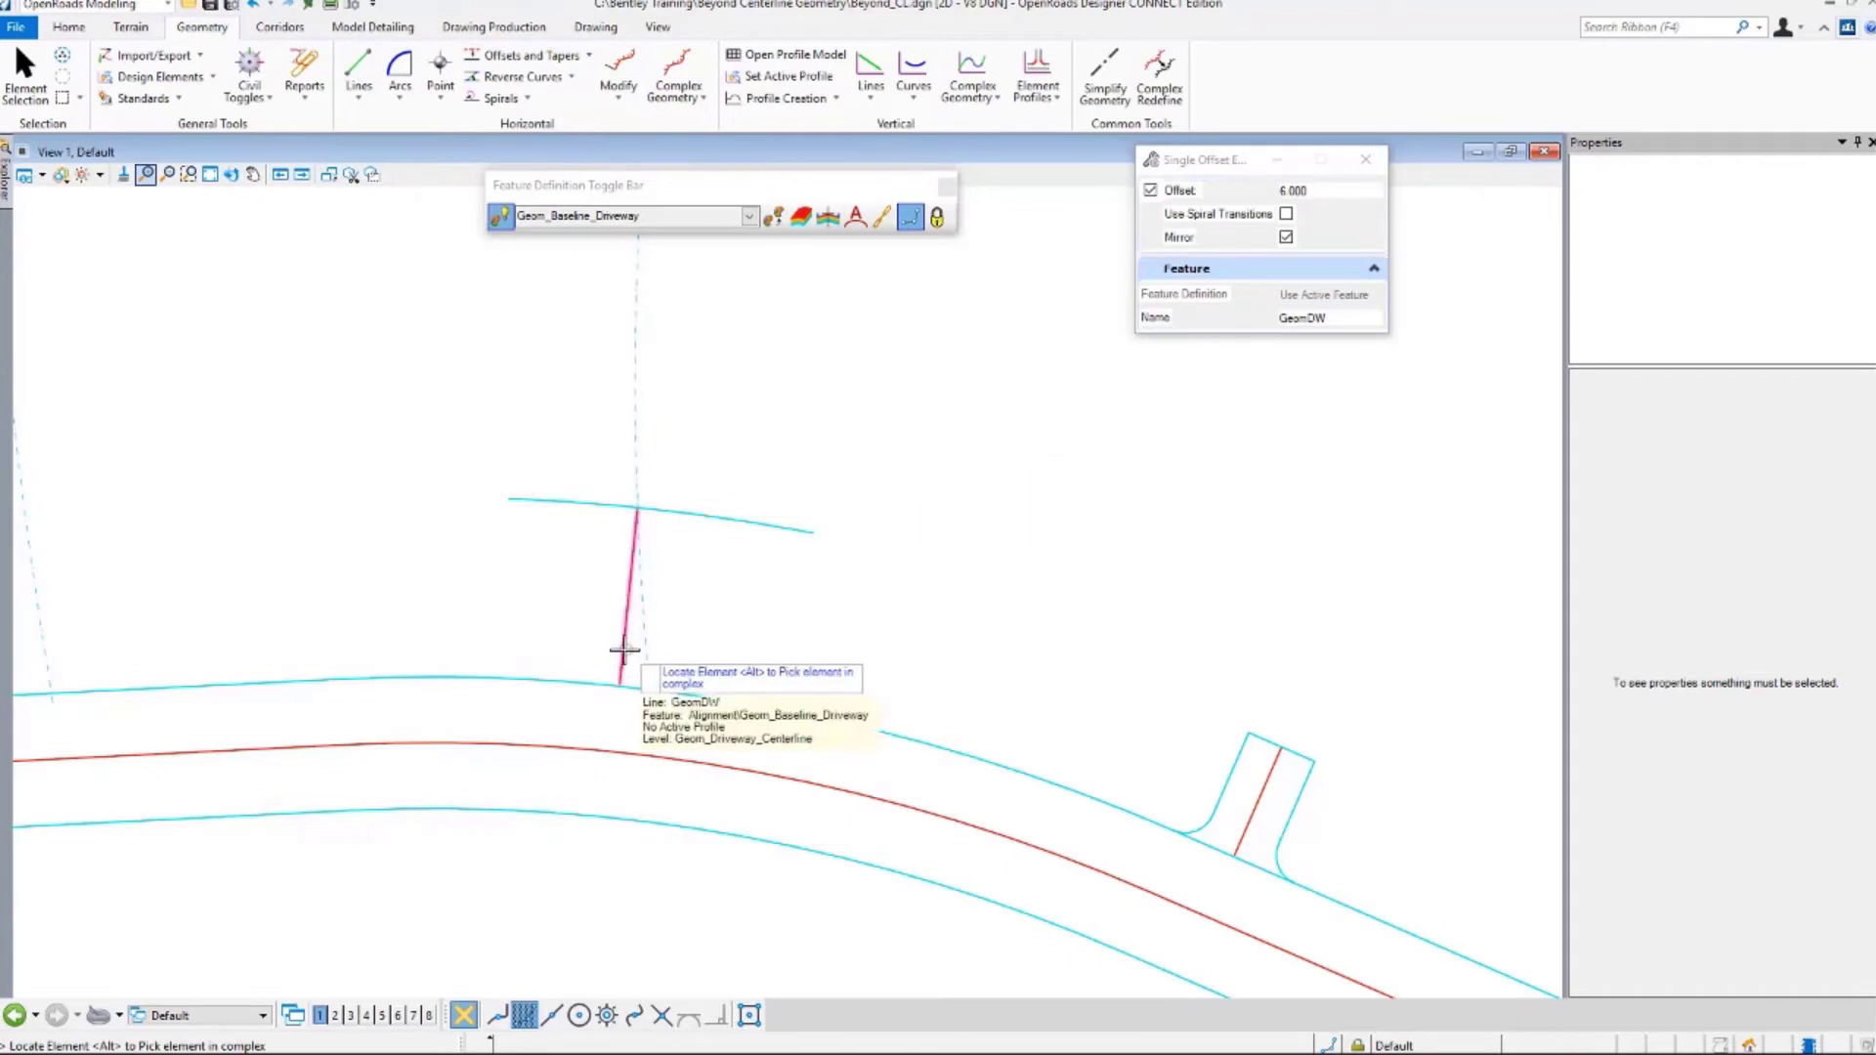
pyautogui.click(767, 223)
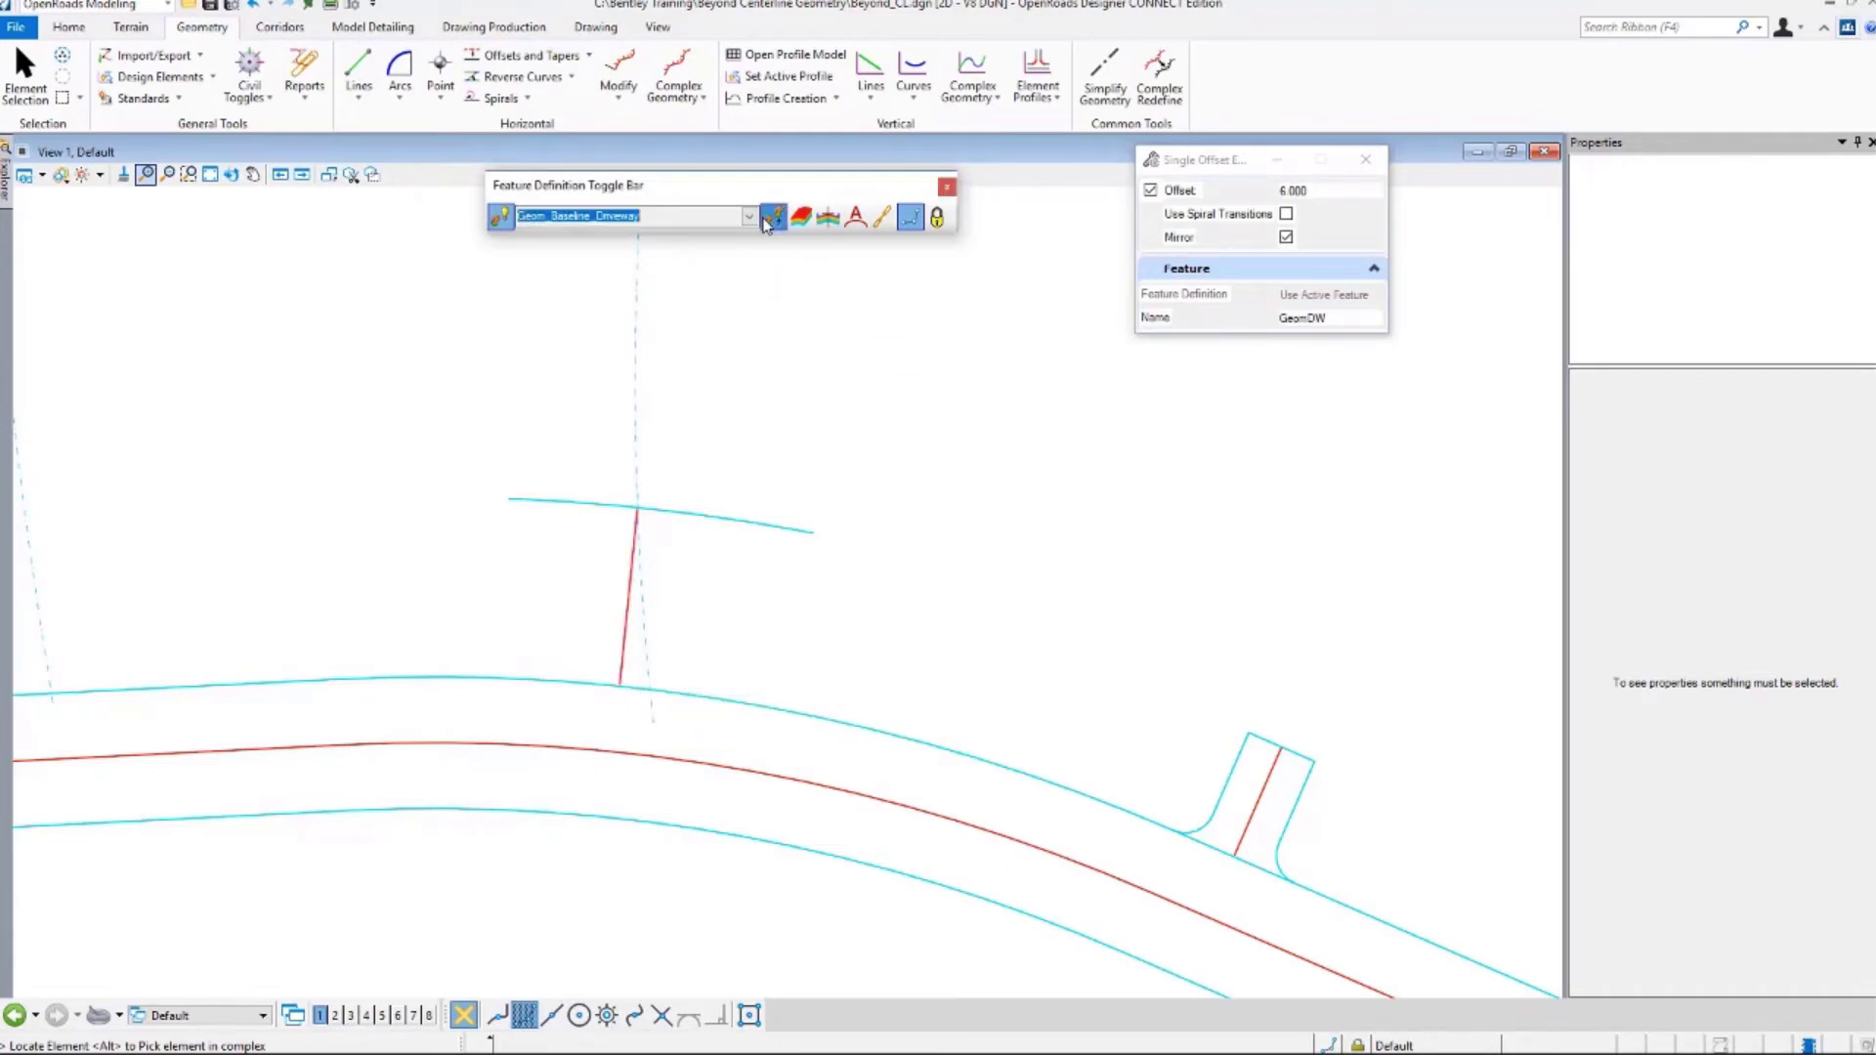
pyautogui.click(758, 521)
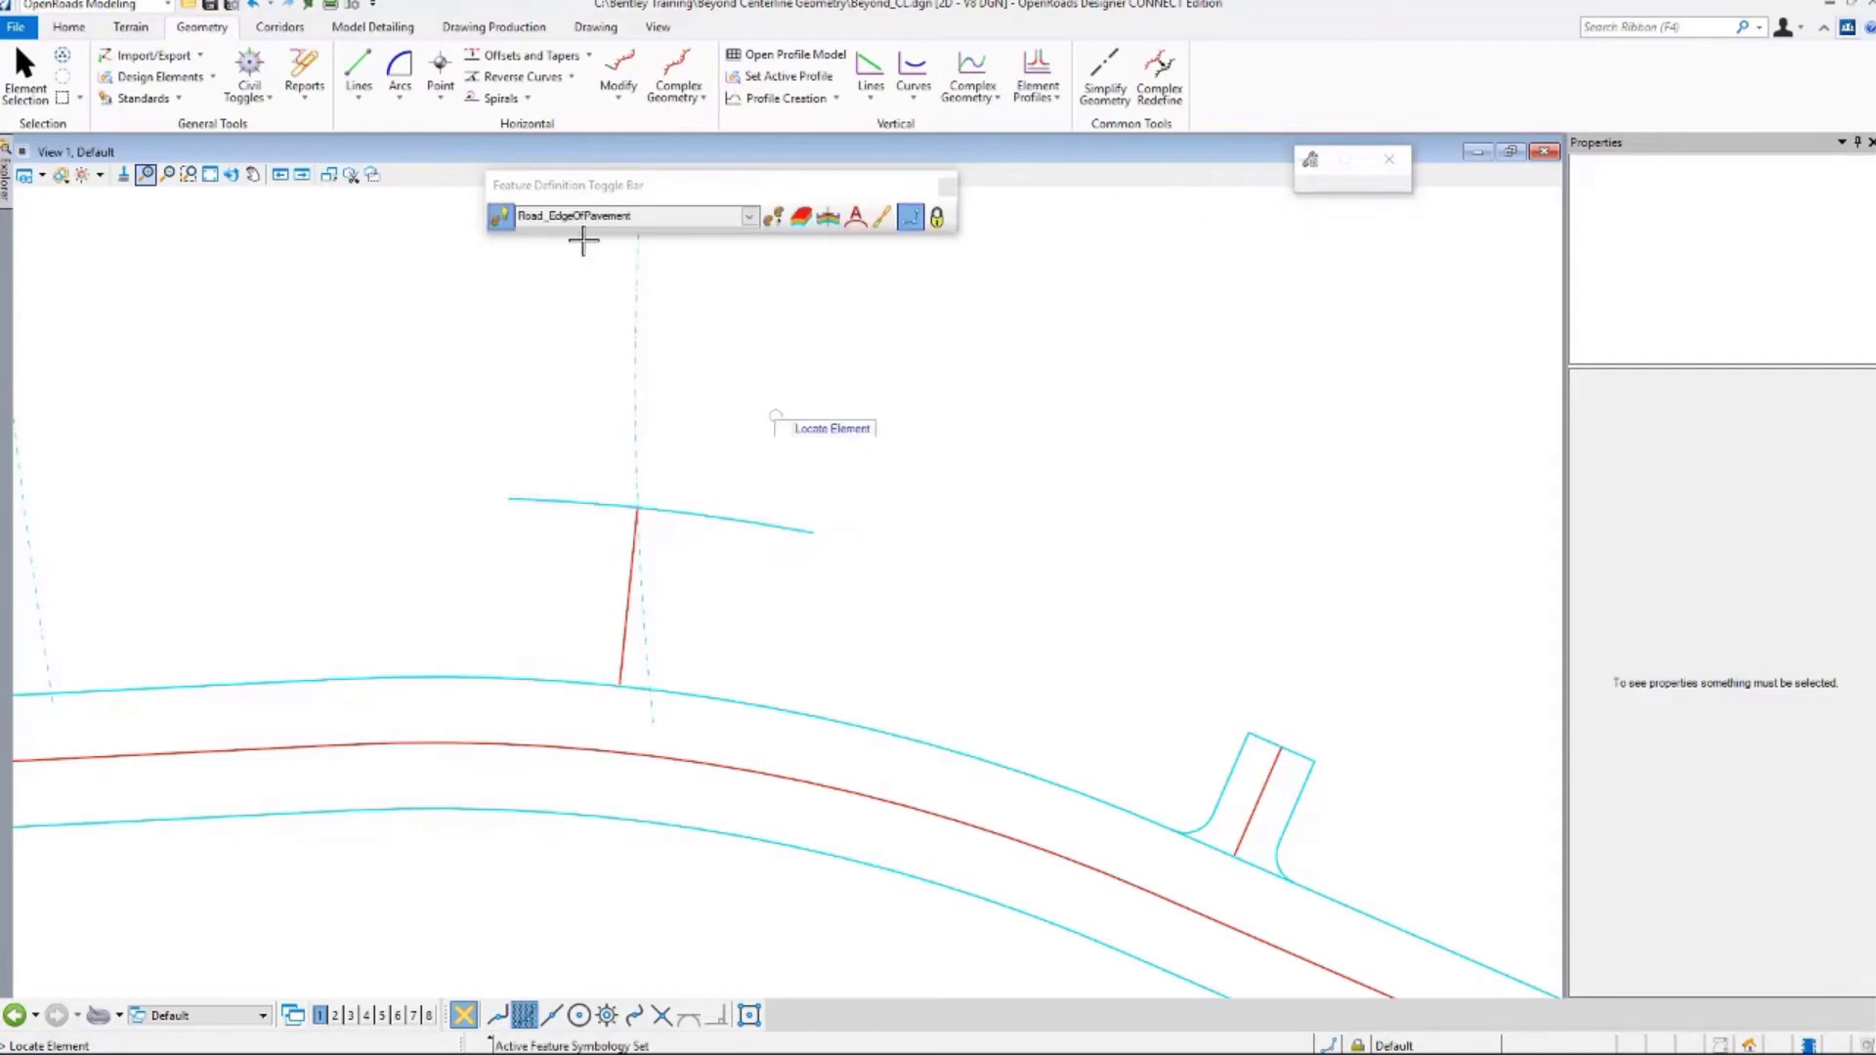
# Offset the new driveway centerline 6 ft to each side with Mirror on.
pyautogui.click(532, 59)
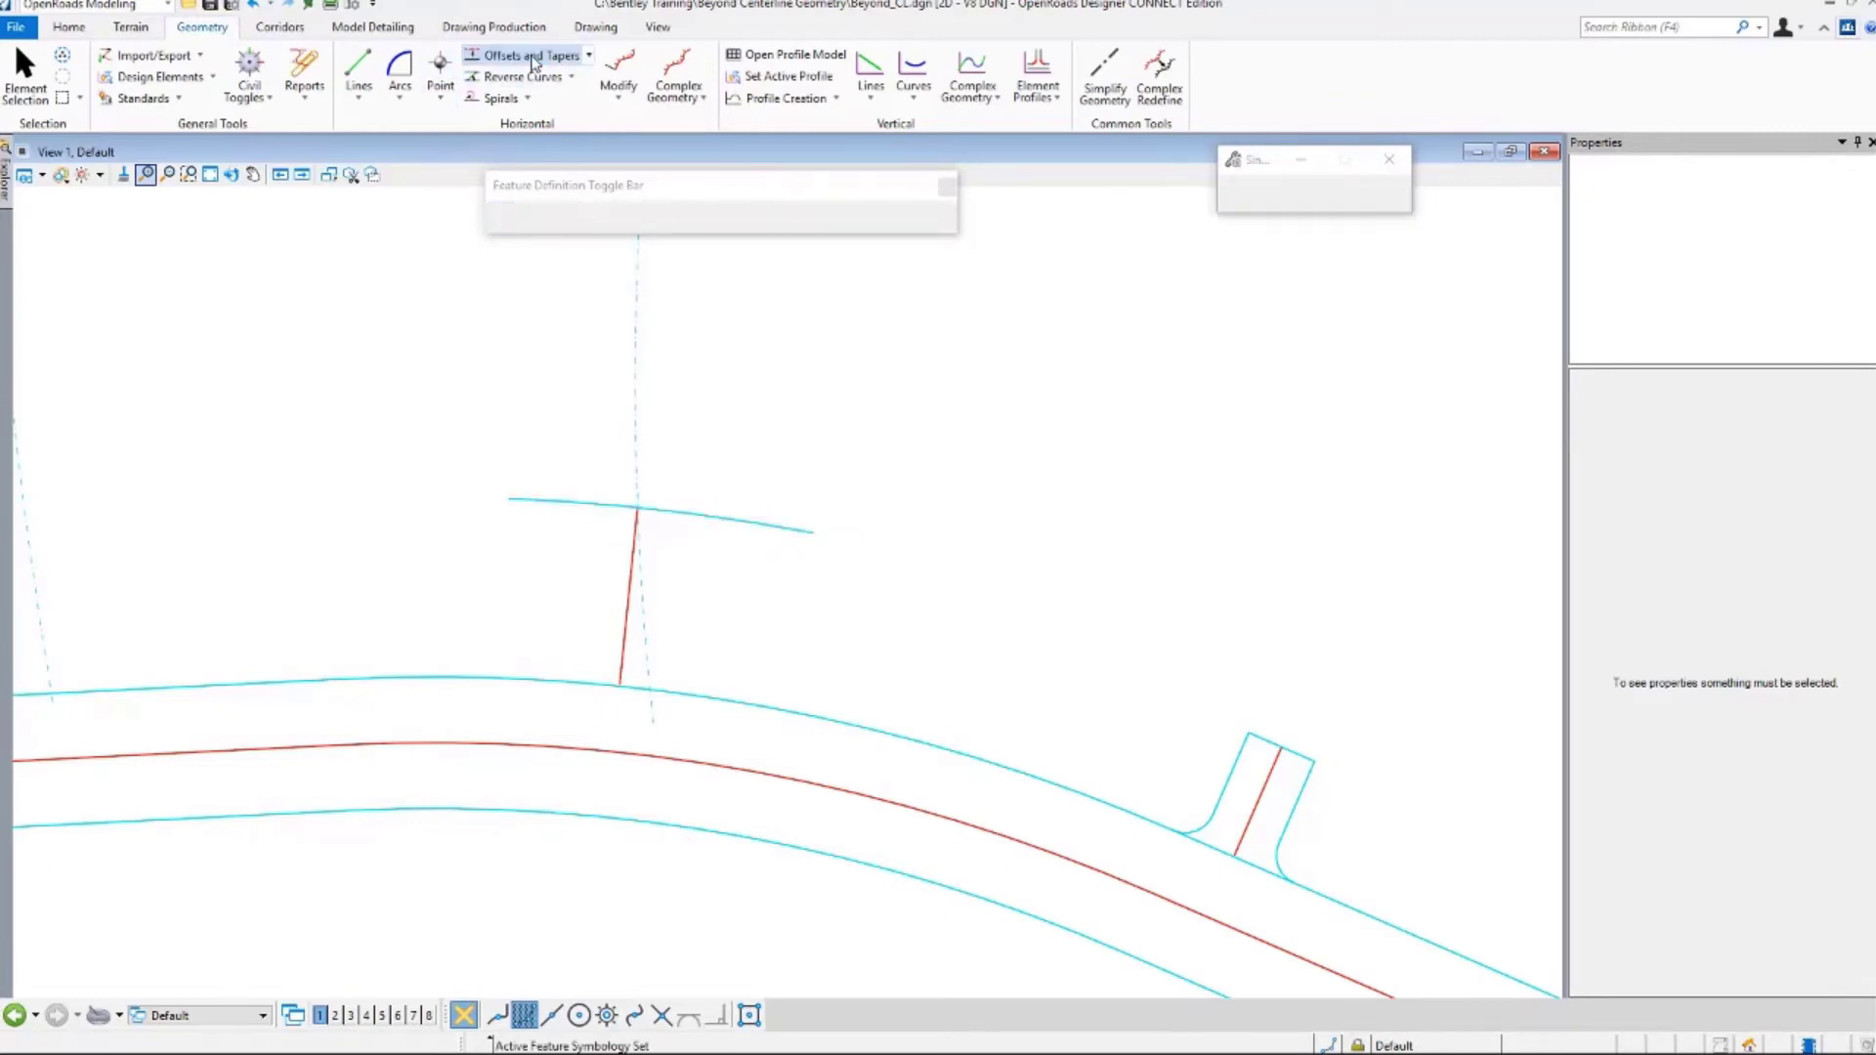
pyautogui.click(622, 637)
pyautogui.click(603, 635)
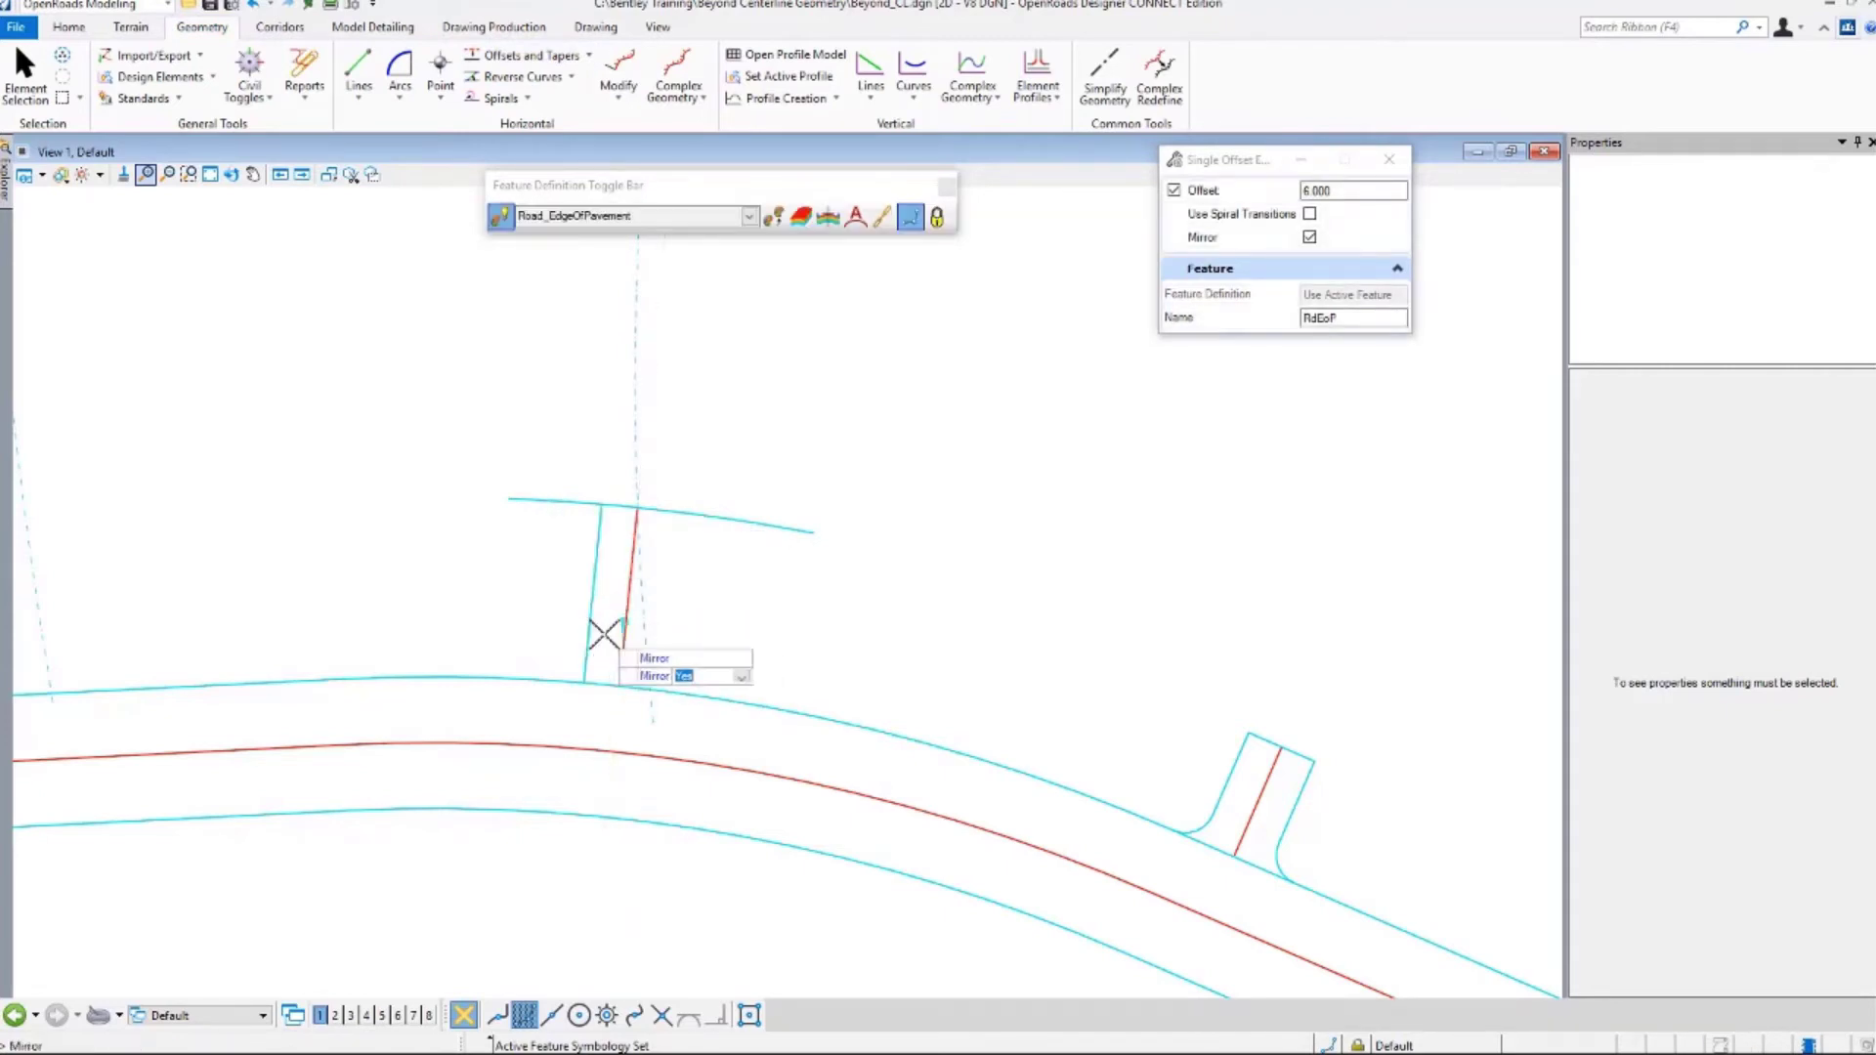
pyautogui.click(604, 635)
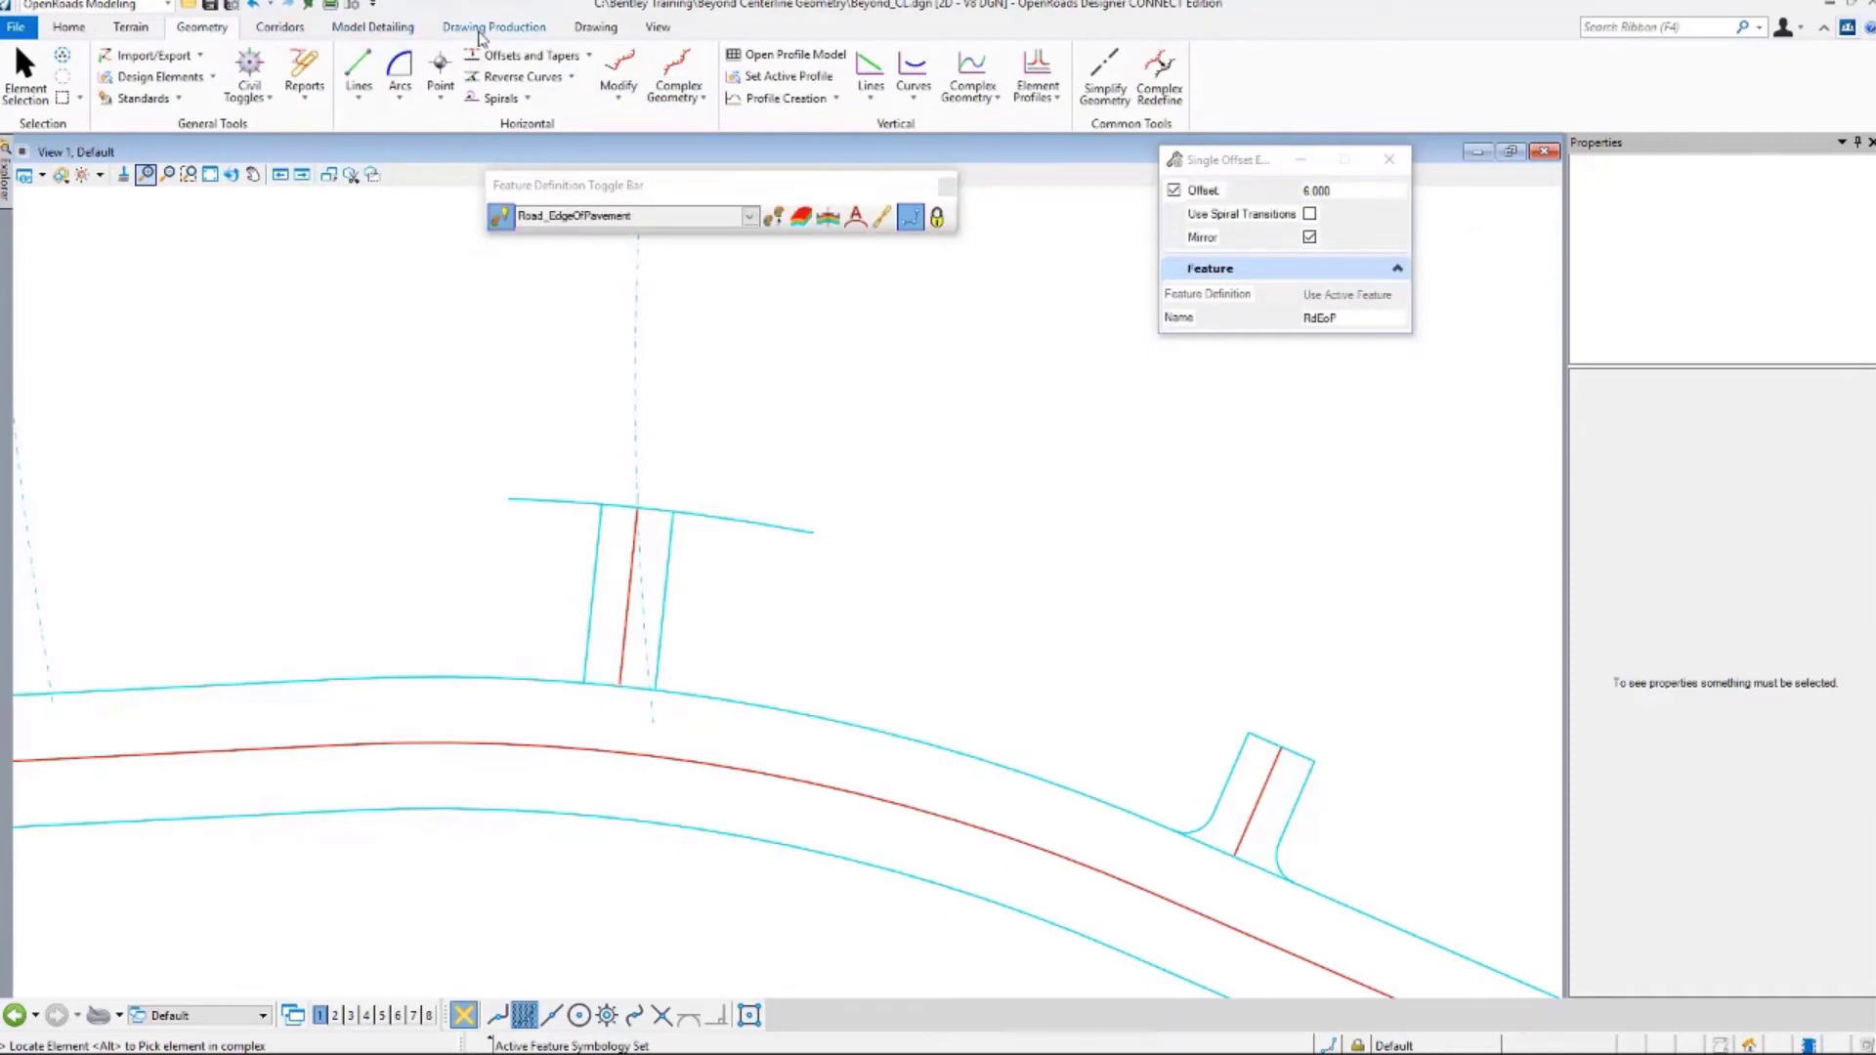
# Trim the second driveway's back line to meet its left and right edge lines.
pyautogui.click(571, 33)
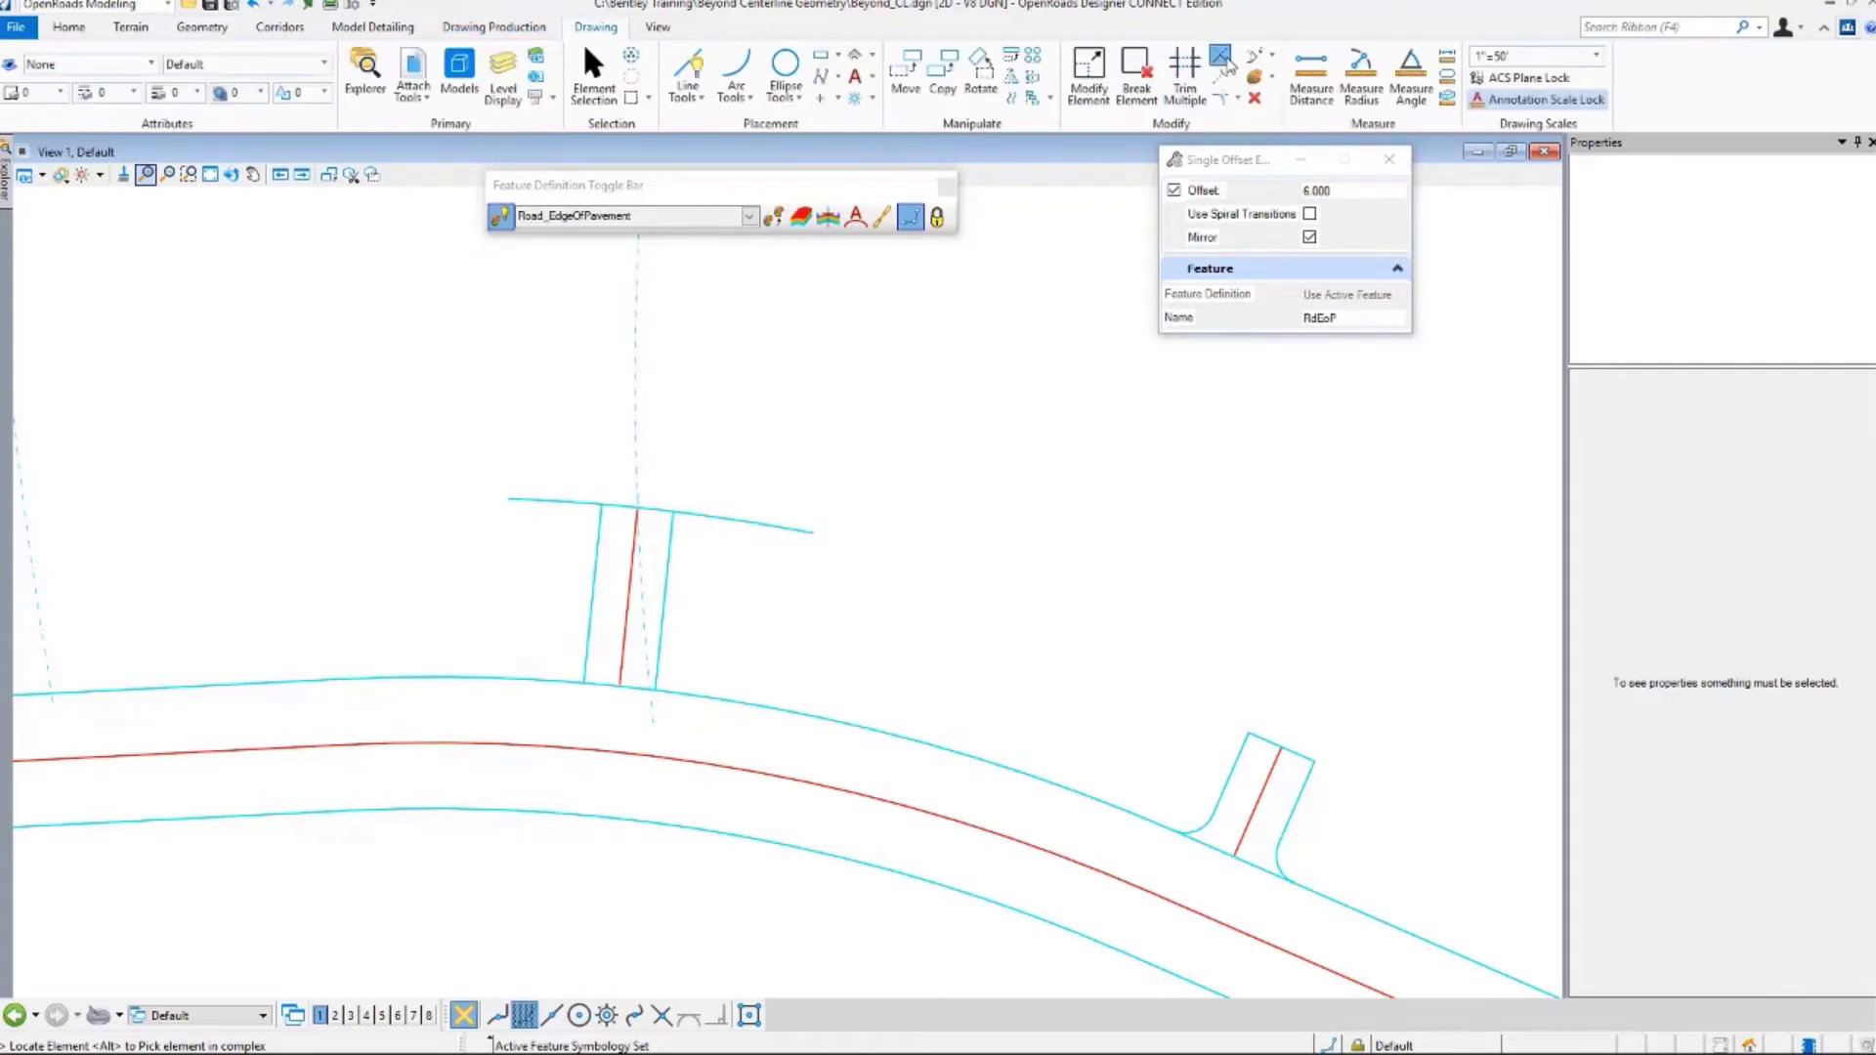
pyautogui.click(1222, 59)
pyautogui.click(592, 535)
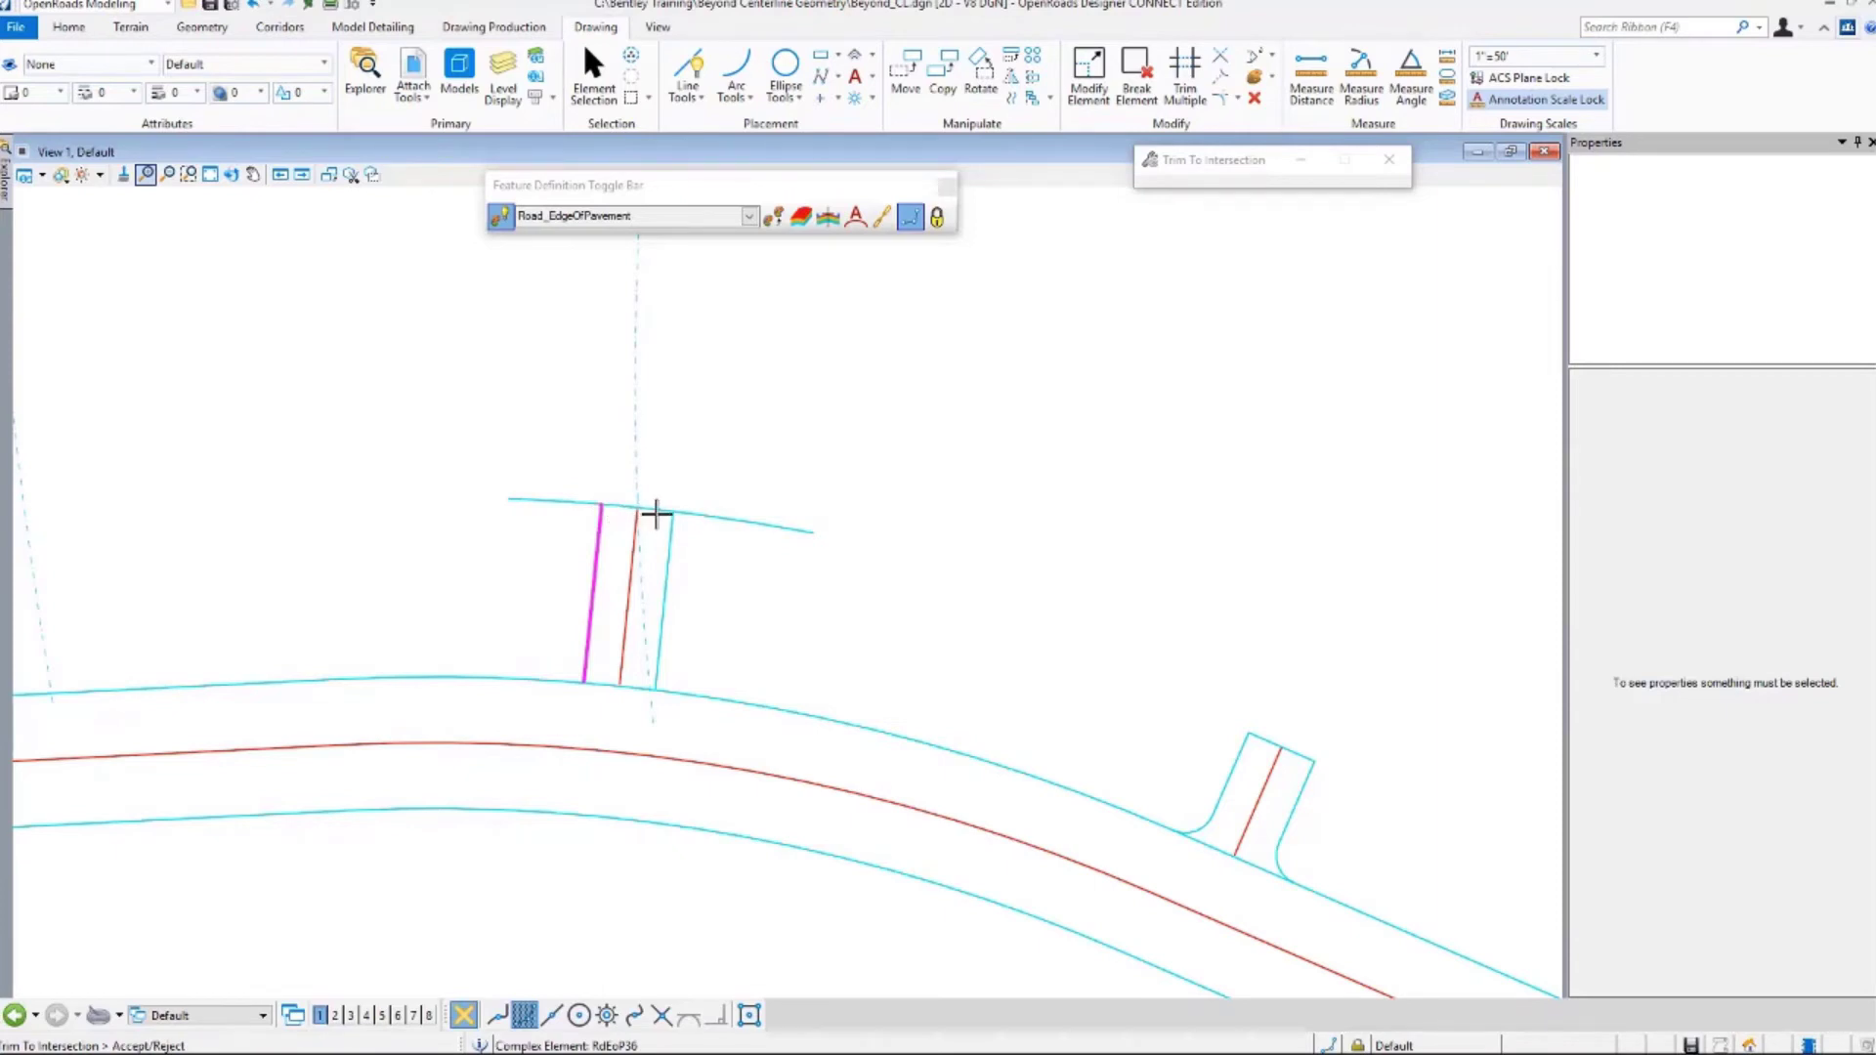
pyautogui.click(656, 513)
pyautogui.click(657, 511)
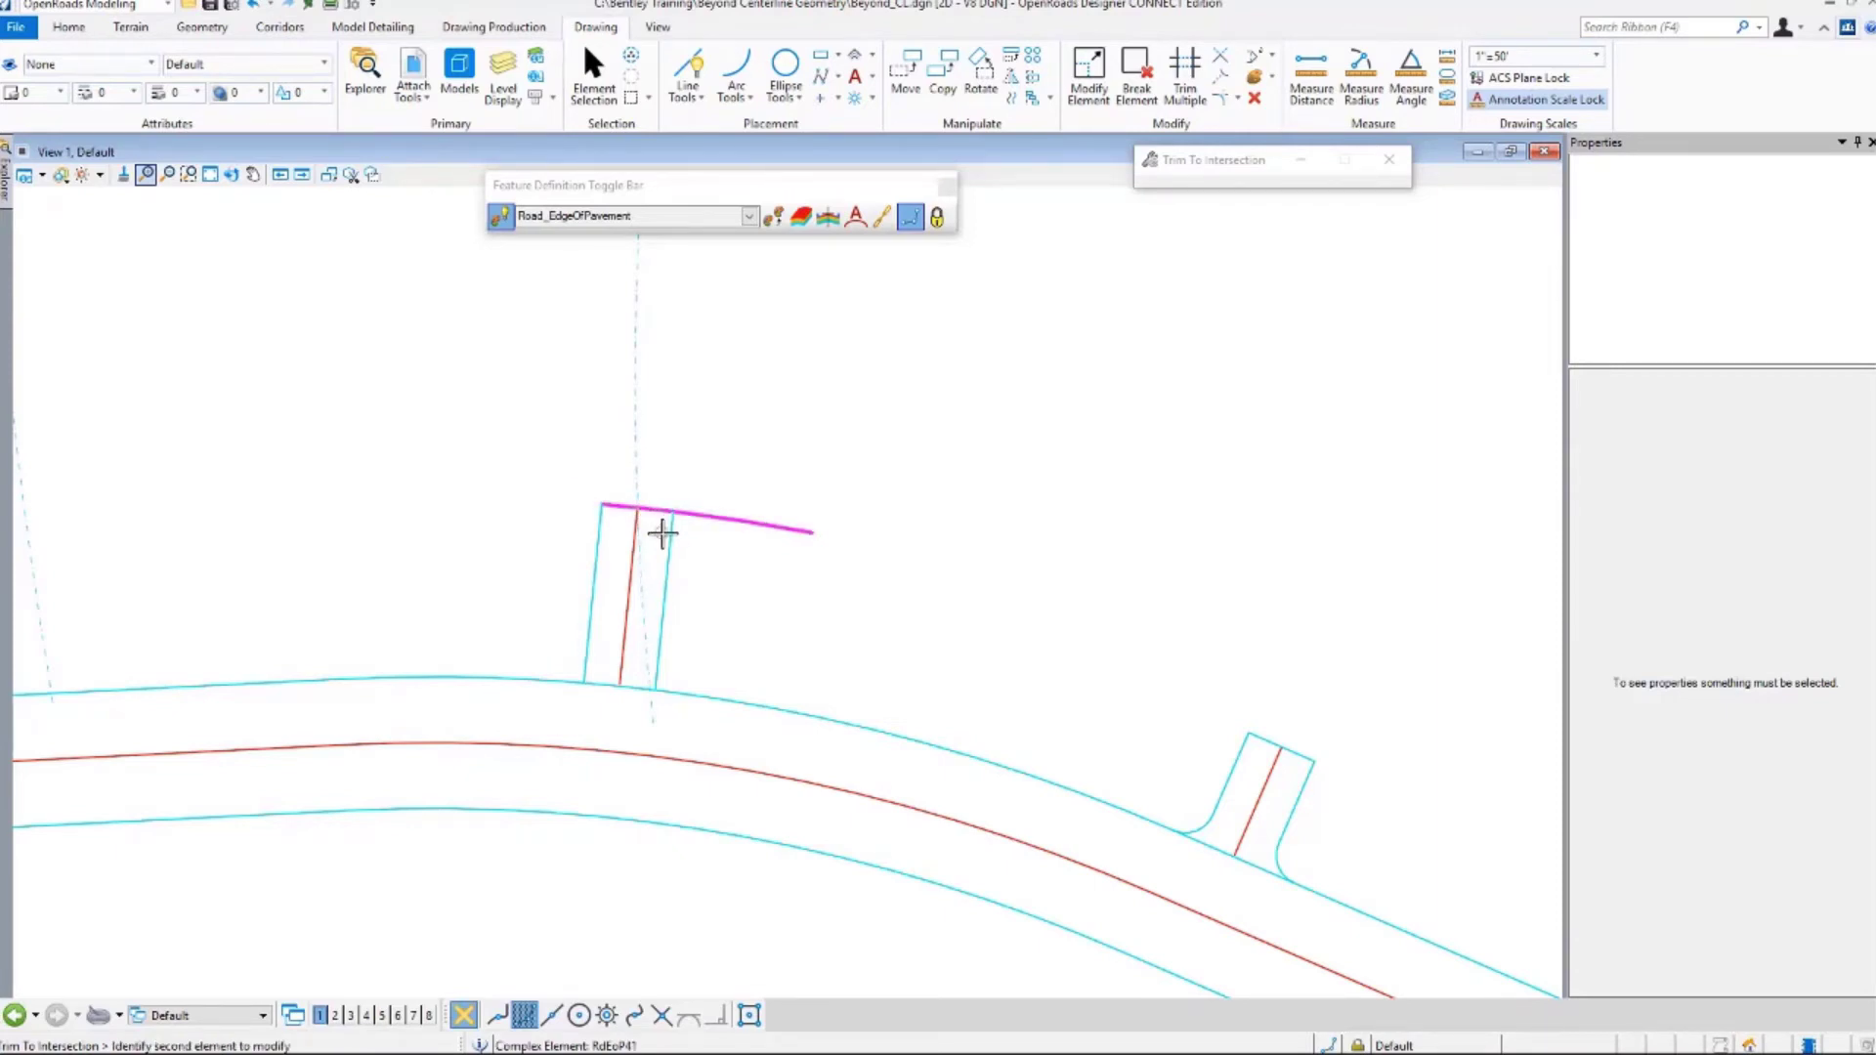
pyautogui.click(668, 535)
pyautogui.click(677, 439)
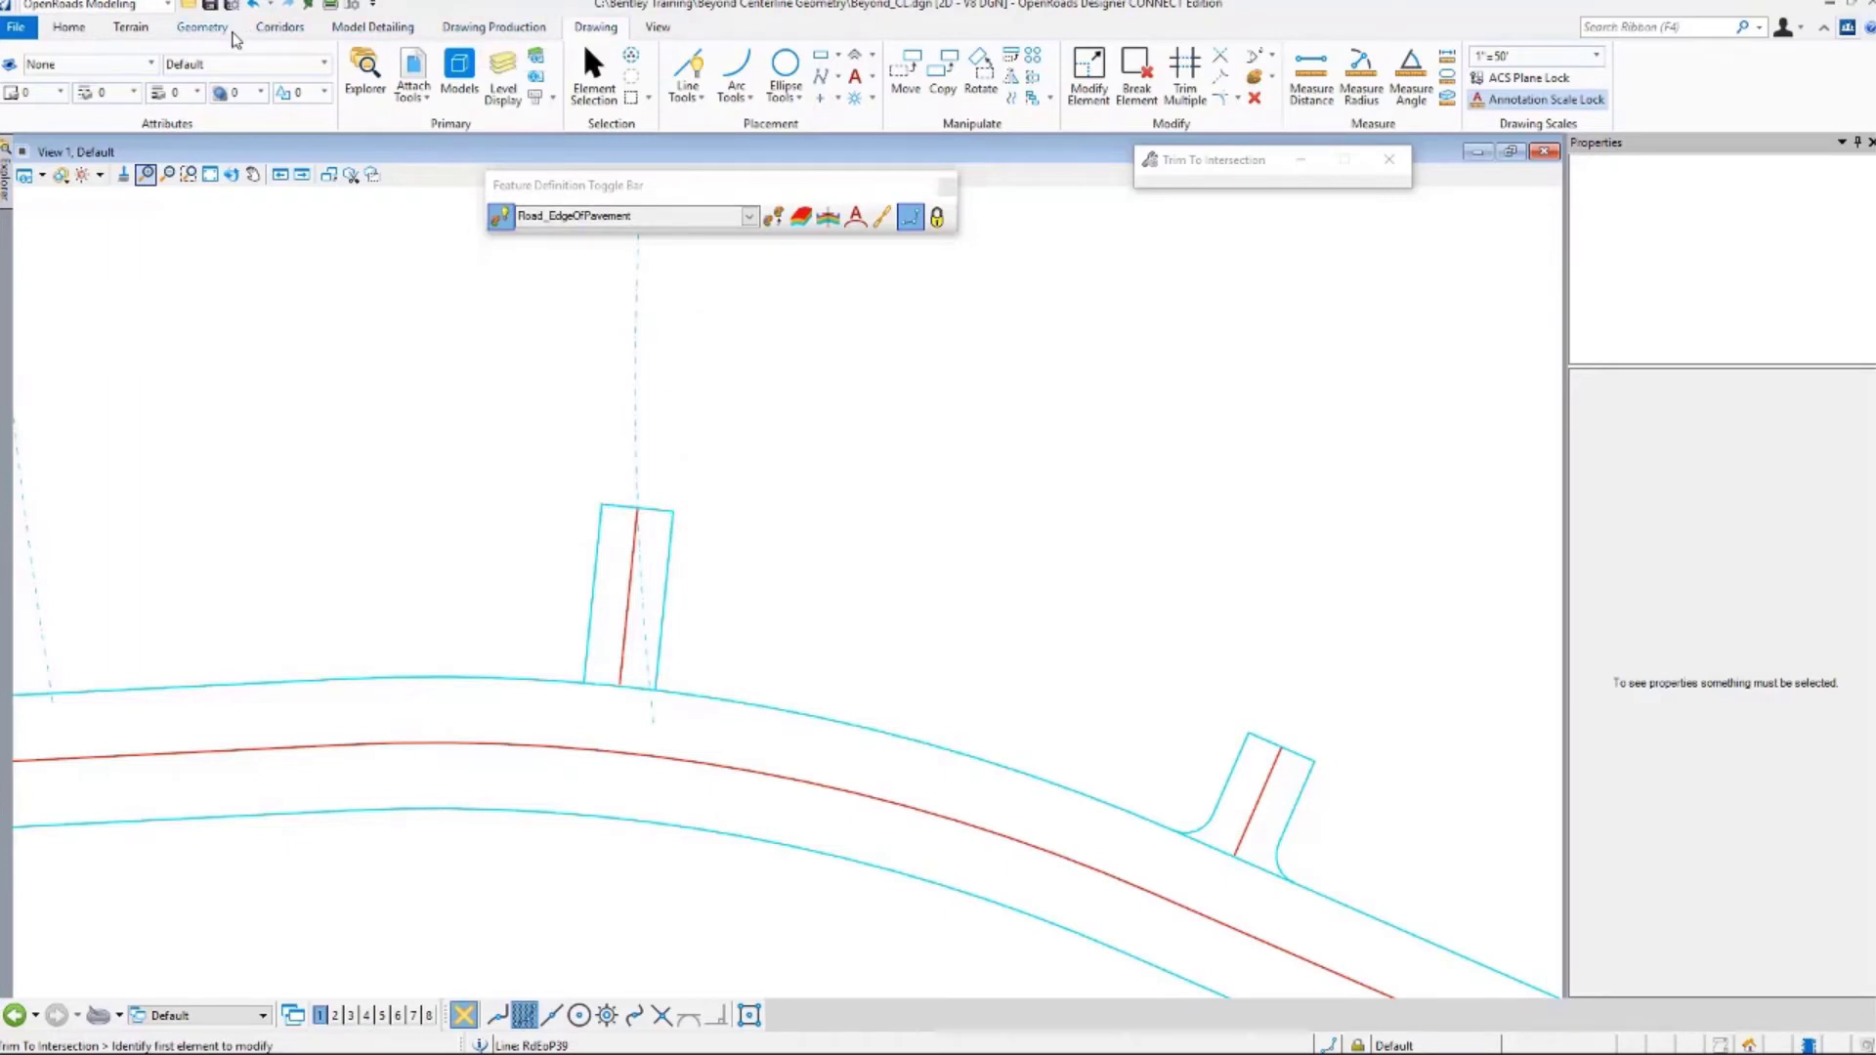
pyautogui.click(220, 31)
pyautogui.click(402, 64)
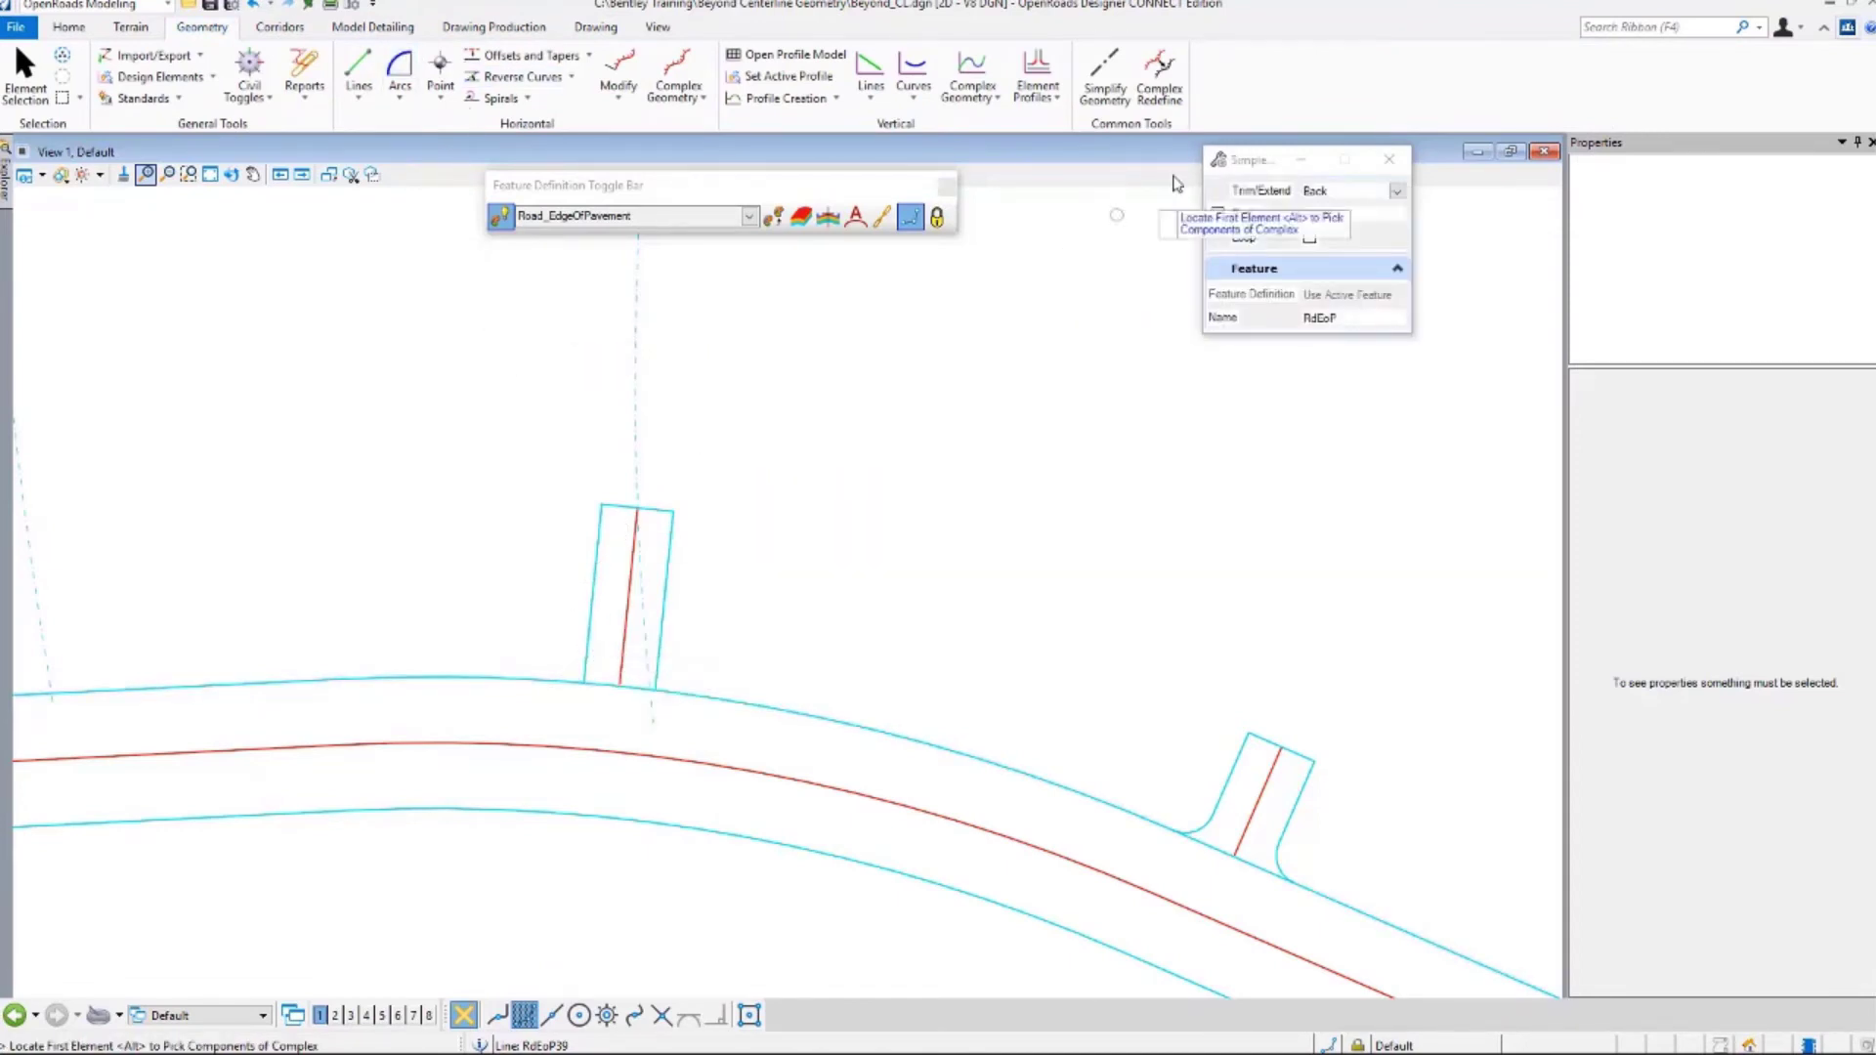
# Fillet the driveway's left and right edges into the road edge with 5' radius arcs.
pyautogui.click(584, 649)
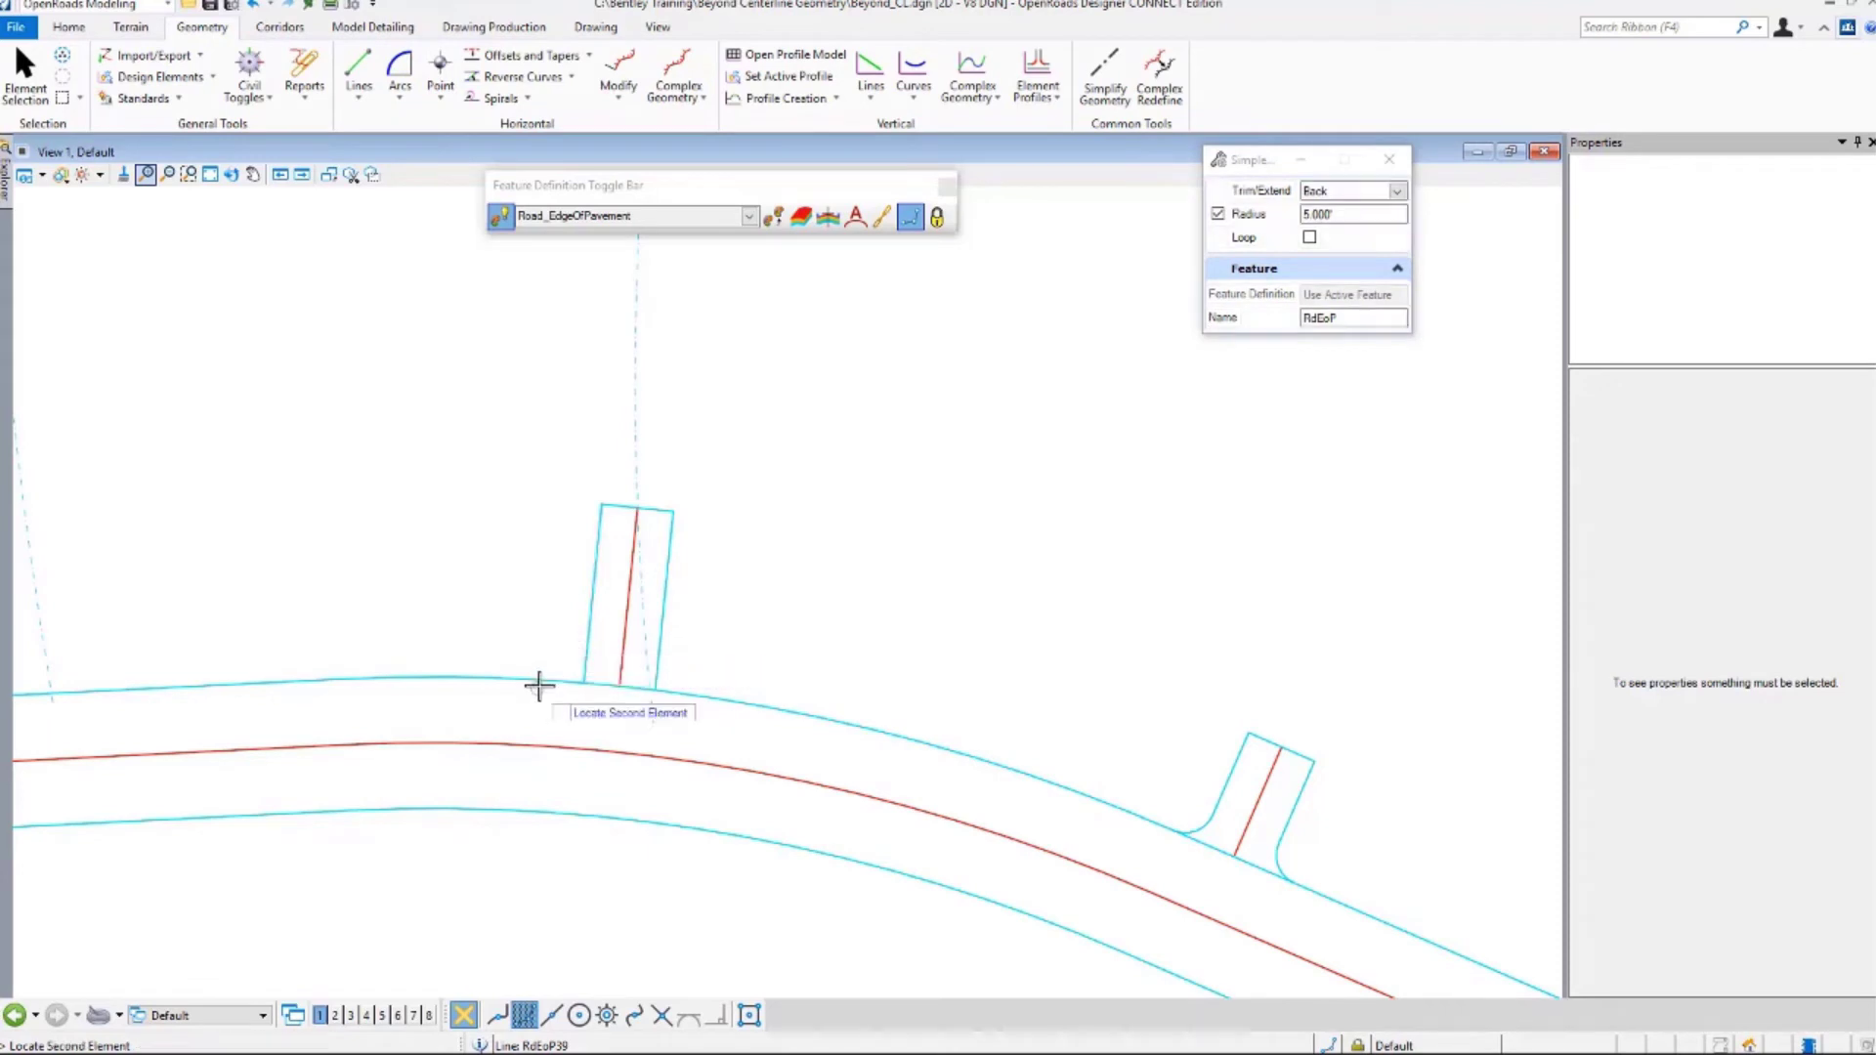
pyautogui.click(544, 676)
pyautogui.click(489, 547)
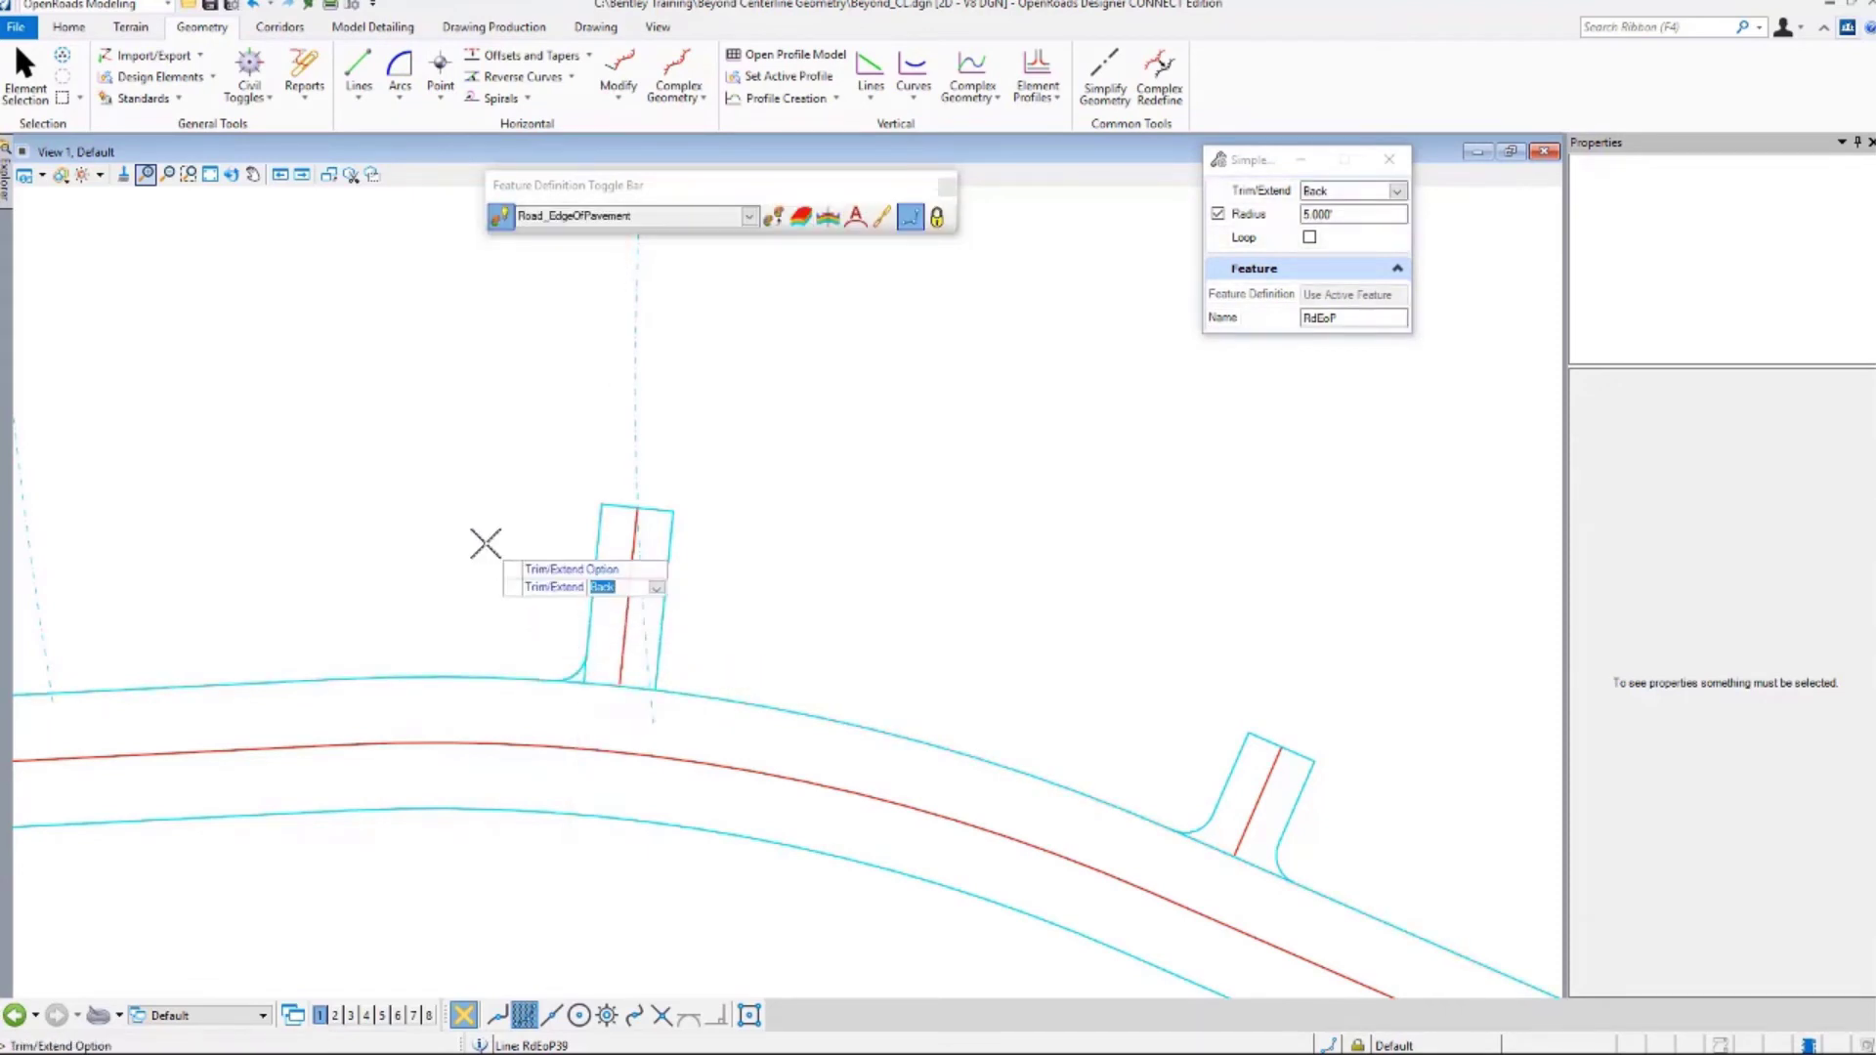
pyautogui.click(476, 534)
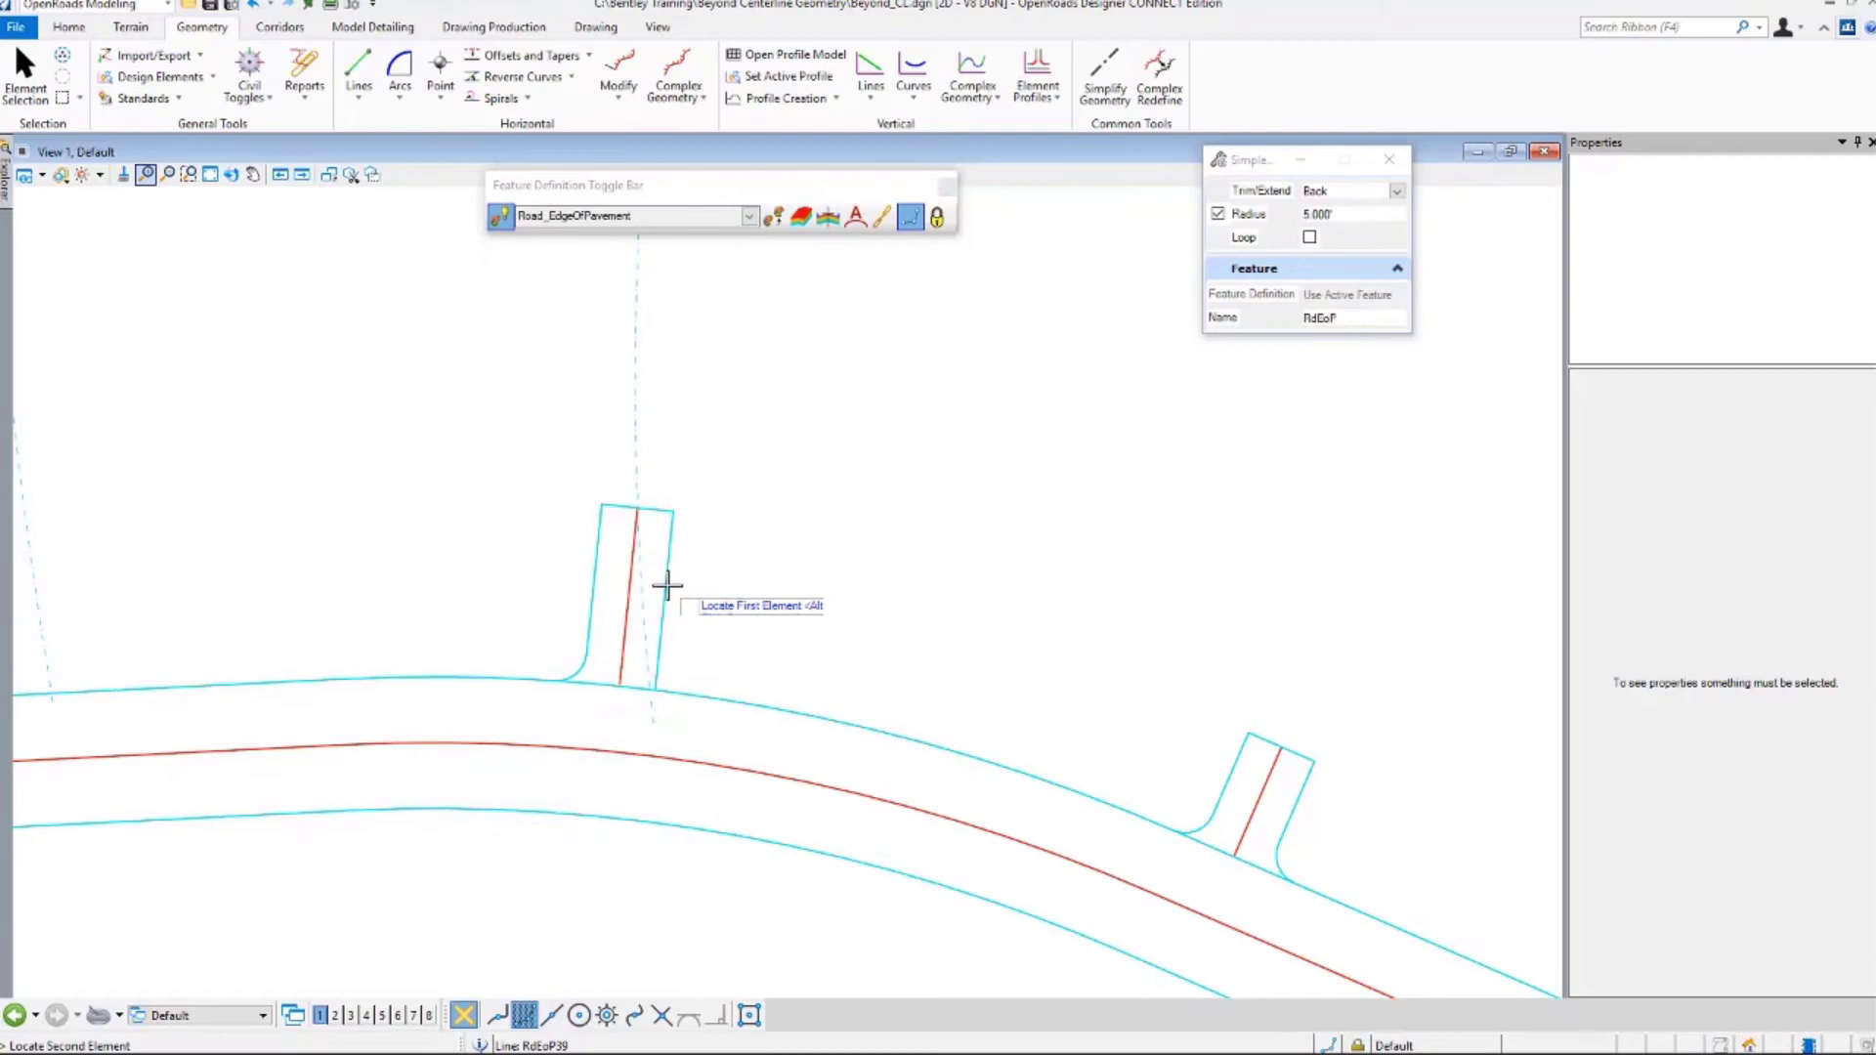
pyautogui.click(664, 586)
pyautogui.click(689, 690)
pyautogui.click(761, 595)
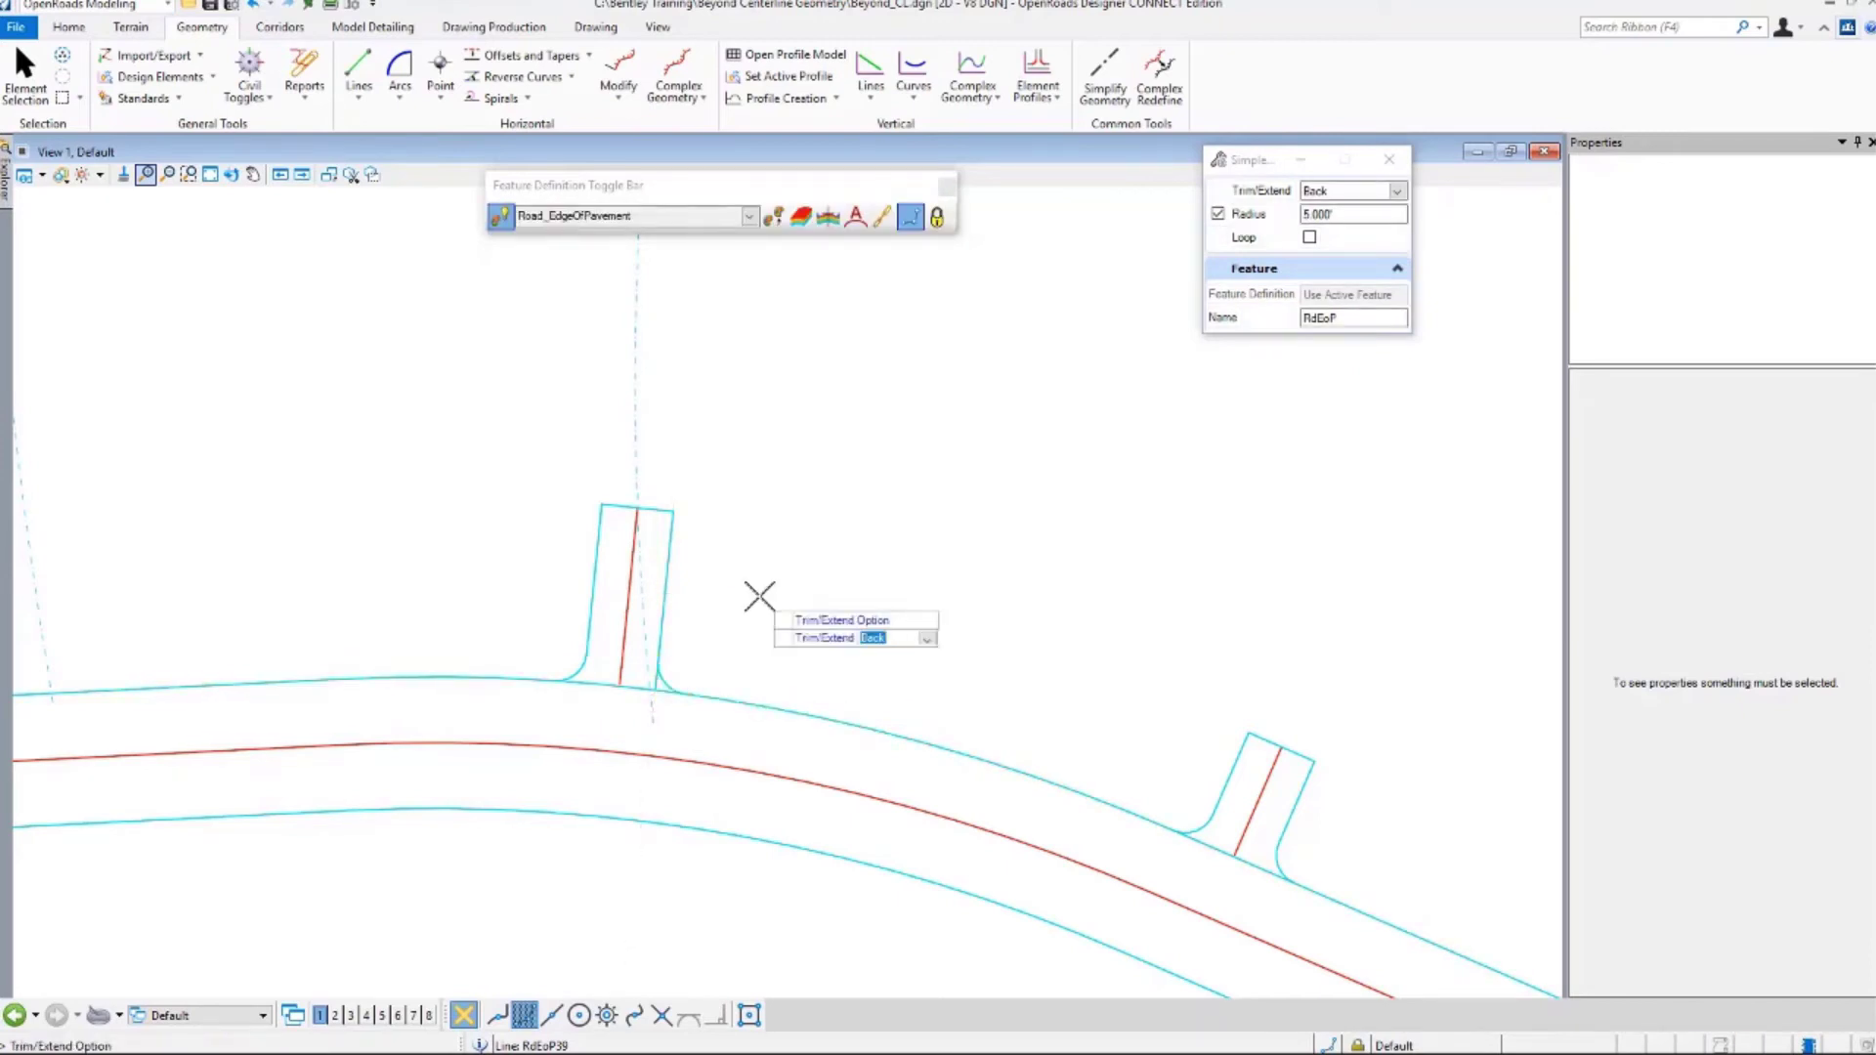
pyautogui.click(759, 595)
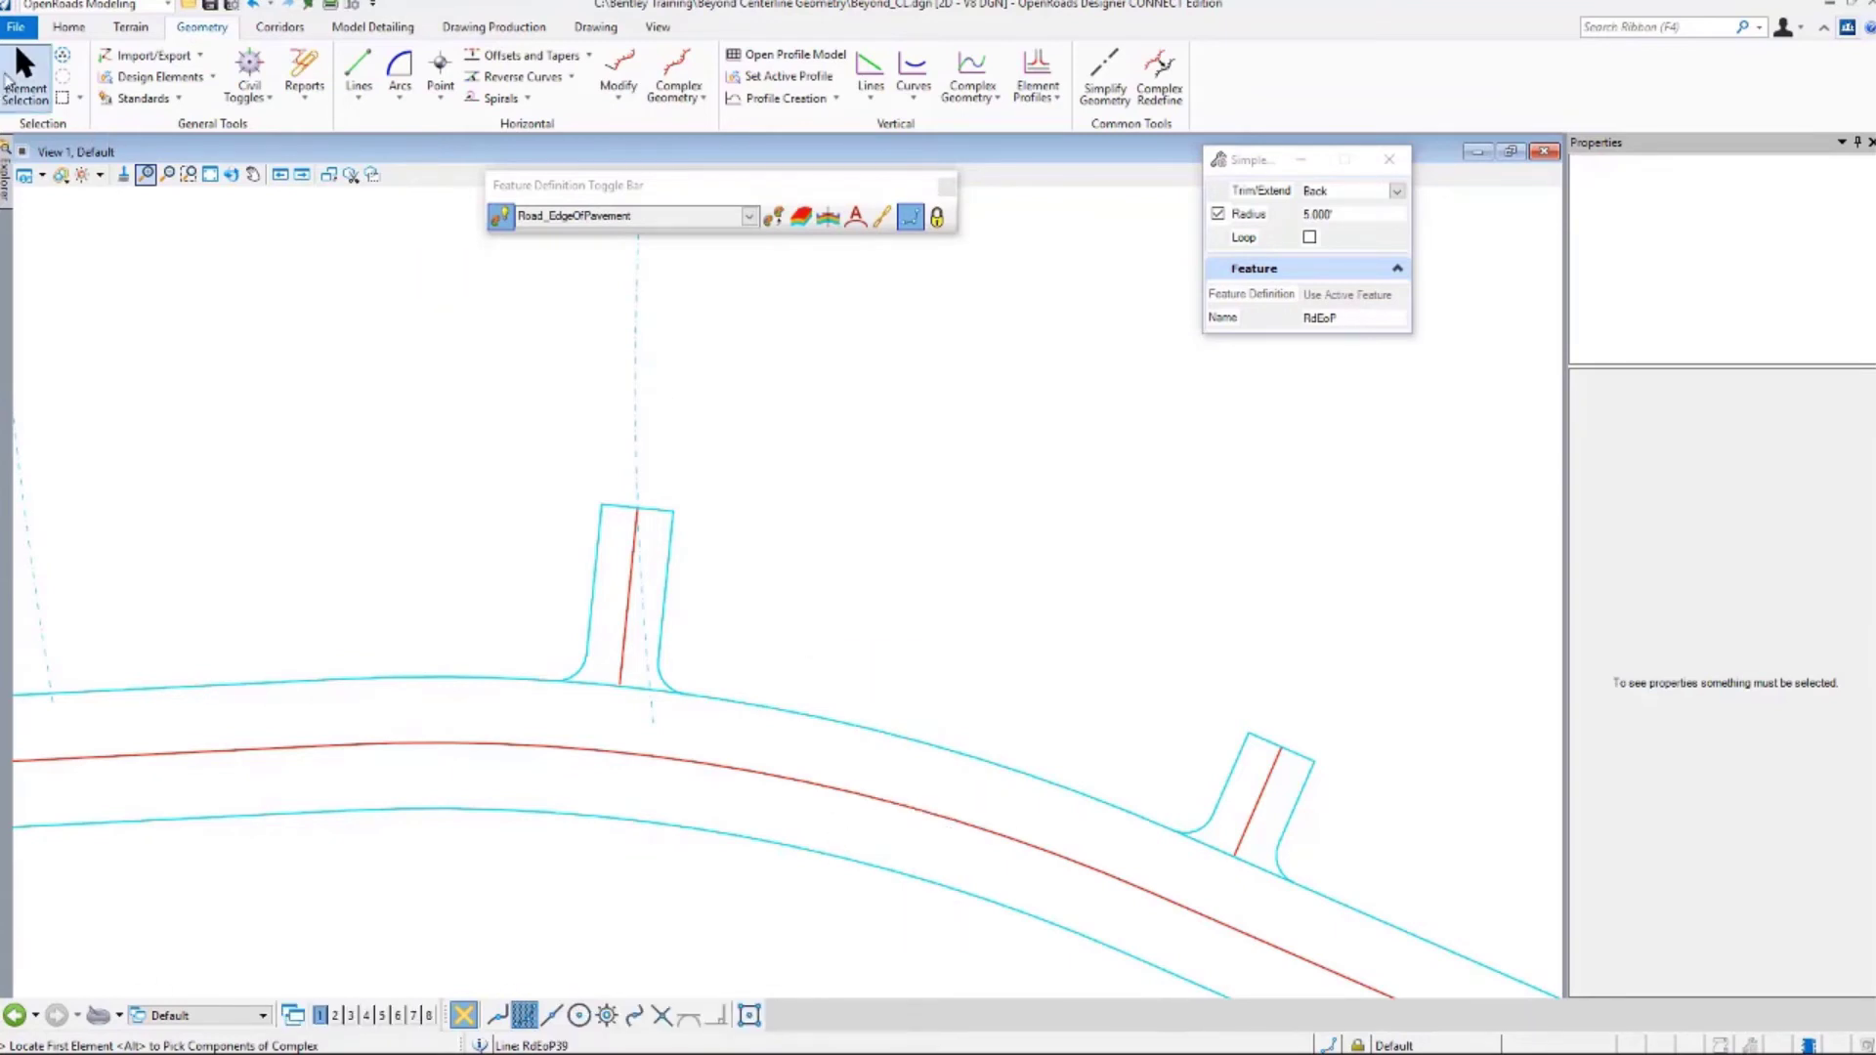
pyautogui.click(8, 80)
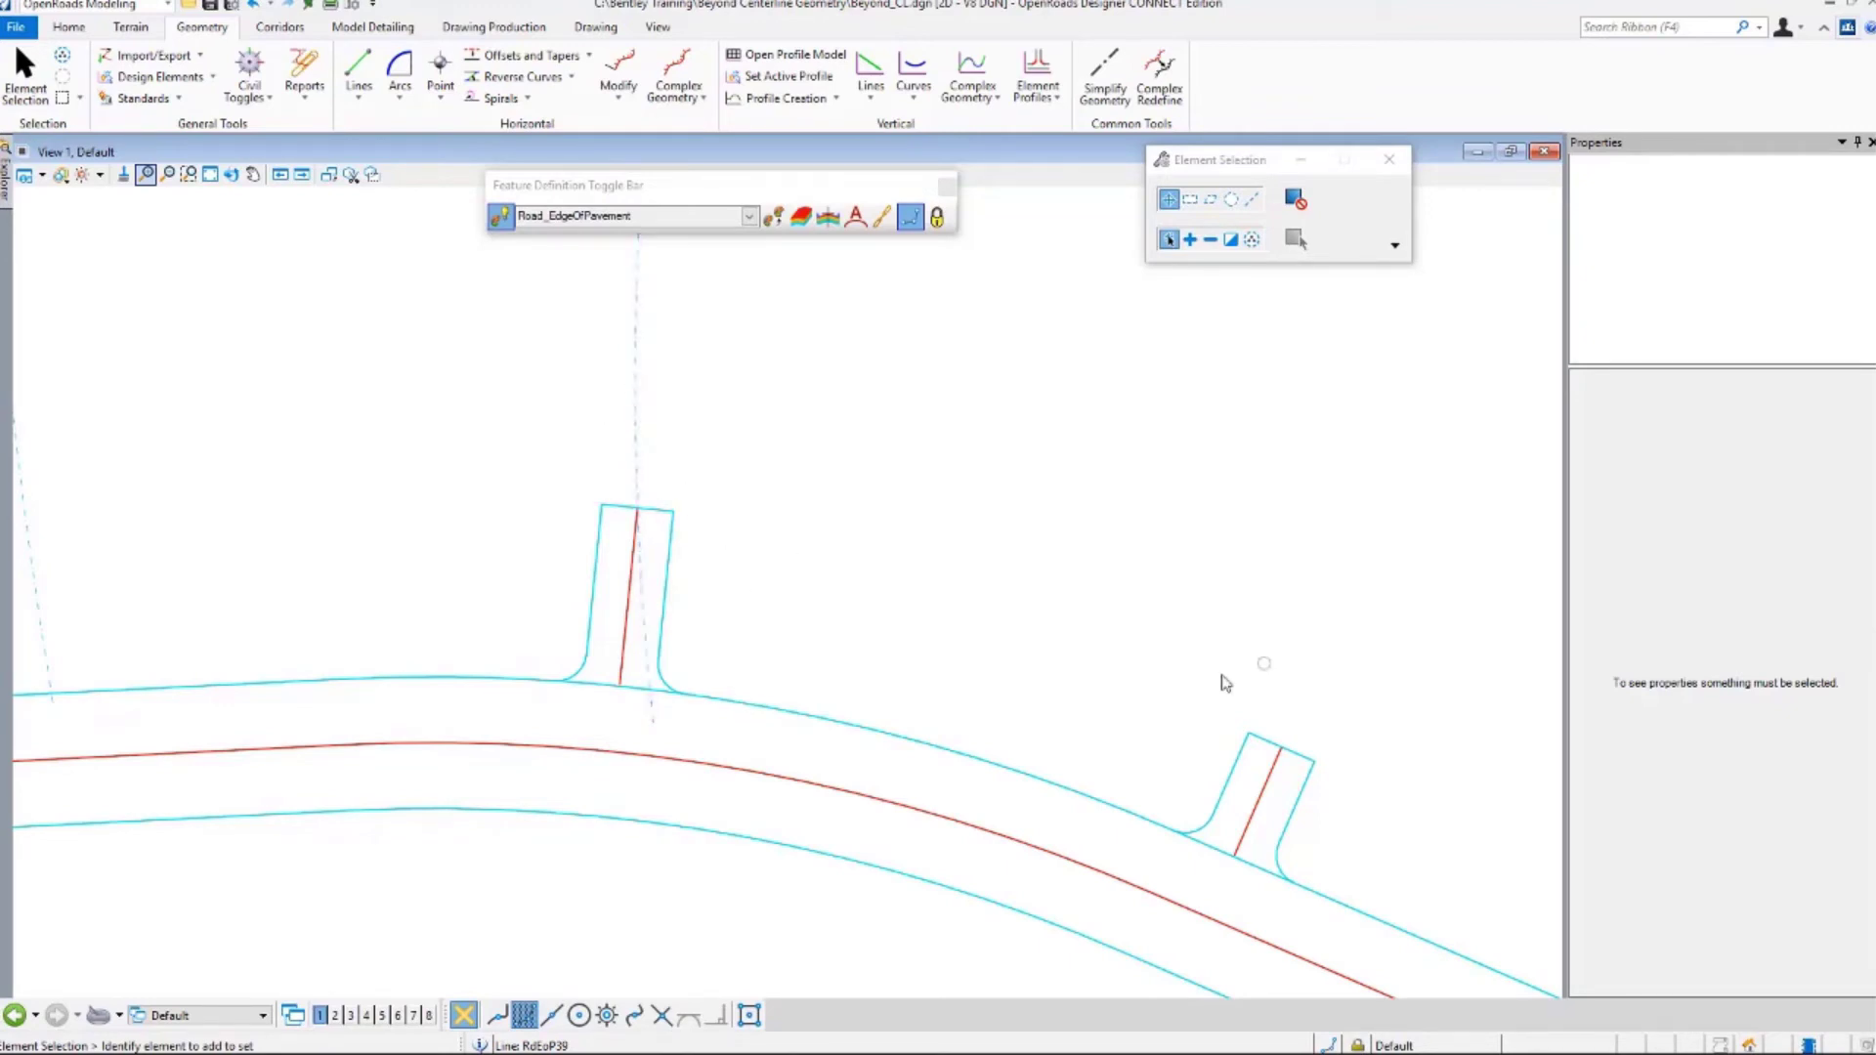
# Drag the East-WestCt centerline to a new spot and confirm the driveway centerline followed.
pyautogui.click(908, 809)
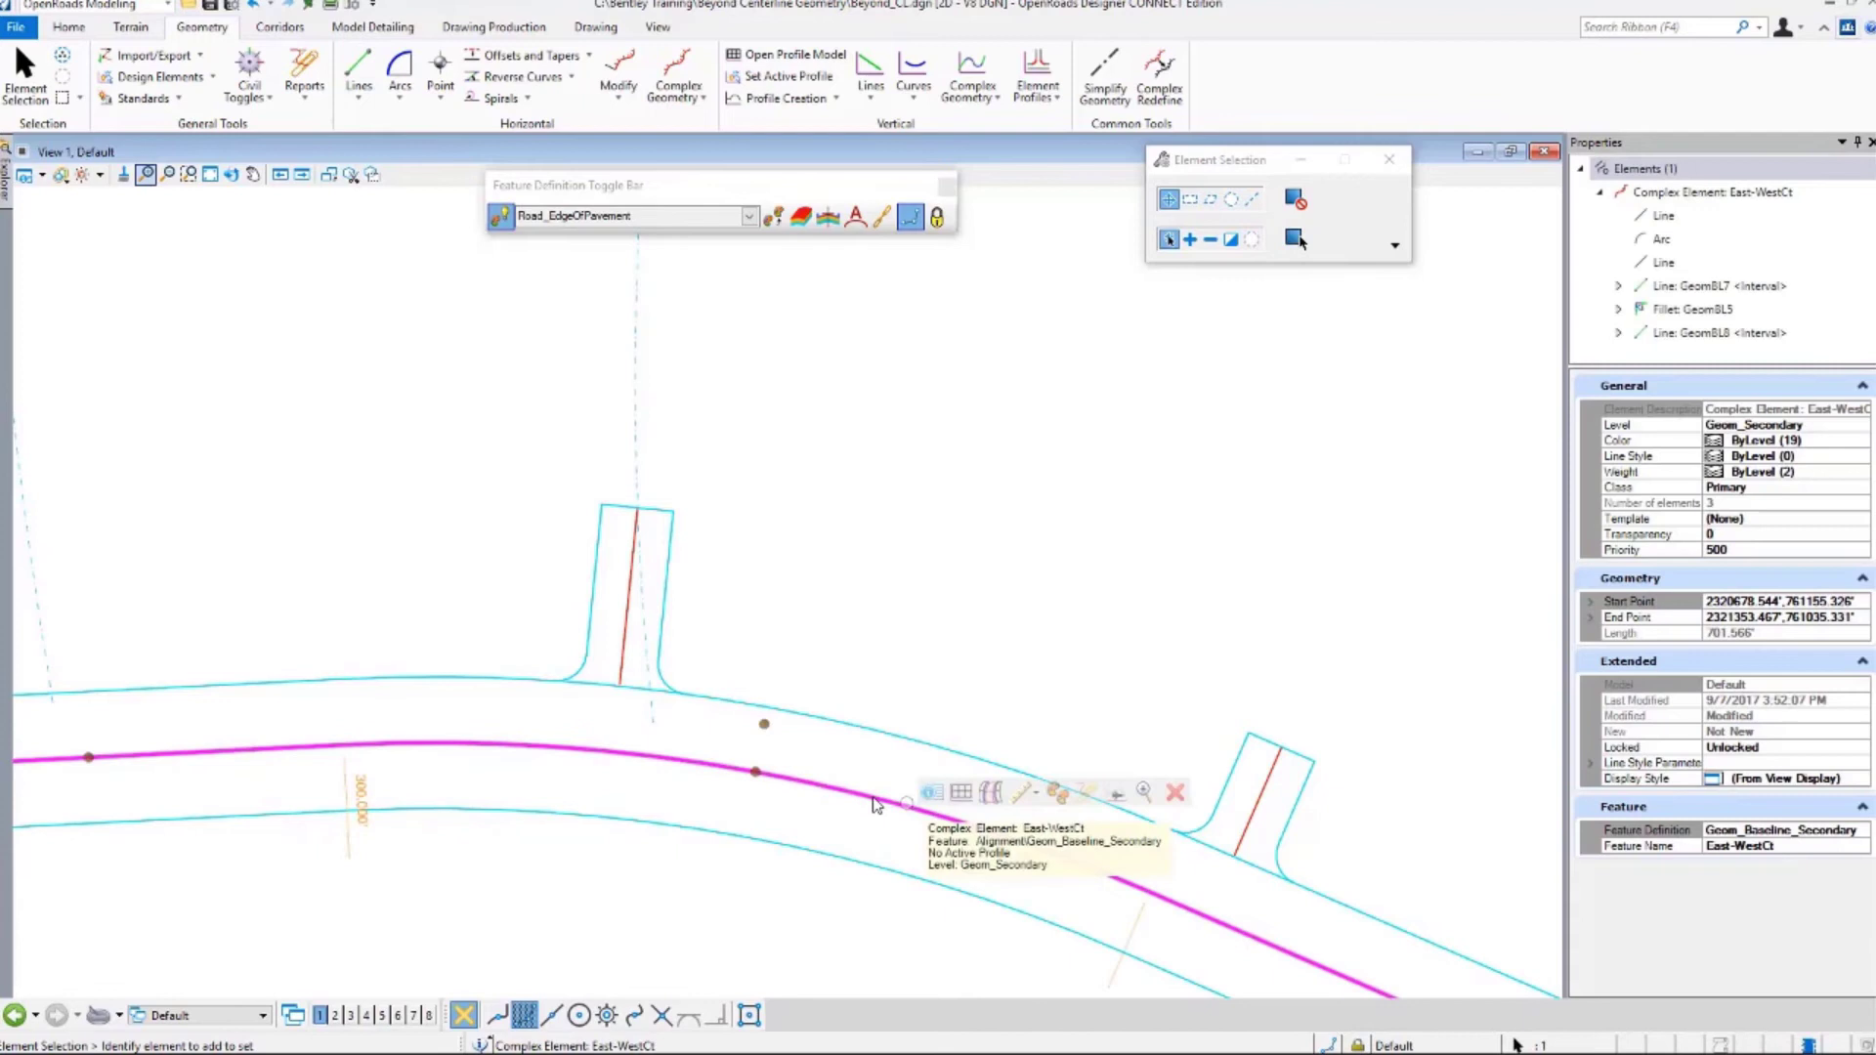
pyautogui.click(765, 729)
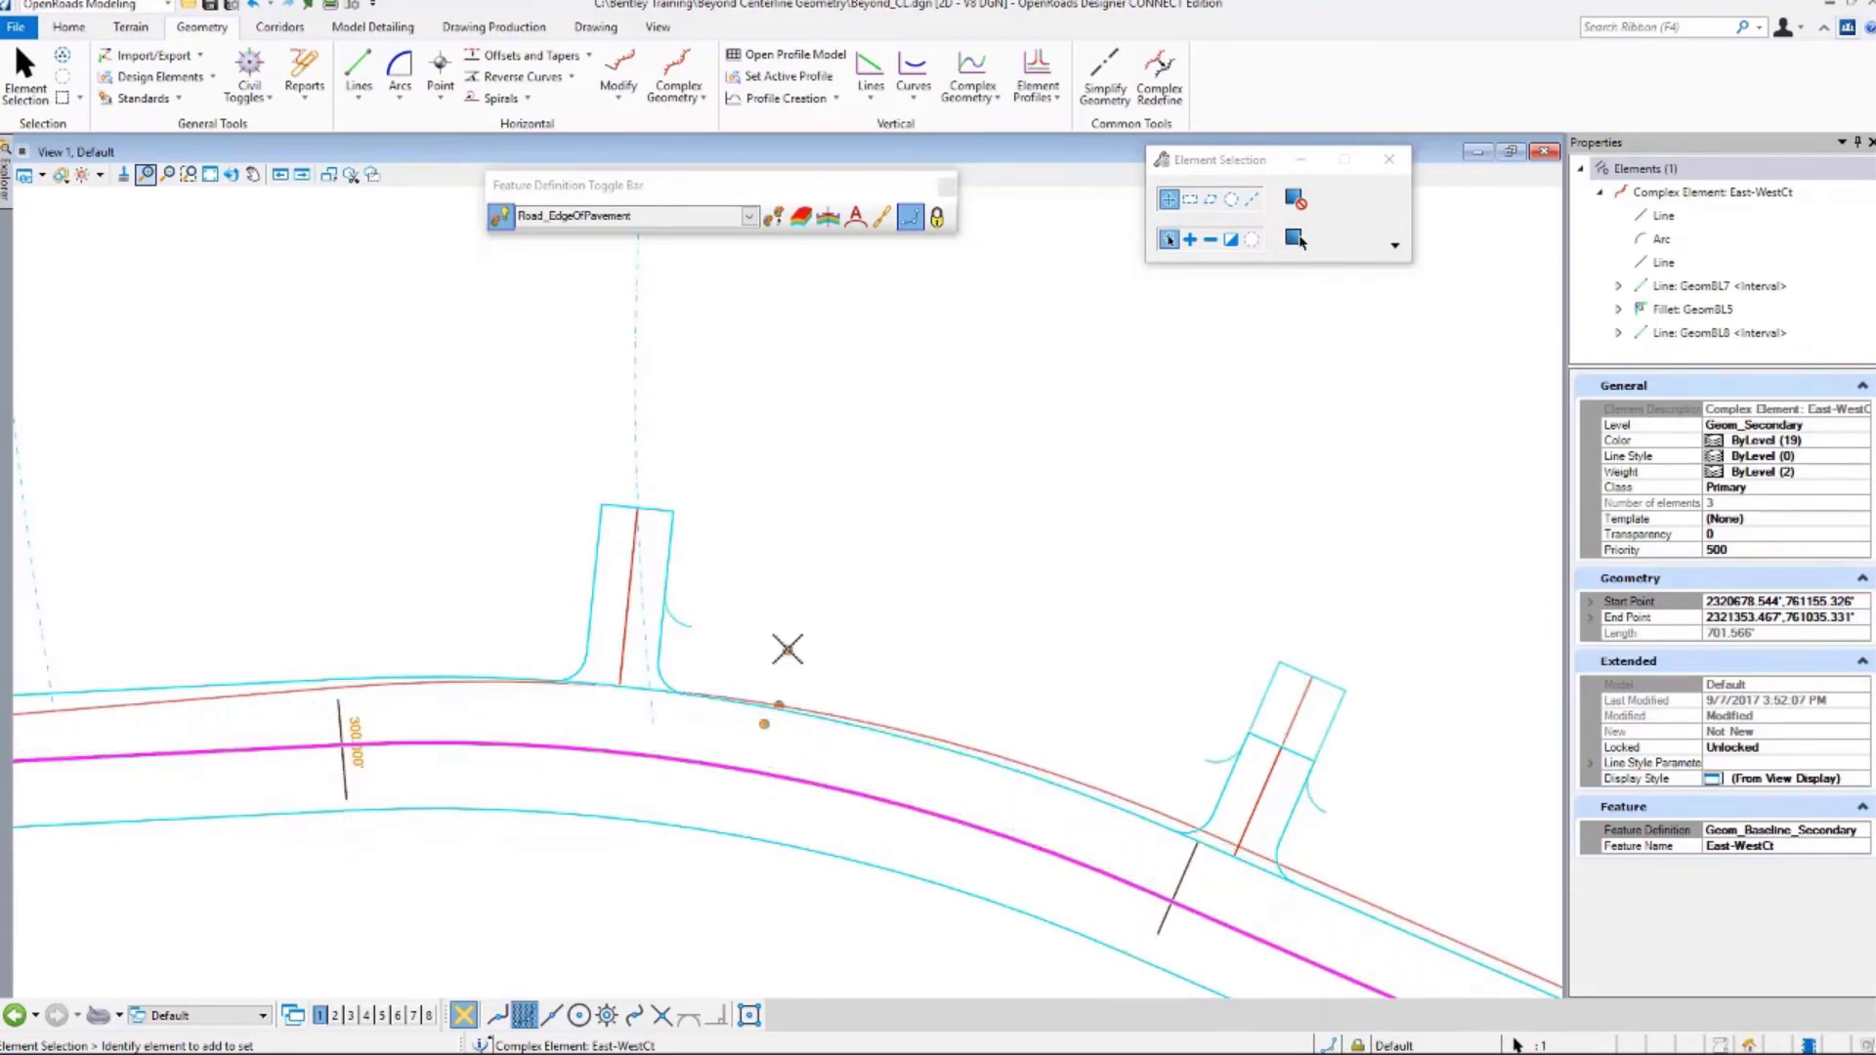
pyautogui.rightClick(787, 649)
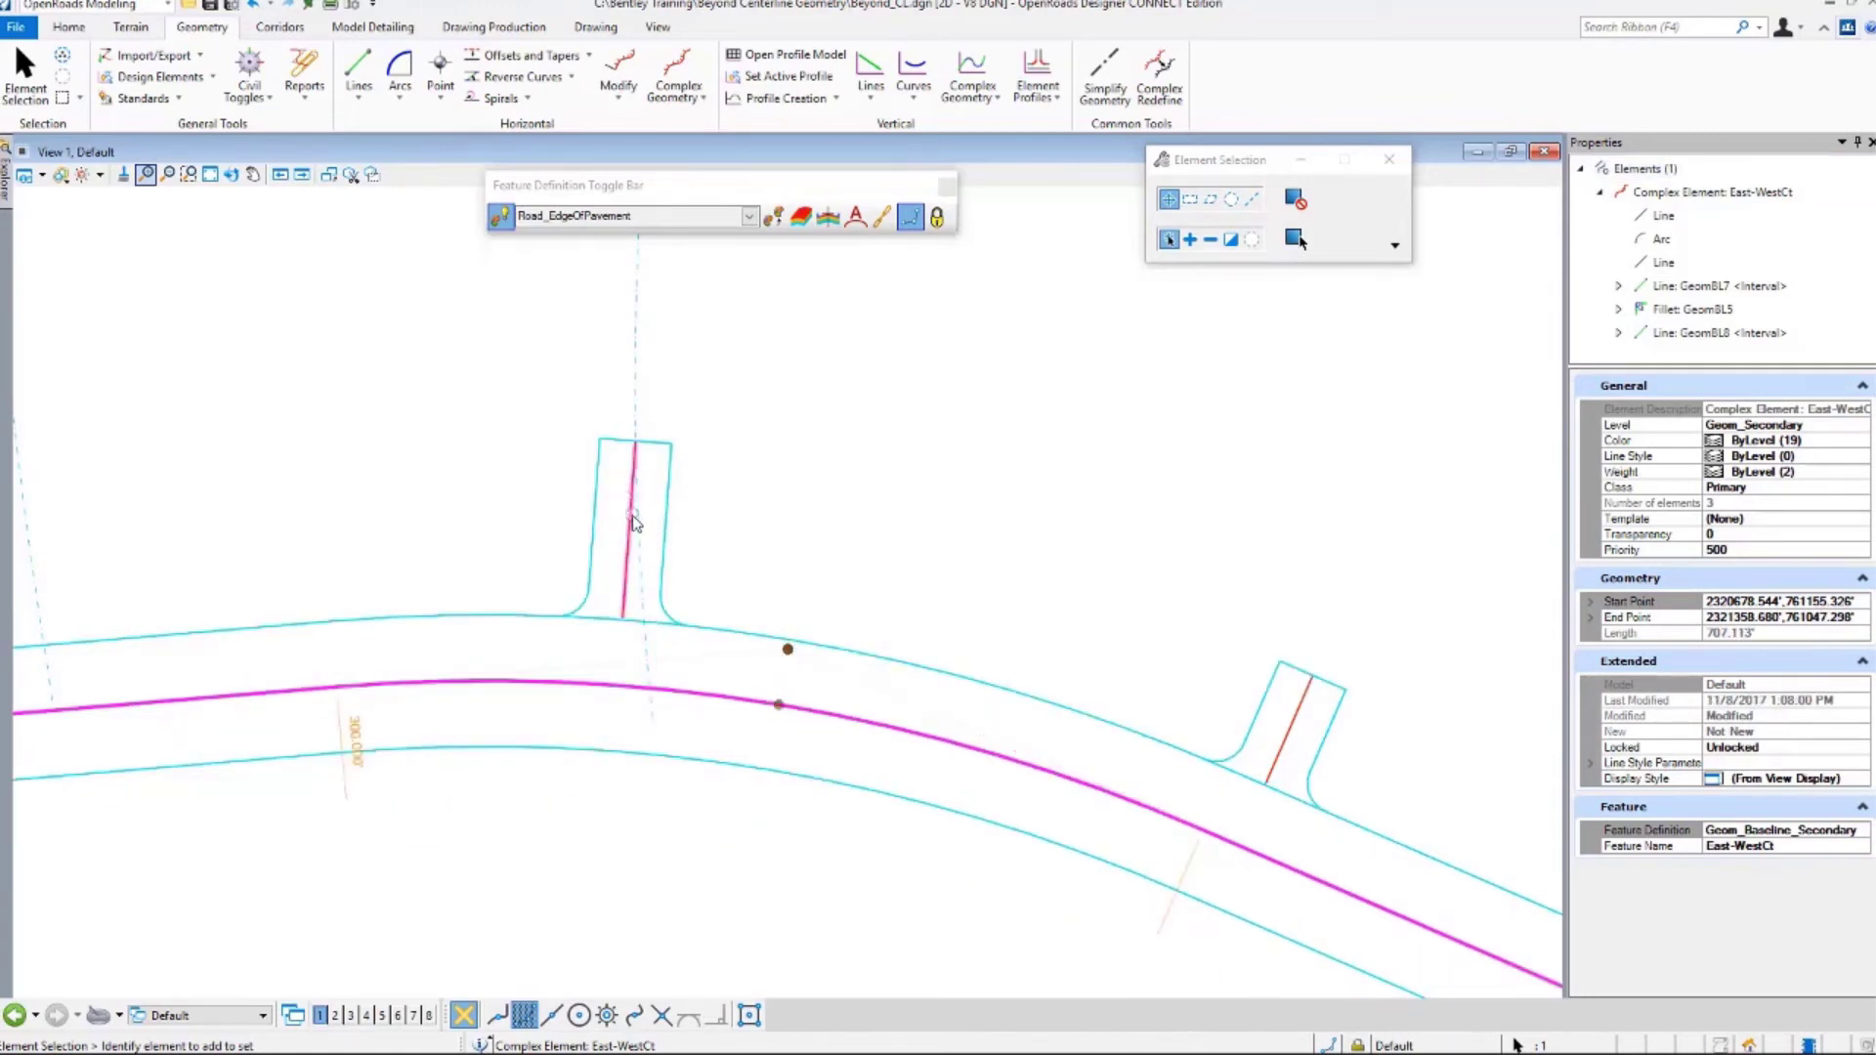
pyautogui.click(630, 524)
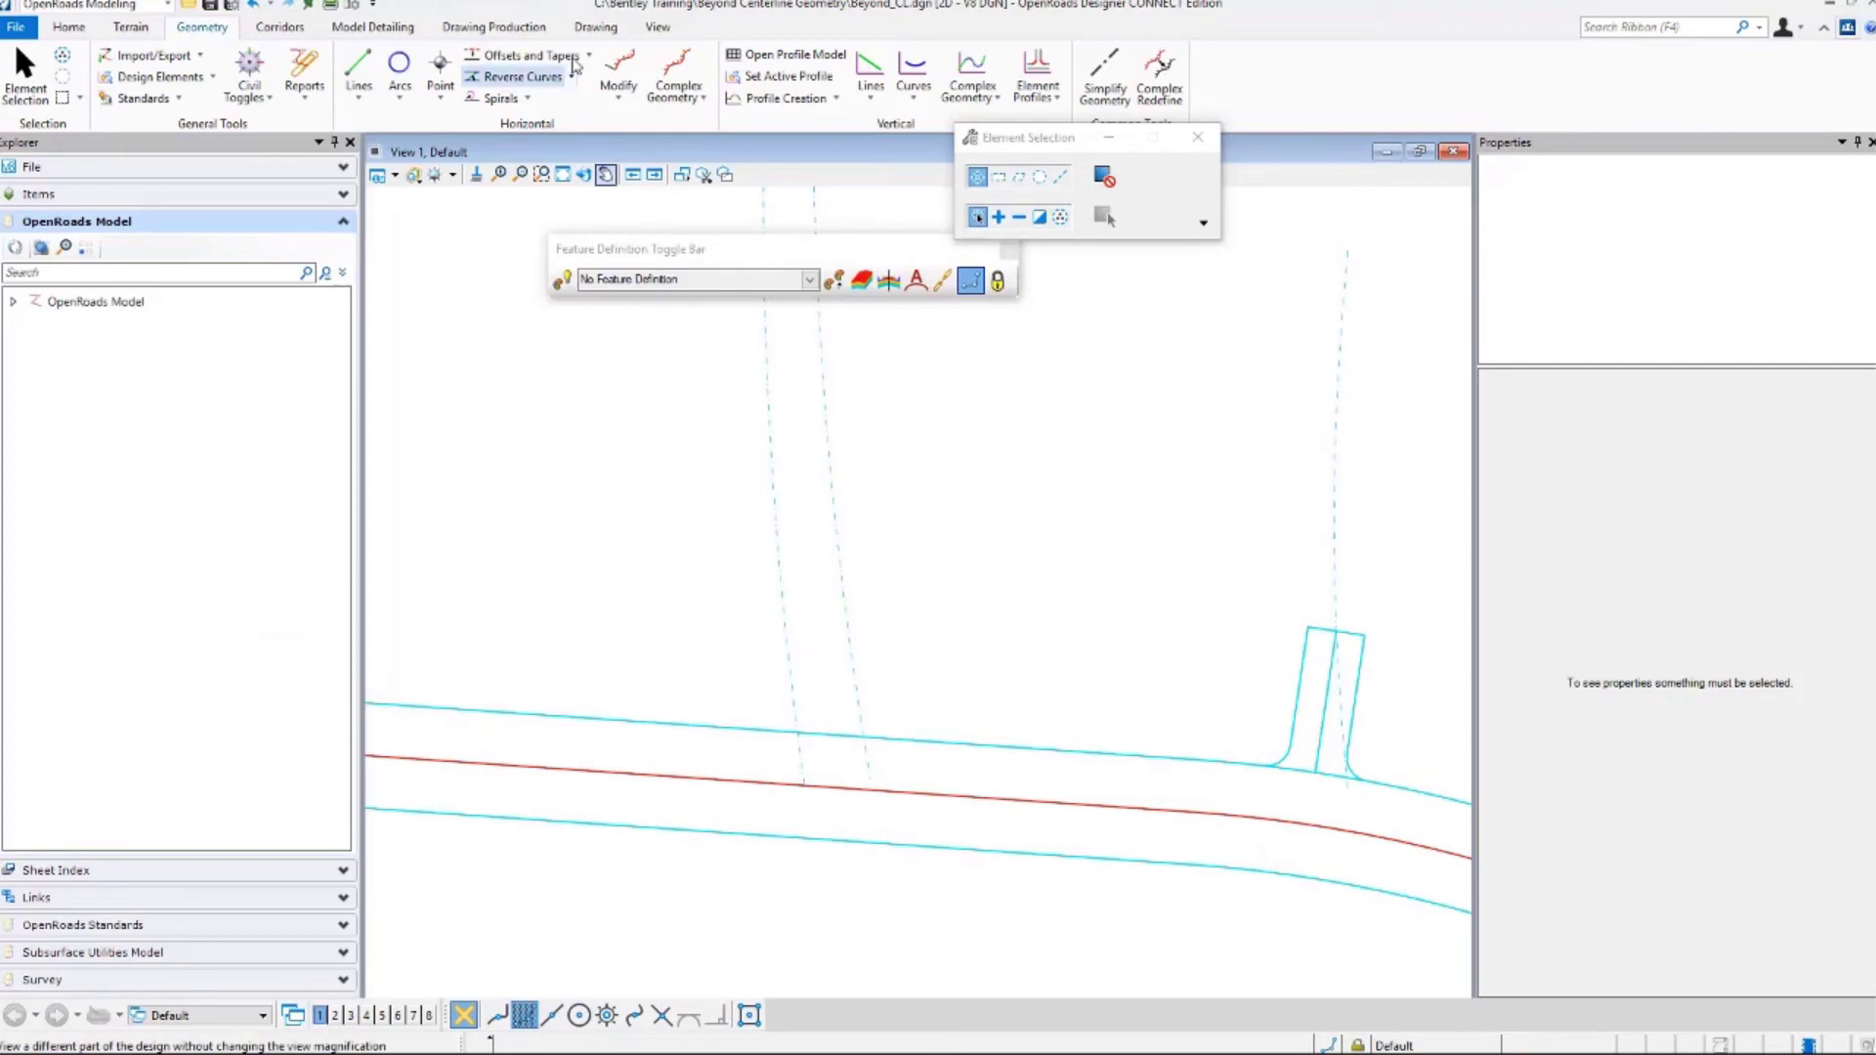
# Partially offset the upper road edge -30' as a 35.497' Road_EdgeOfPavement back line.
pyautogui.click(587, 56)
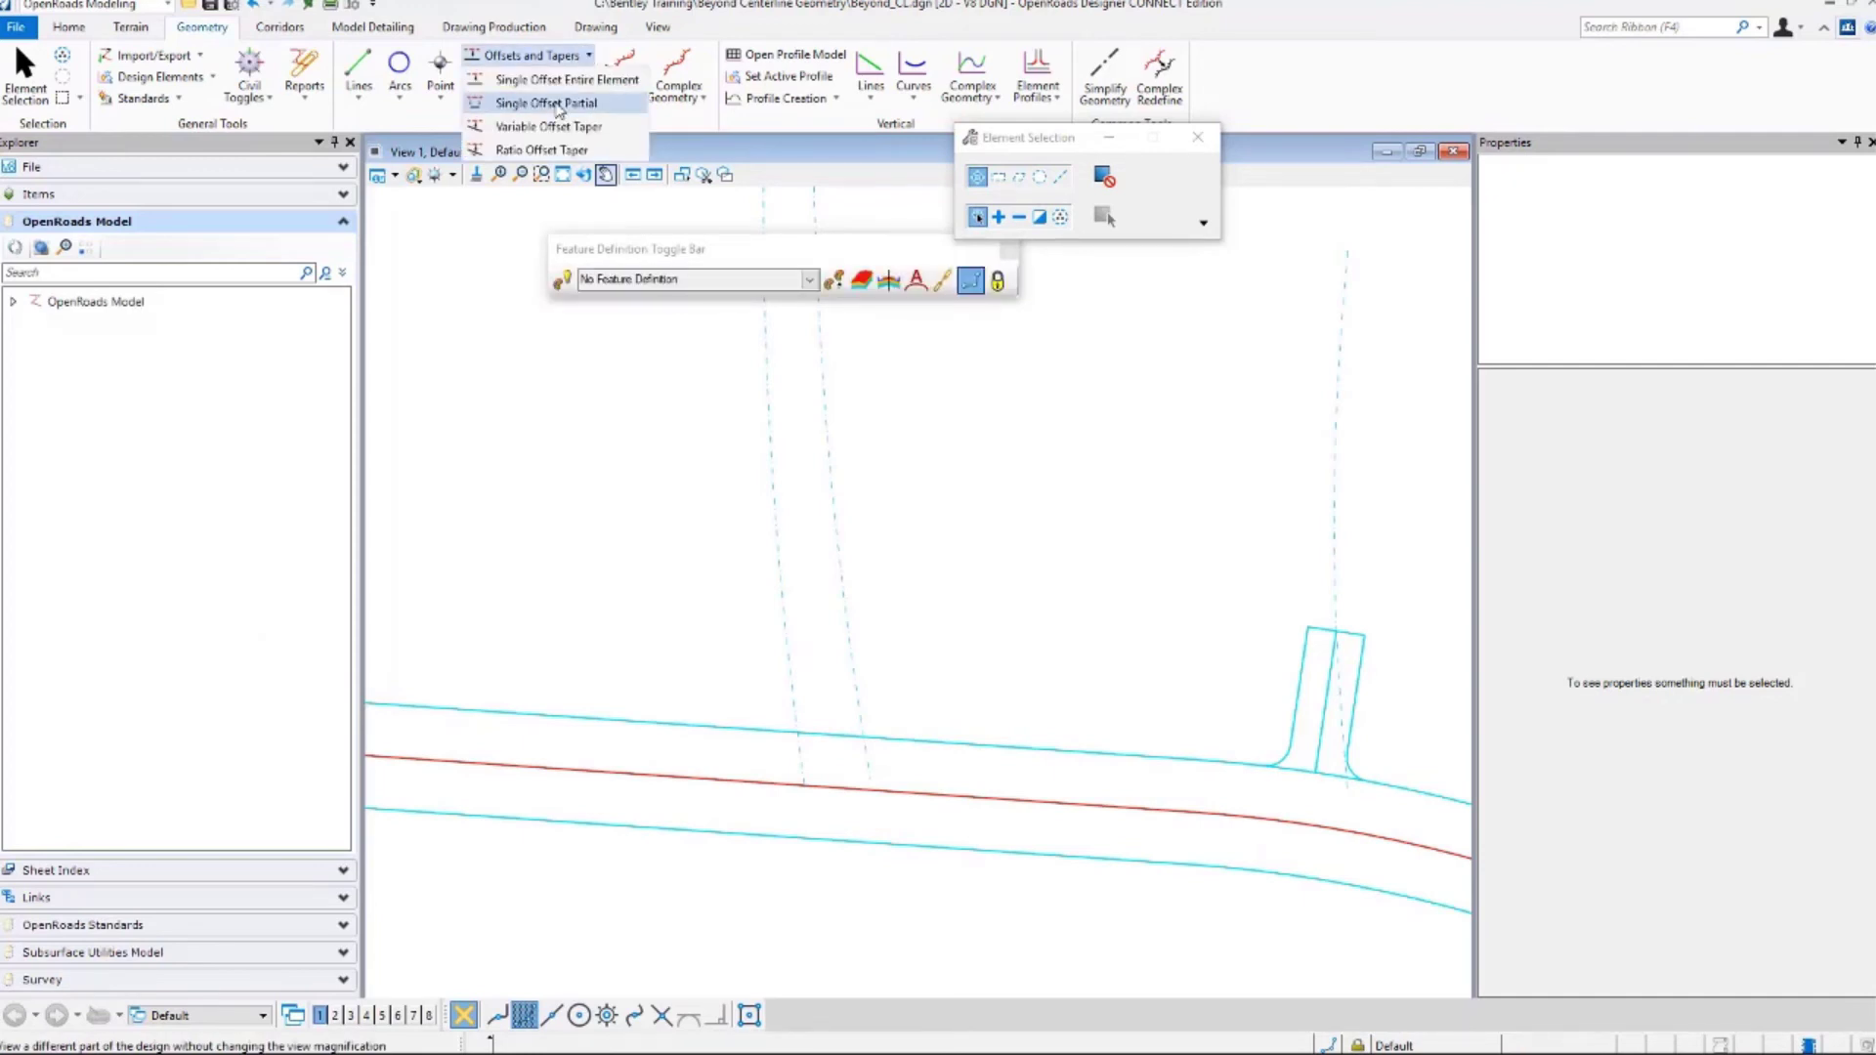
pyautogui.click(561, 104)
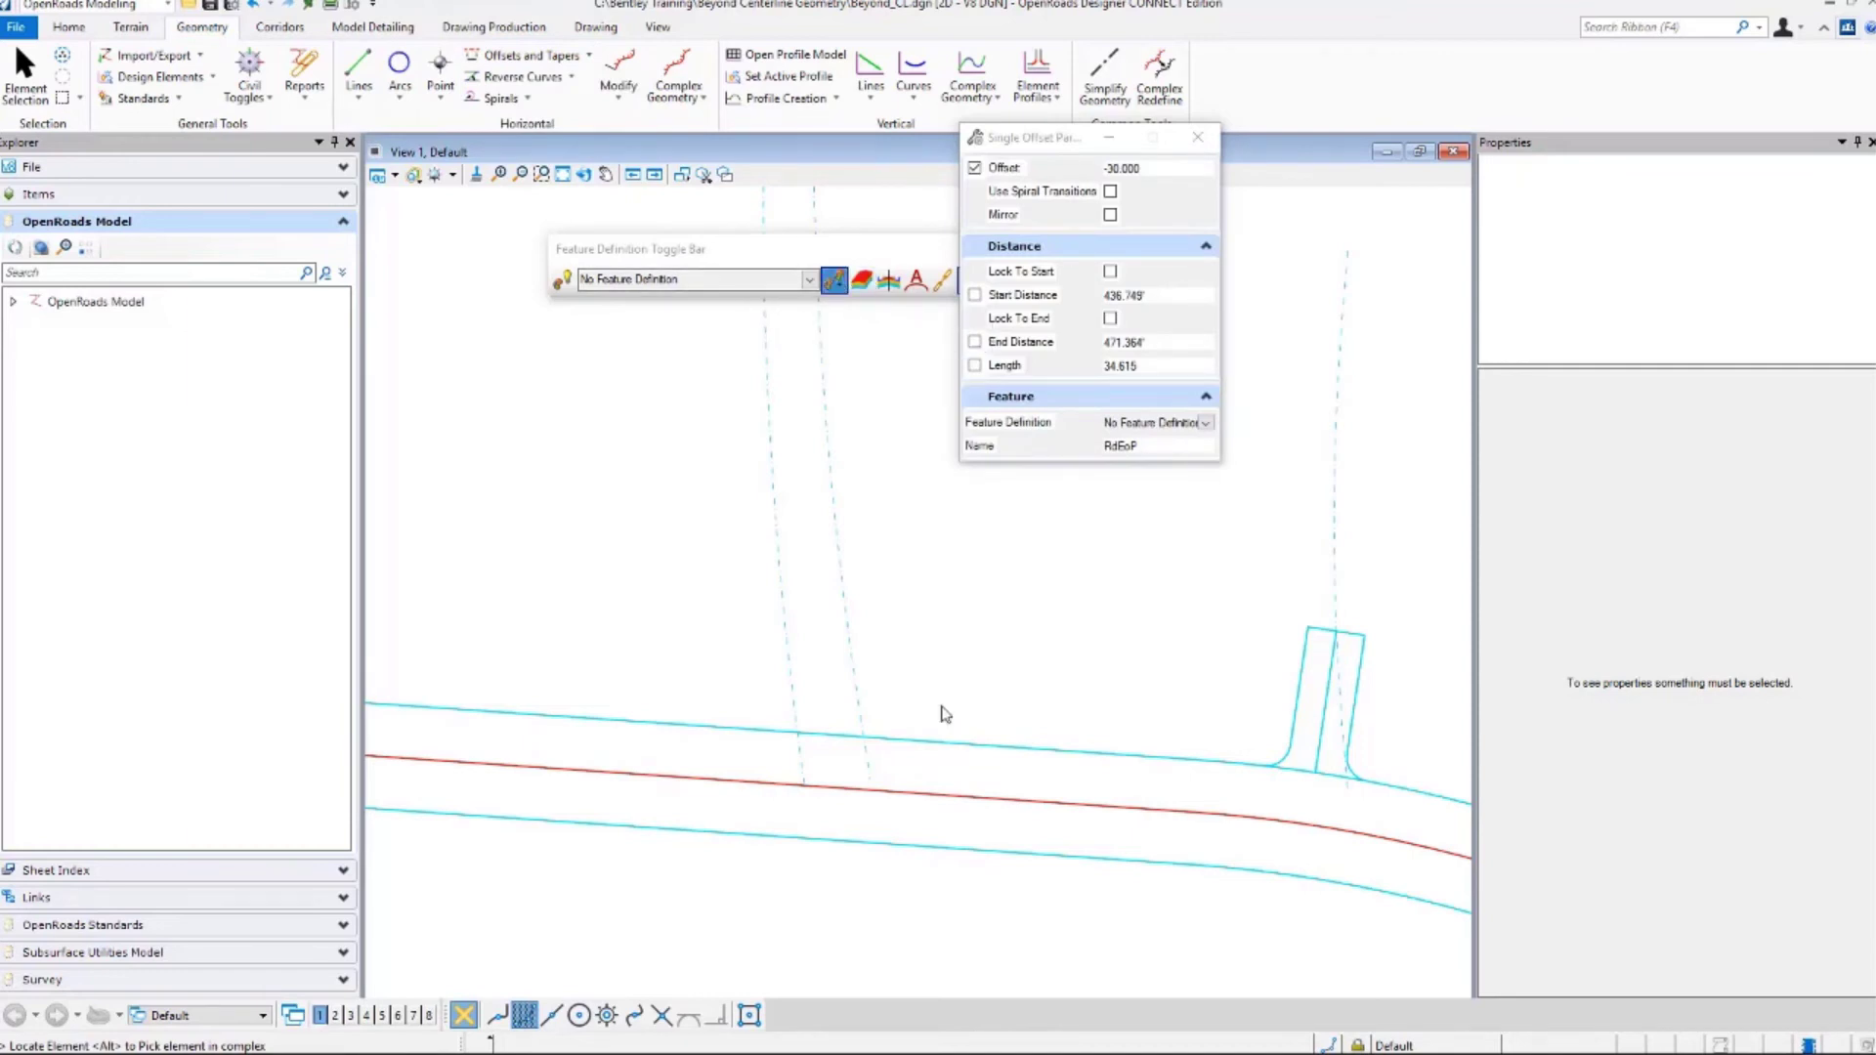
pyautogui.click(954, 740)
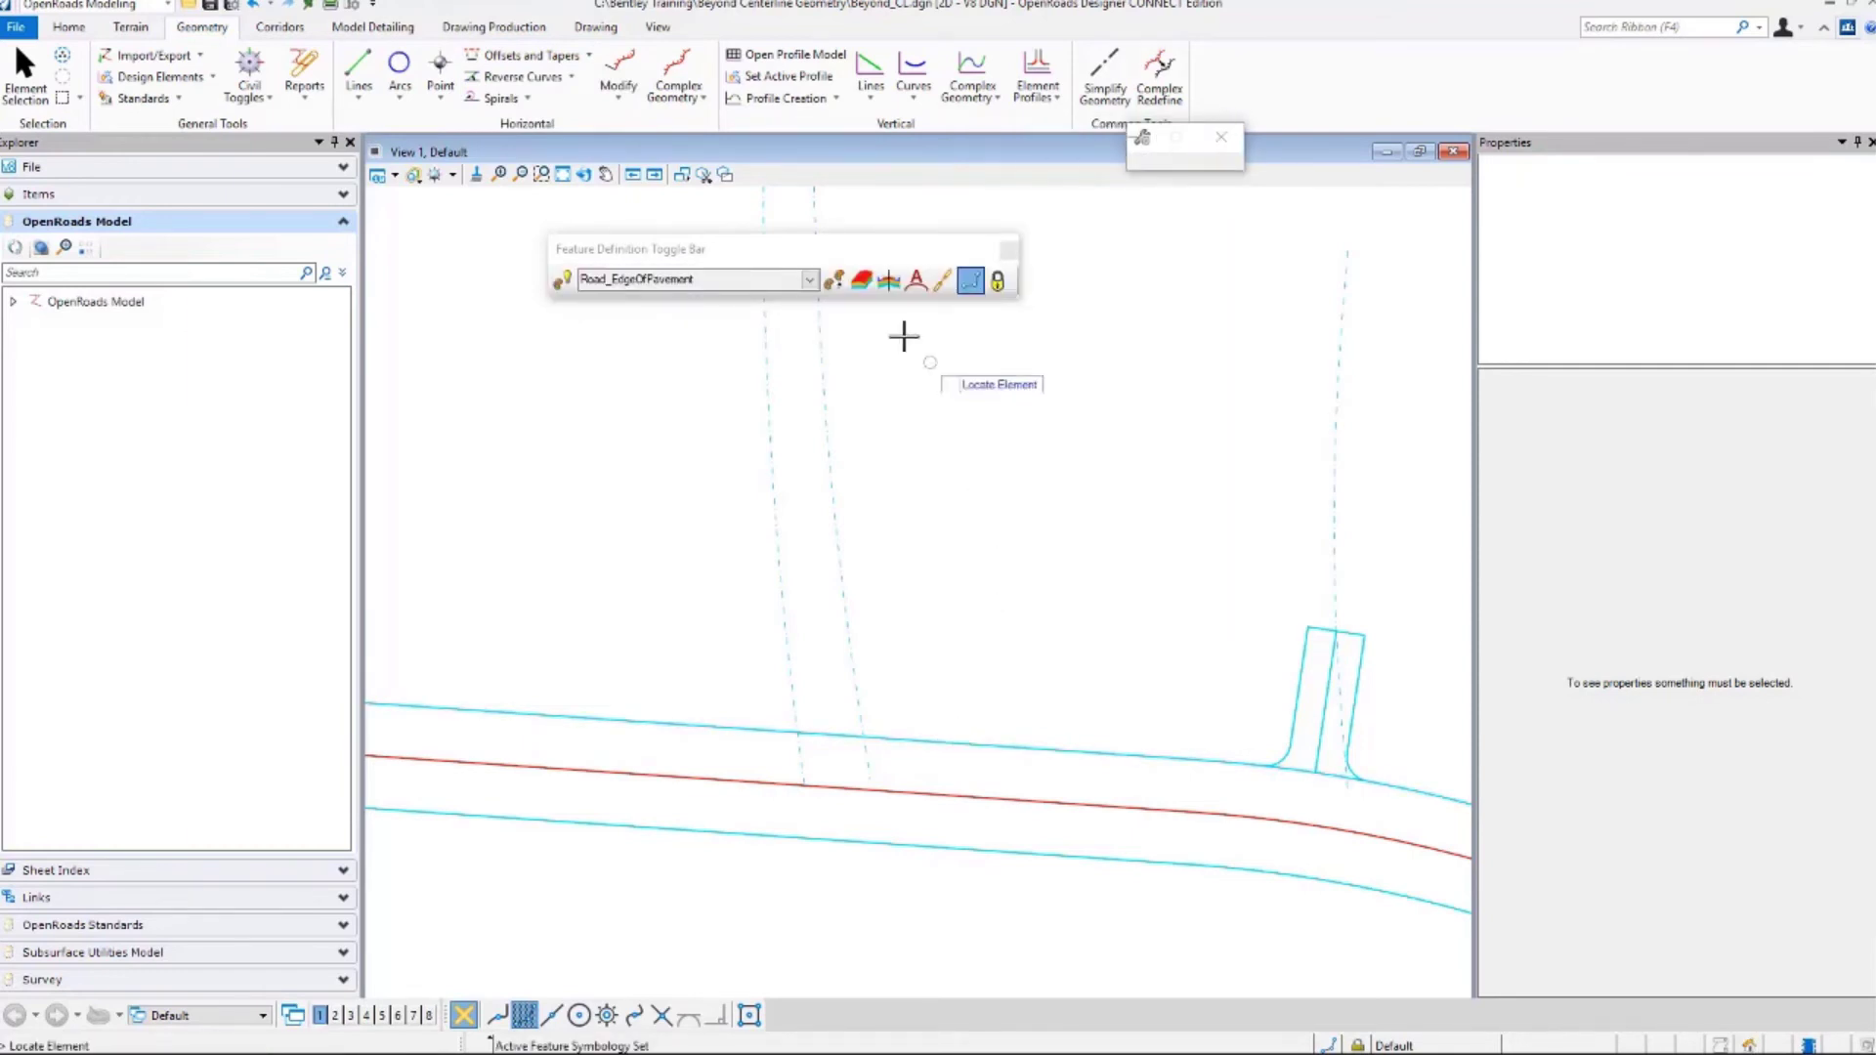
pyautogui.click(563, 281)
pyautogui.moveTo(1141, 142)
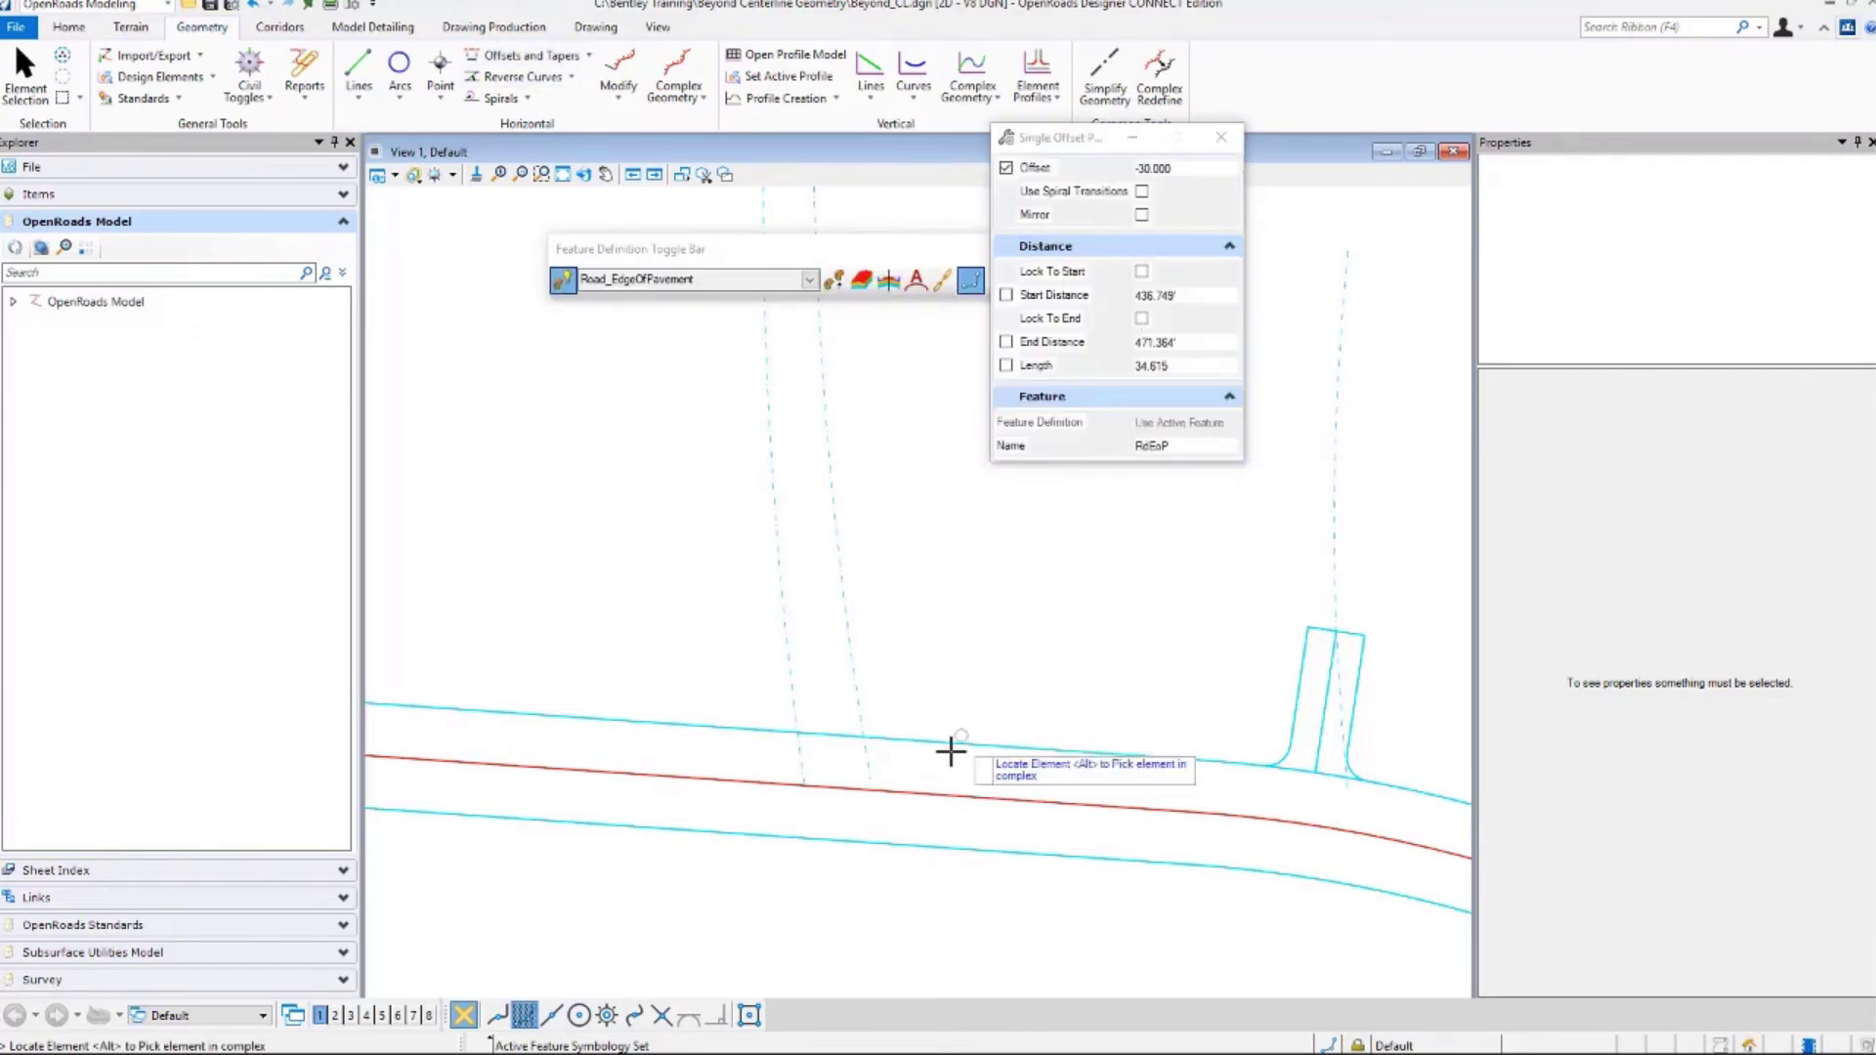
pyautogui.click(945, 739)
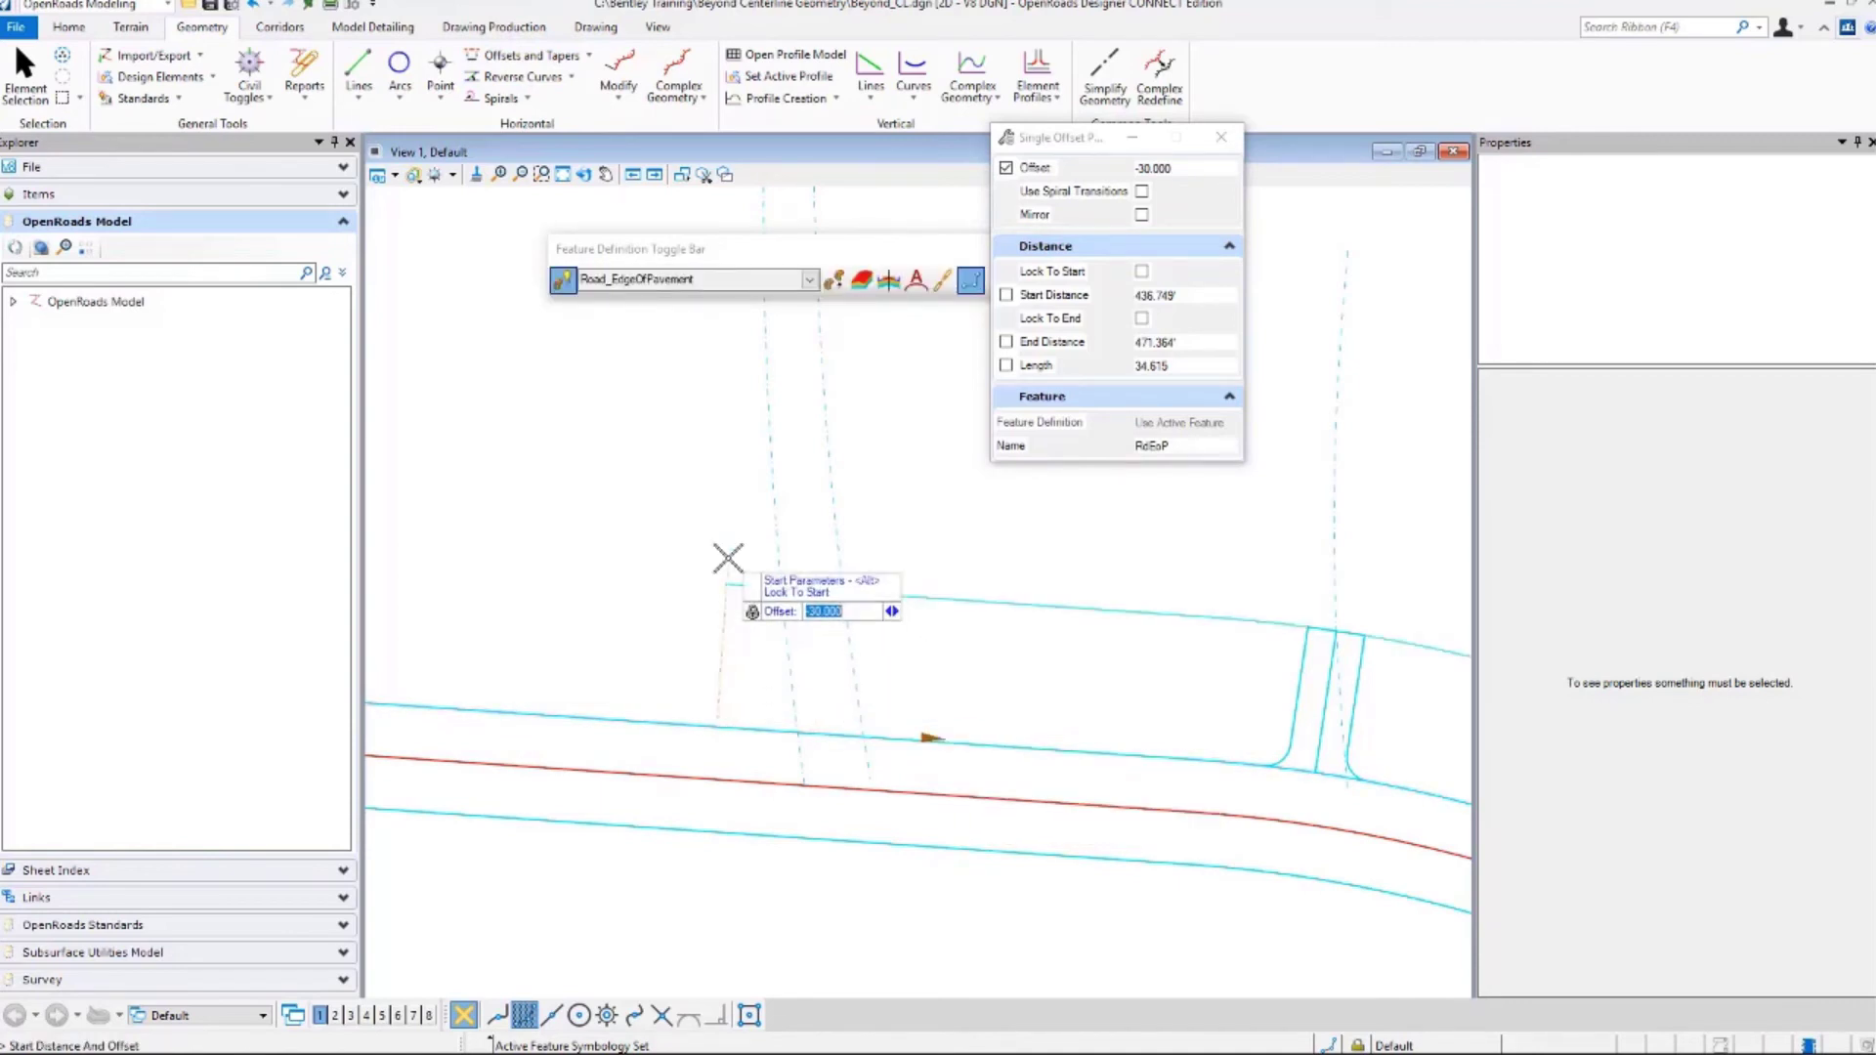
pyautogui.click(728, 557)
pyautogui.click(900, 519)
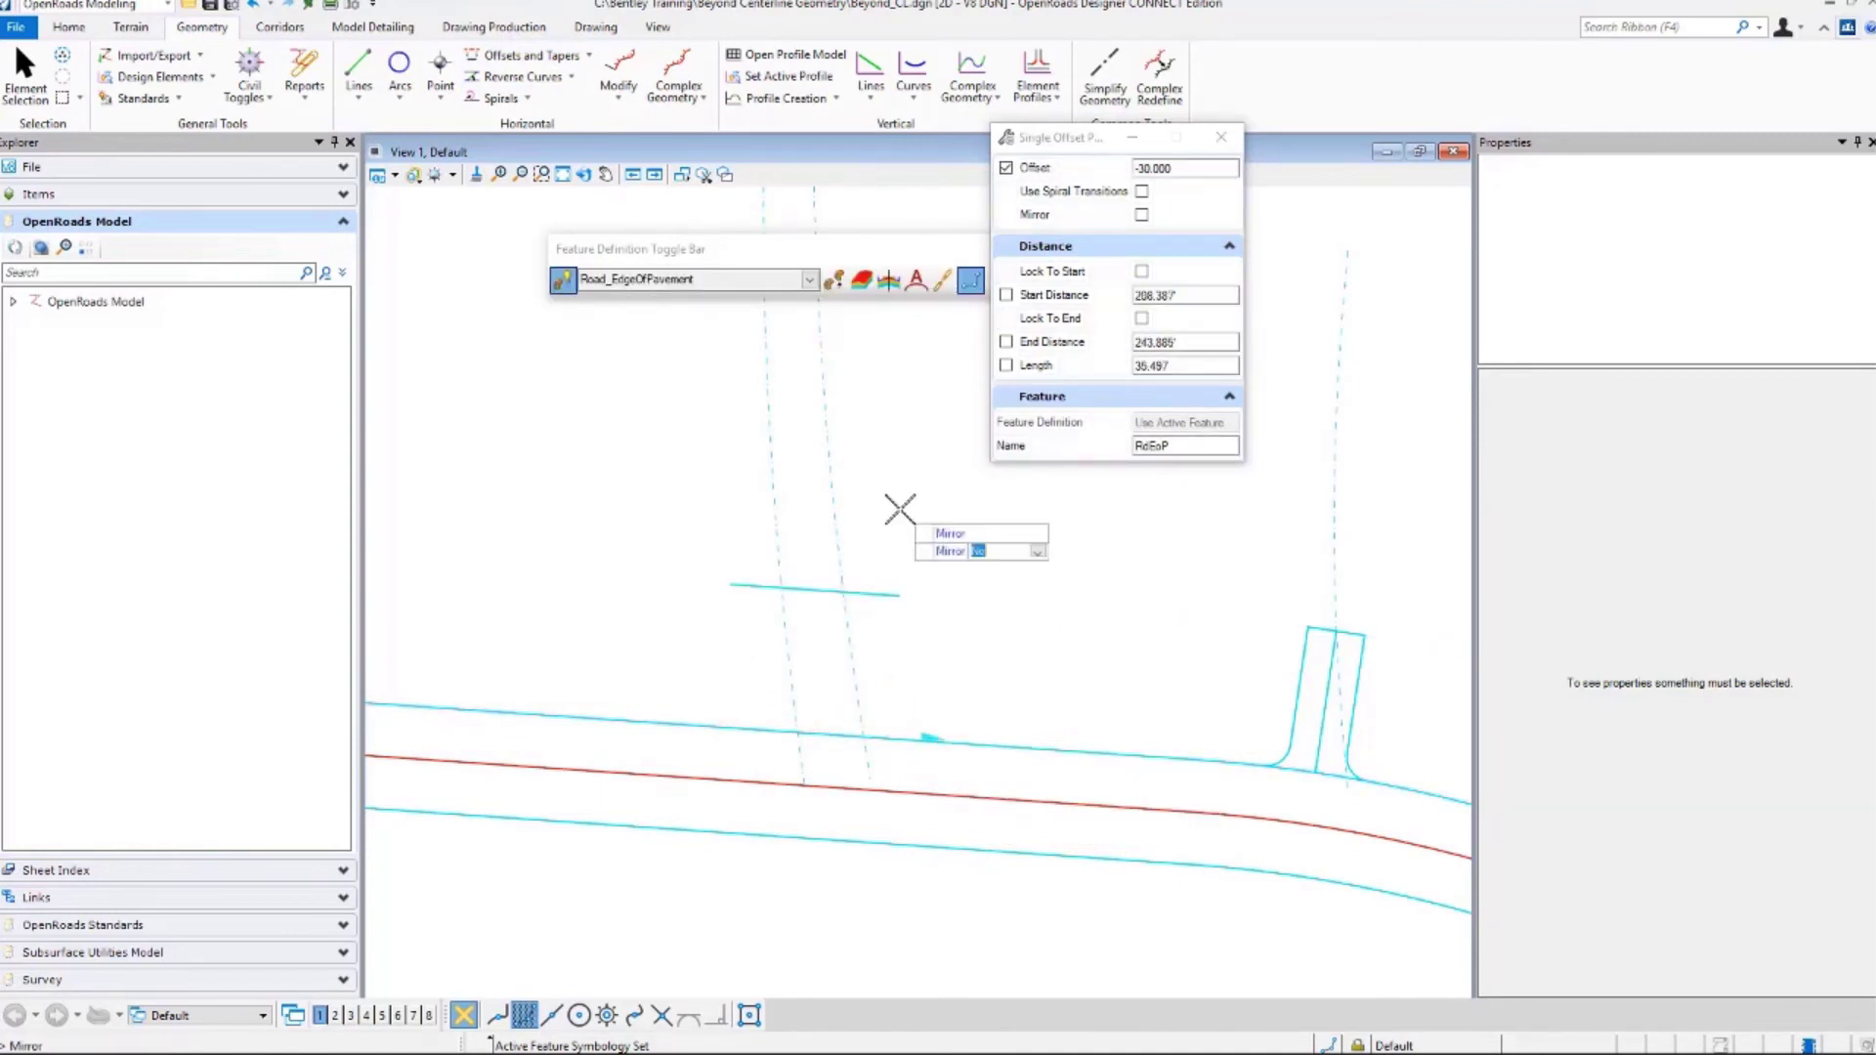
pyautogui.click(900, 513)
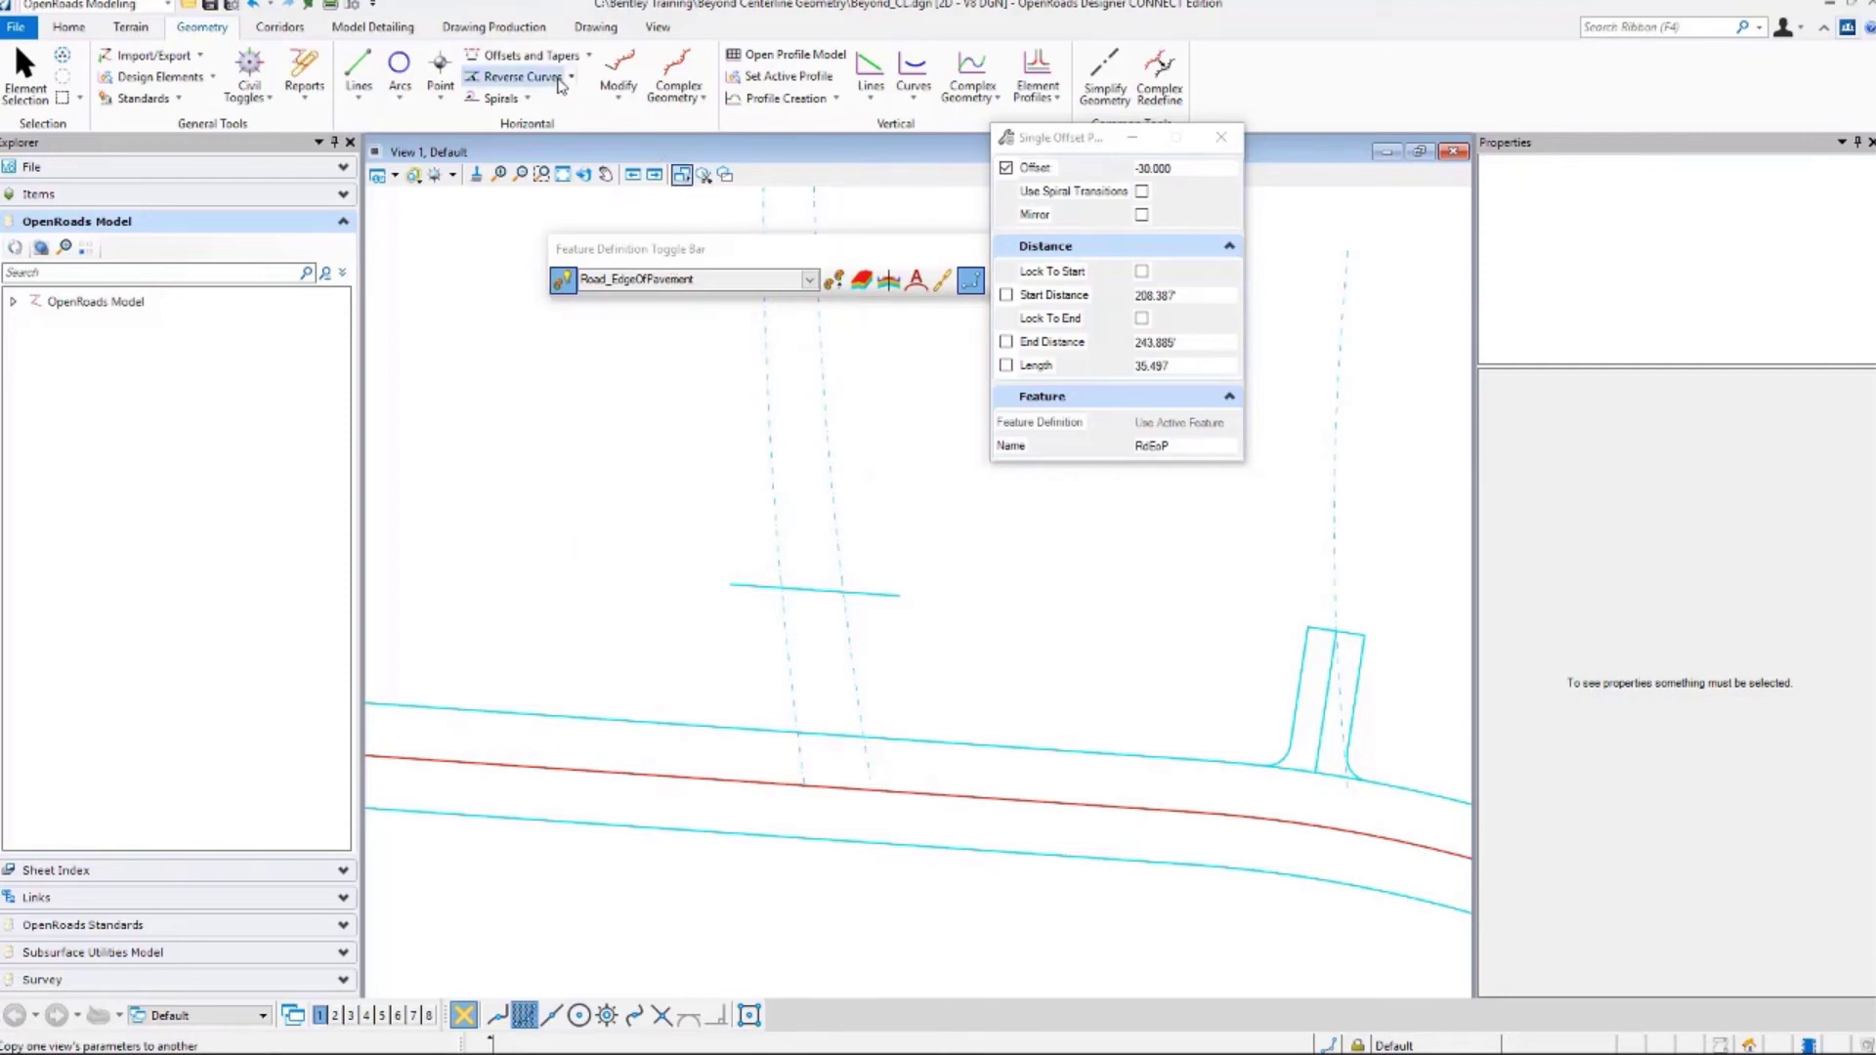
# Set up Single Offset Entire Element with a 0 offset distance.
pyautogui.click(588, 57)
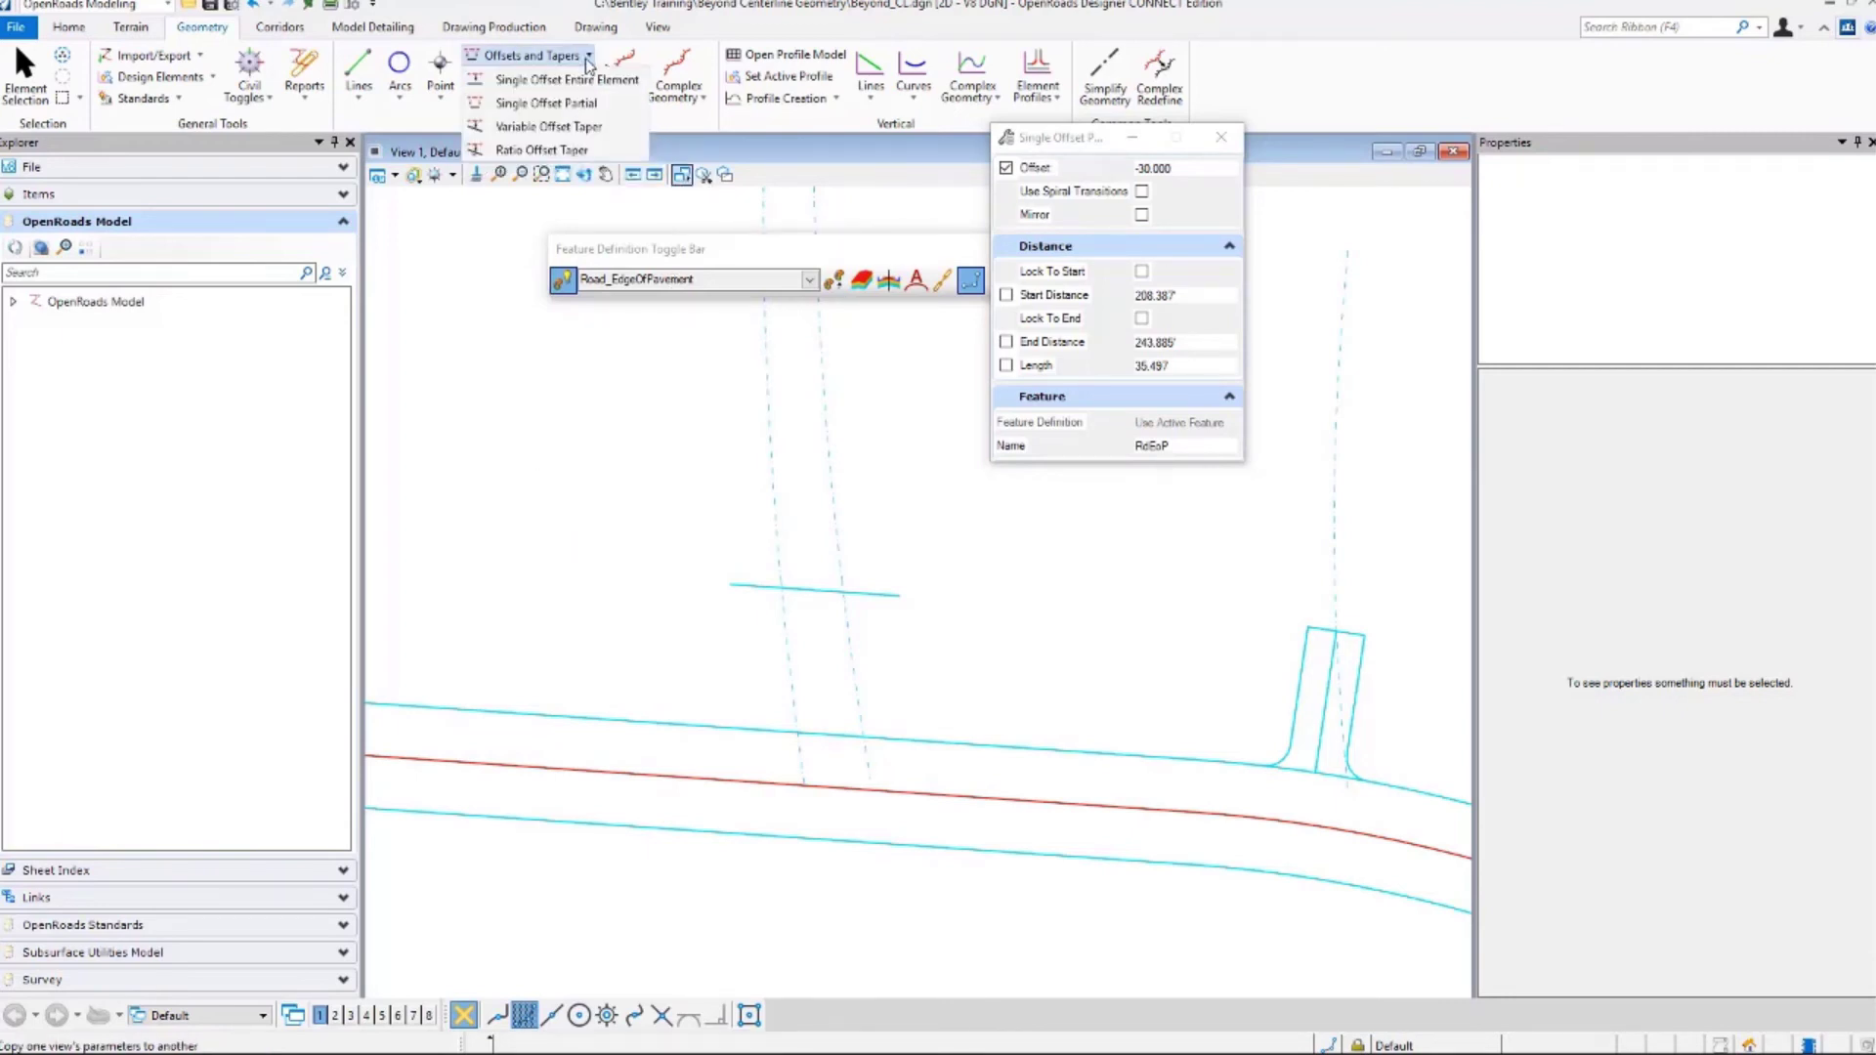
pyautogui.click(588, 79)
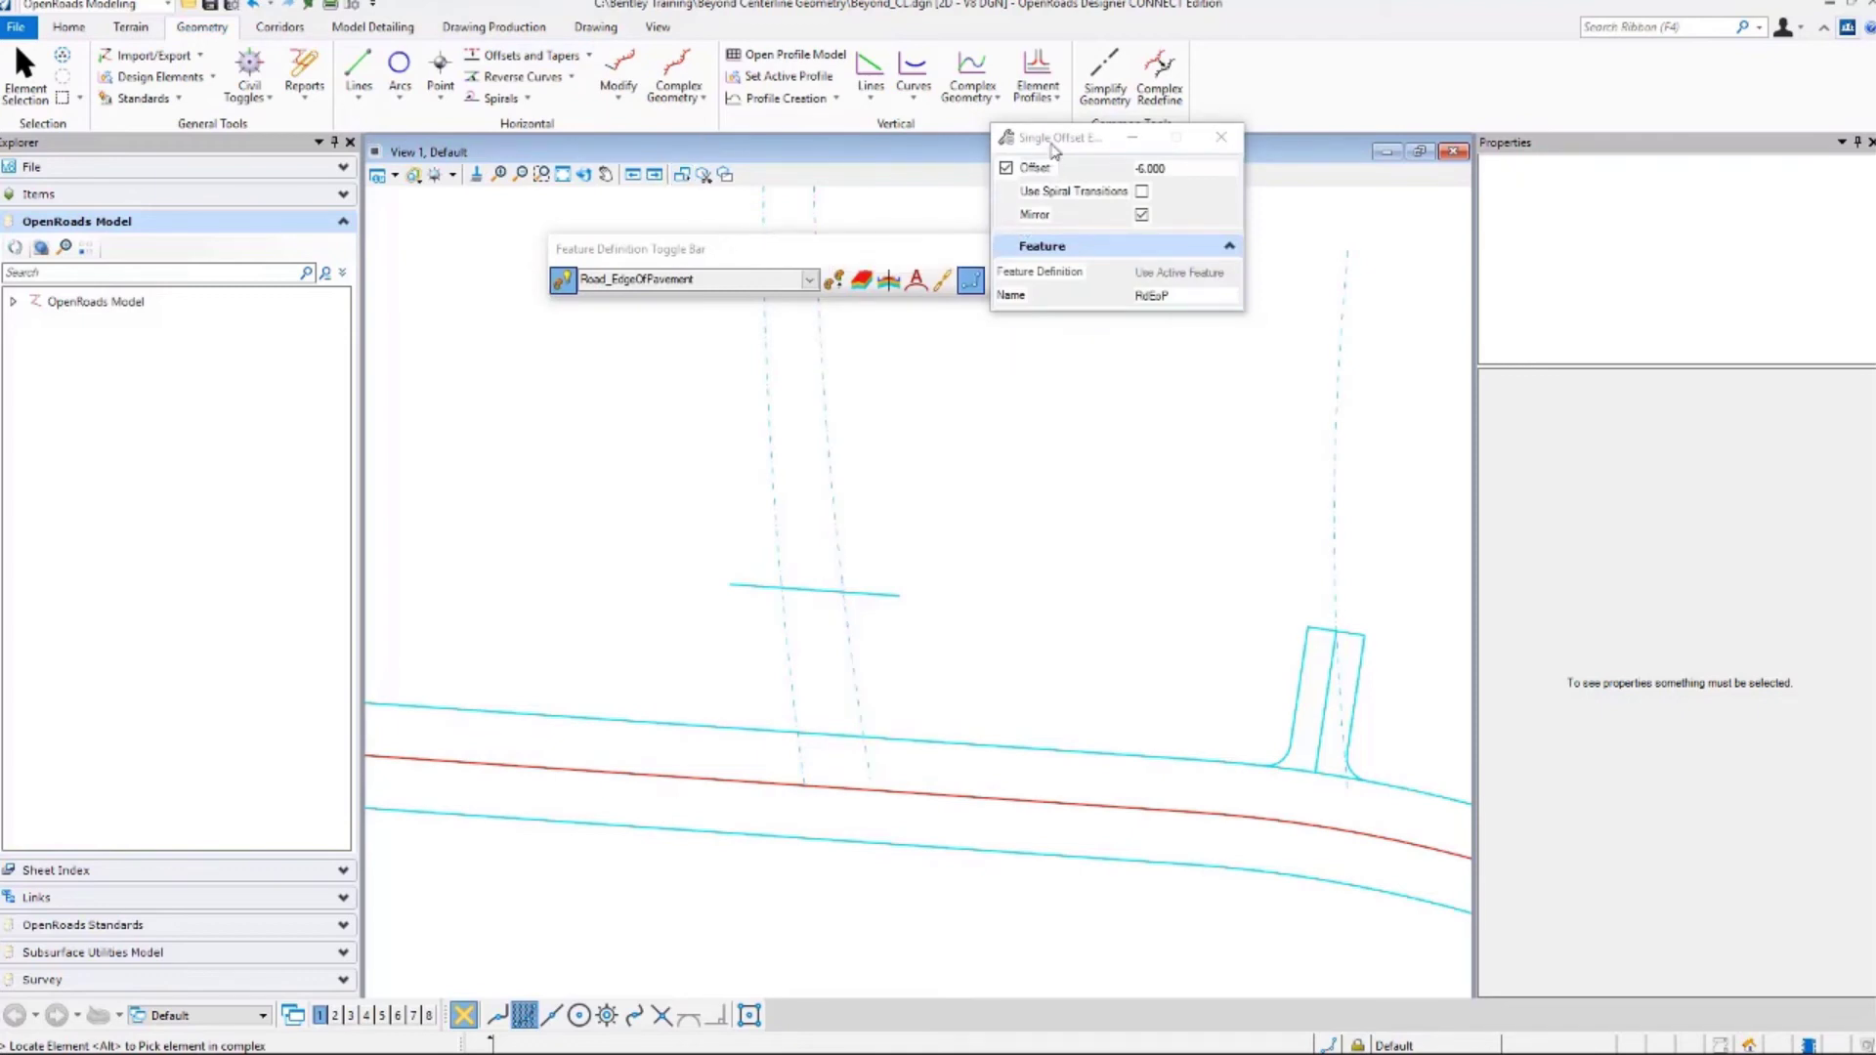
pyautogui.moveTo(1051, 139); pyautogui.dragTo(1190, 254)
pyautogui.click(1278, 283)
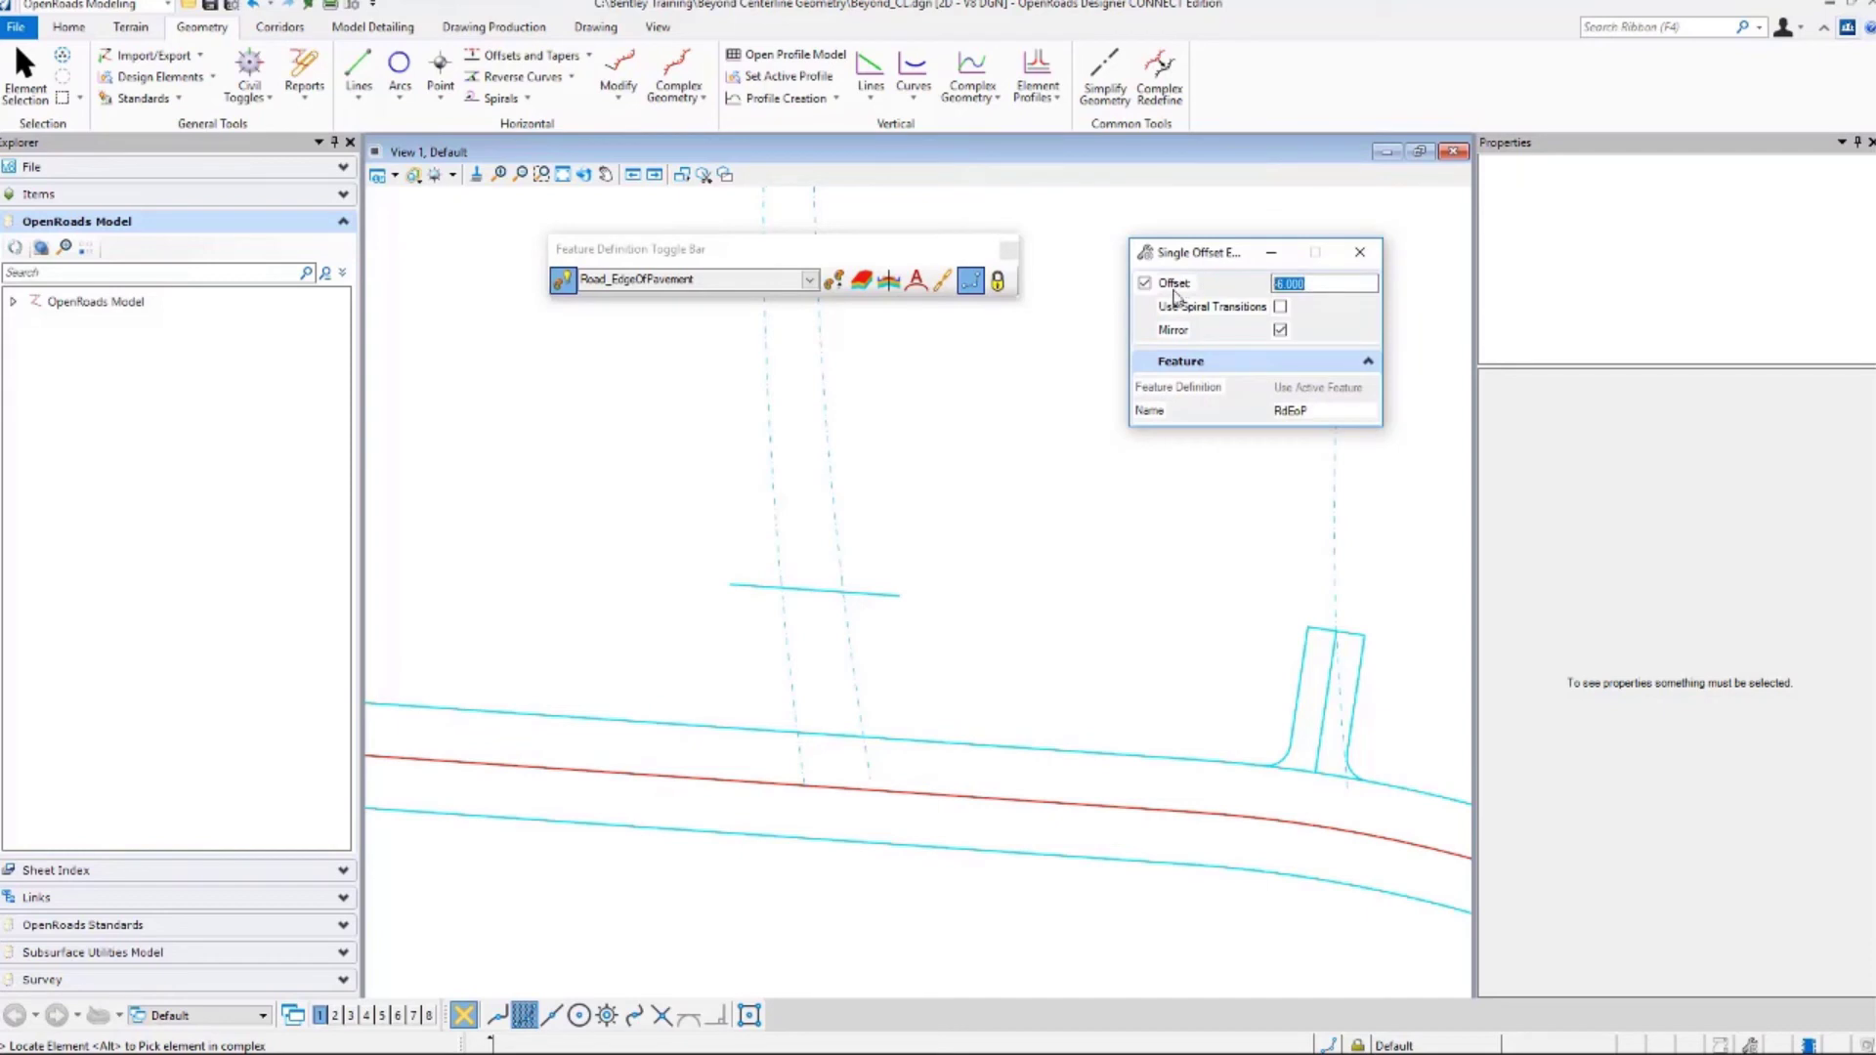
pyautogui.press('Return')
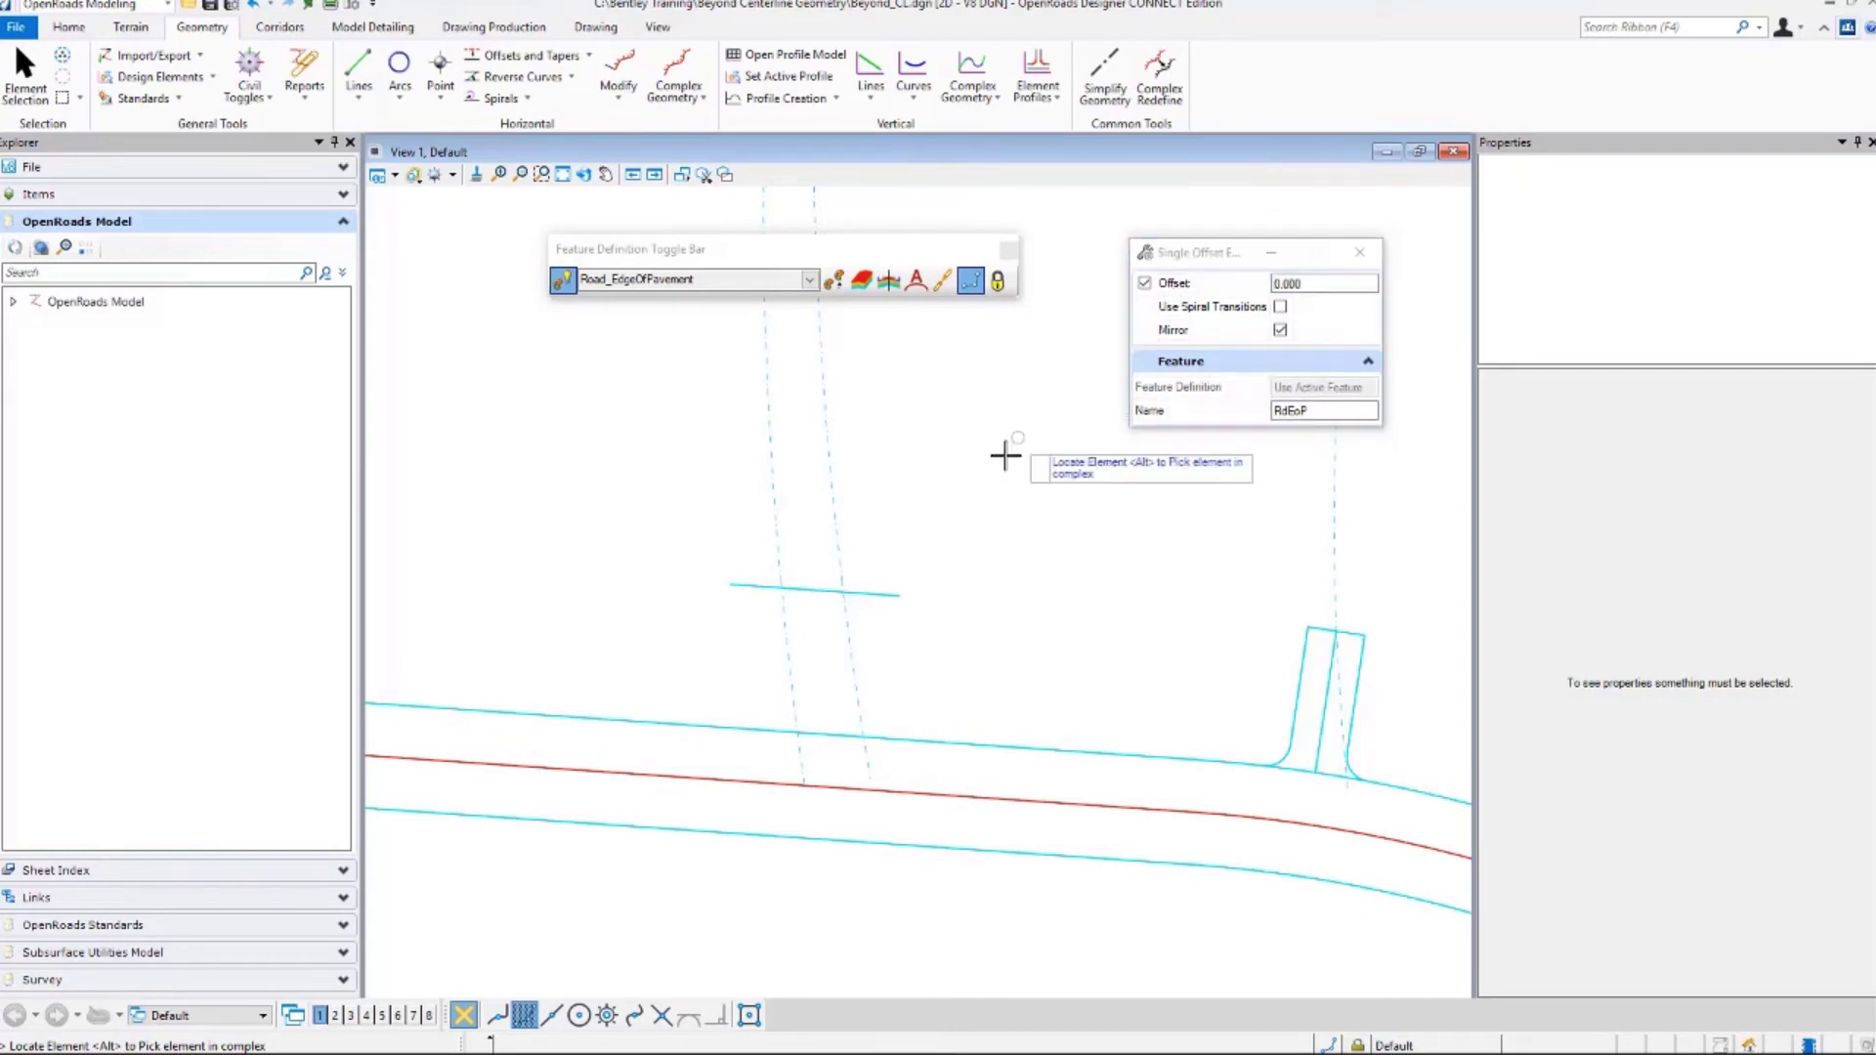
# Copy both dashed guide lines as solid cyan edge-of-pavement lines.
pyautogui.click(832, 472)
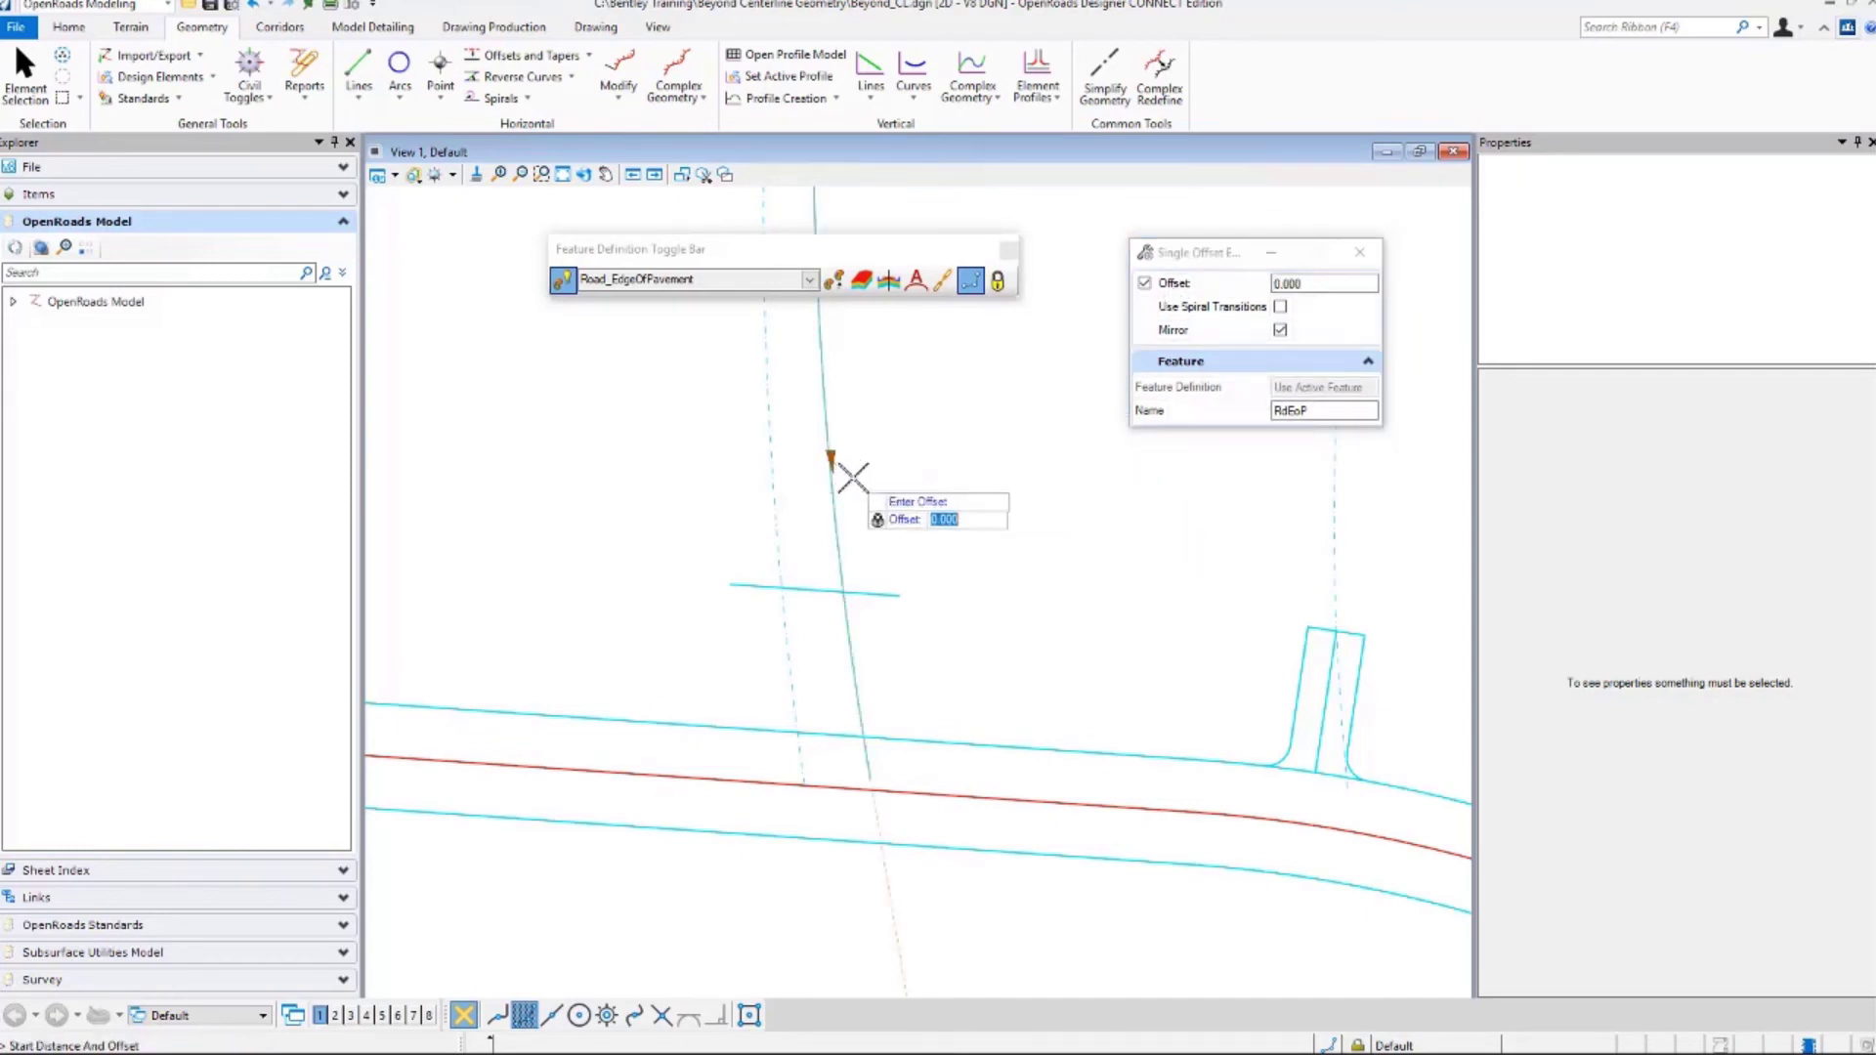
pyautogui.click(850, 475)
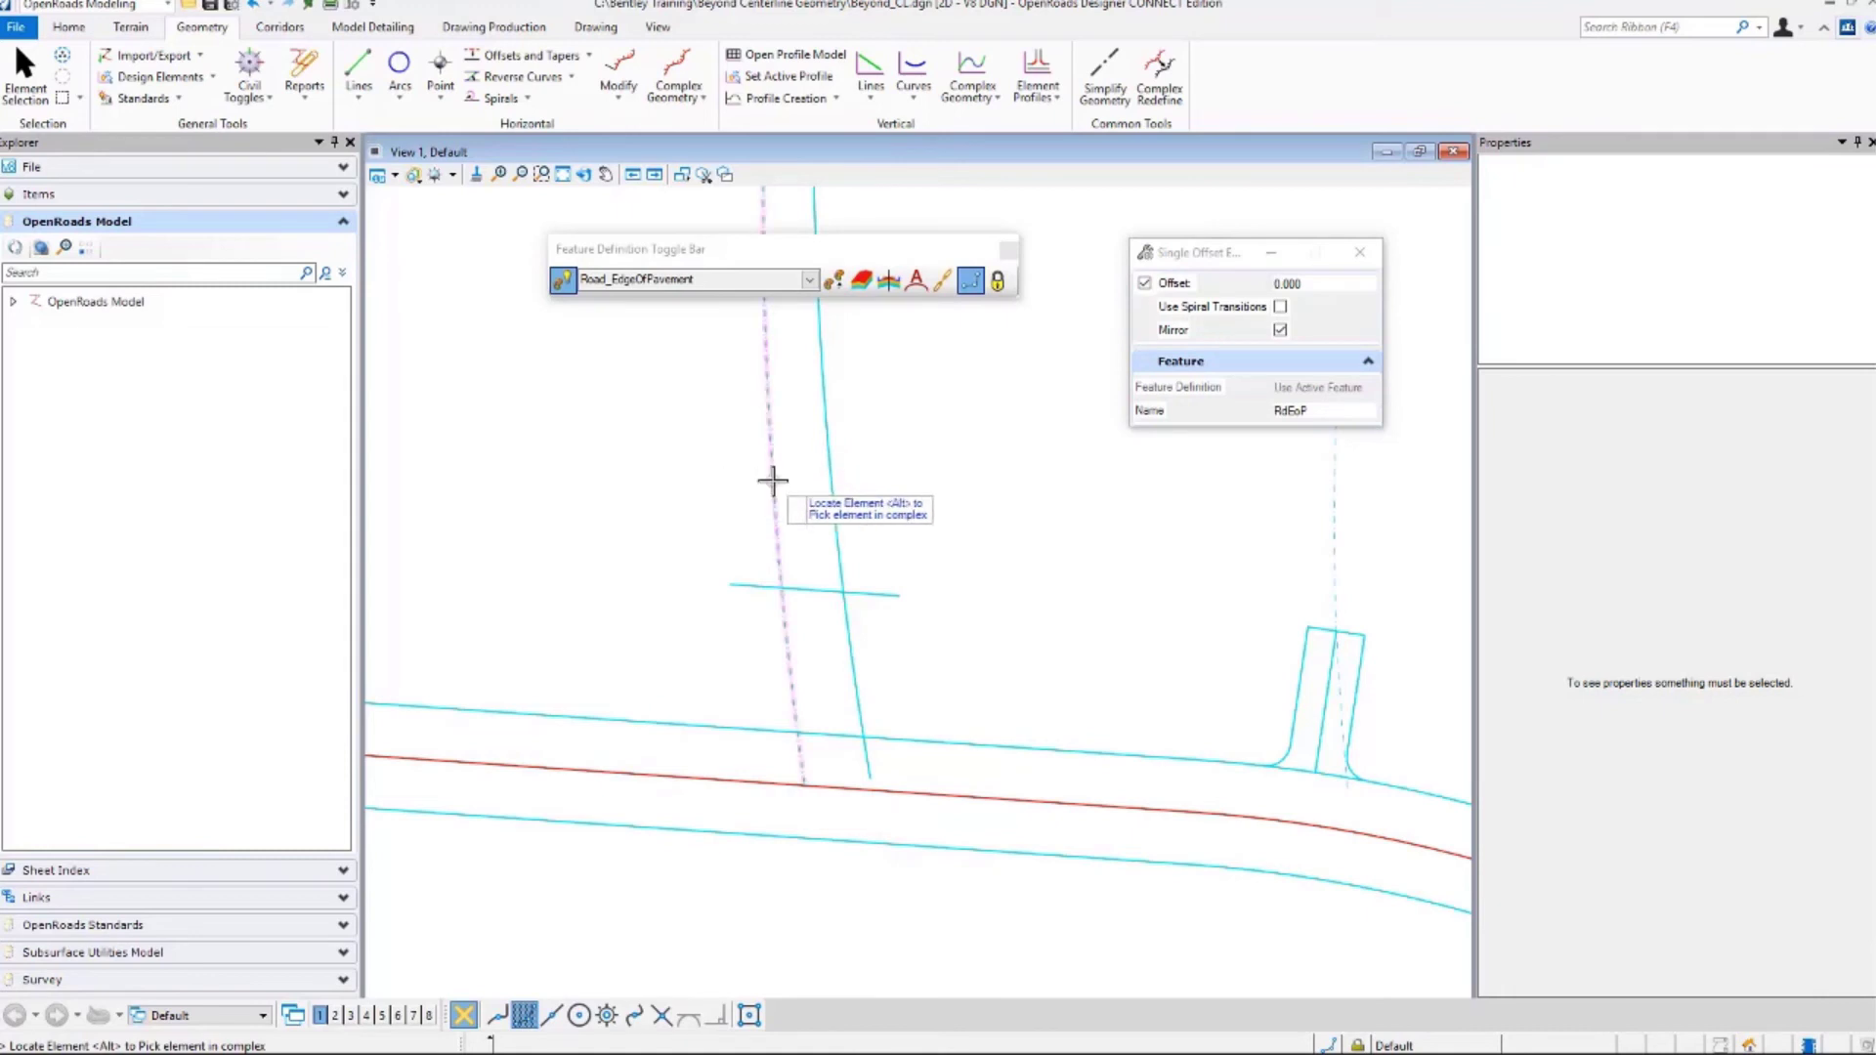
pyautogui.click(768, 479)
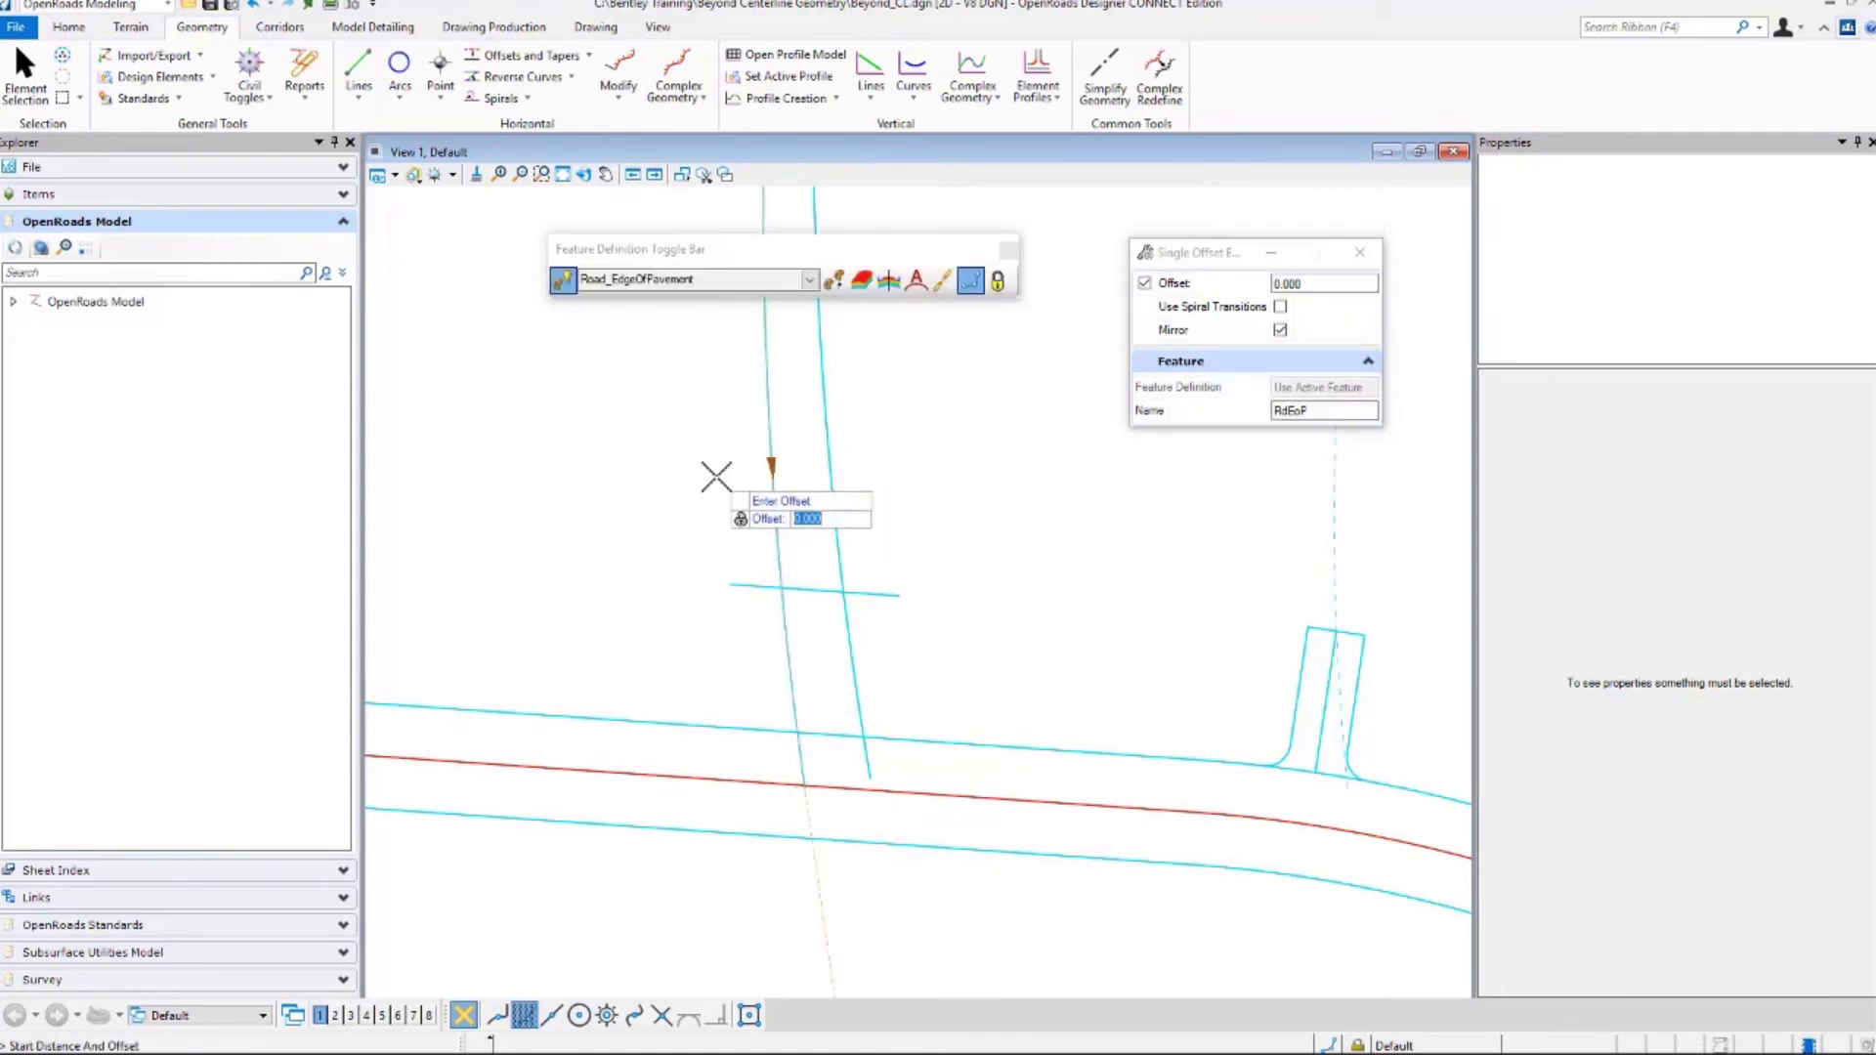
pyautogui.click(716, 477)
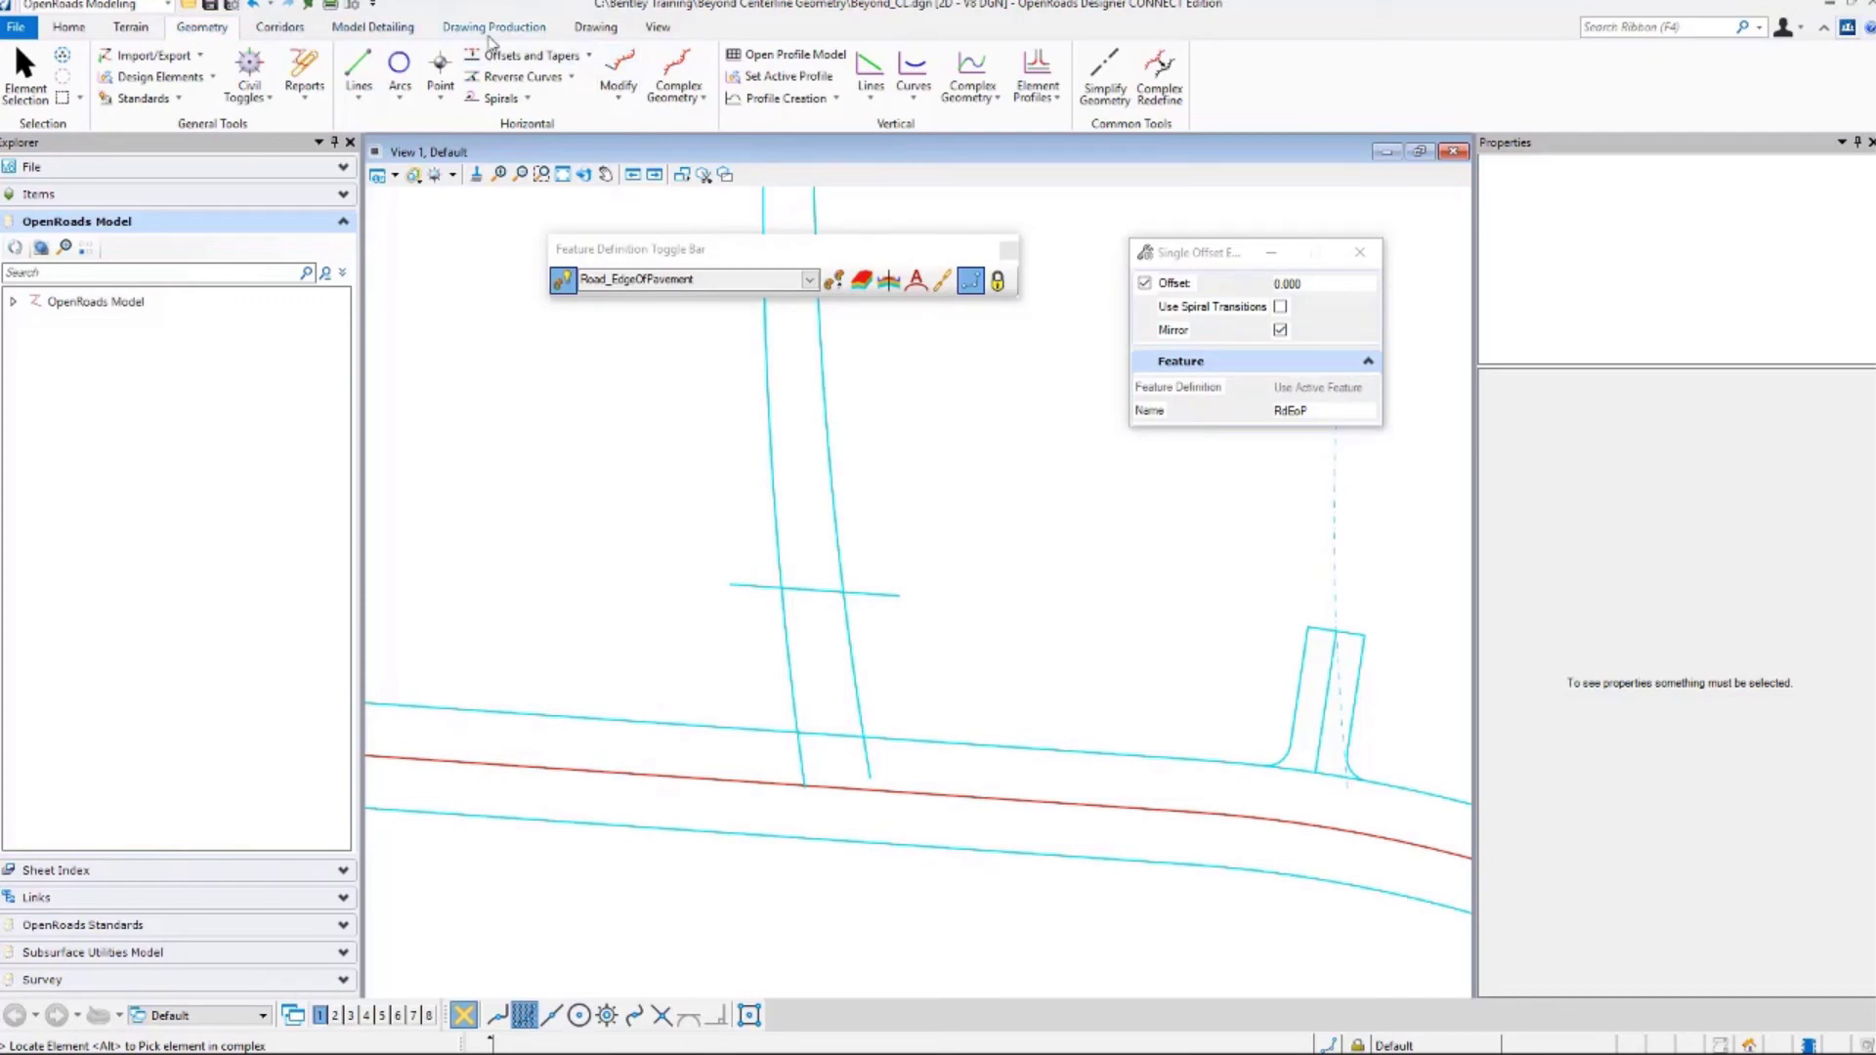
# Trim the third driveway's left edge line and back line to a square corner.
pyautogui.click(596, 29)
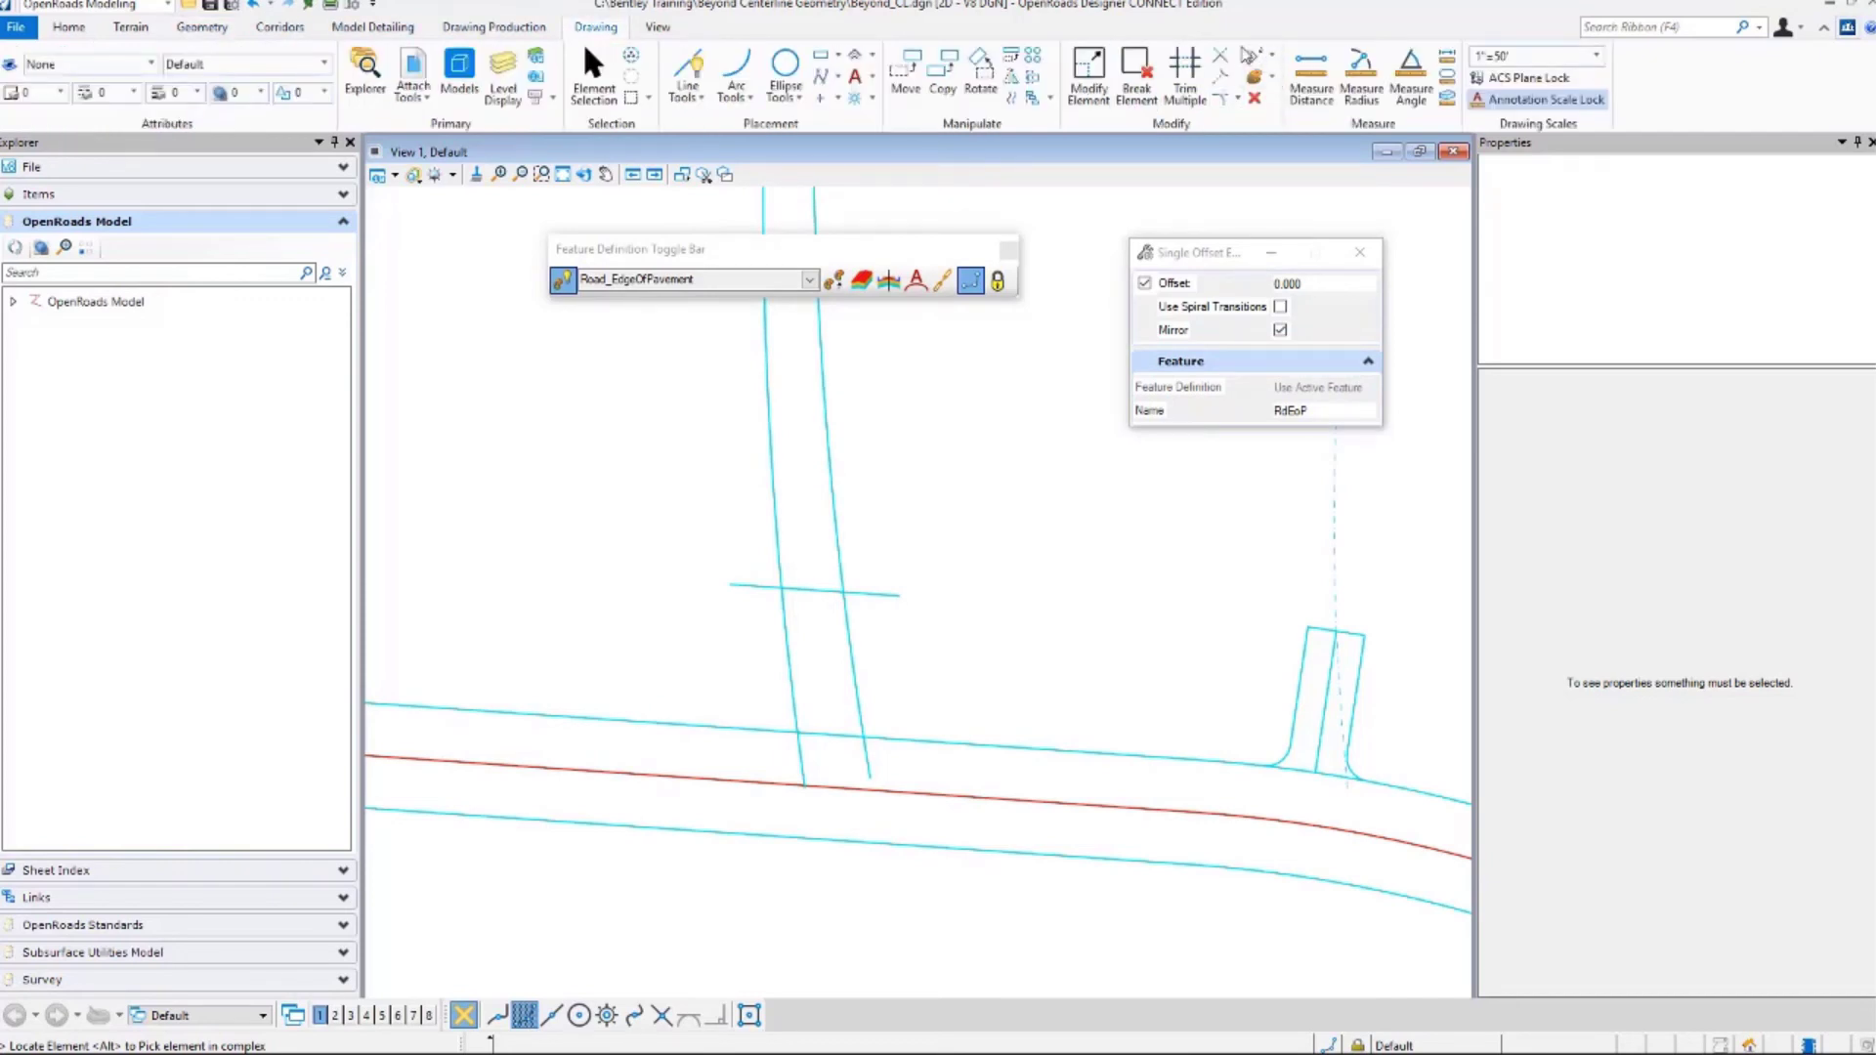
pyautogui.click(1220, 55)
pyautogui.click(784, 608)
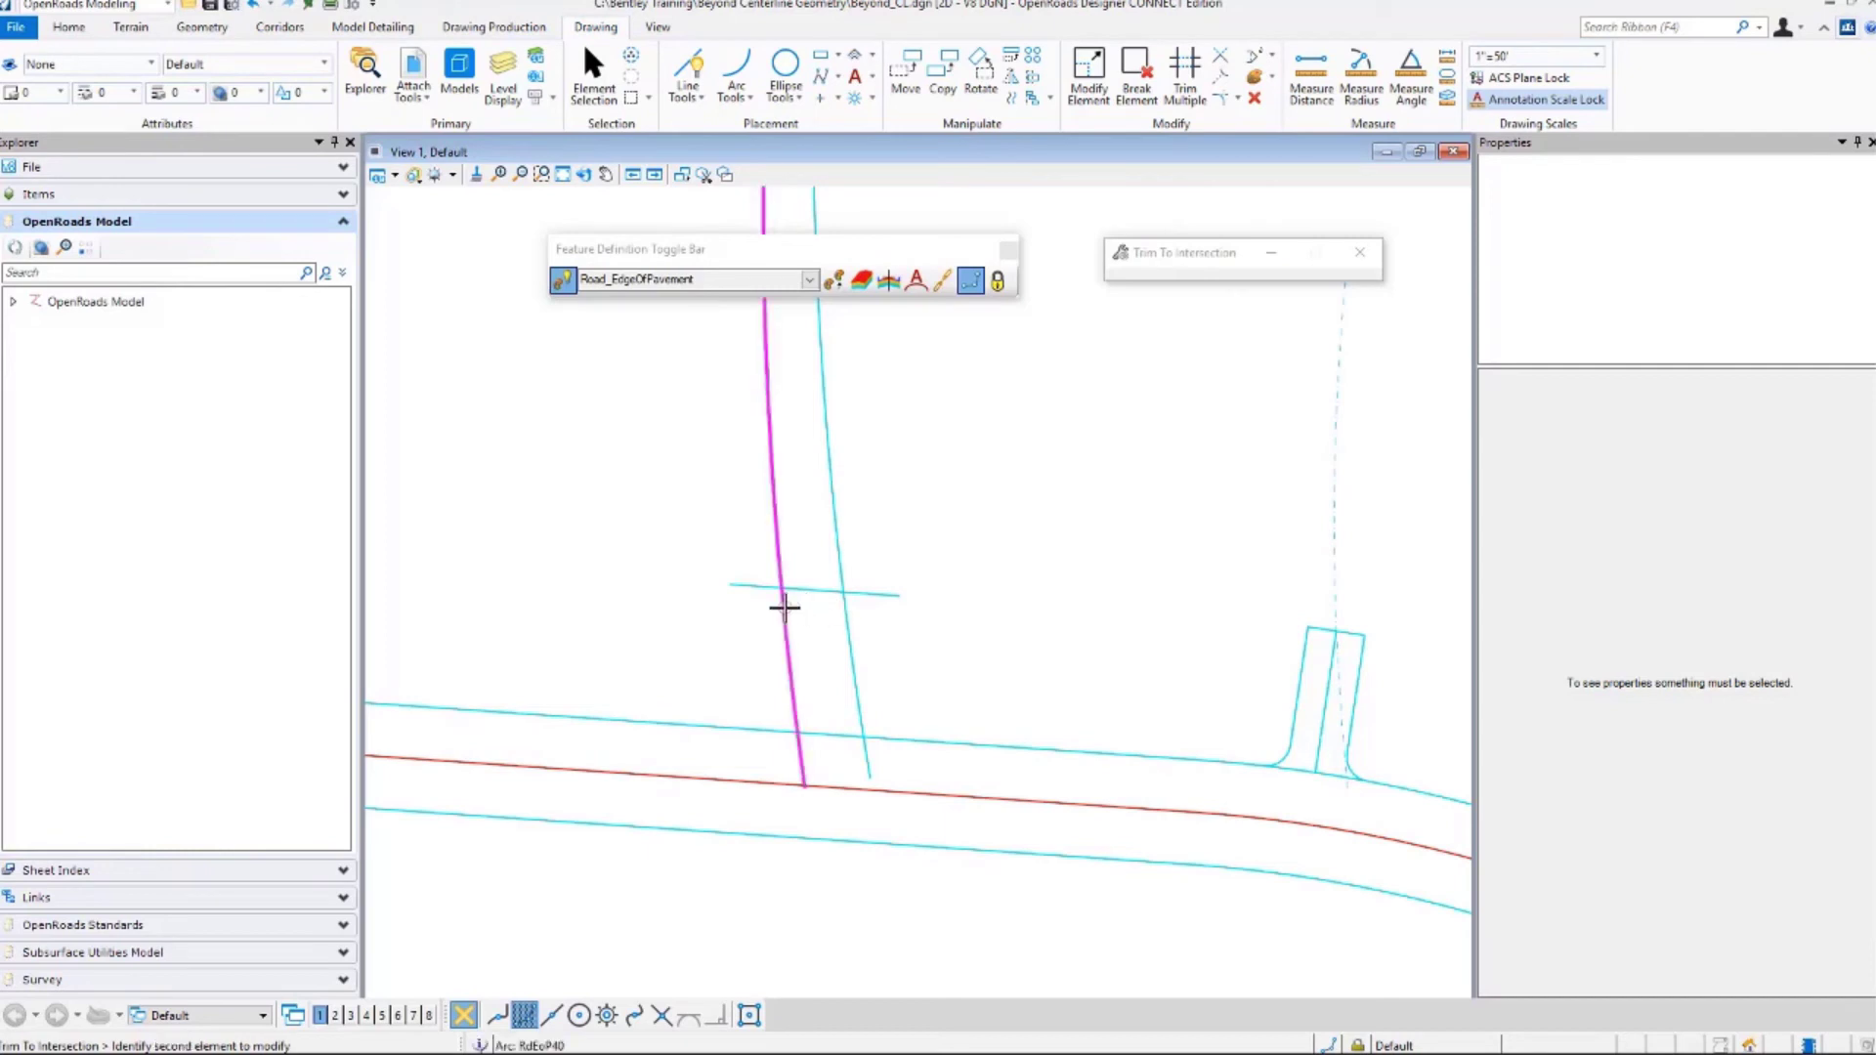
pyautogui.click(805, 604)
pyautogui.click(808, 608)
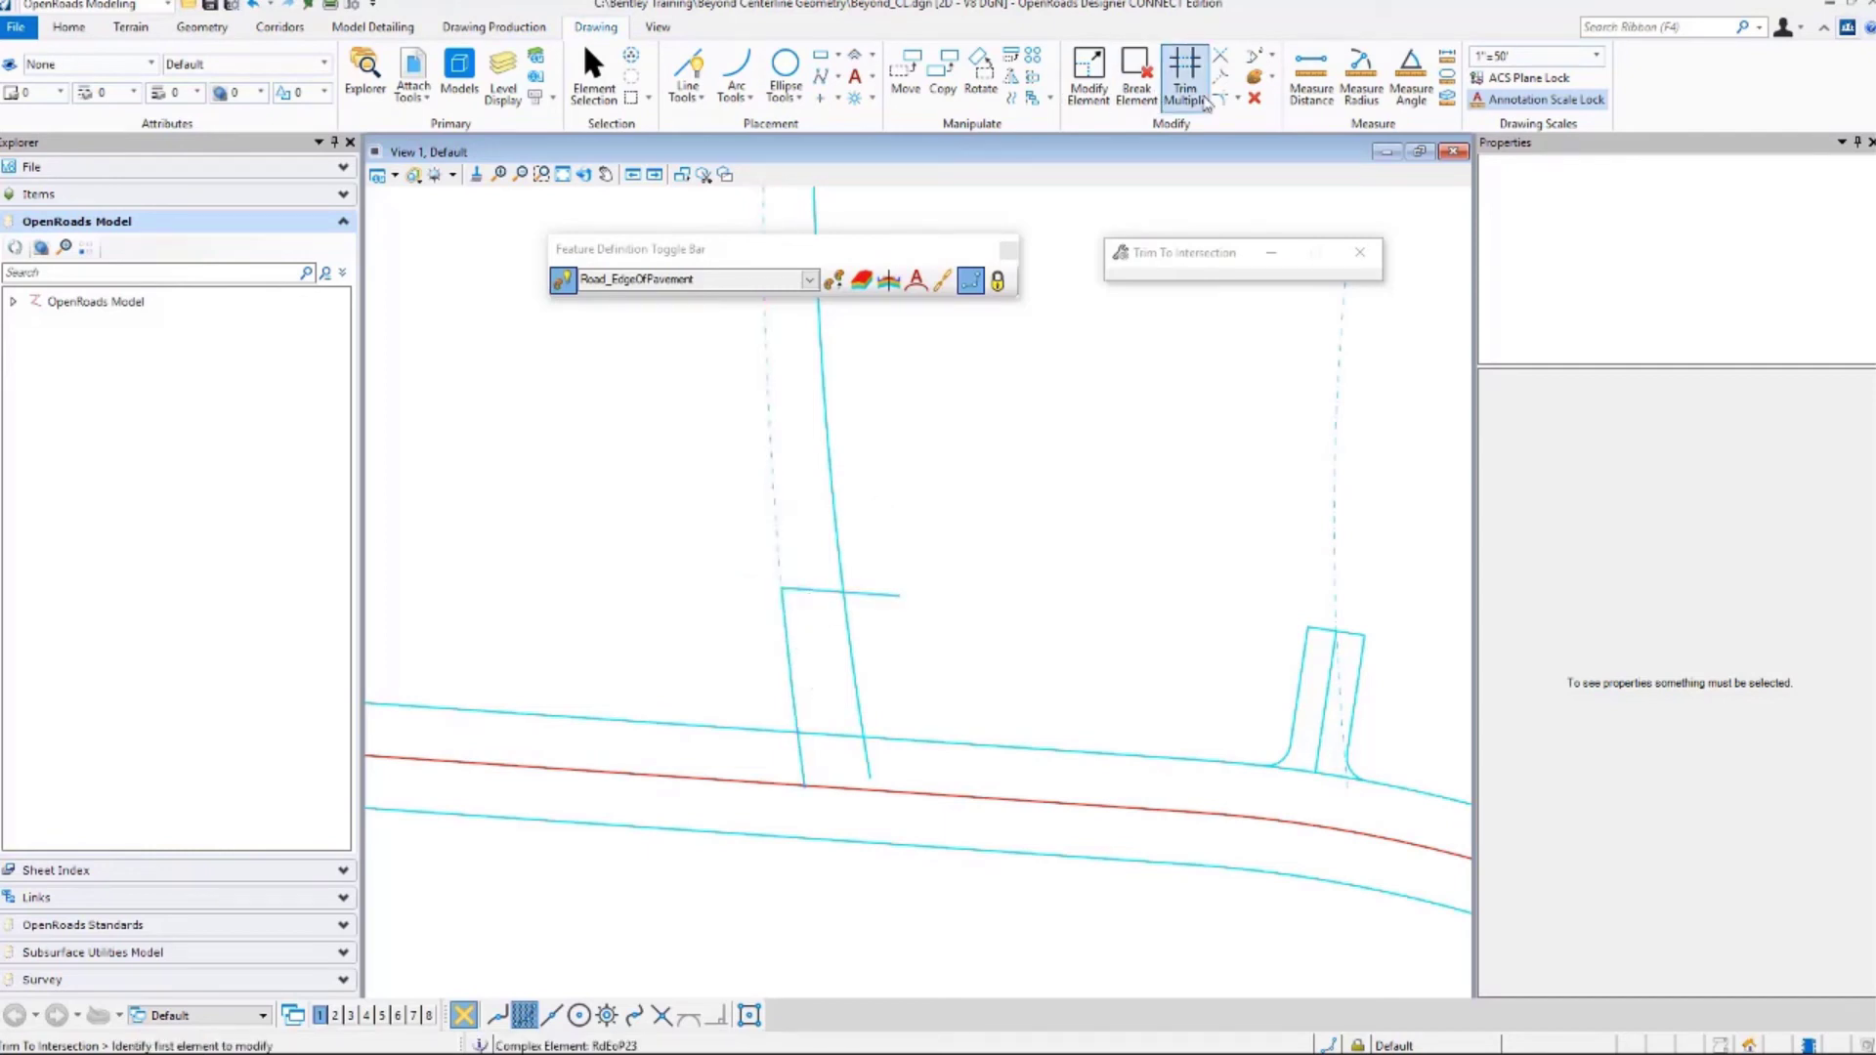
pyautogui.click(1220, 102)
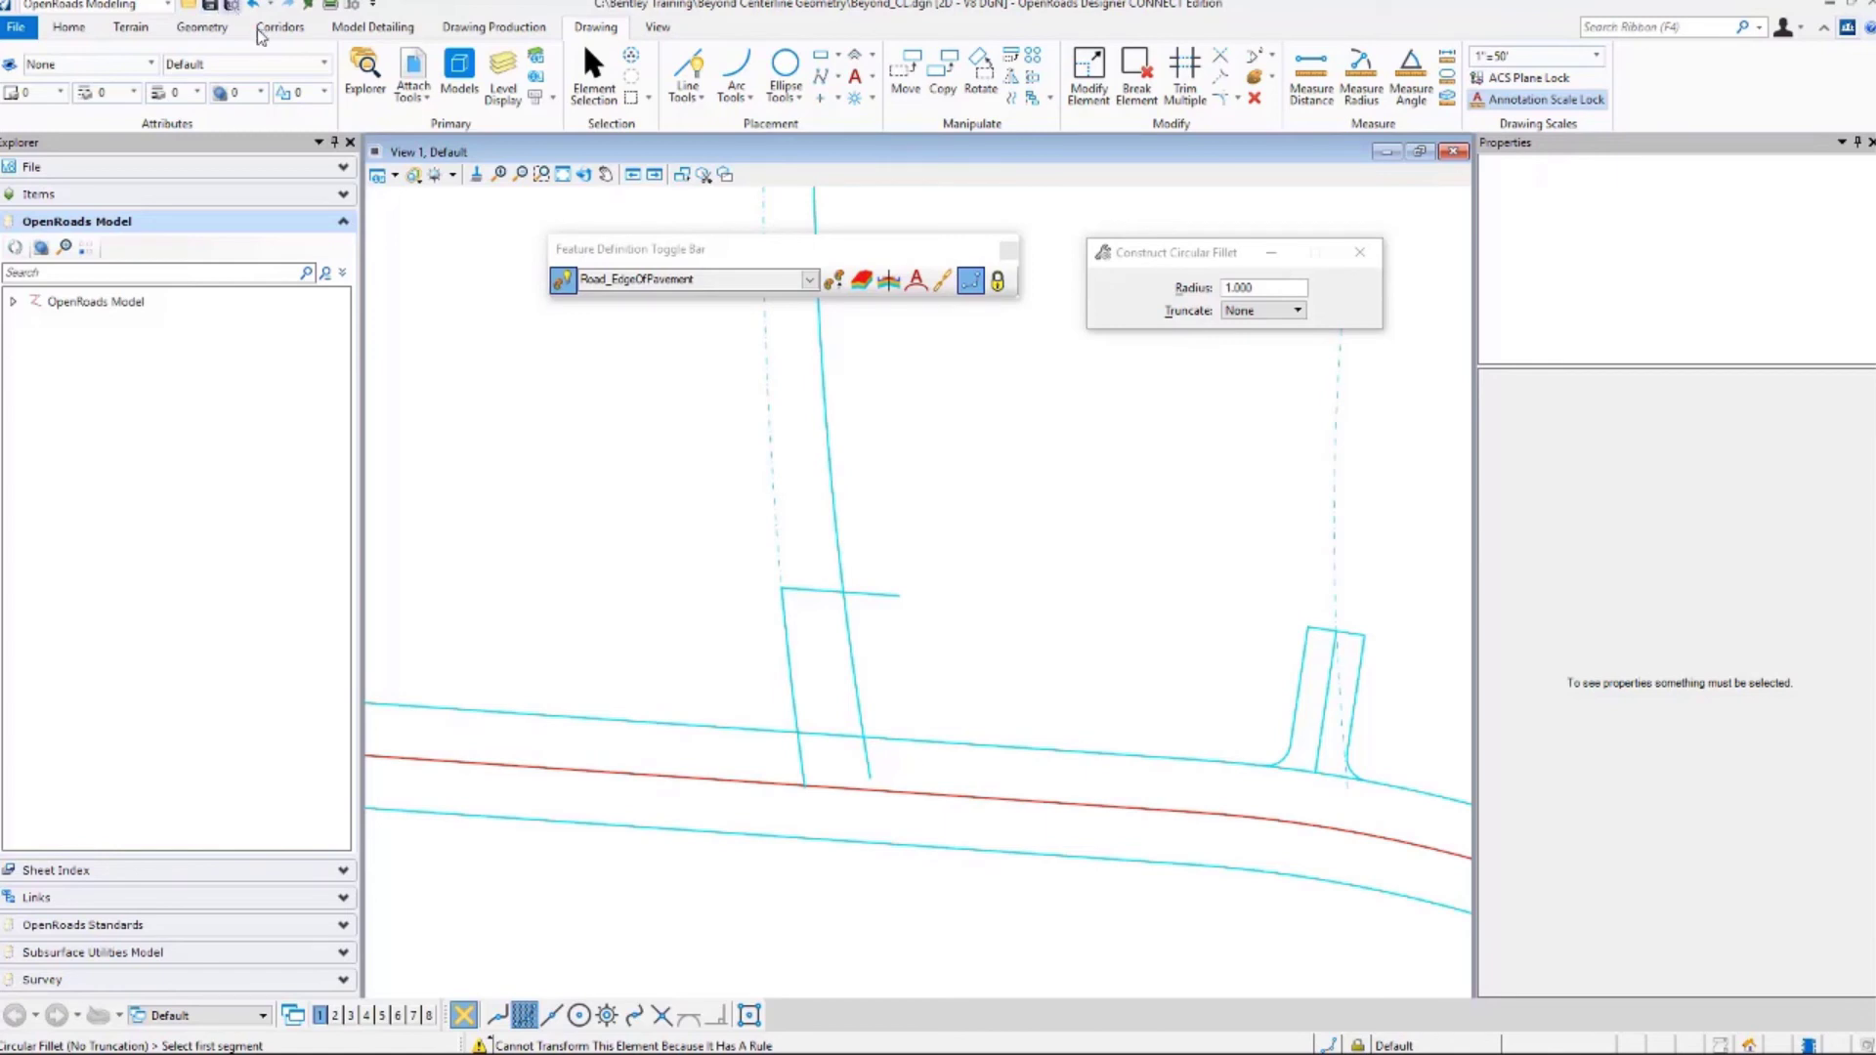
pyautogui.click(229, 33)
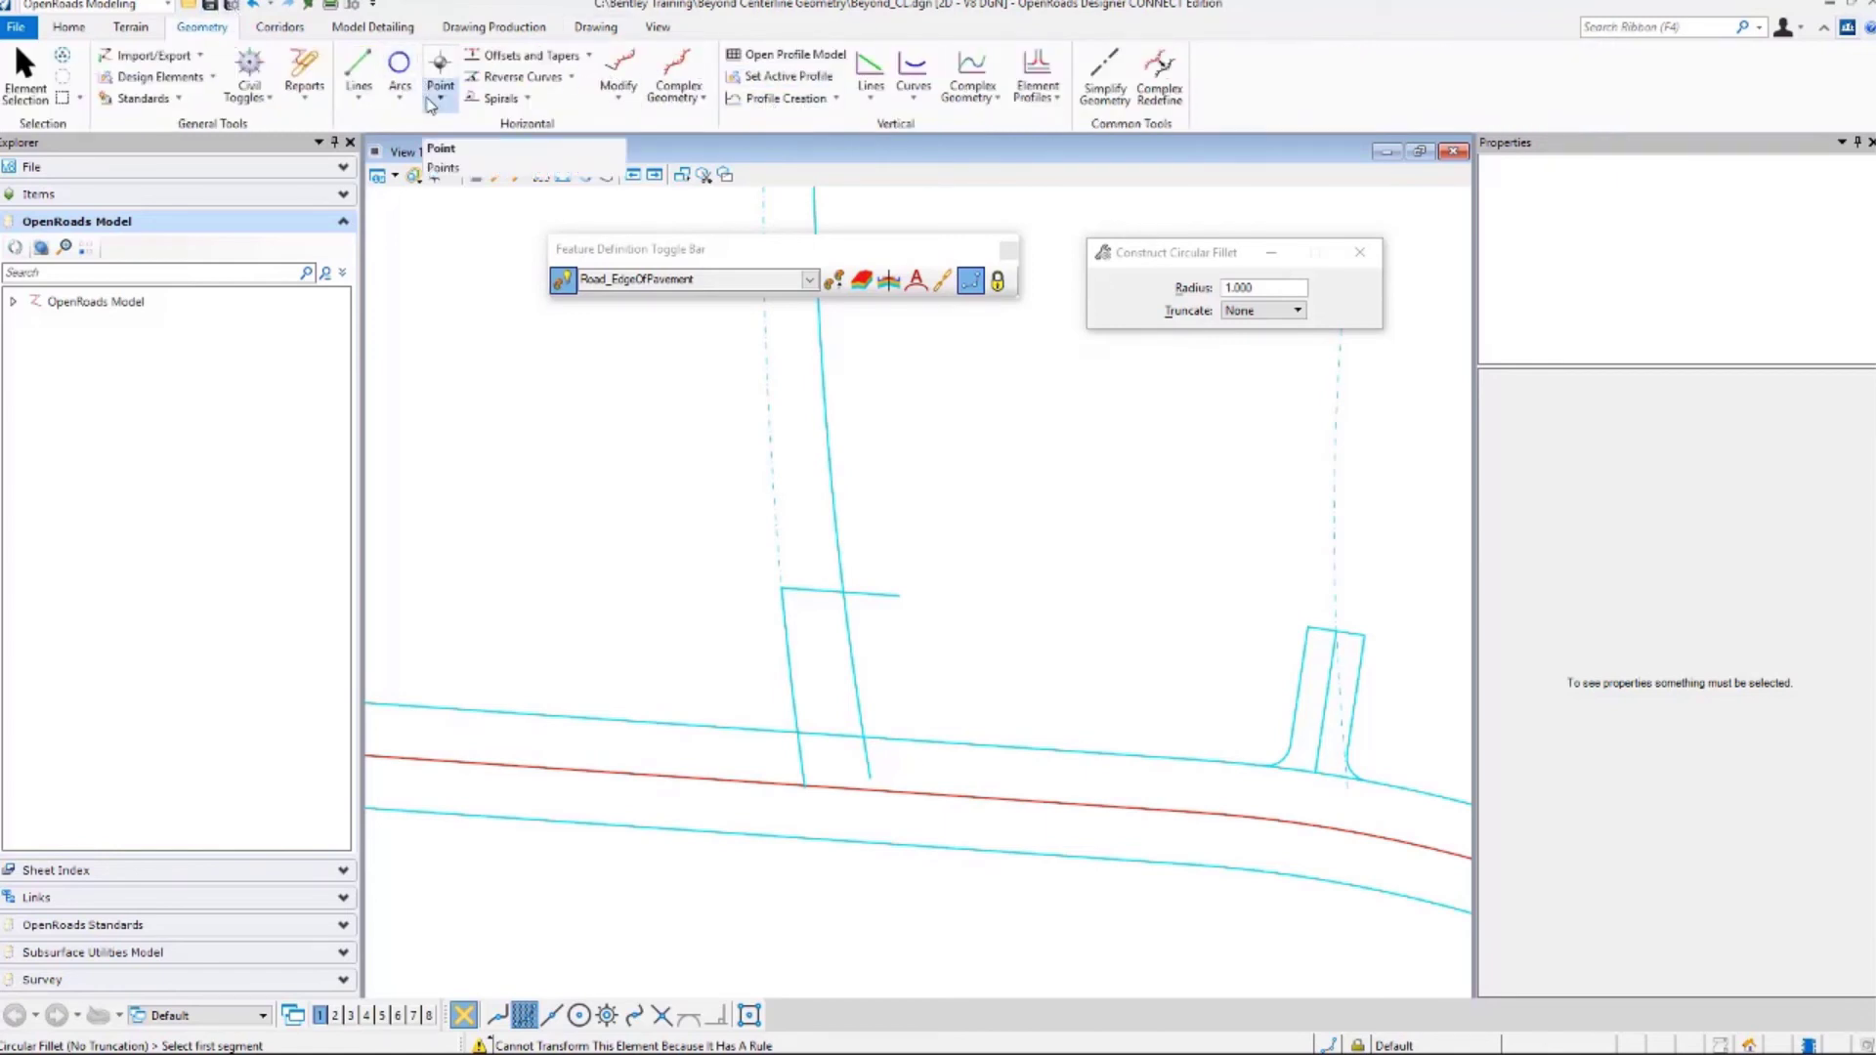
# Add 5' simple arcs between the road edge and both driveway edge lines.
pyautogui.click(400, 81)
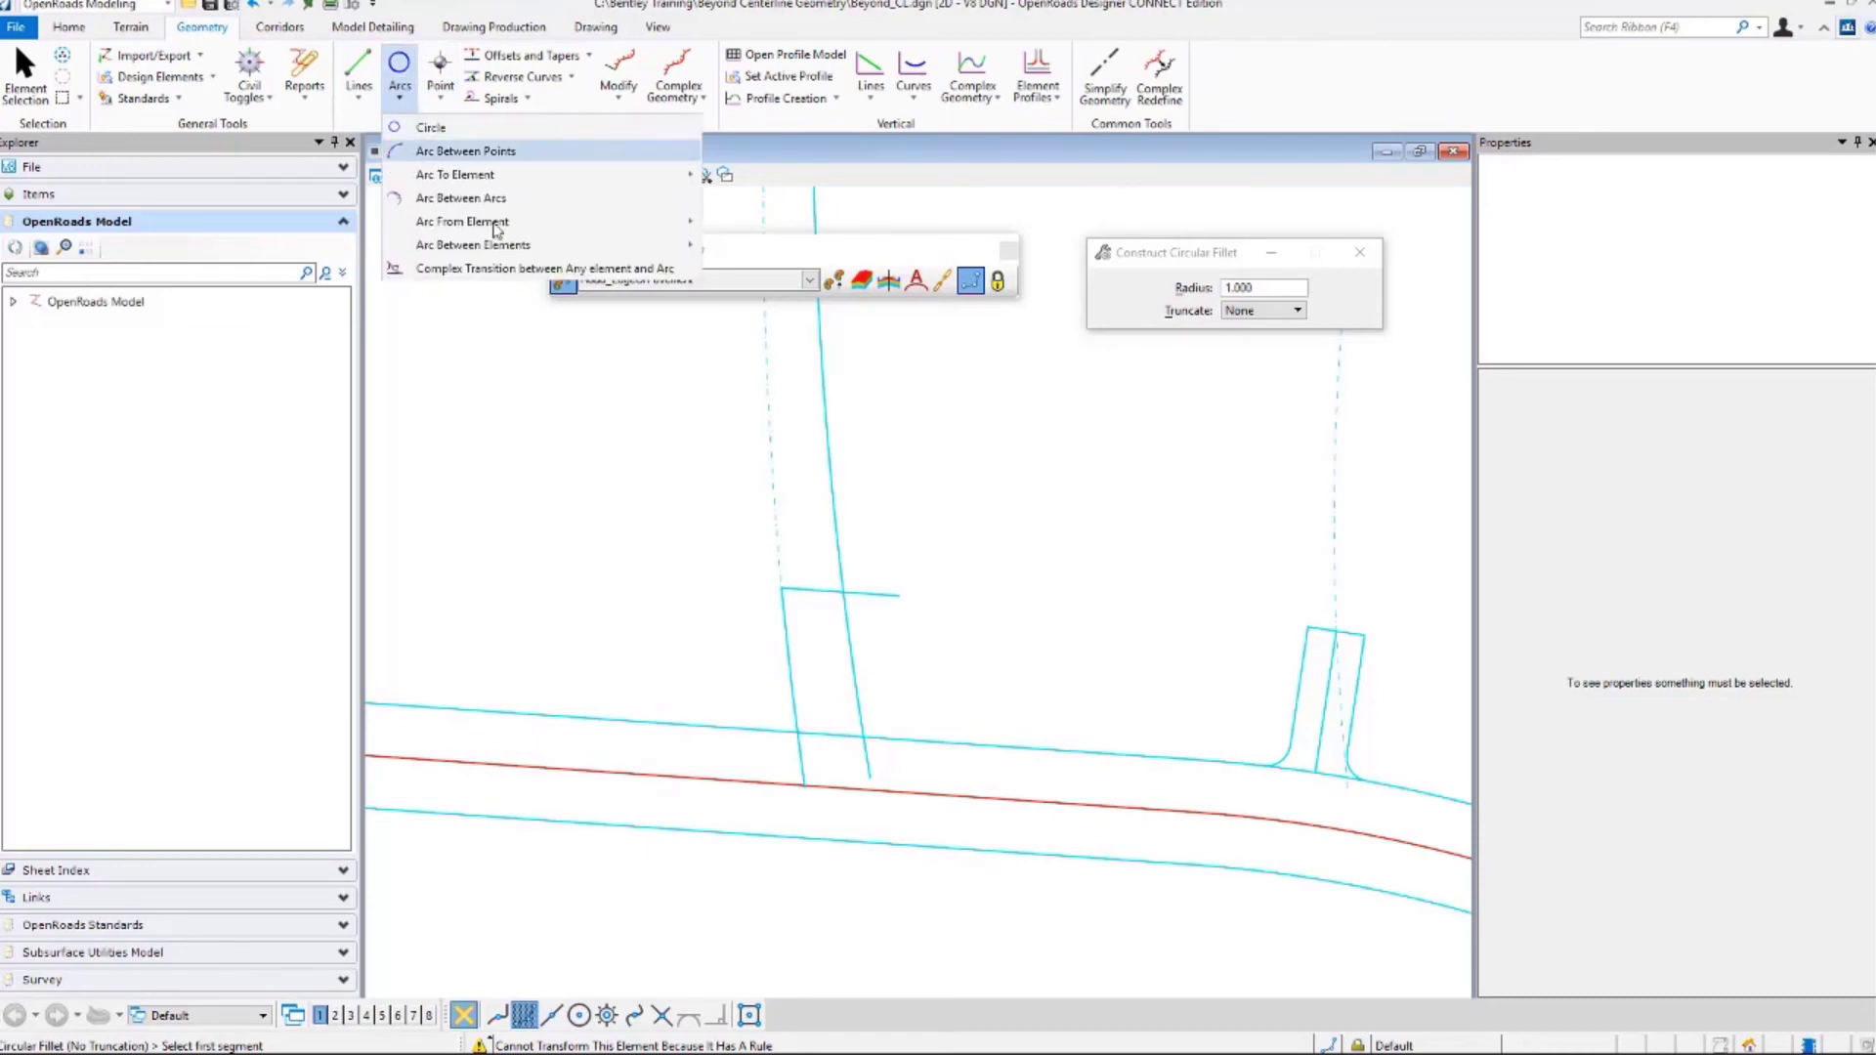
pyautogui.moveTo(574, 253)
pyautogui.click(731, 246)
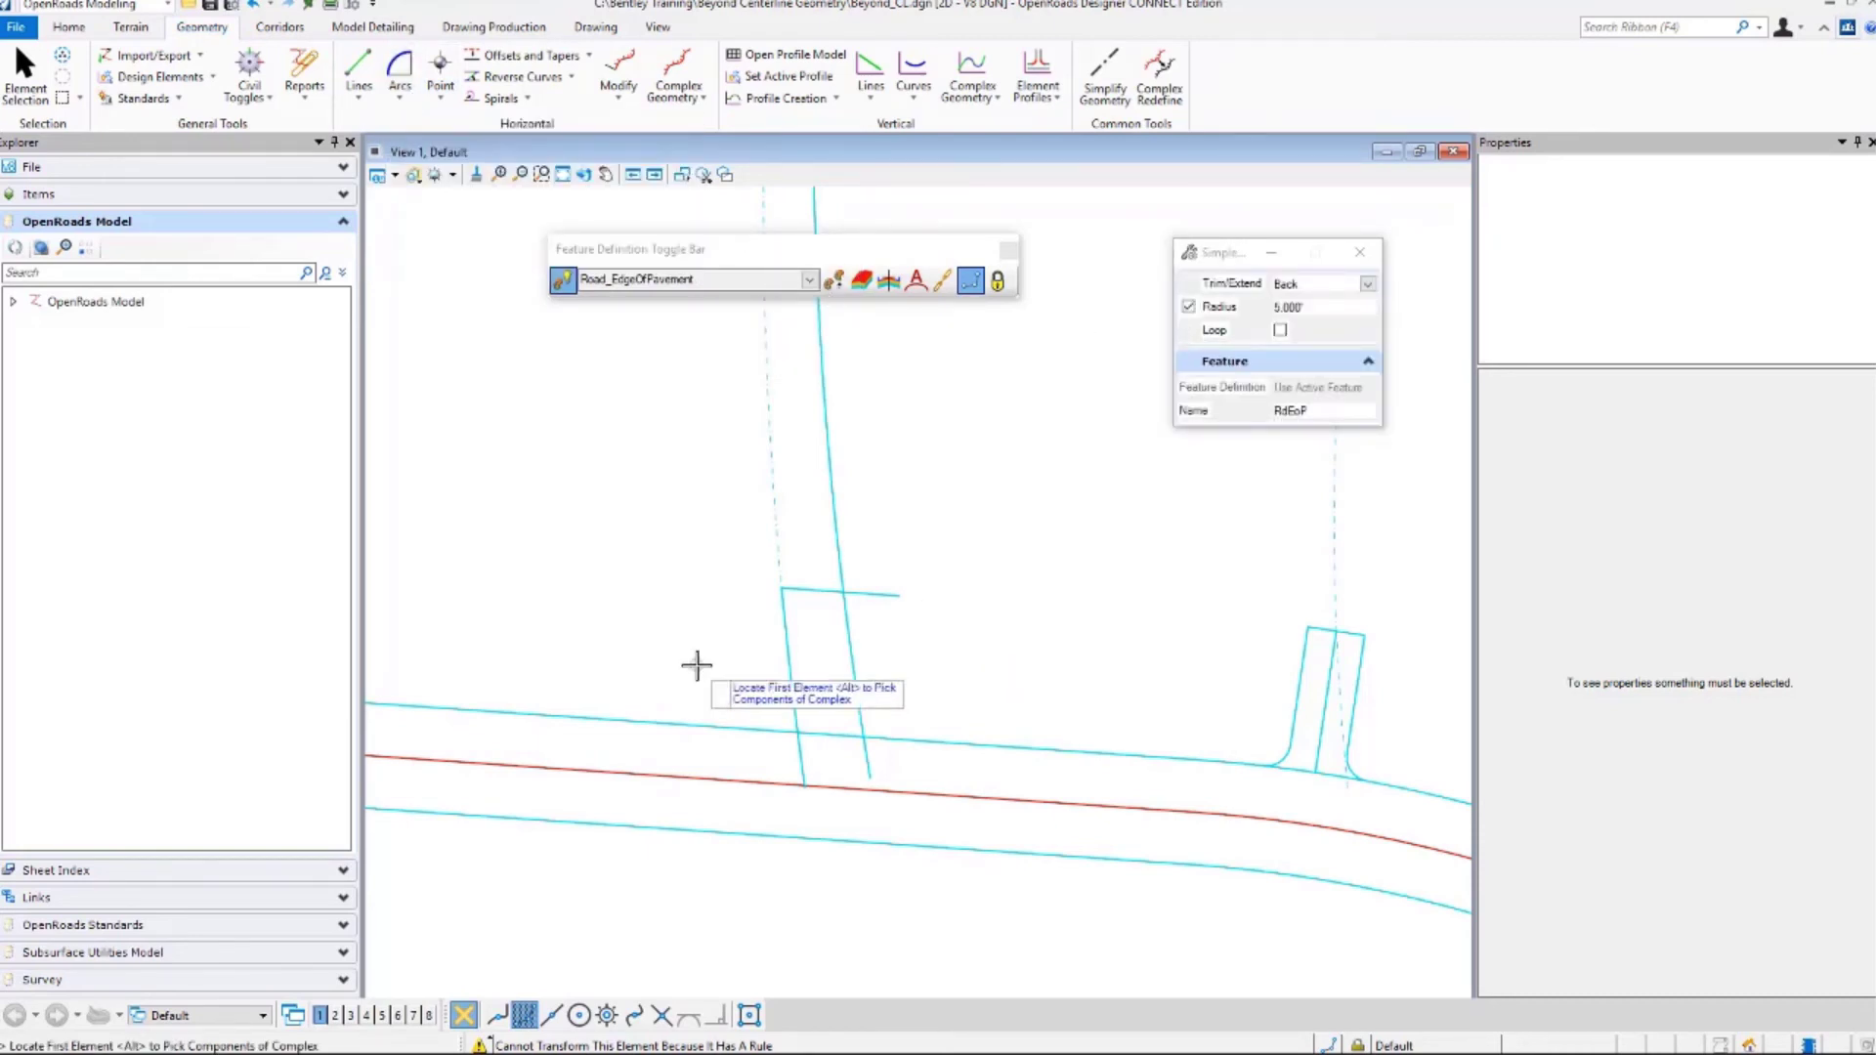
pyautogui.click(742, 720)
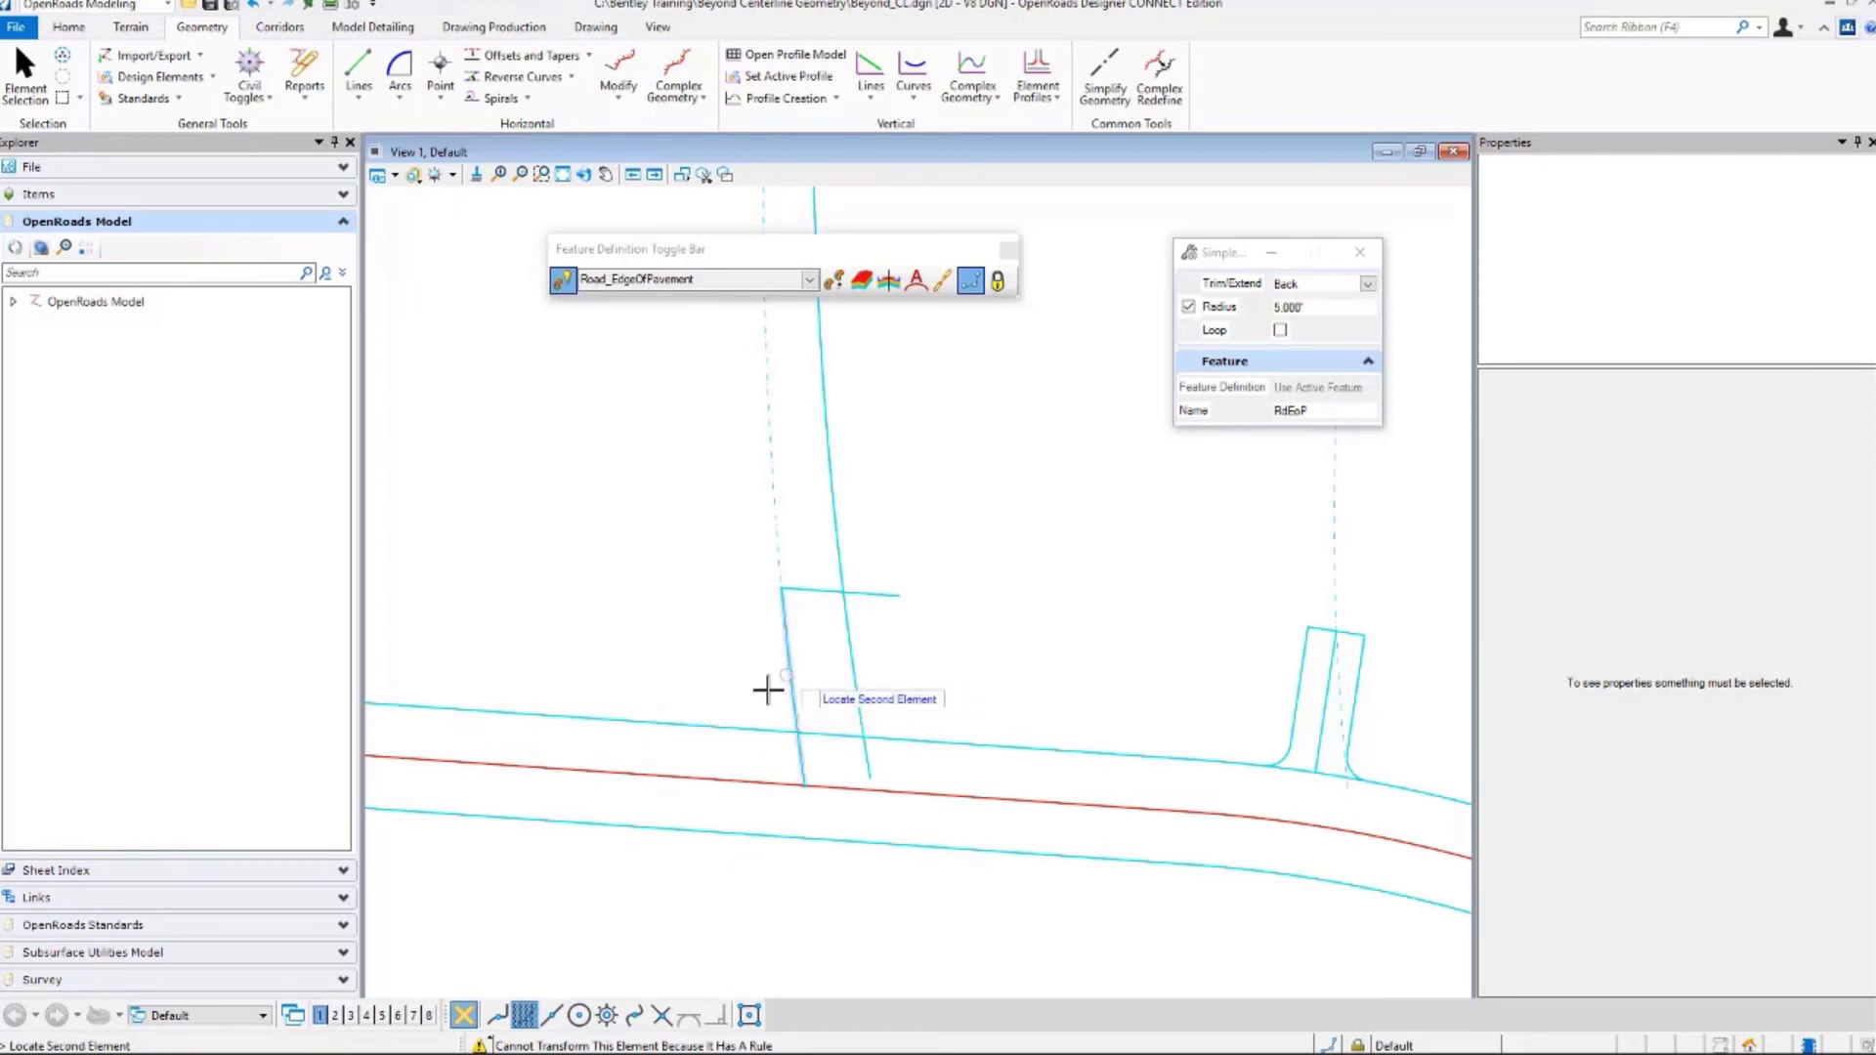
pyautogui.click(748, 701)
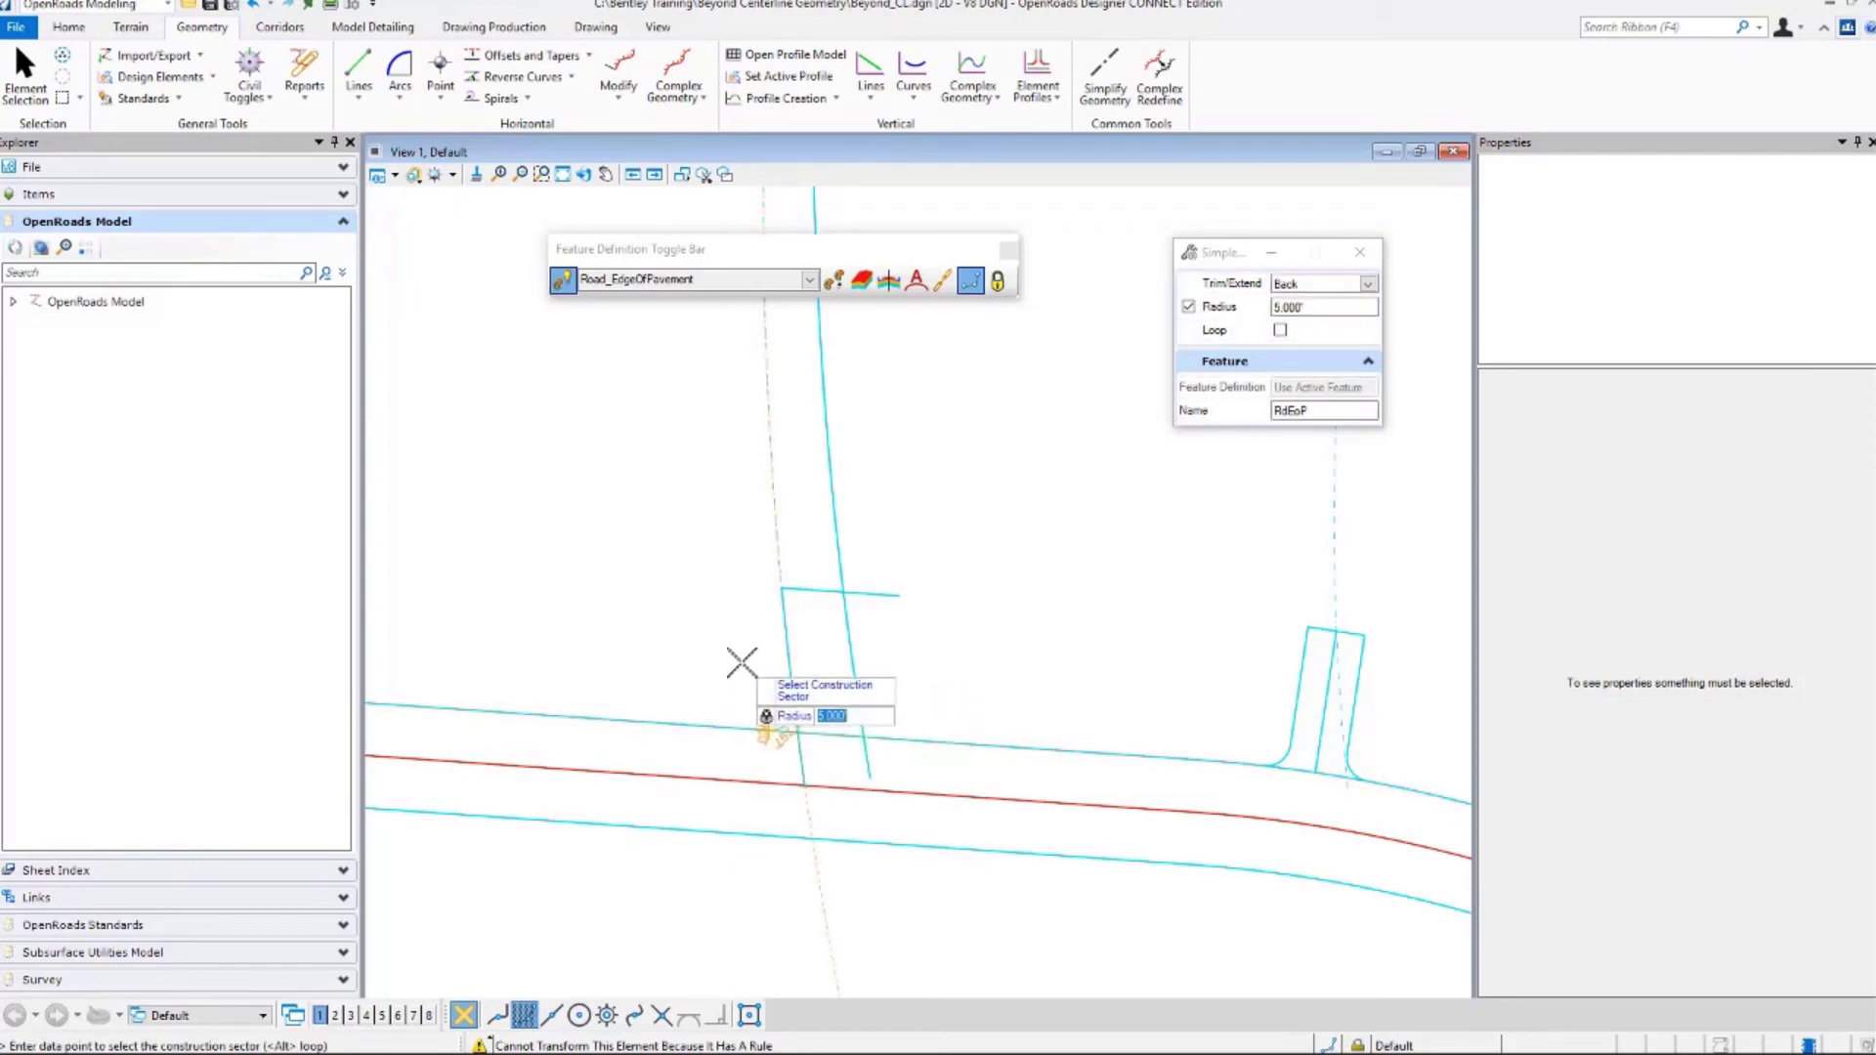
pyautogui.click(730, 637)
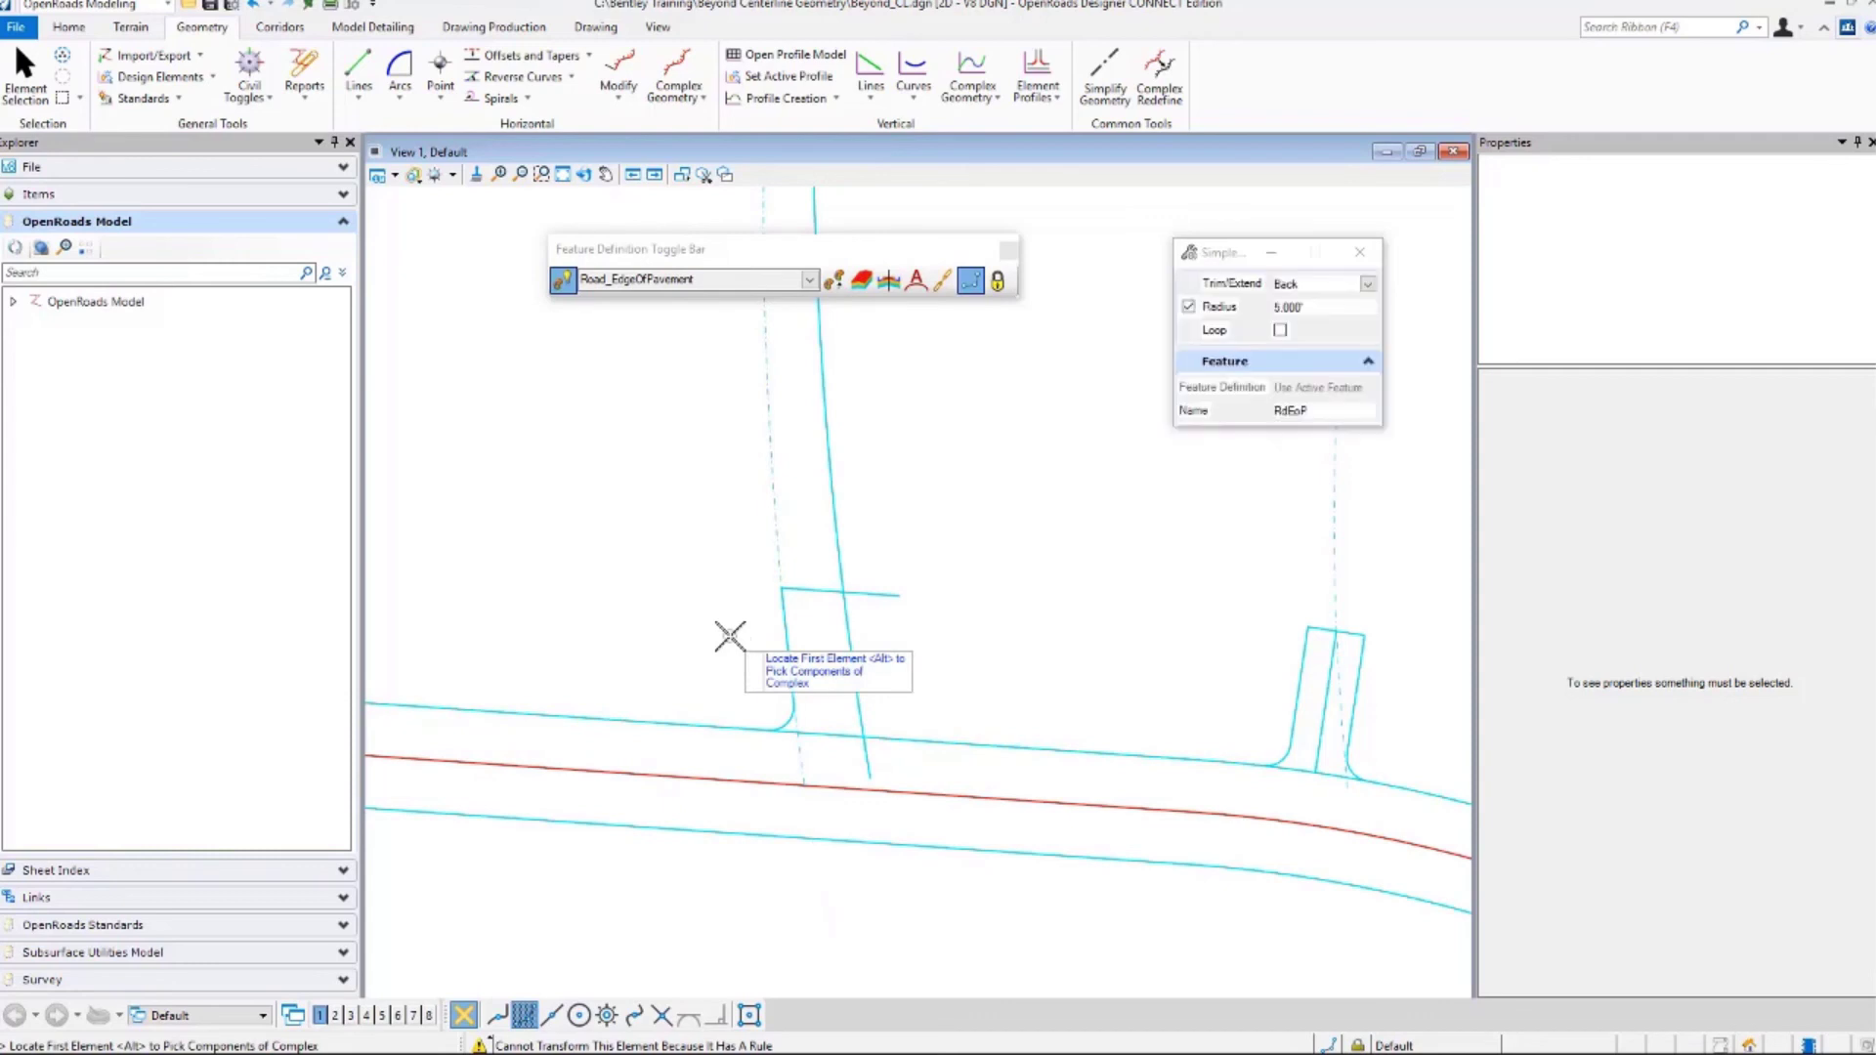
pyautogui.click(926, 736)
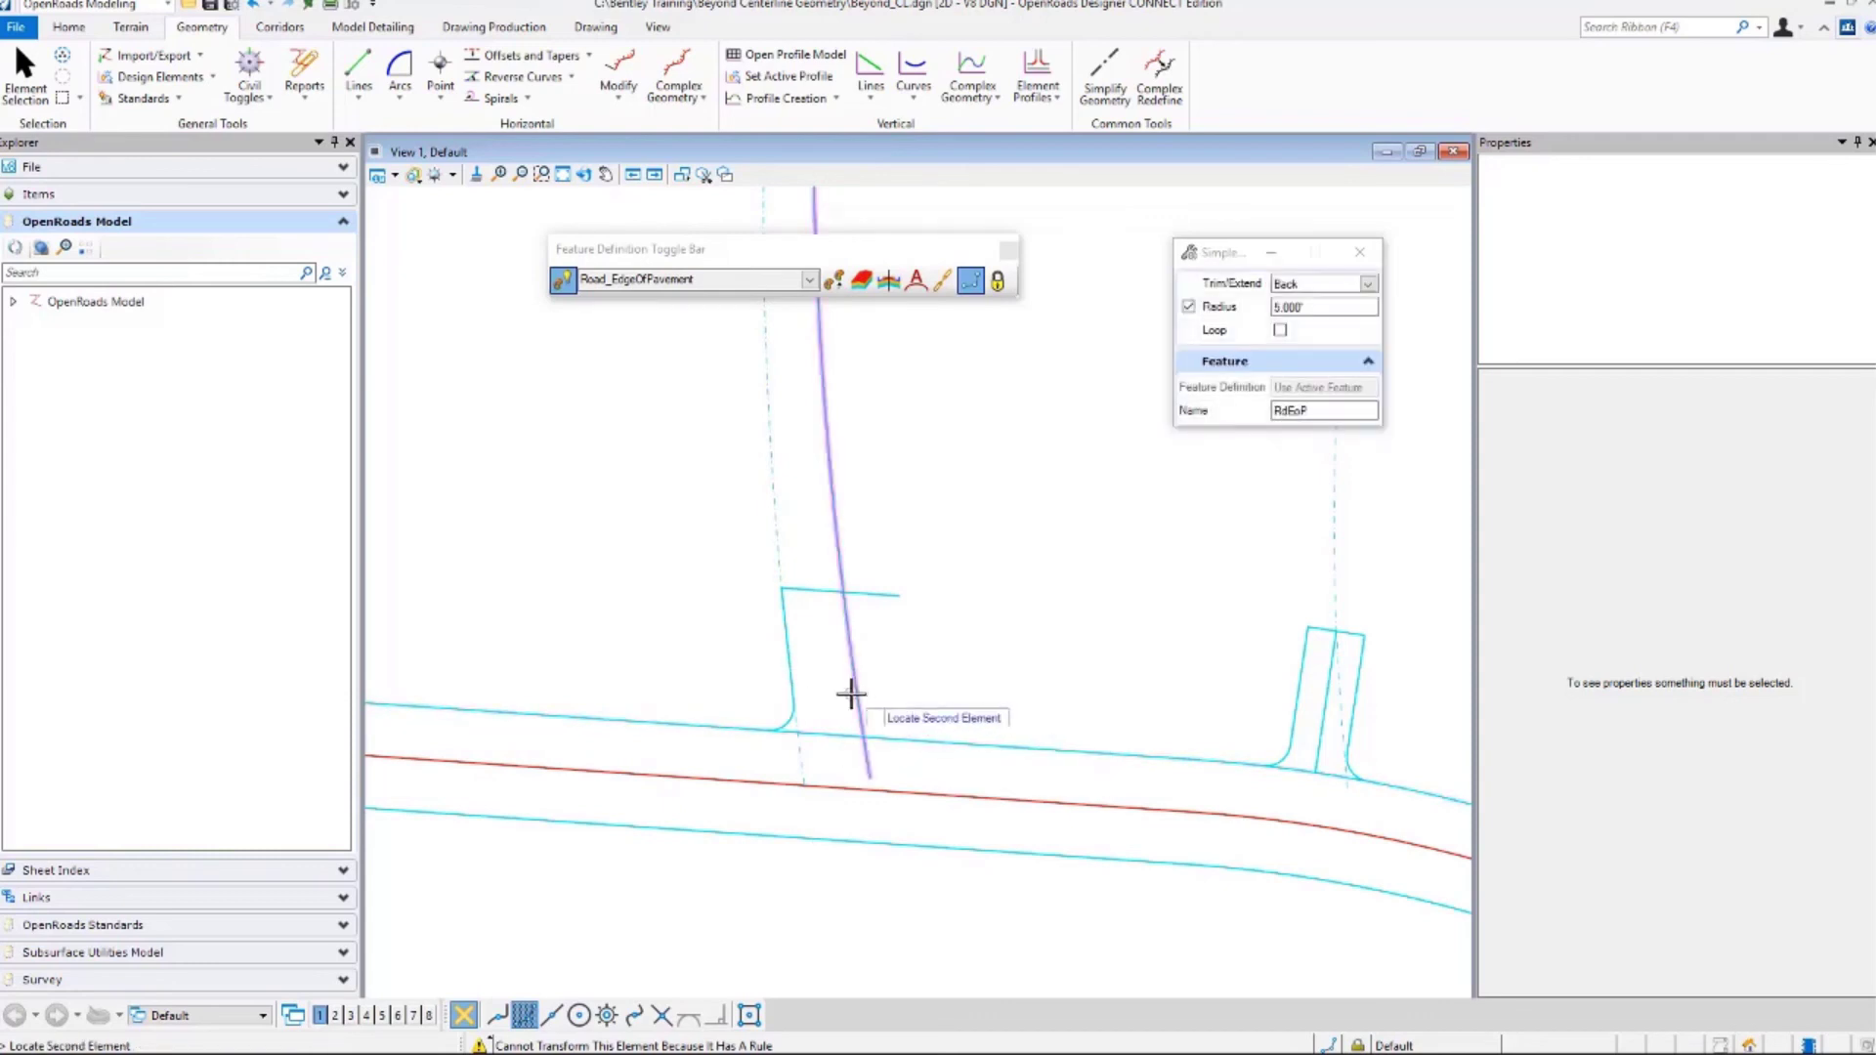
pyautogui.click(852, 691)
pyautogui.click(943, 674)
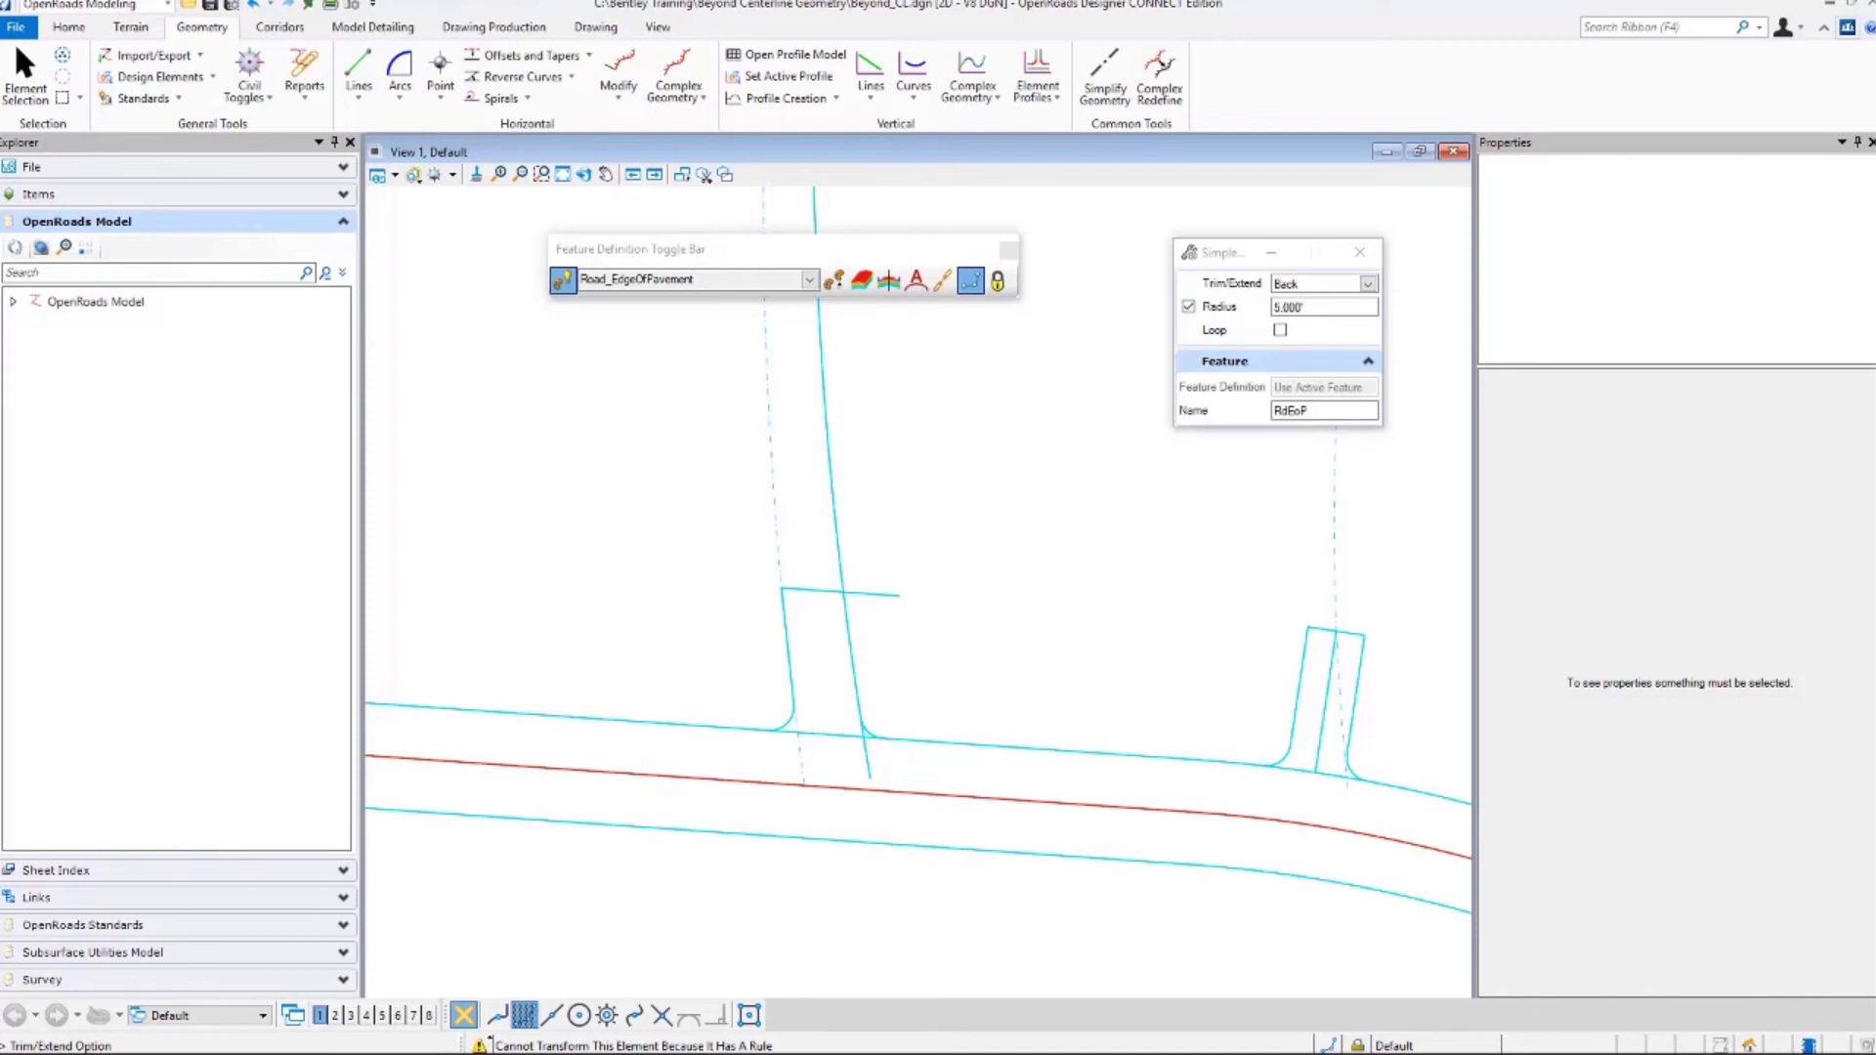
pyautogui.press('Return')
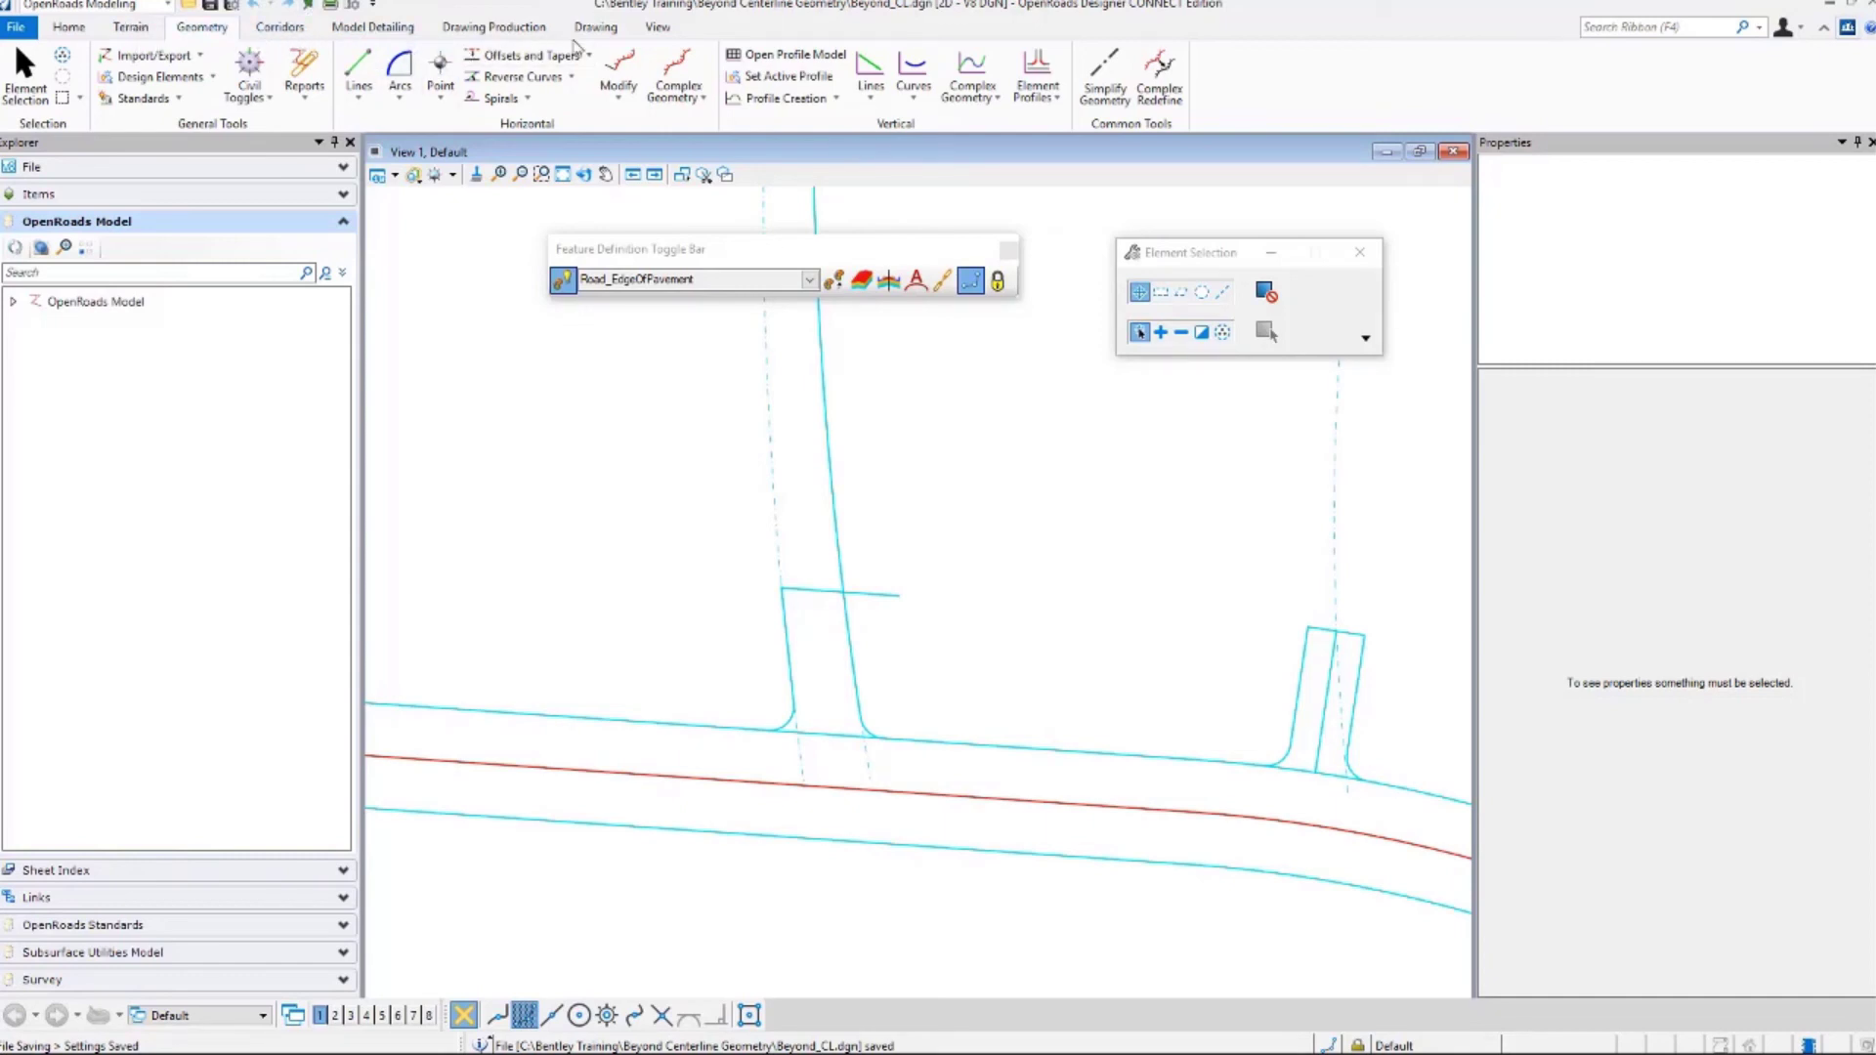
# Trim the right edge line and back line to meet at a square corner.
pyautogui.click(595, 26)
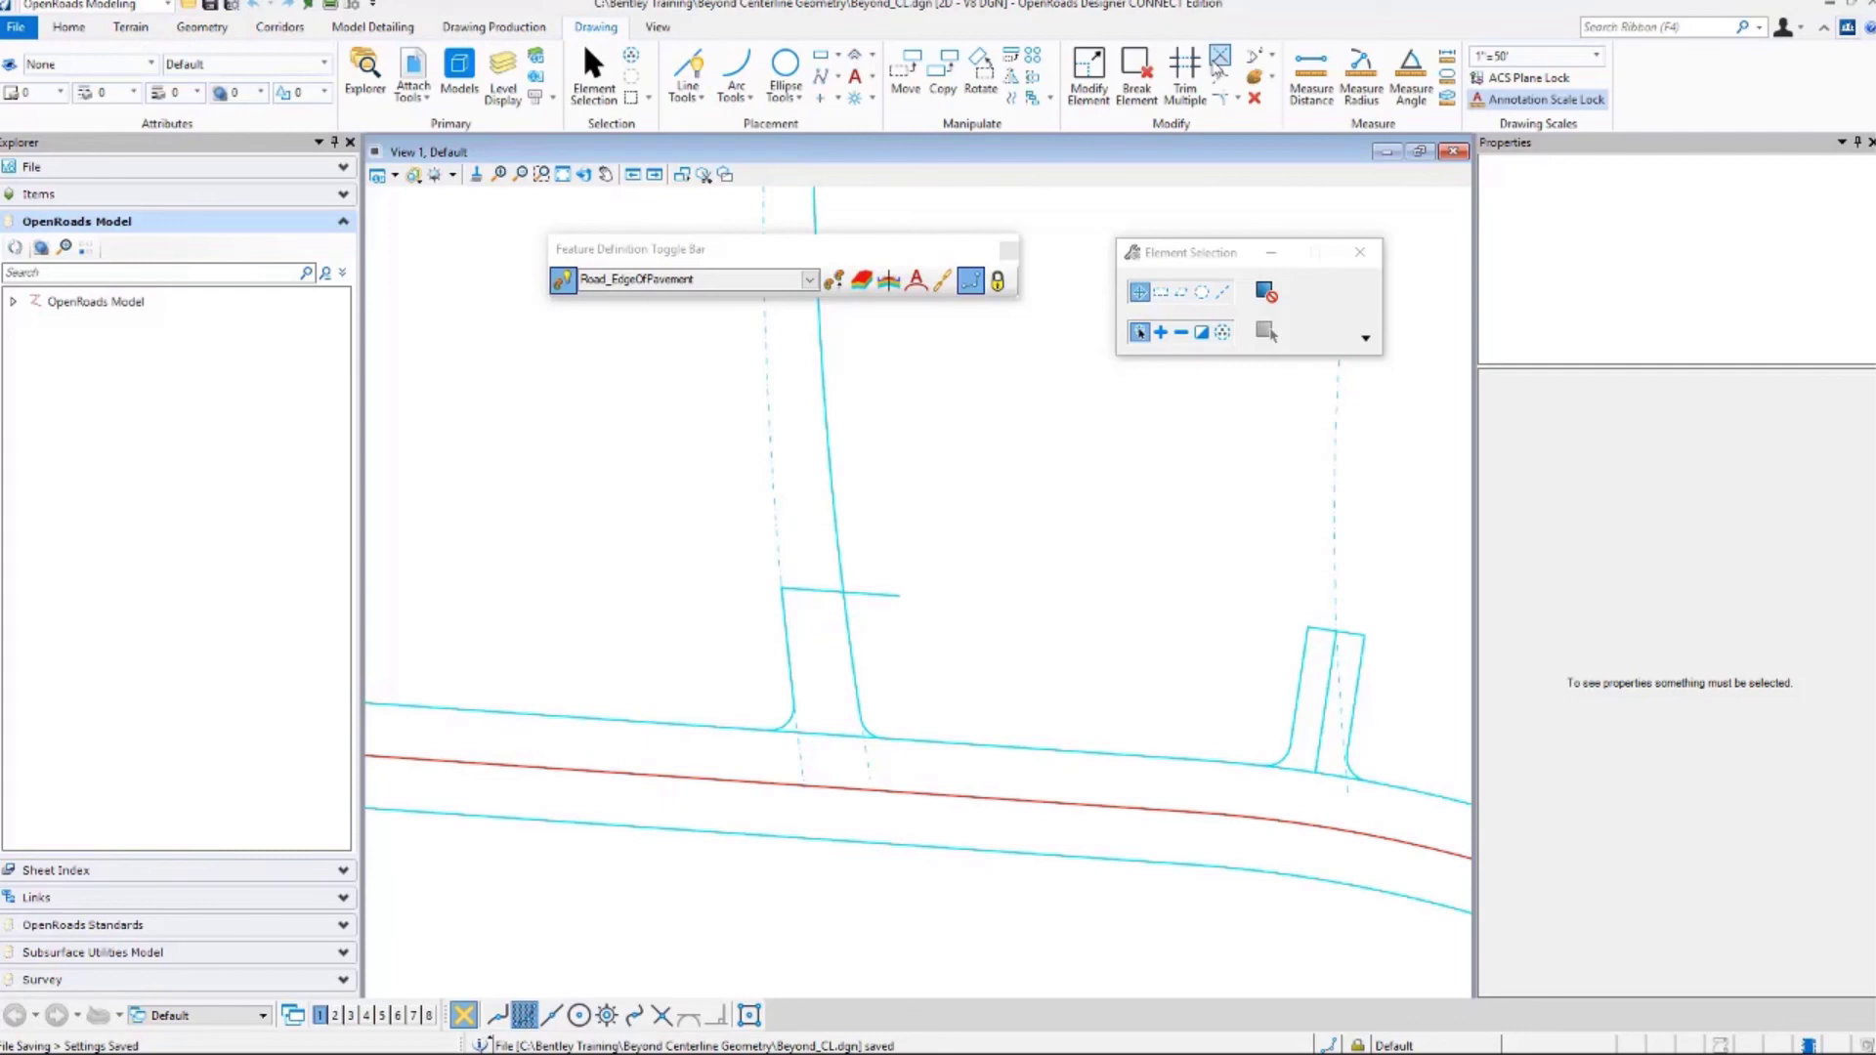
pyautogui.click(1220, 57)
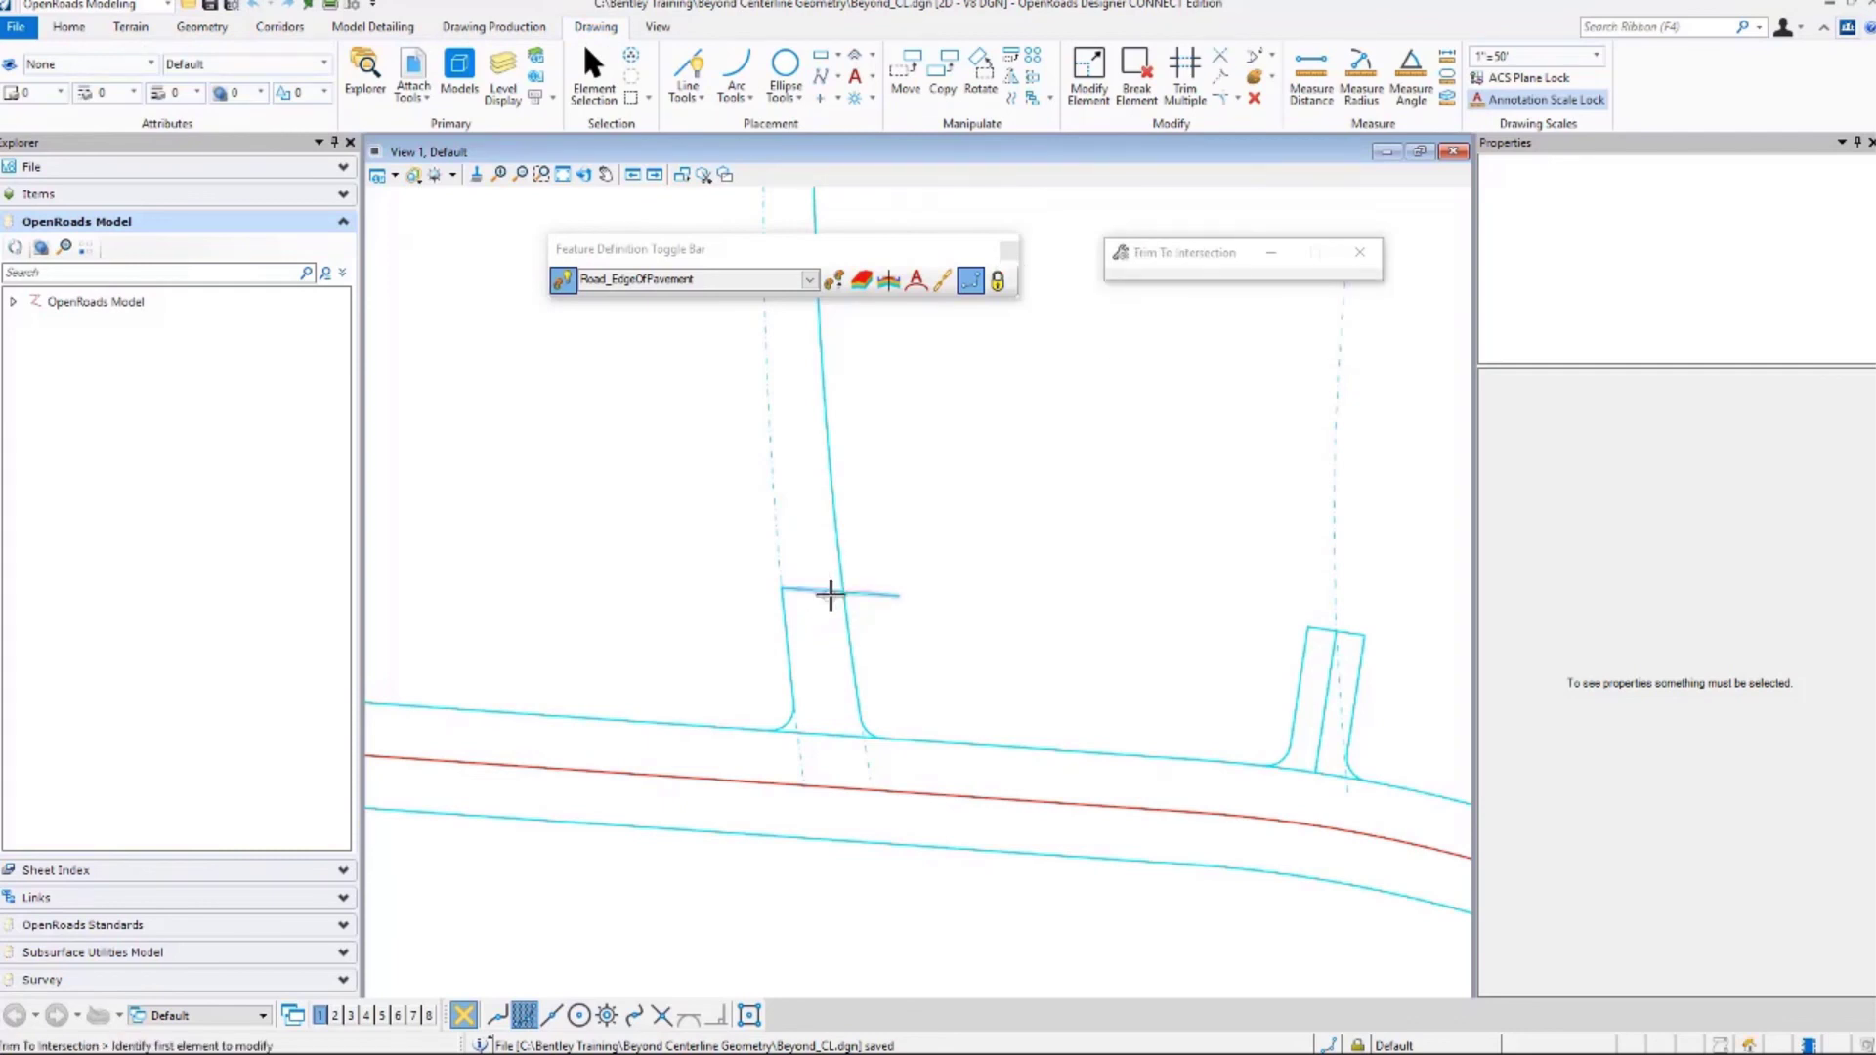
pyautogui.click(829, 593)
pyautogui.click(841, 607)
pyautogui.click(819, 622)
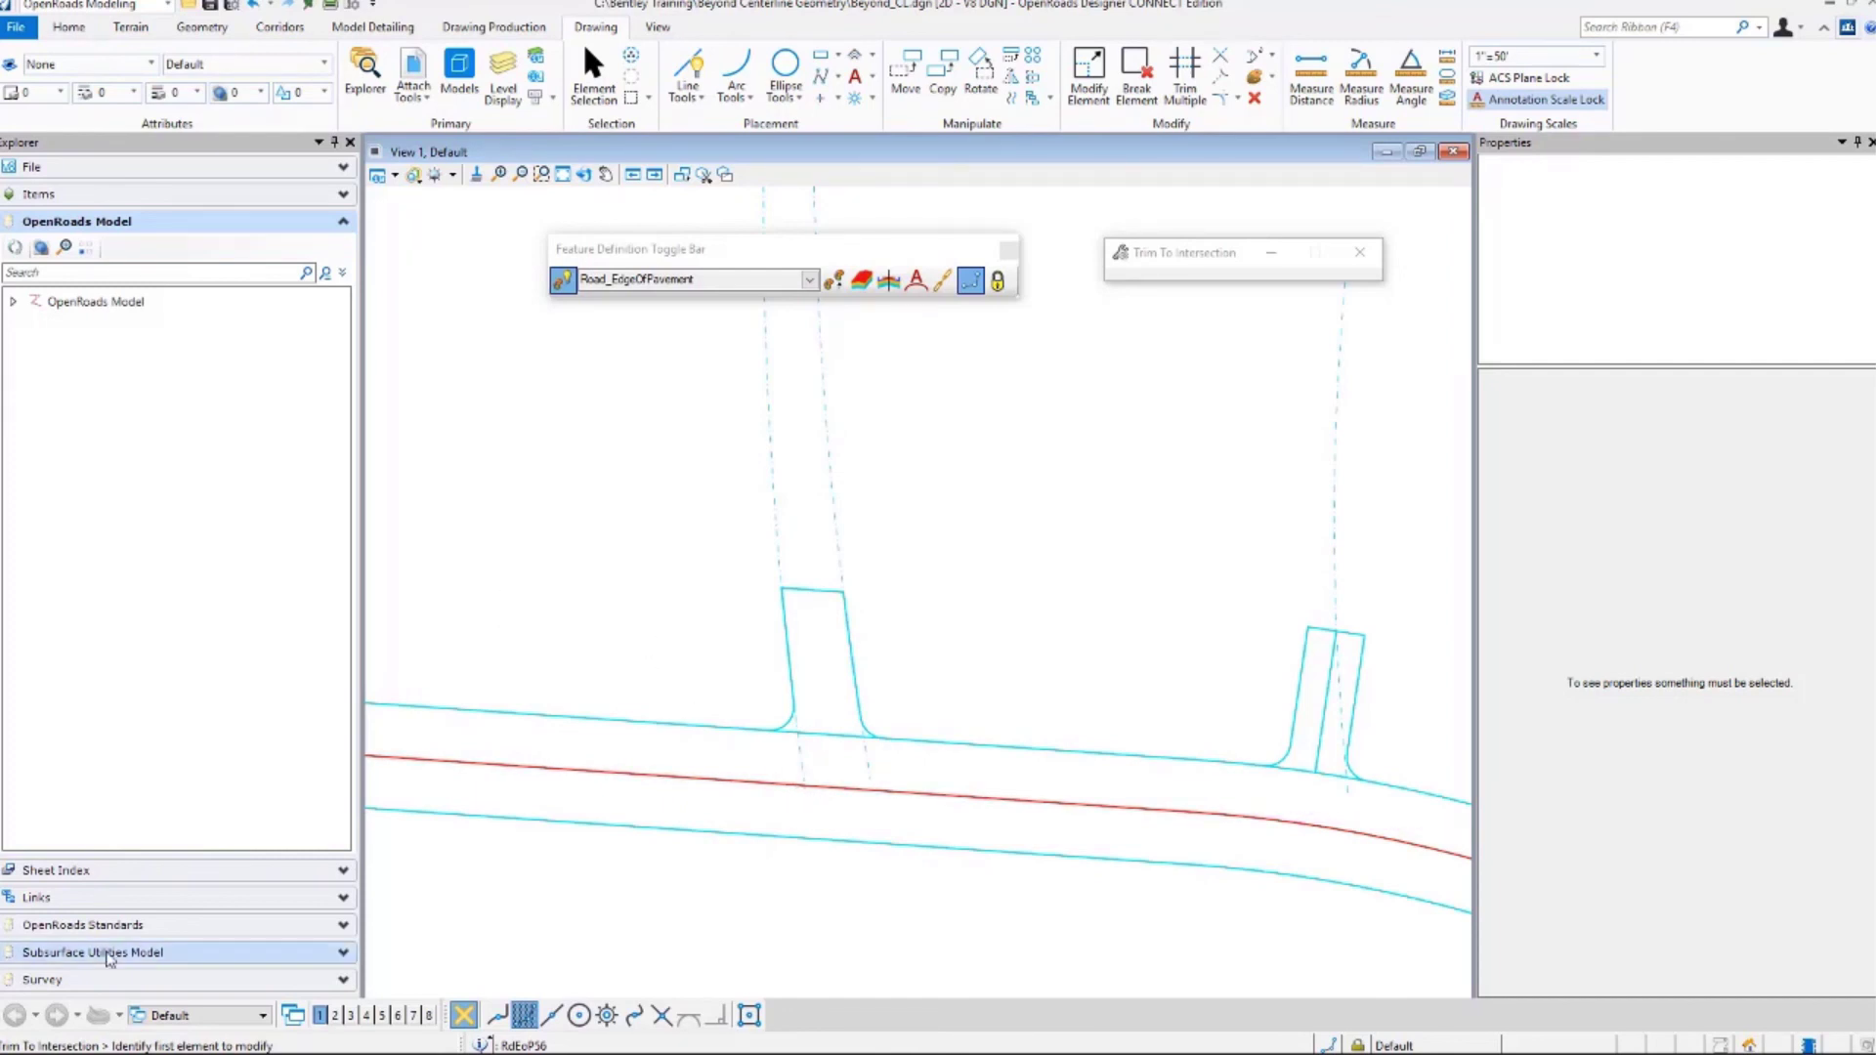
# Select the East-WestCt centerline and drag its end point to a new location.
pyautogui.scroll(-3, 678, 757)
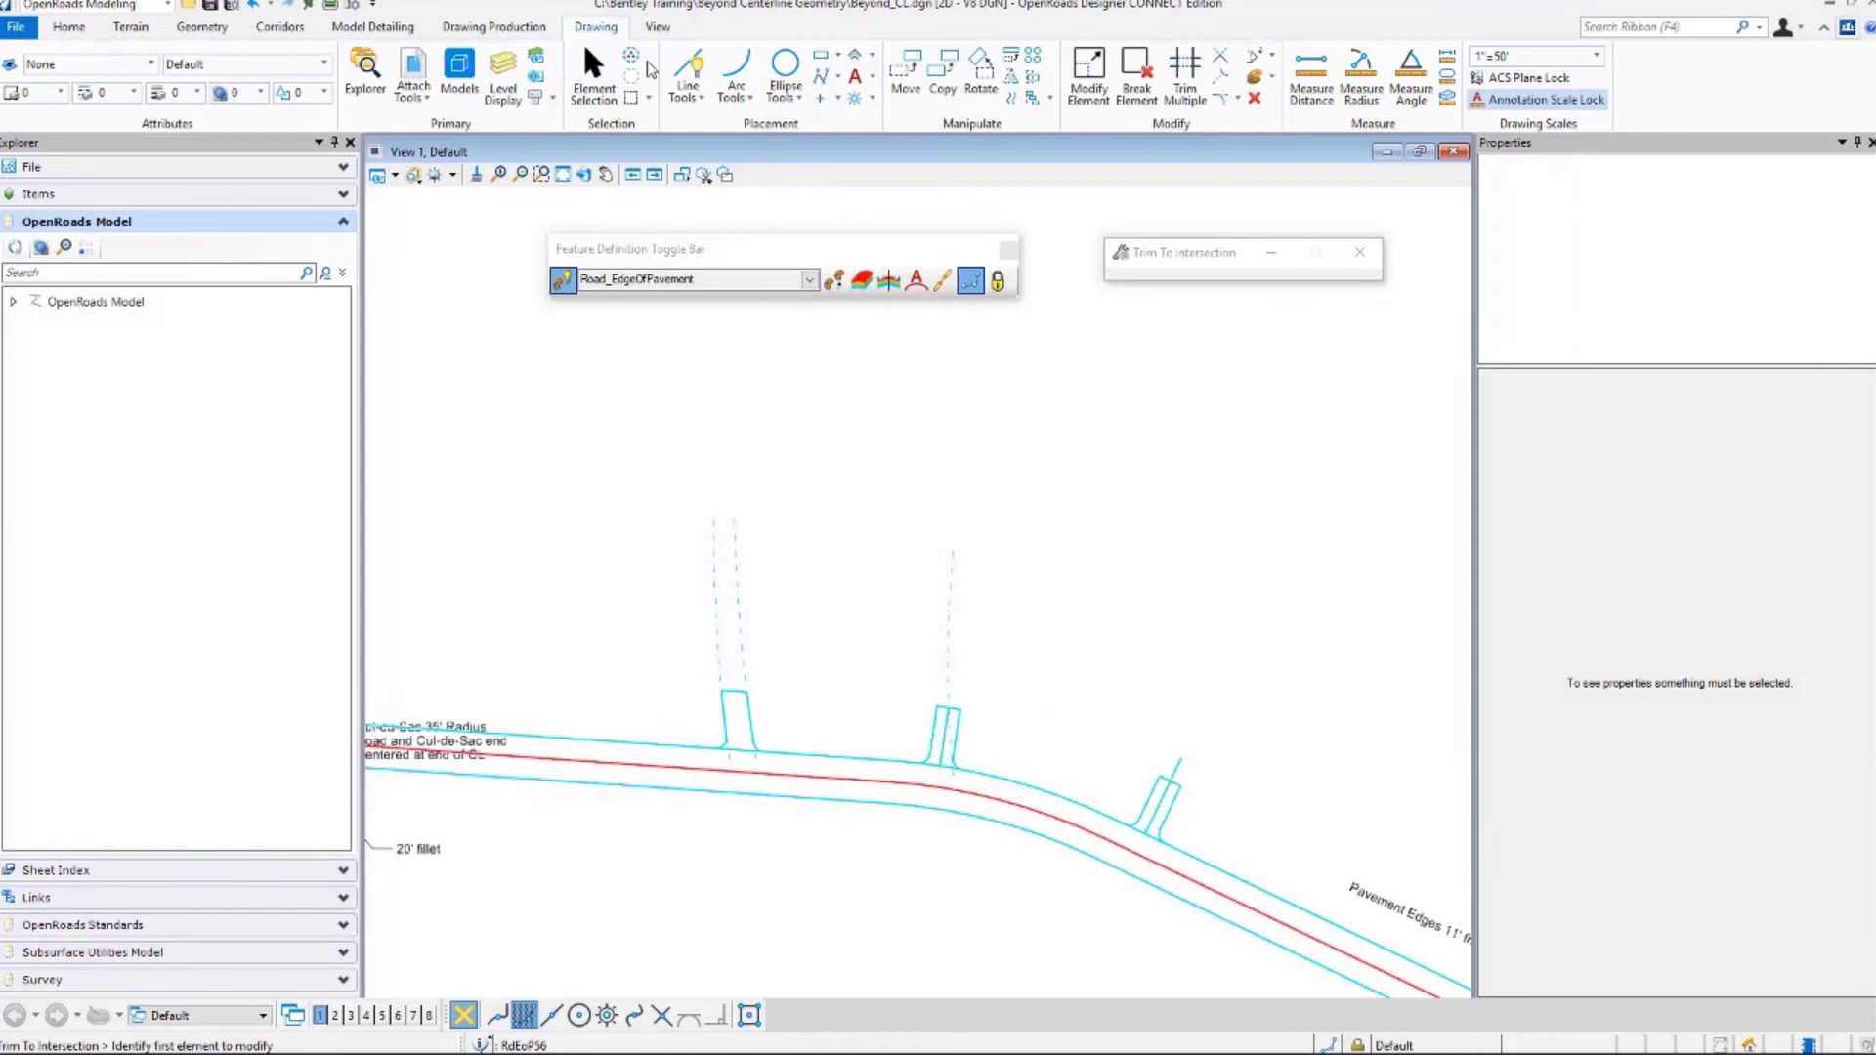
pyautogui.click(593, 78)
pyautogui.scroll(2, 714, 608)
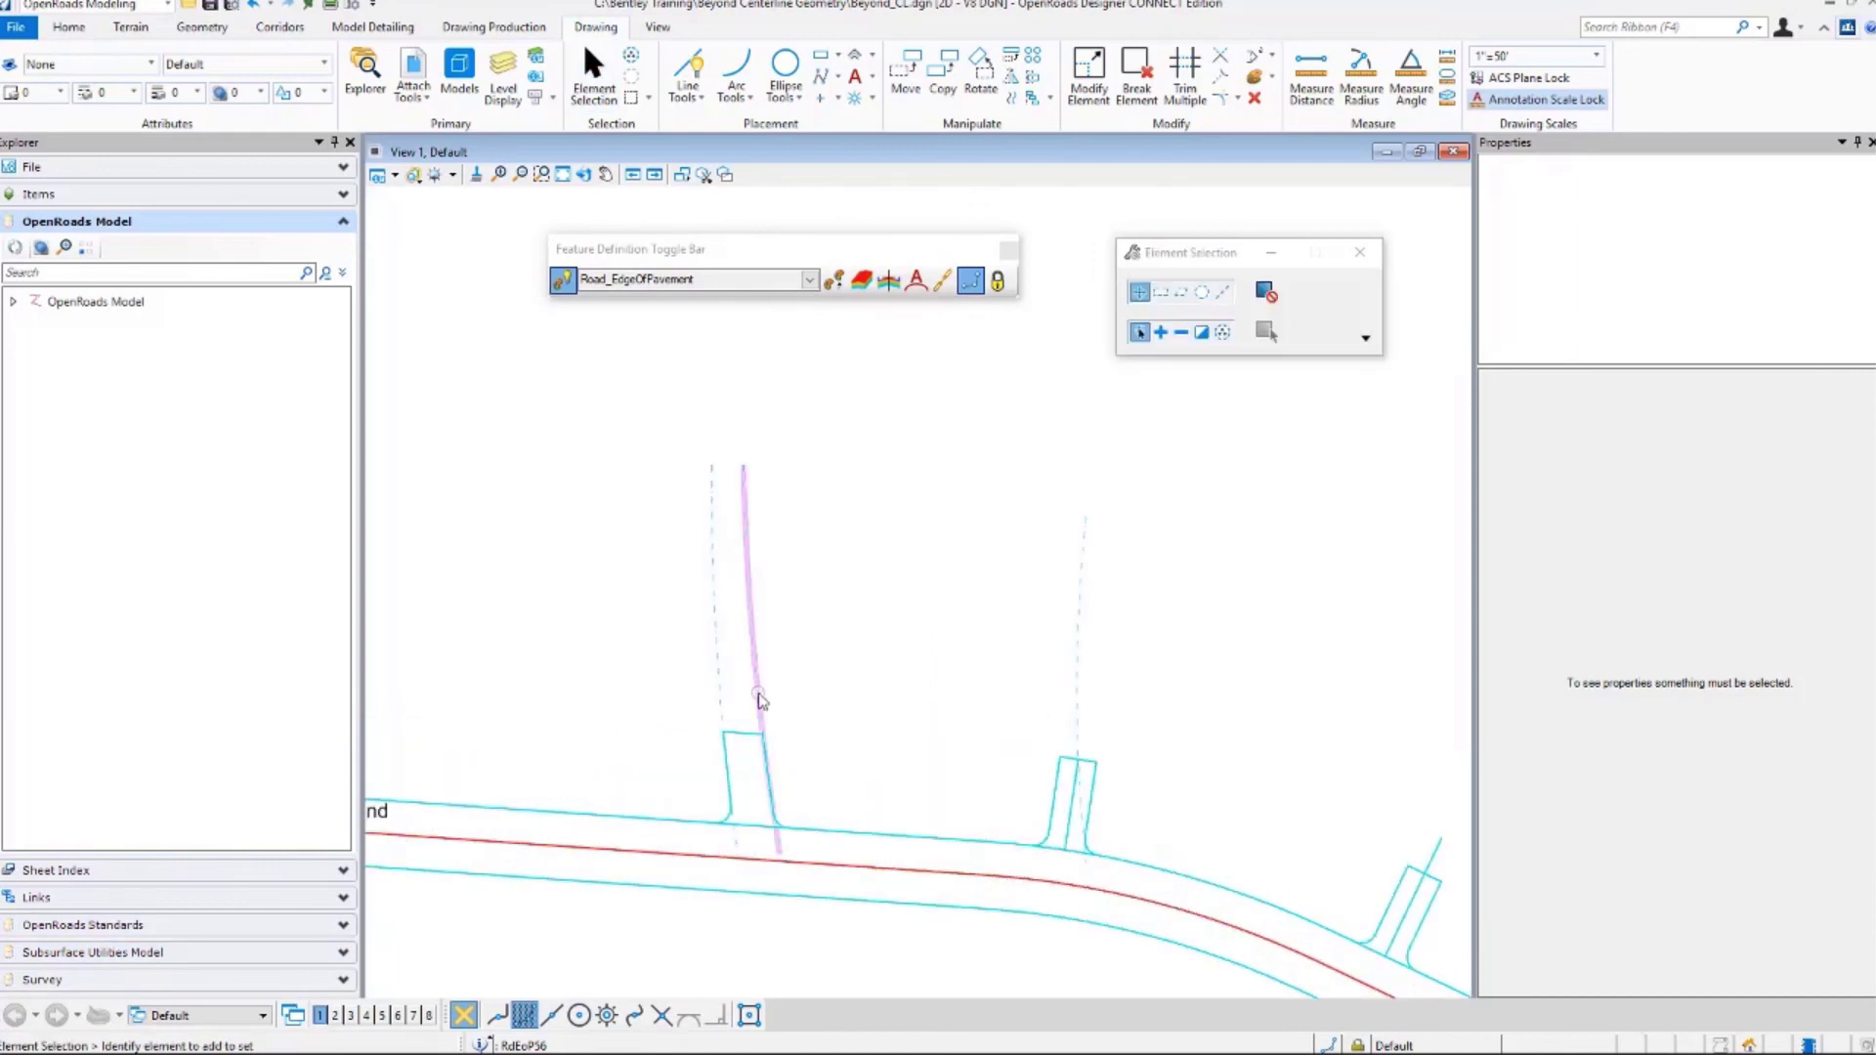
pyautogui.click(1218, 885)
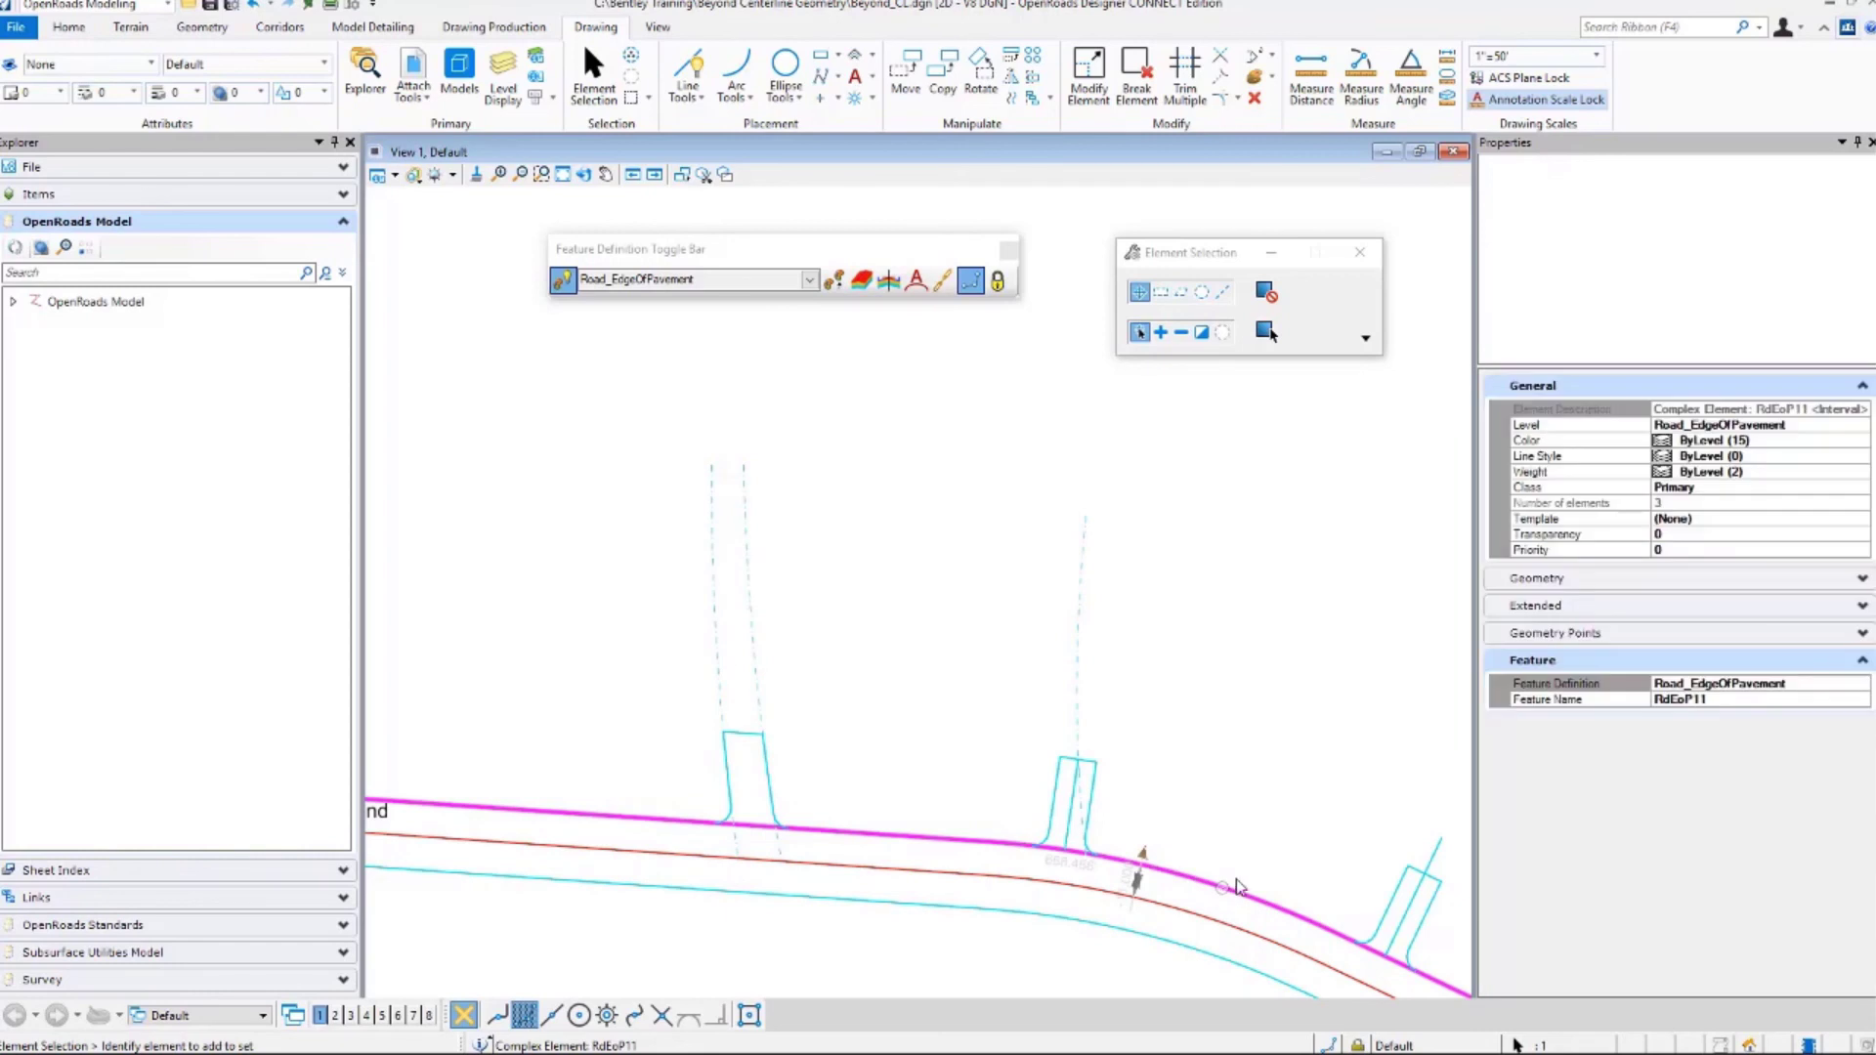
pyautogui.click(1245, 936)
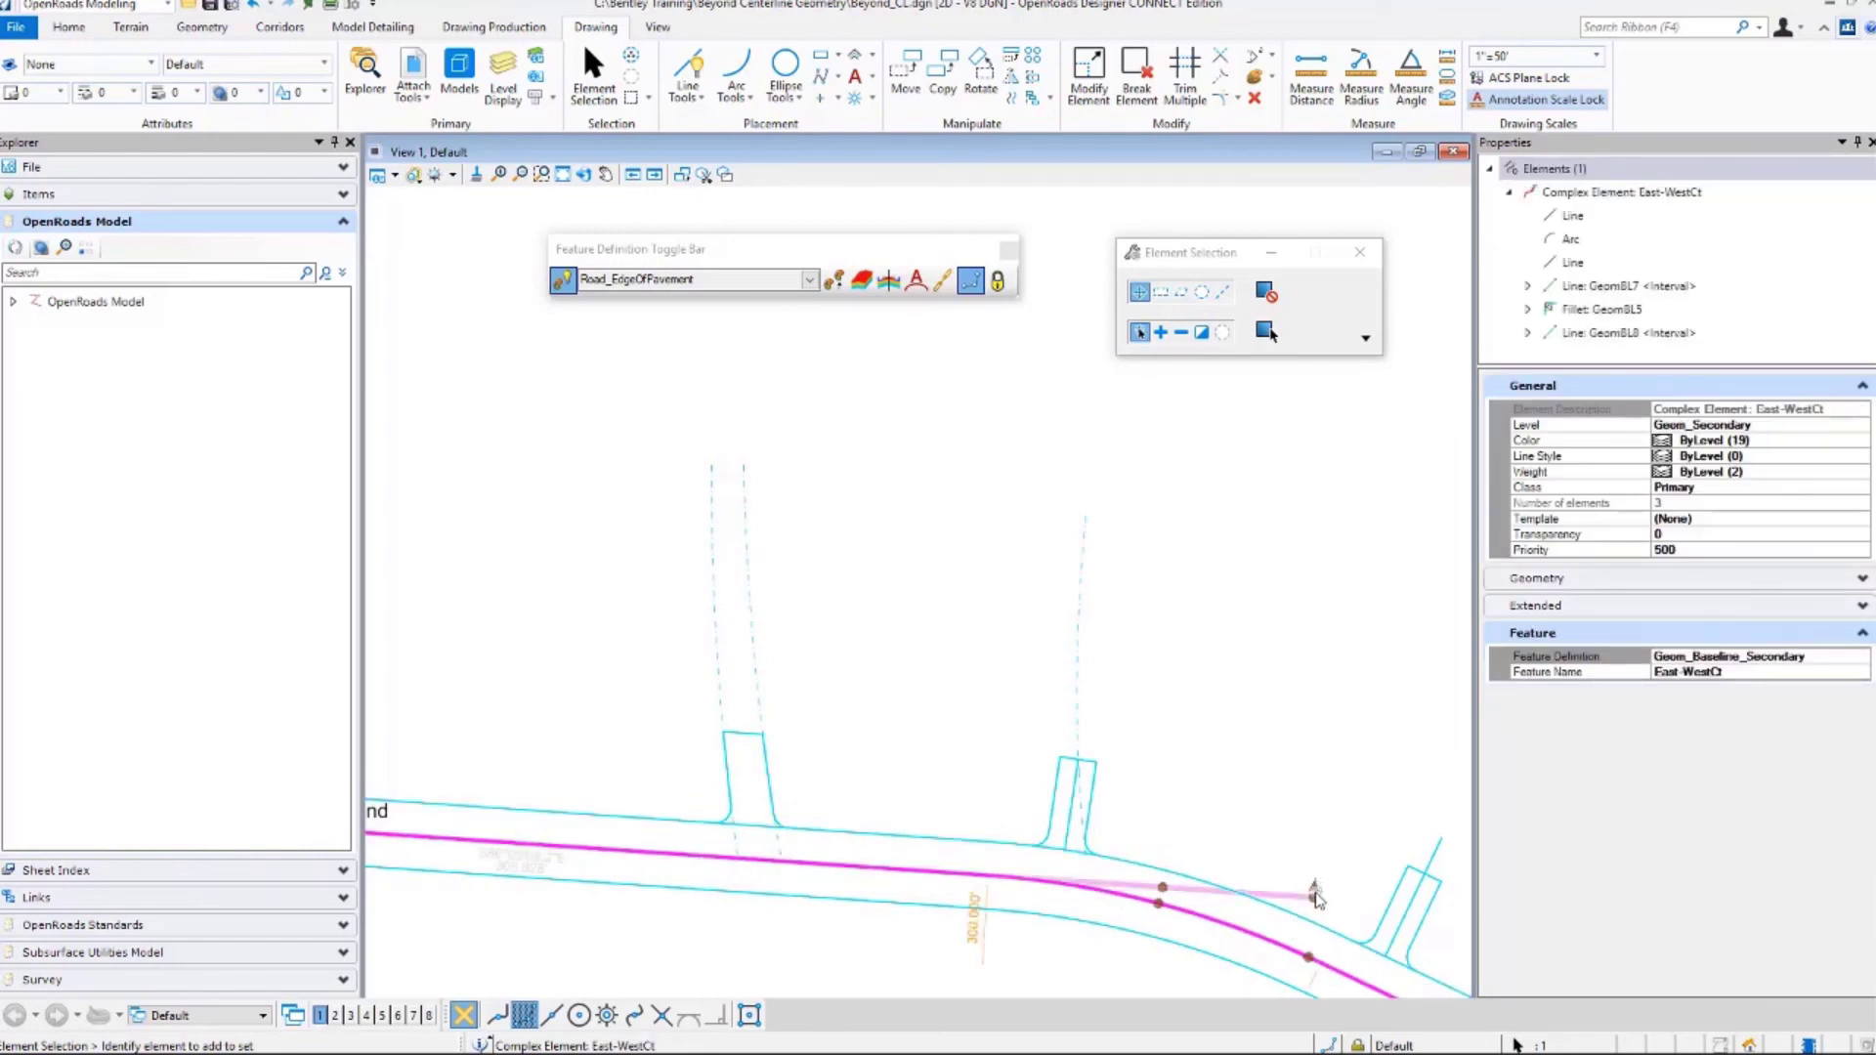
pyautogui.click(1313, 897)
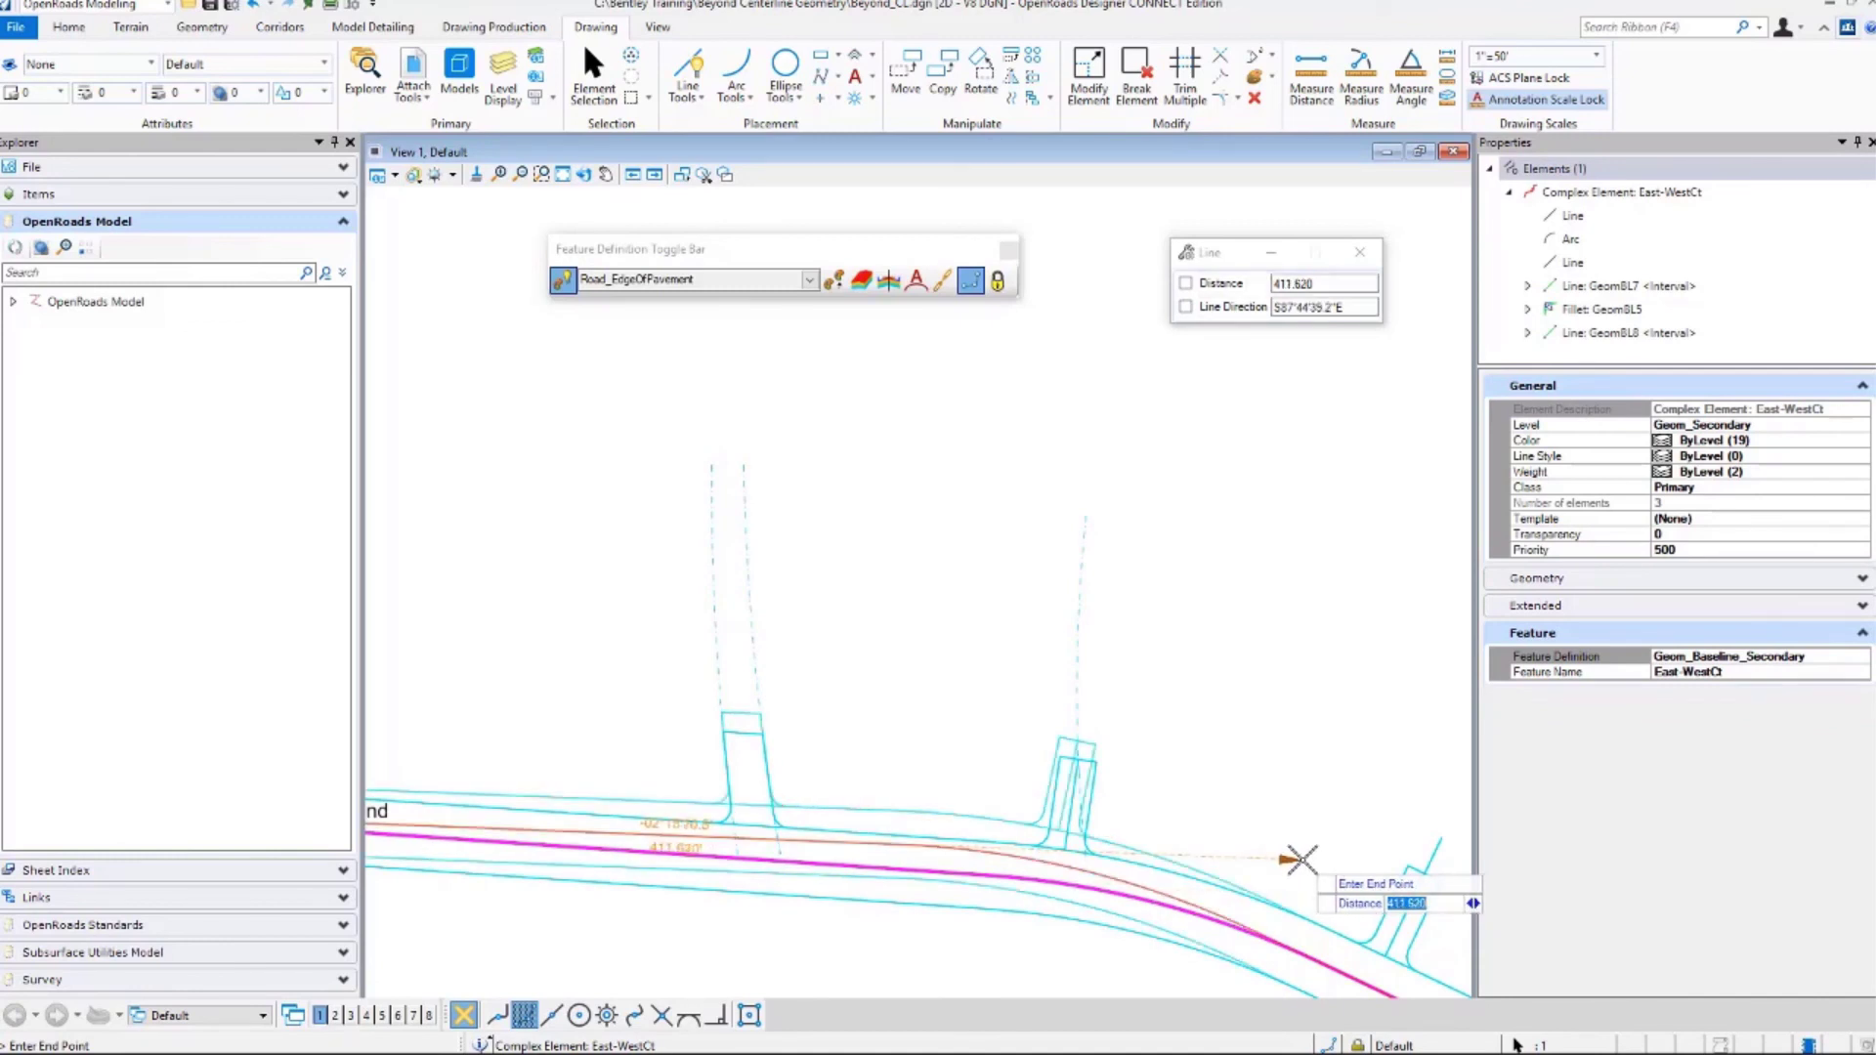
pyautogui.click(1300, 859)
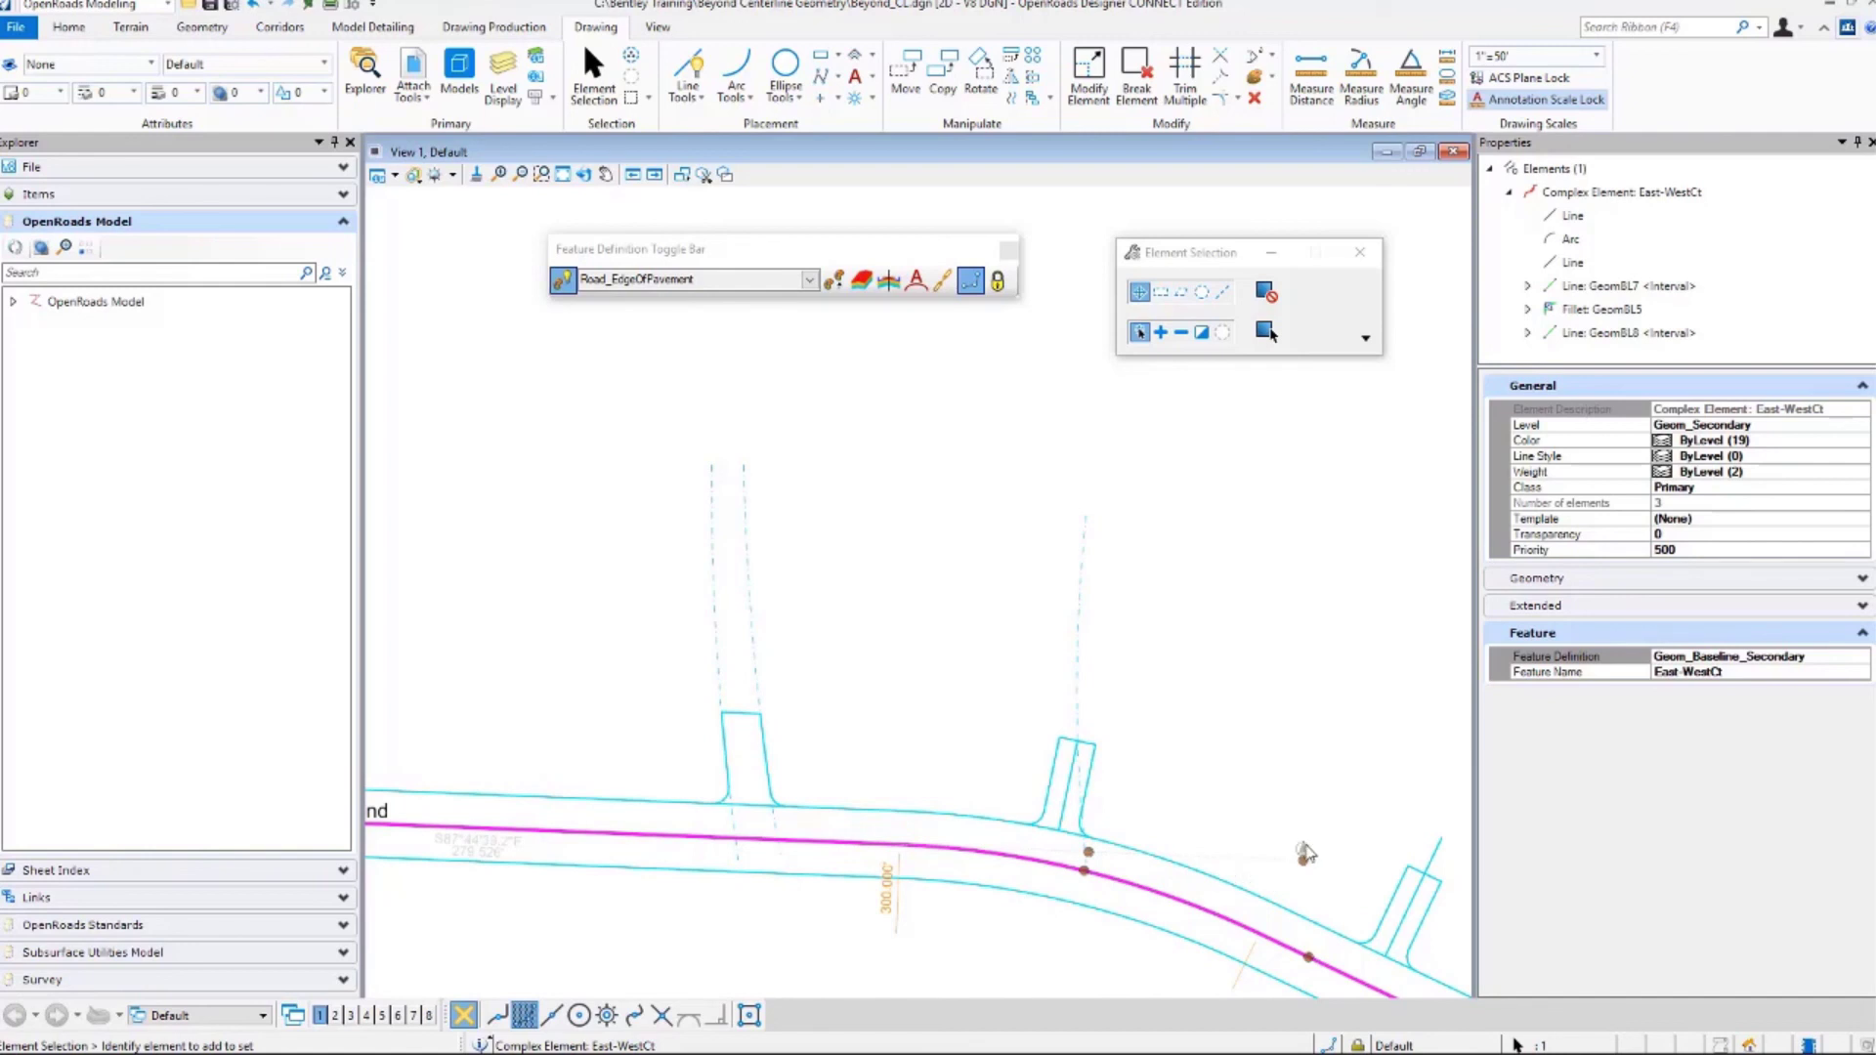
pyautogui.click(1299, 859)
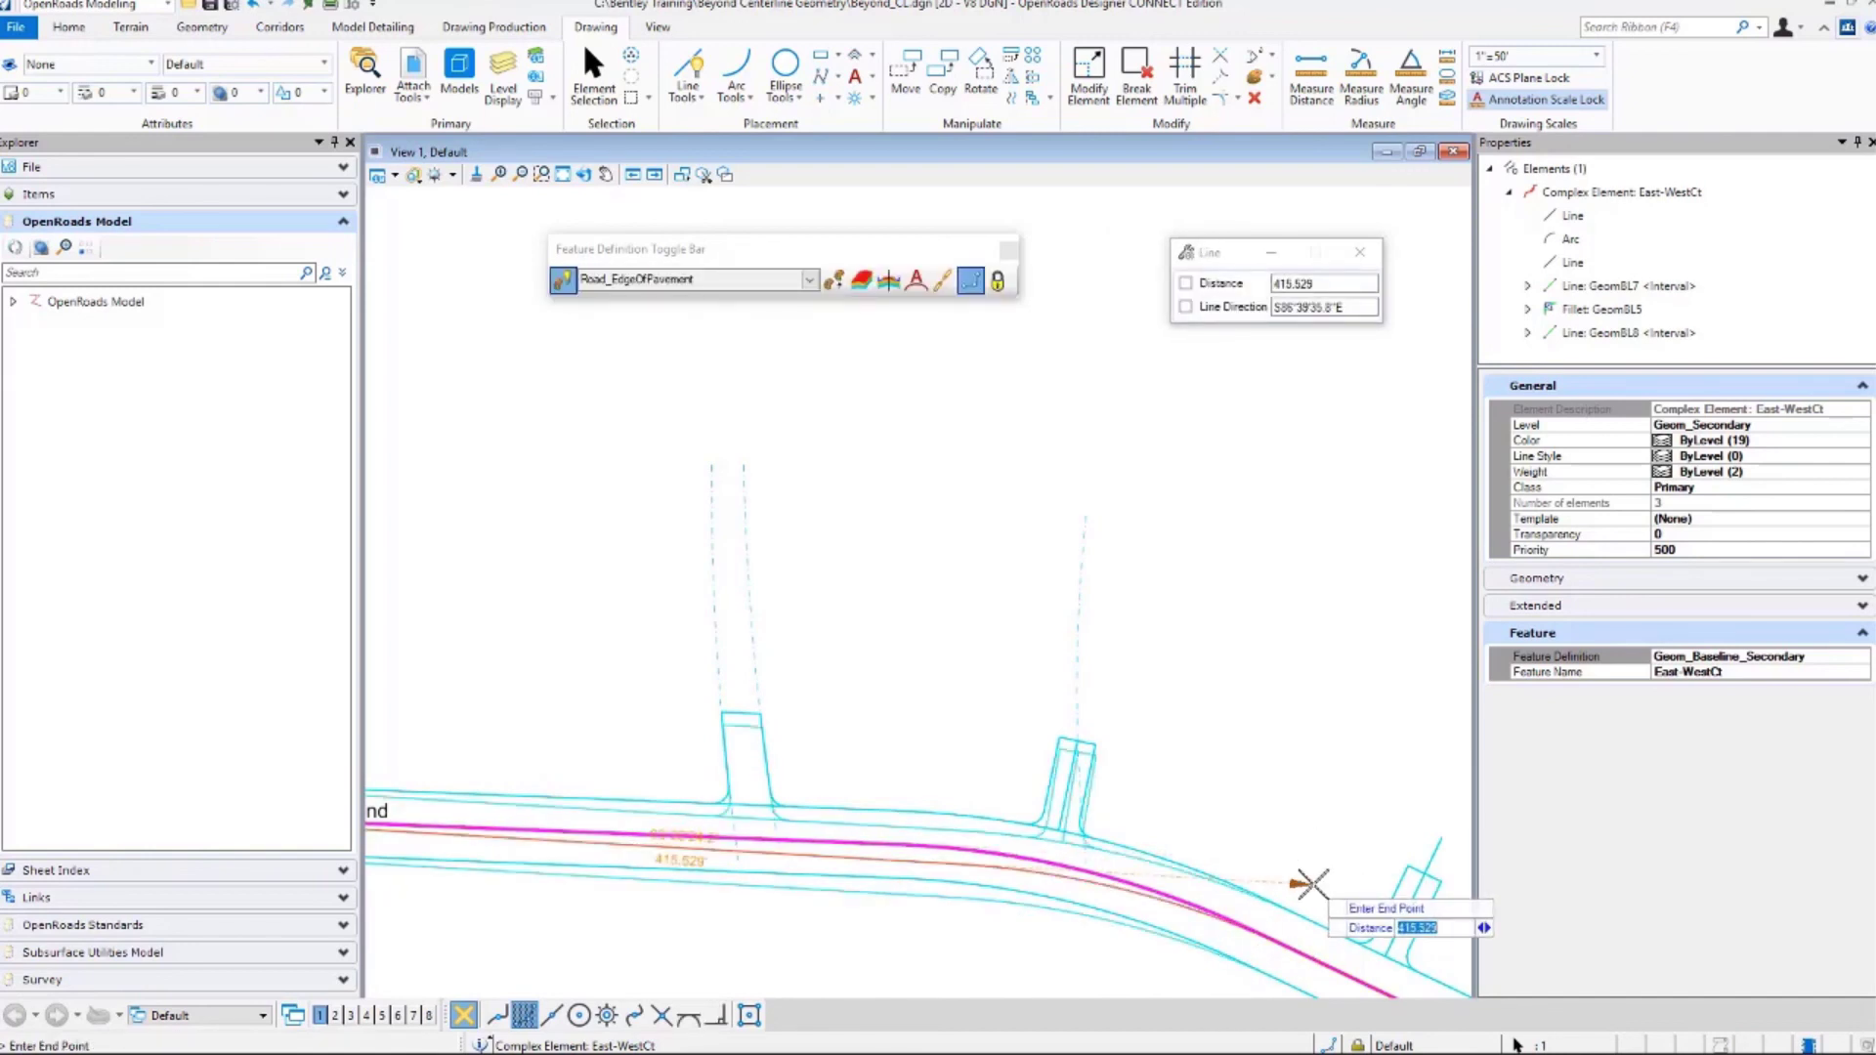
pyautogui.press('Escape')
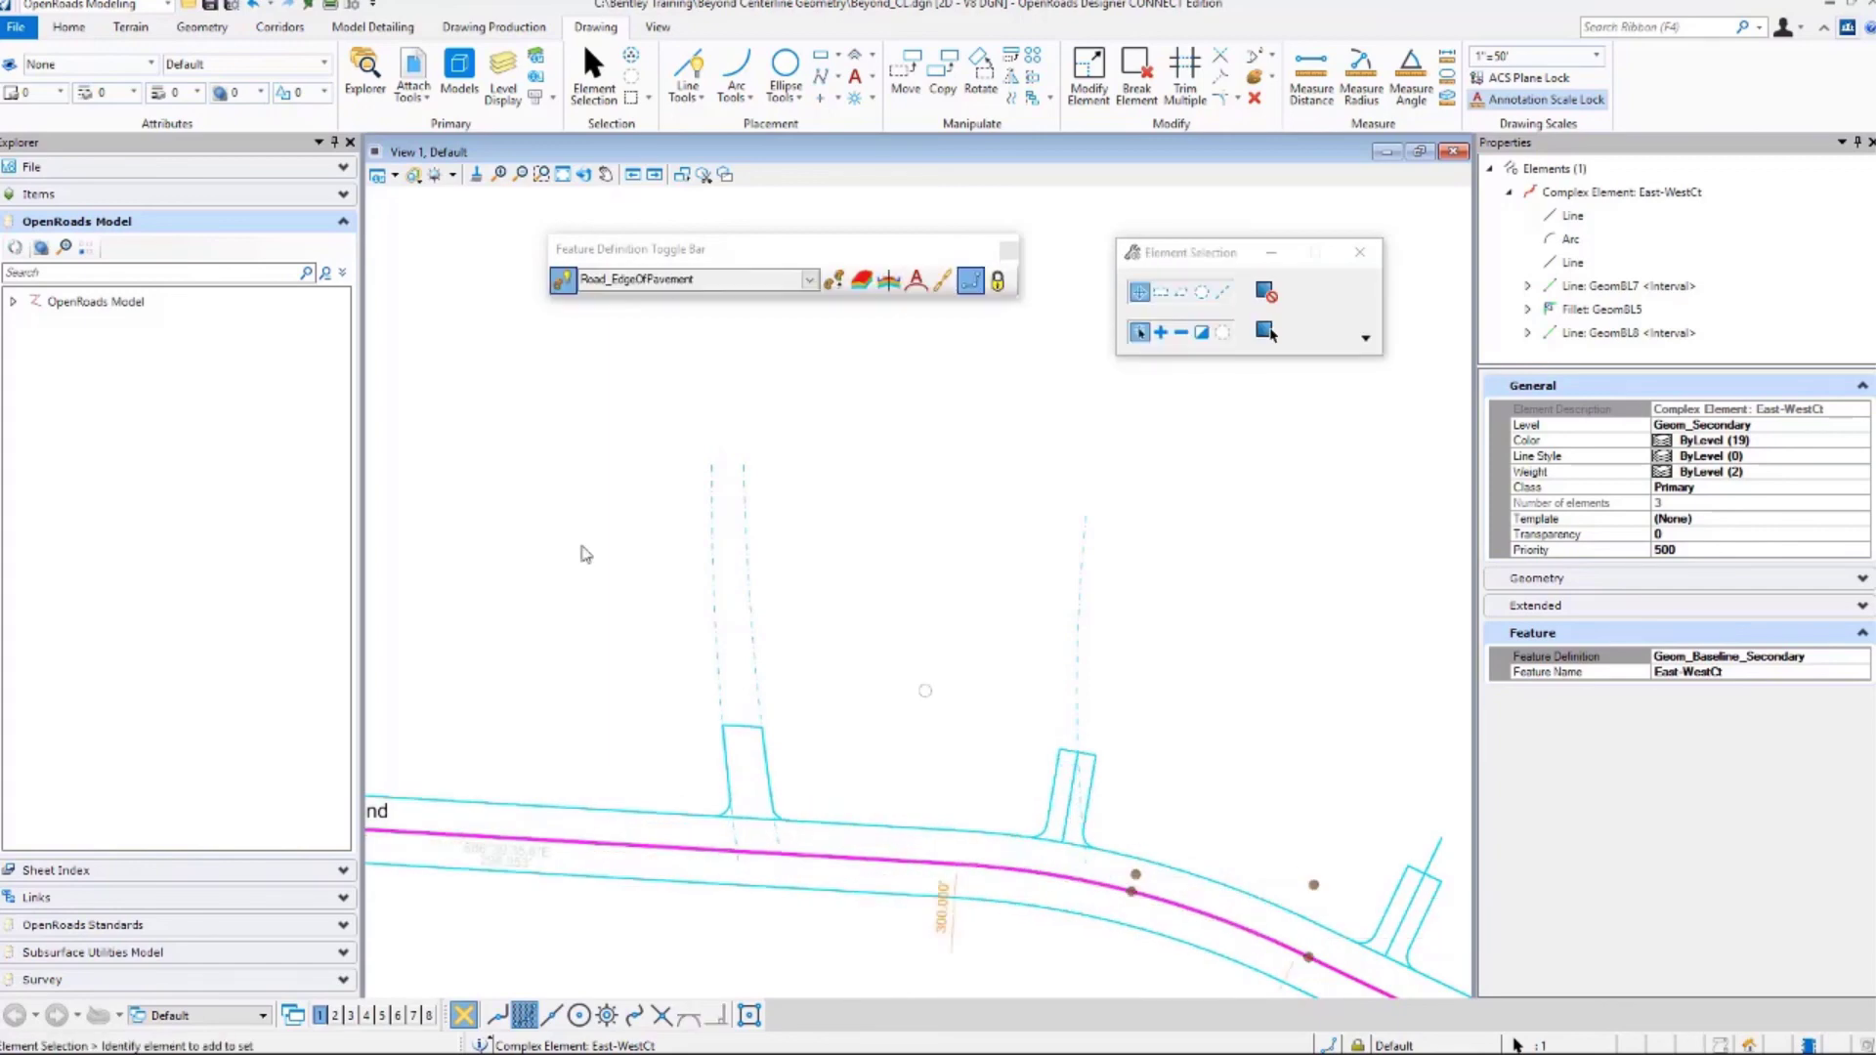